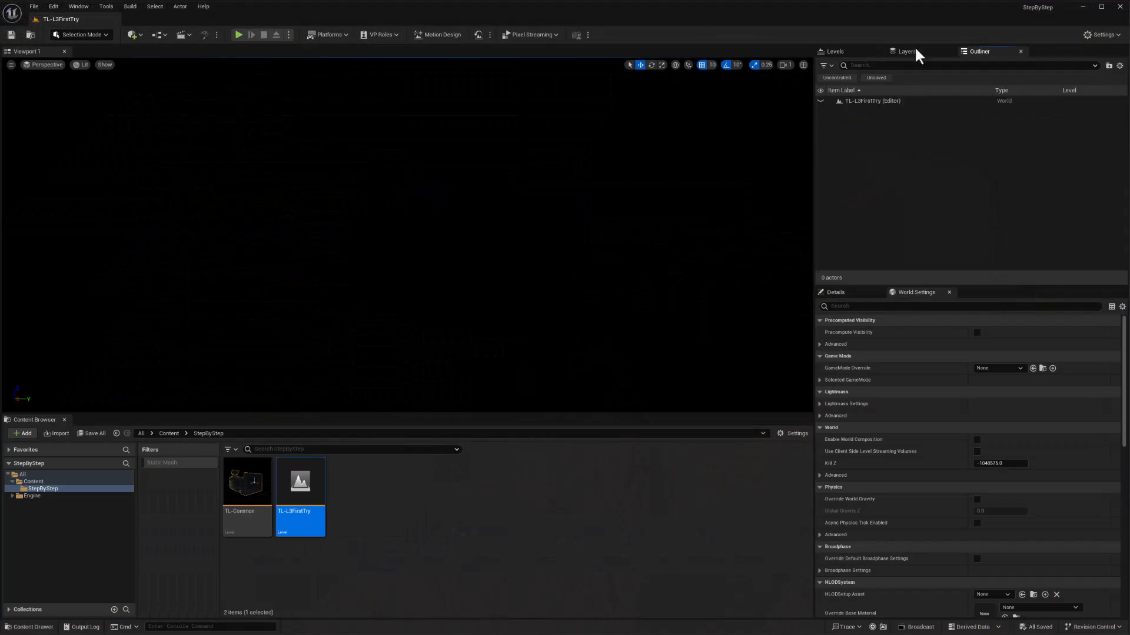
right_click(868, 98)
left_click(995, 178)
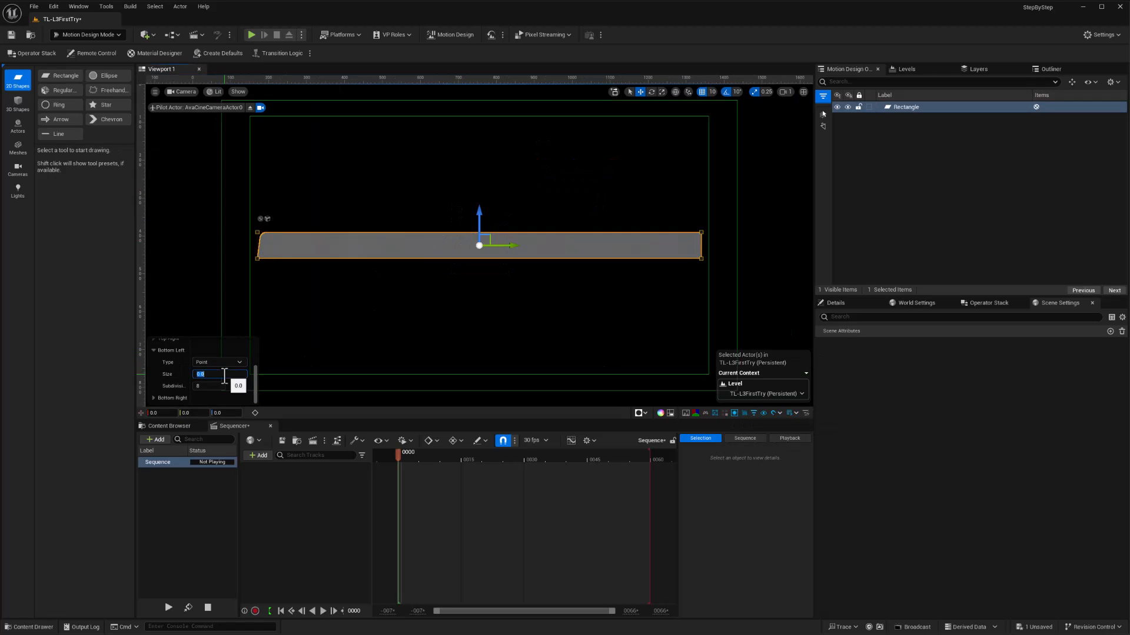
Apply the corner bevel to the rectangle and rename it BarRect.
key("Tab")
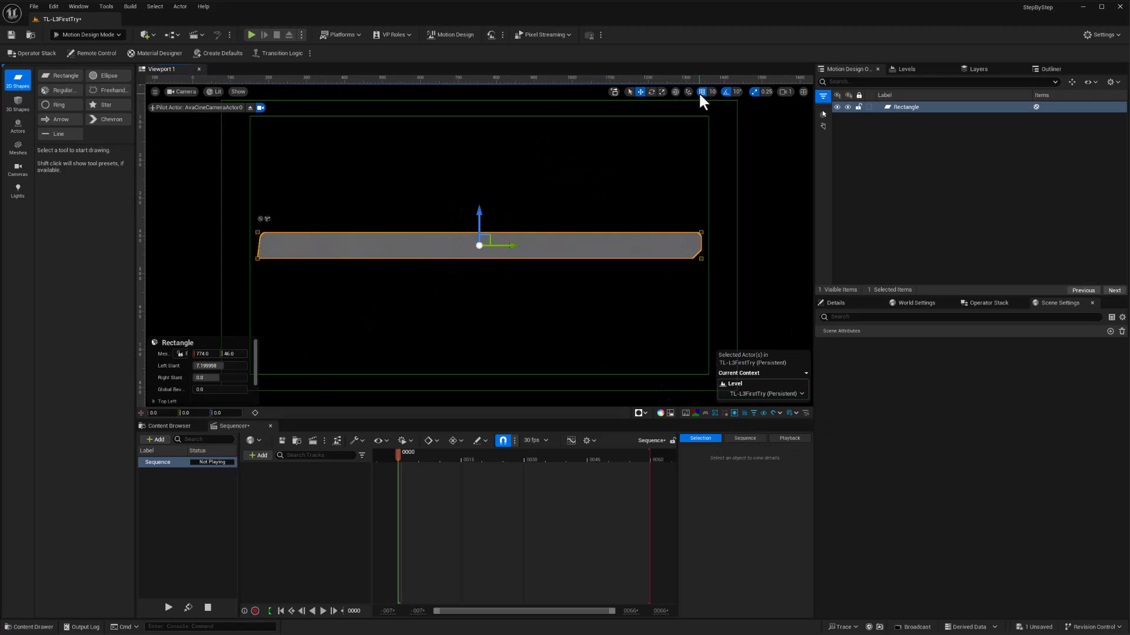
double_click(906, 107)
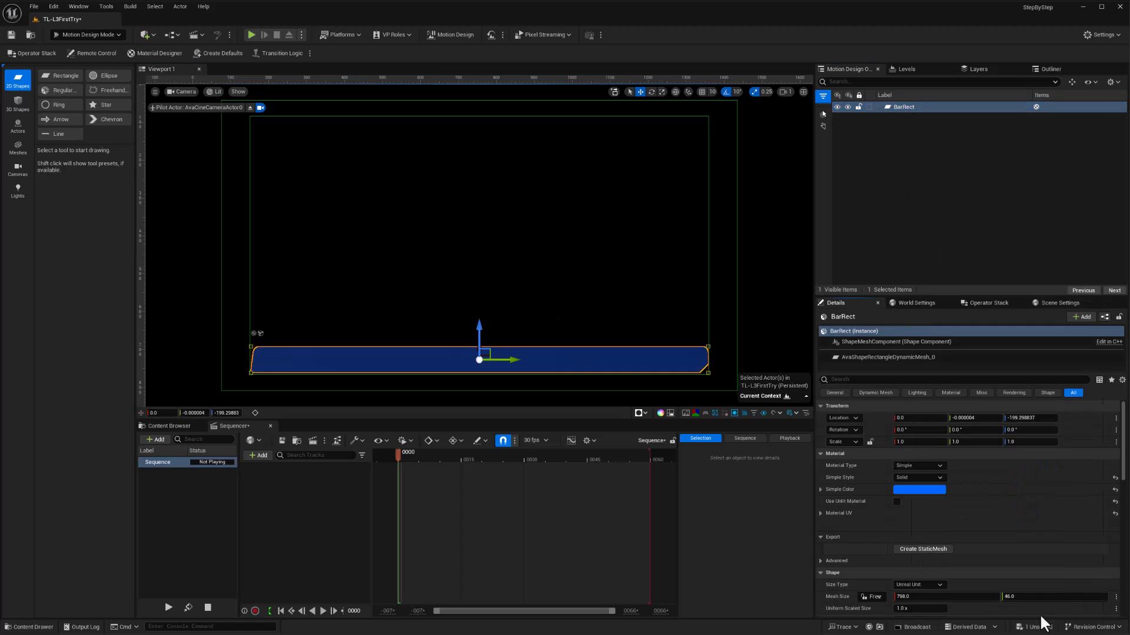
left_click(905, 114)
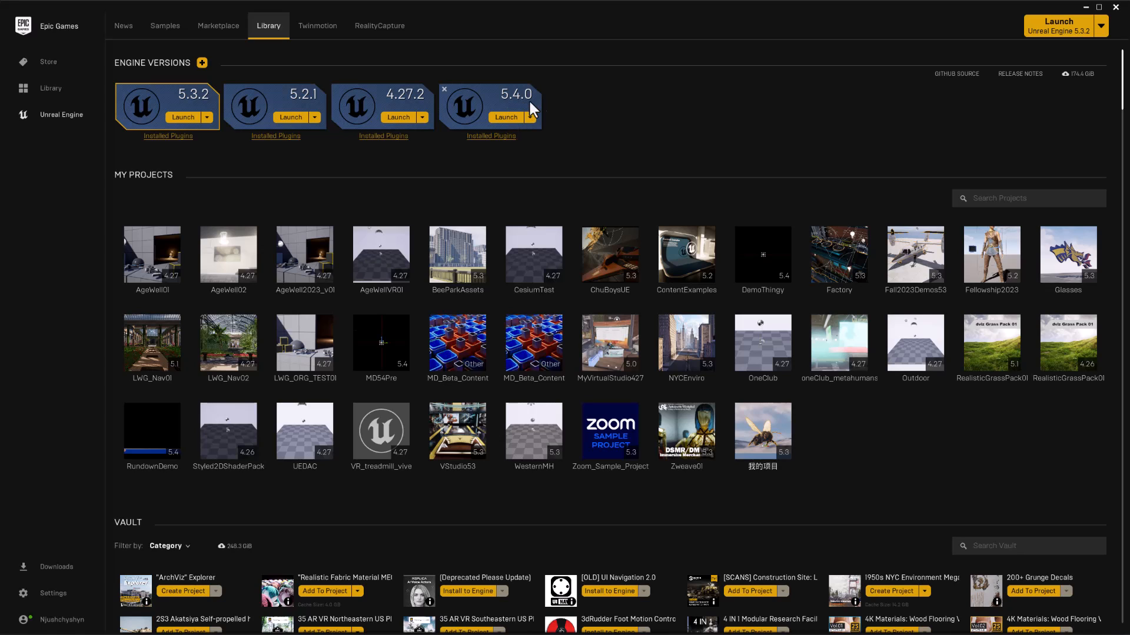
Switch to the Unreal Project Browser and choose the Film / Video & Live Events template category.
key("alt+Tab")
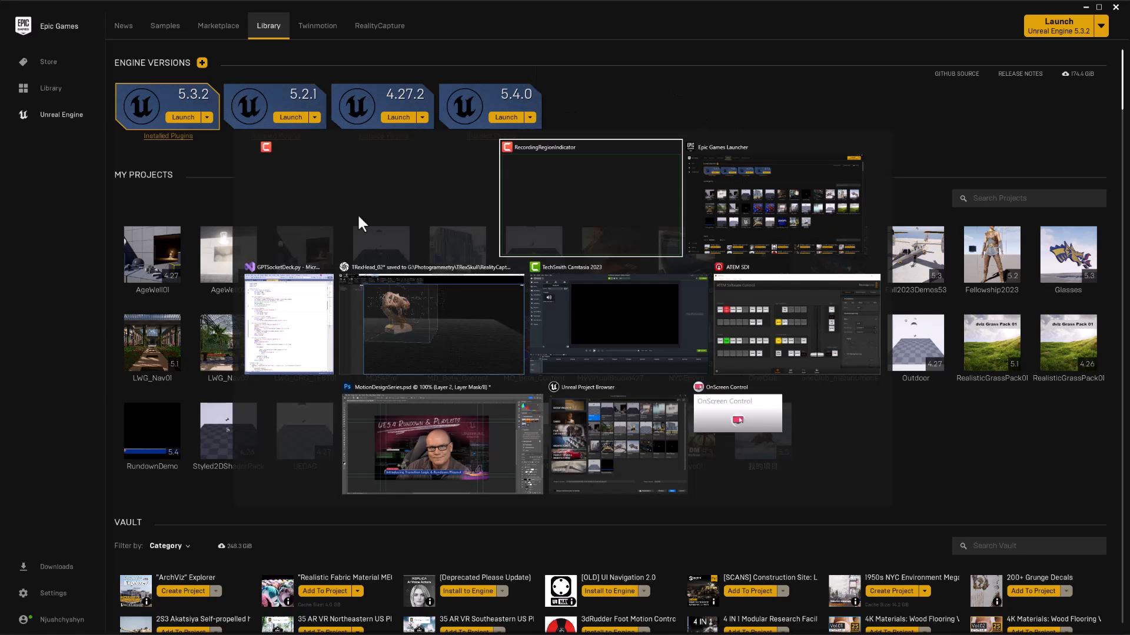
left_click(620, 460)
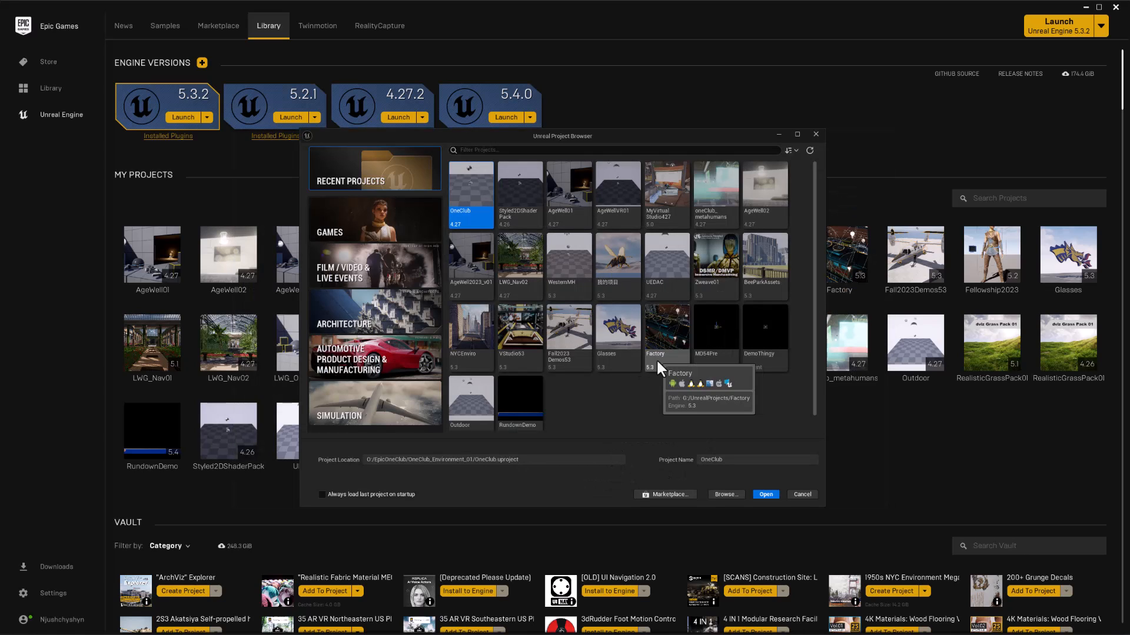
left_click(360, 274)
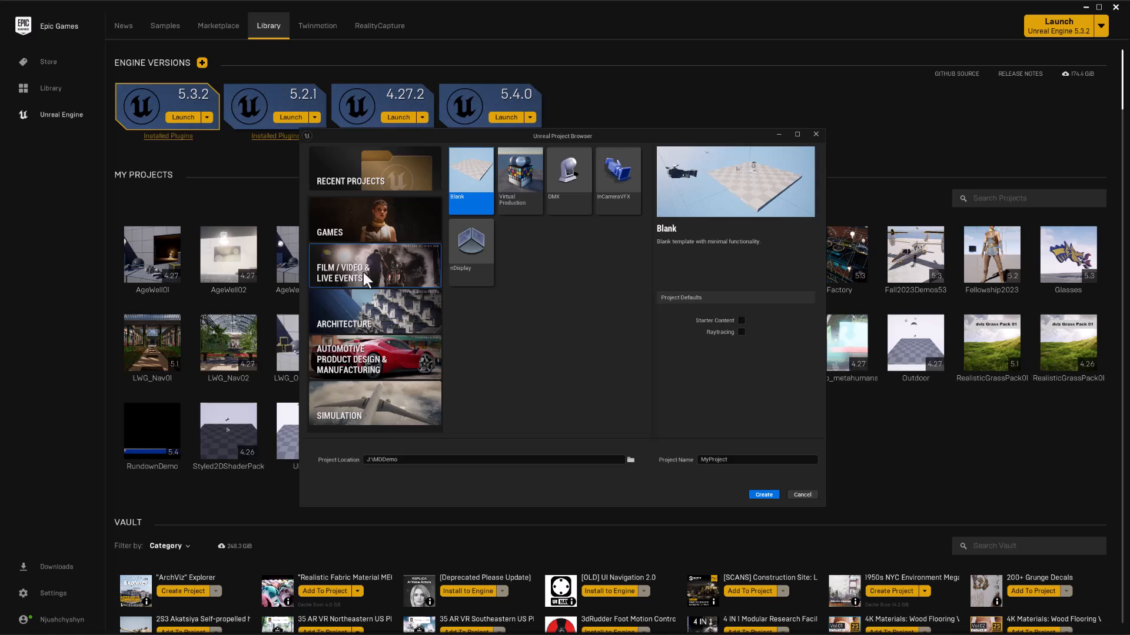
Create a Blank template project named StepByStep with Raytracing enabled.
double_click(710, 464)
type("StepByStep")
left_click(740, 333)
left_click(760, 493)
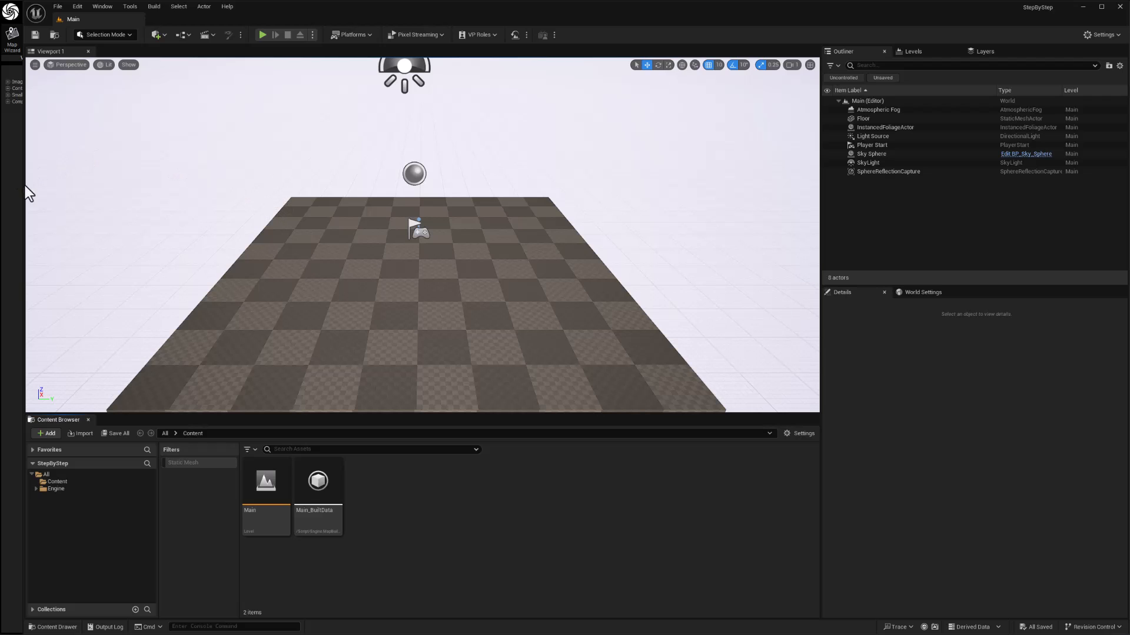
Find the Motion Design plugin among the project's plugins and enable it, accepting its experimental status.
left_click_drag(23, 185, 2, 188)
left_click(54, 6)
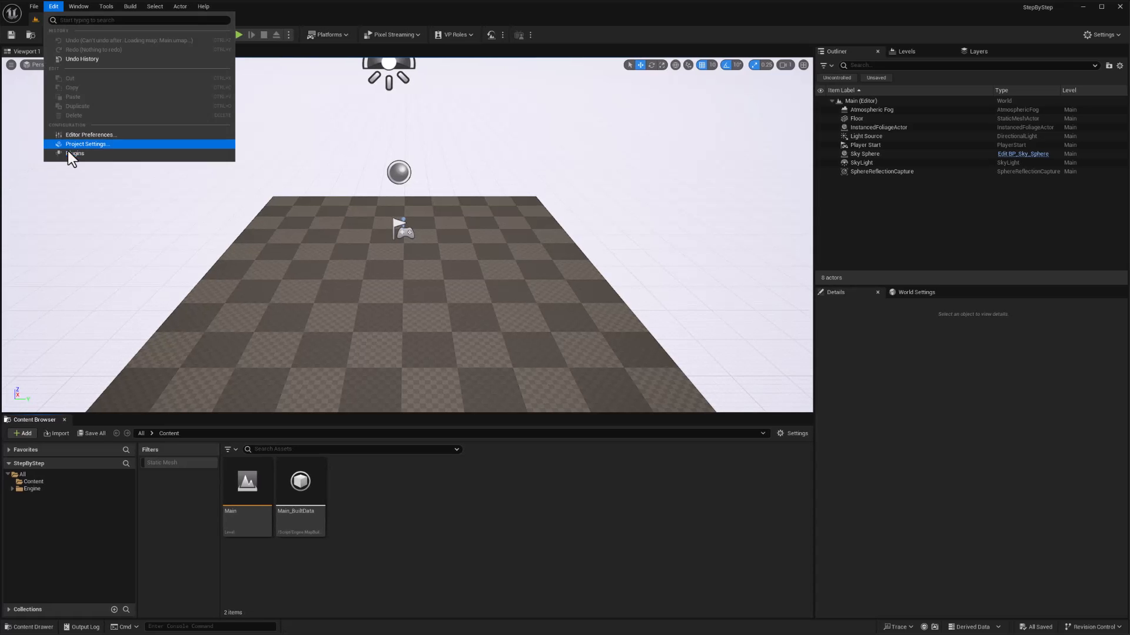
left_click(88, 150)
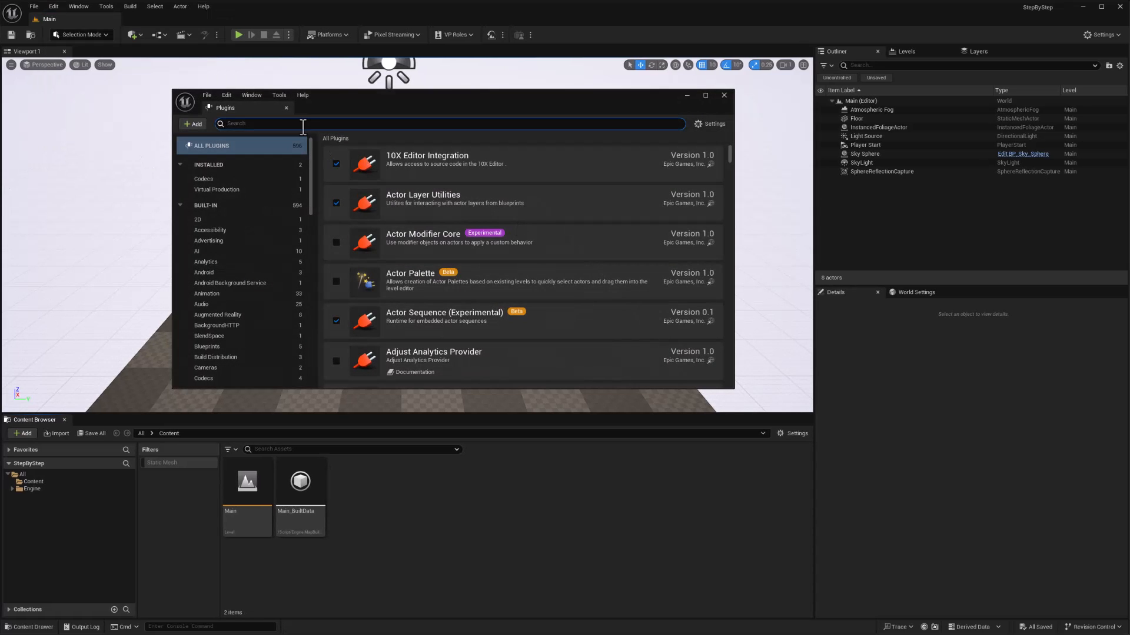
type("motino")
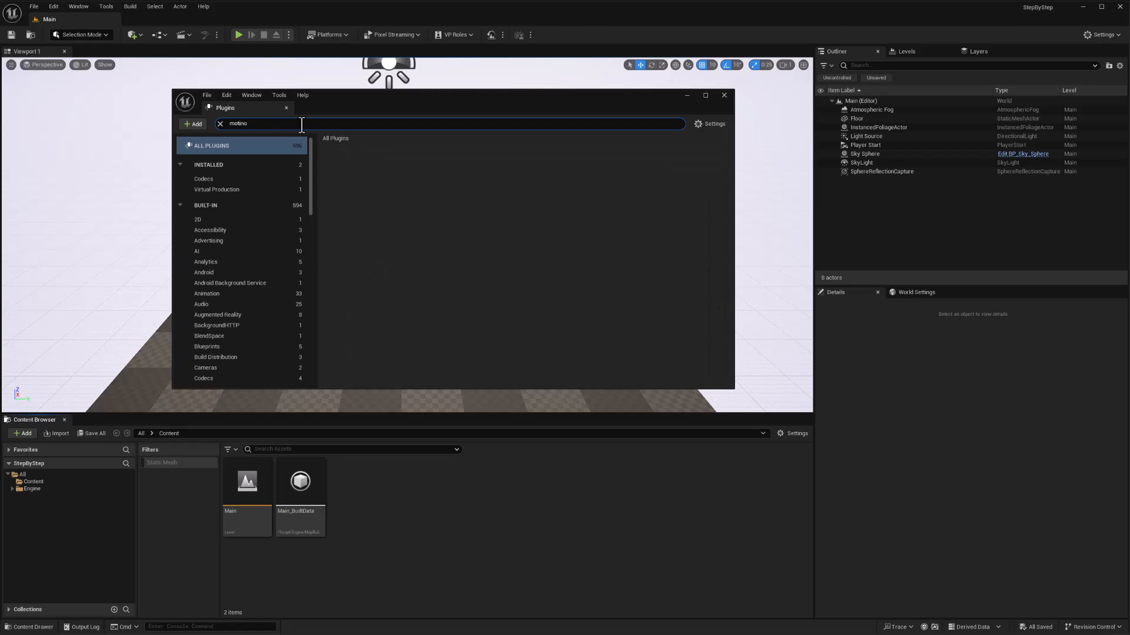
key("BackSpace")
key("BackSpace")
type("o")
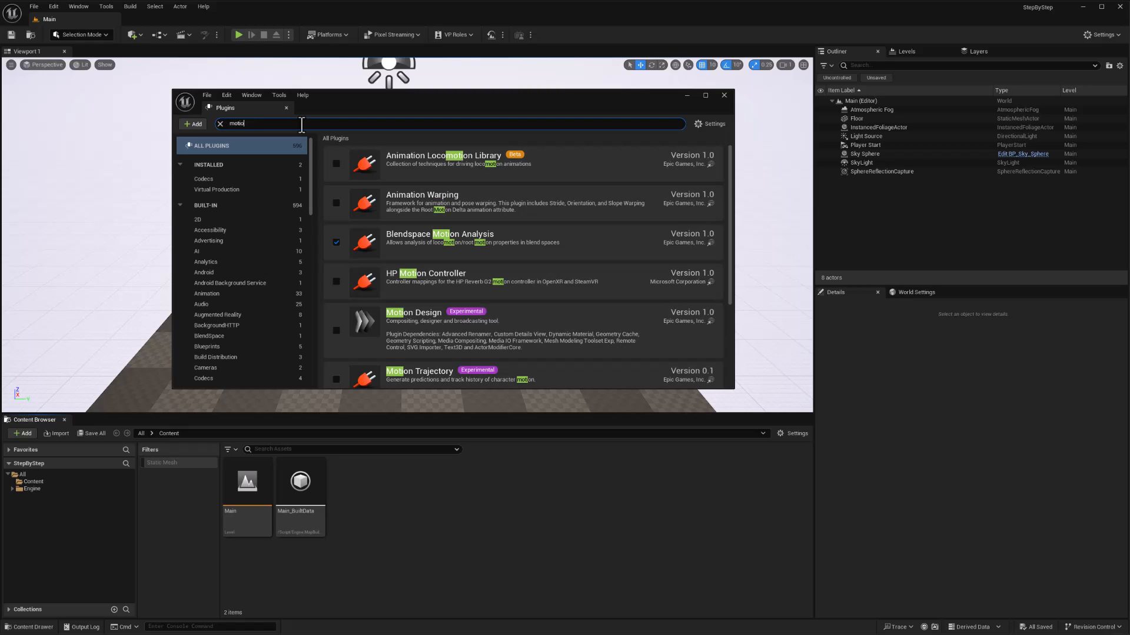
type("n")
left_click(337, 330)
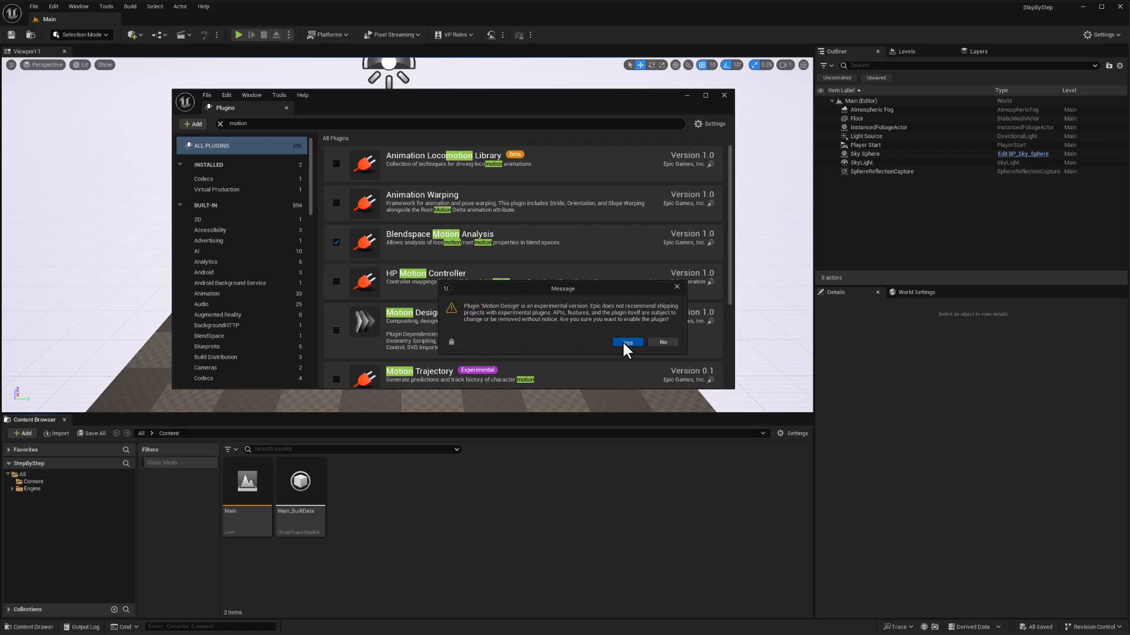
left_click(626, 342)
Enable the experimental Storm Sync and Storm Sync Motion Design Bridge plugins.
left_click(289, 124)
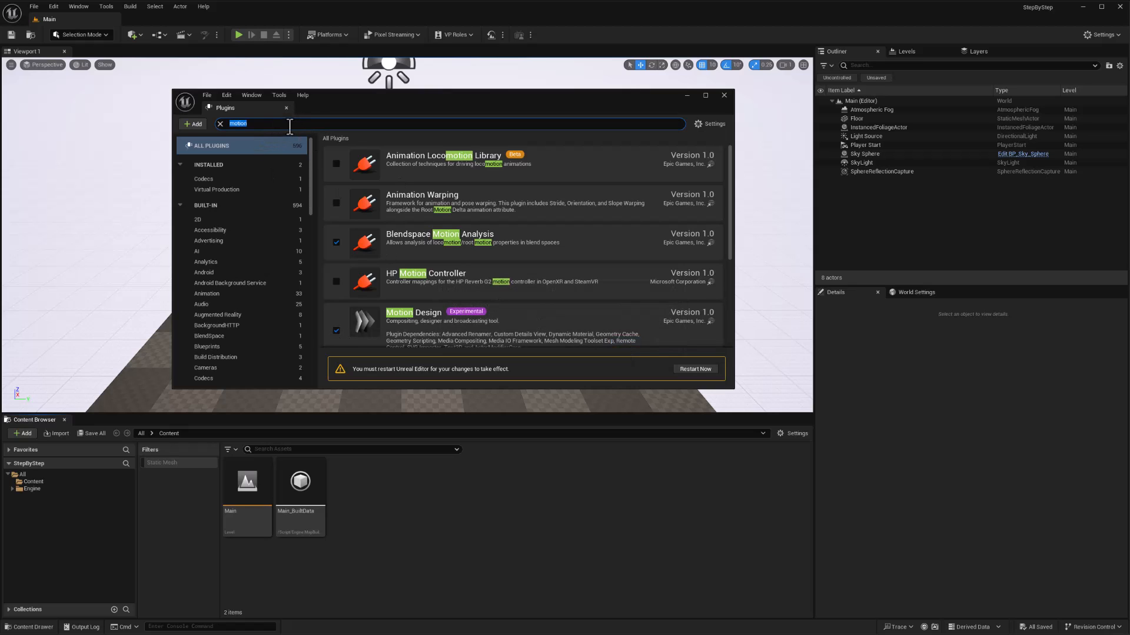
type("storm")
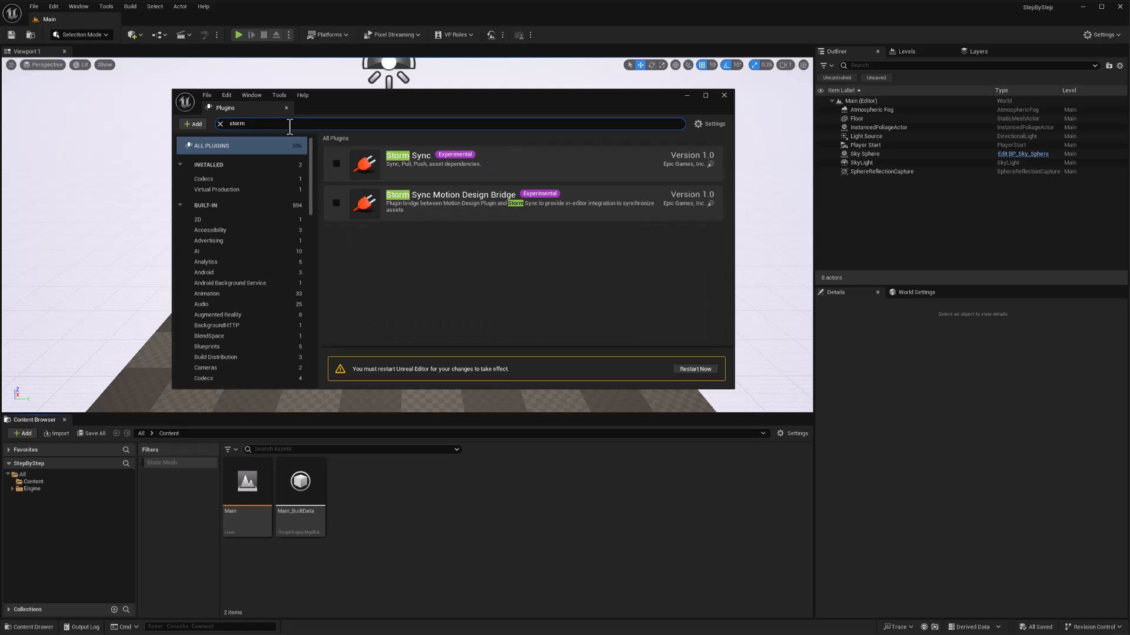
left_click(335, 165)
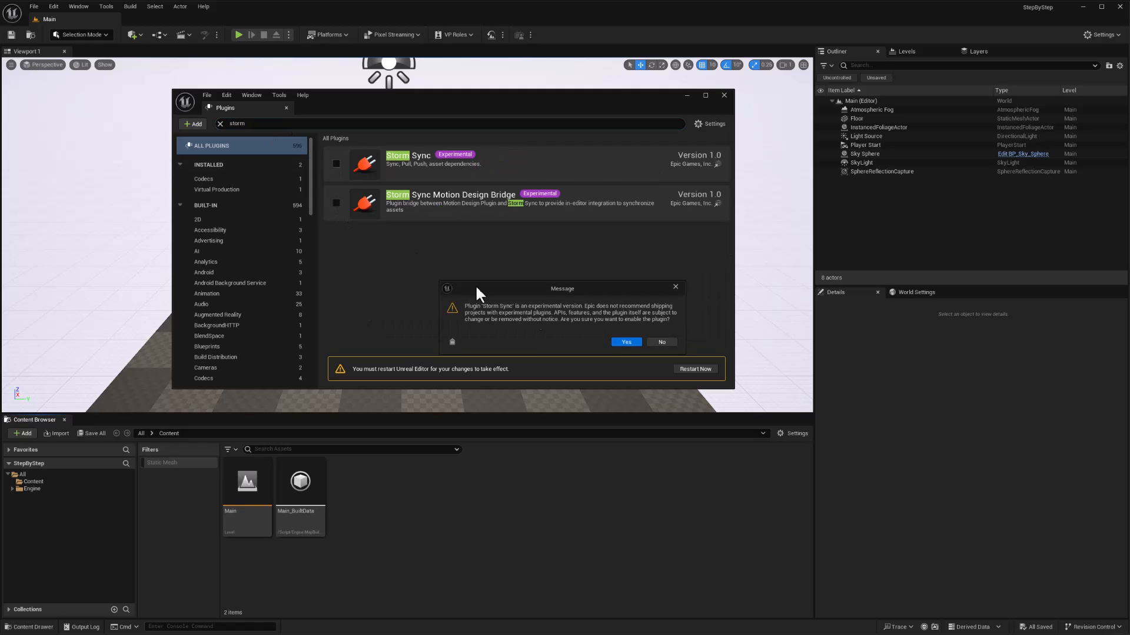
left_click(624, 343)
left_click(336, 203)
left_click(633, 345)
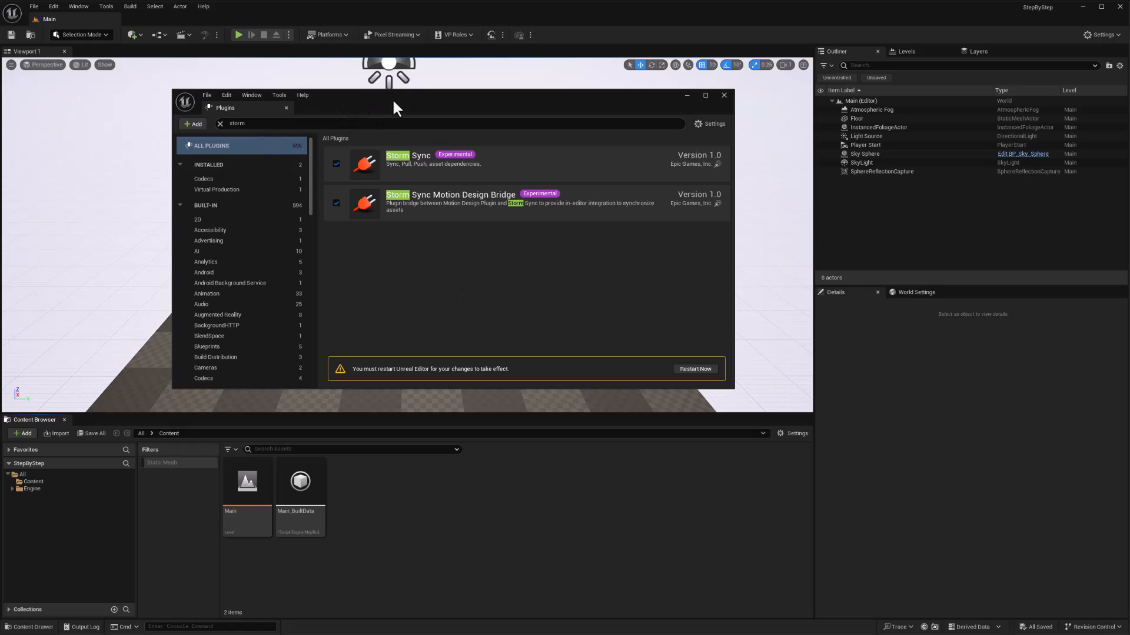
Check the virtual production and Blackmagic plugins in the plugin list, searching "virtual prod" and "black", and close the plugin manager.
left_click_drag(253, 123, 211, 126)
type("virtu")
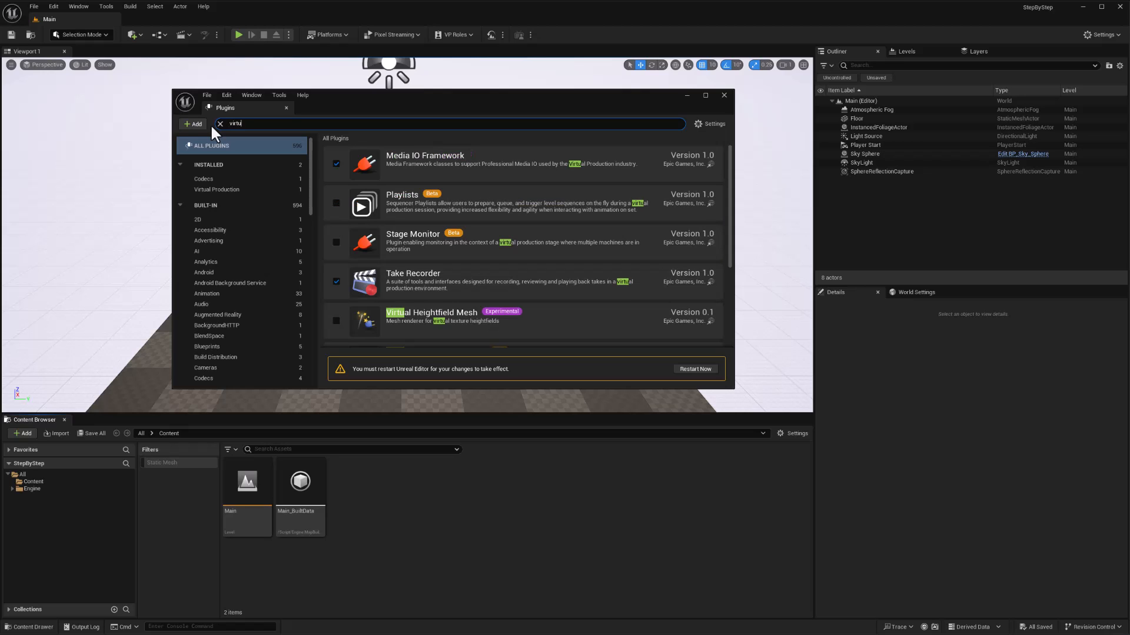
type("al prod")
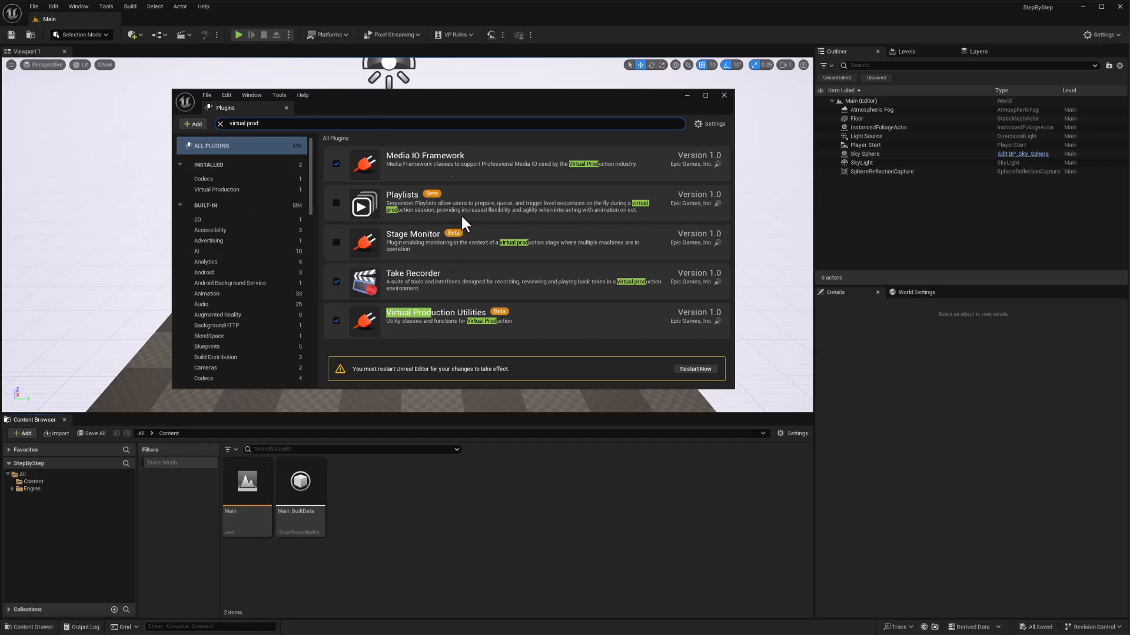
key("ctrl+a")
type("black")
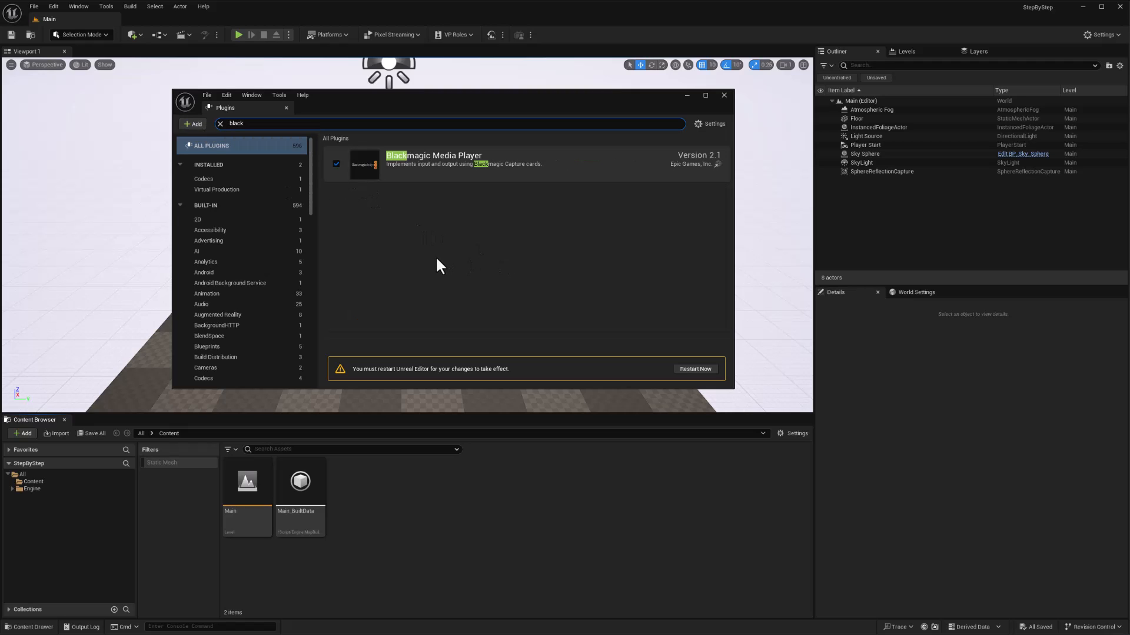
left_click(724, 95)
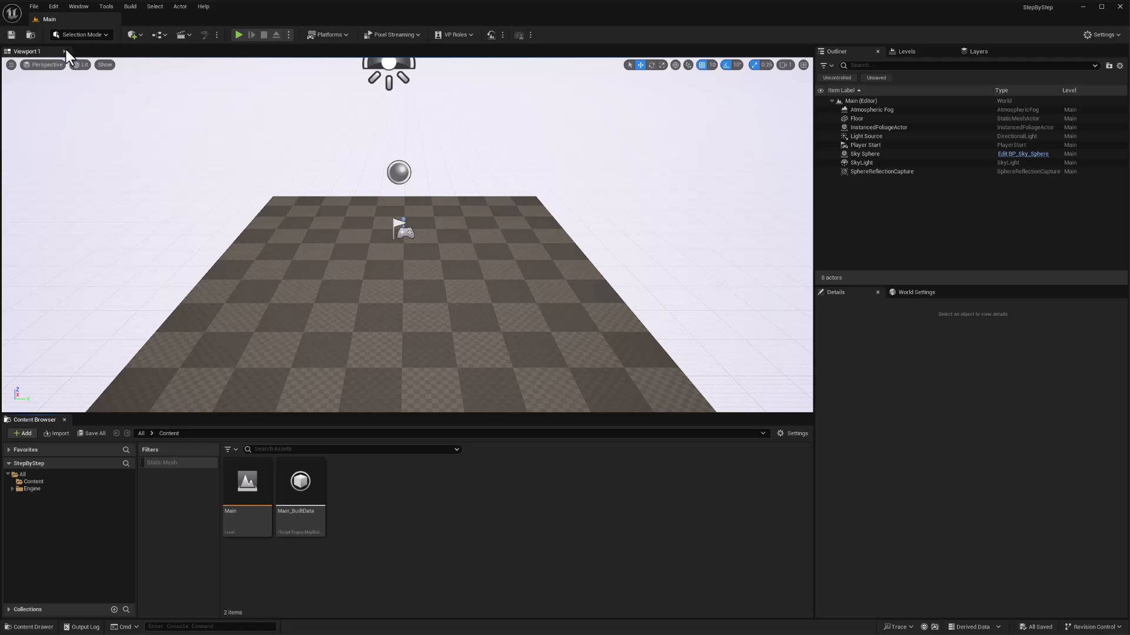
In the project settings, set alpha channel support in post processing to Allow through tonemapper.
left_click(53, 7)
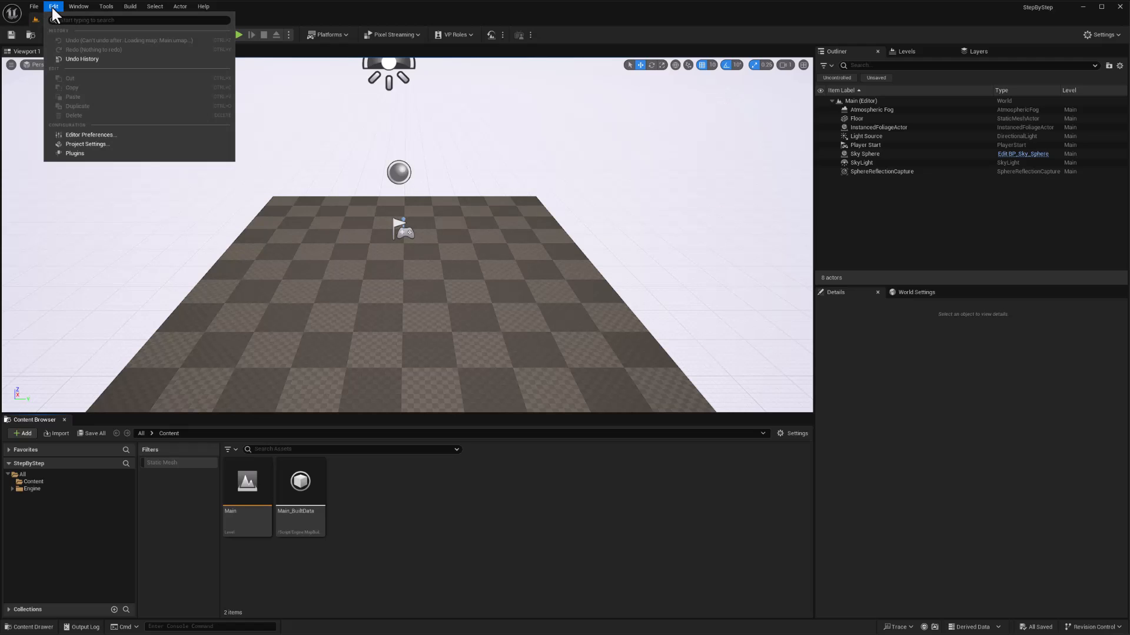
left_click(87, 144)
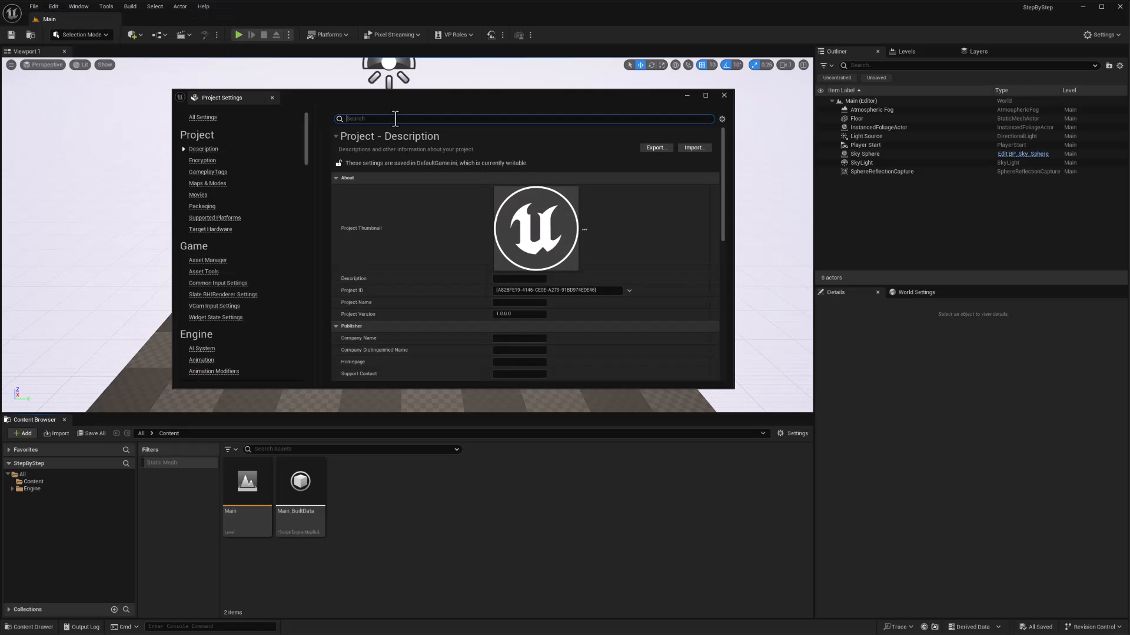
type("alpha")
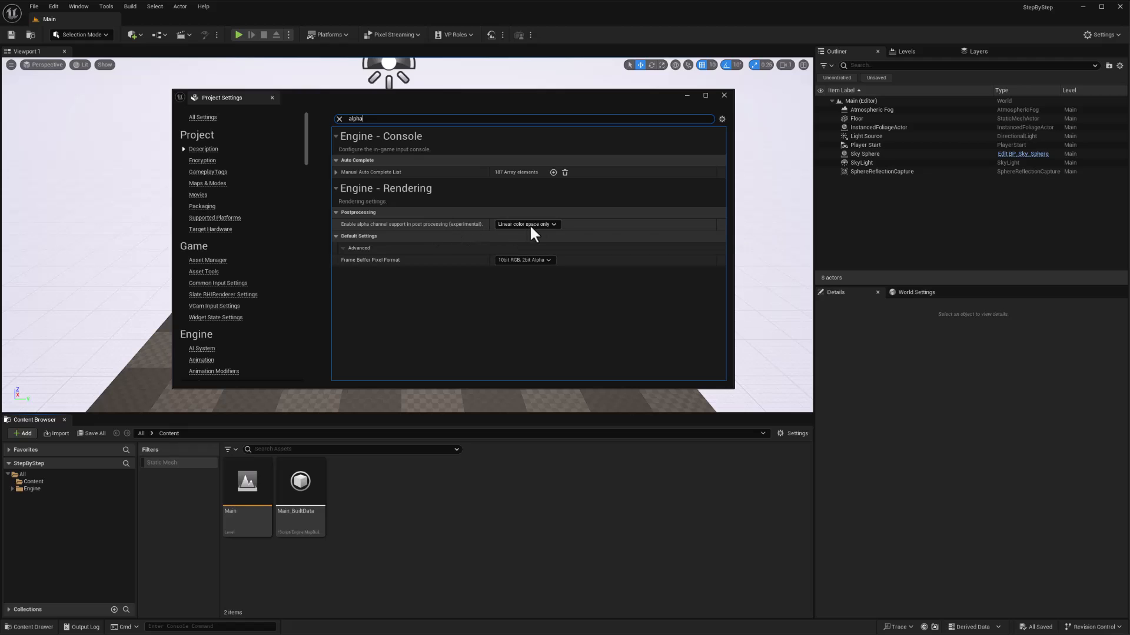
left_click(553, 225)
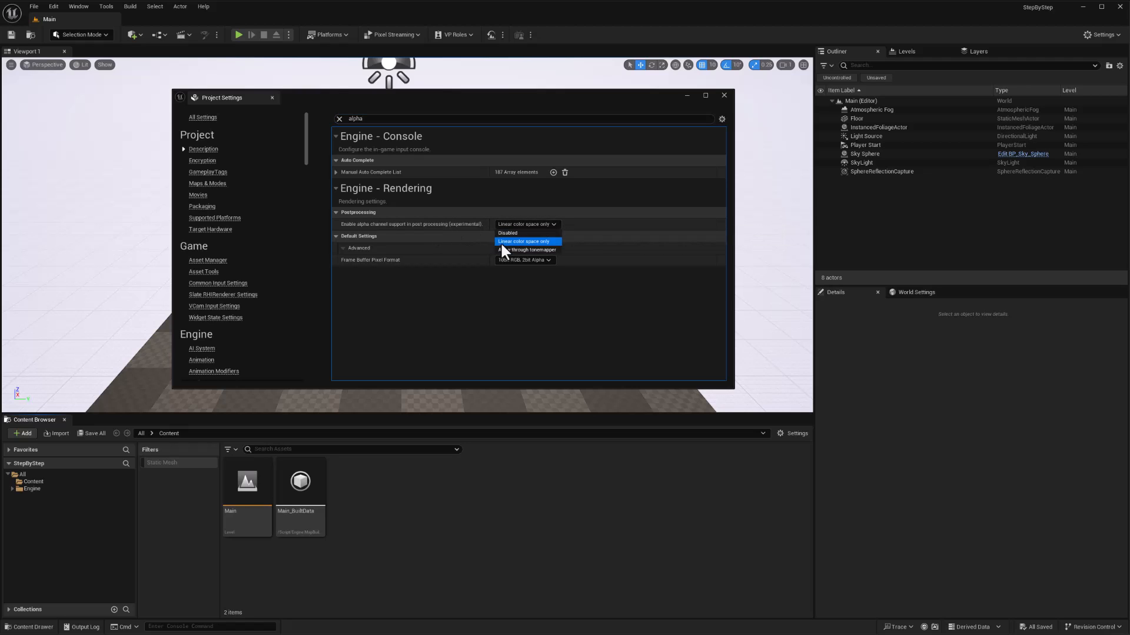
left_click(548, 249)
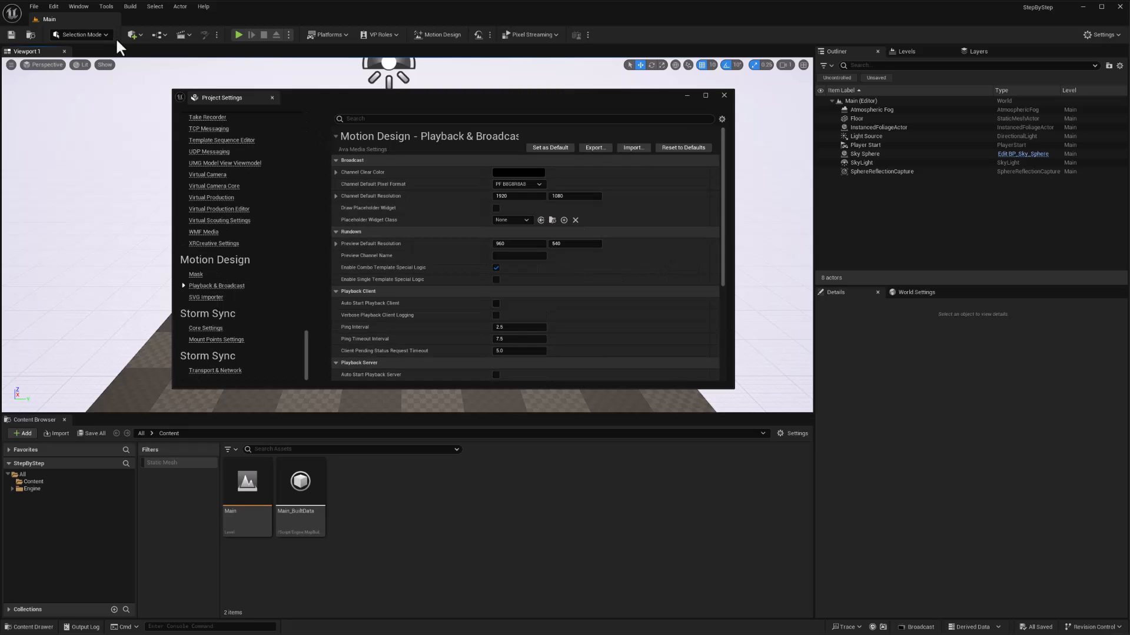
In the editor preferences, set the Motion Design Sequencer display rate to 30 fps.
left_click(52, 5)
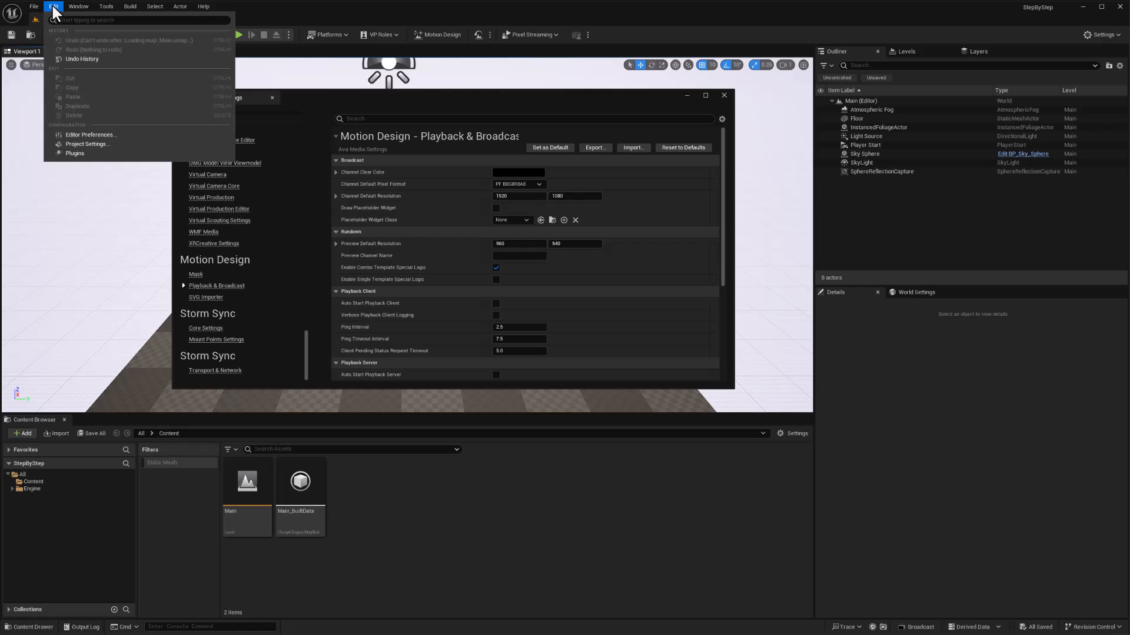
left_click(90, 135)
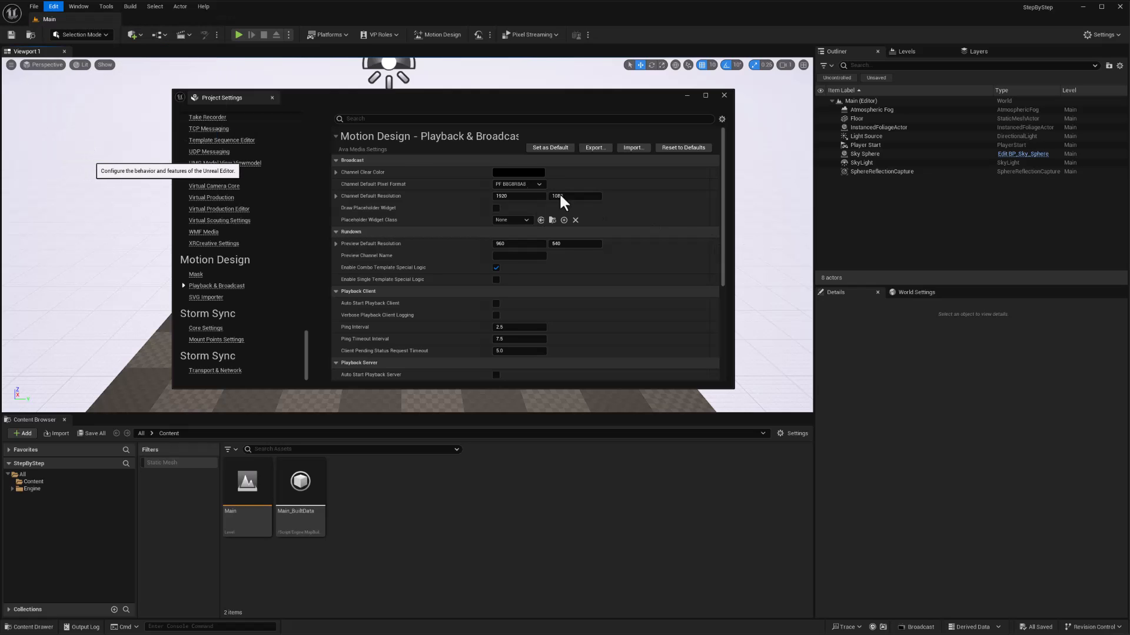
left_click_drag(284, 118, 285, 309)
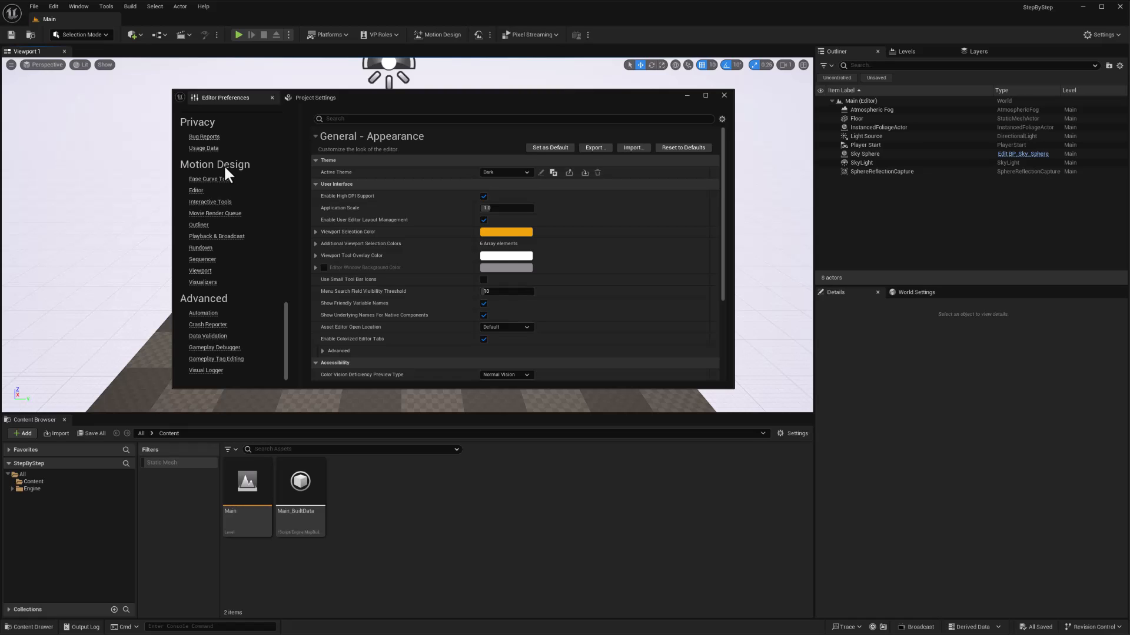
left_click(203, 260)
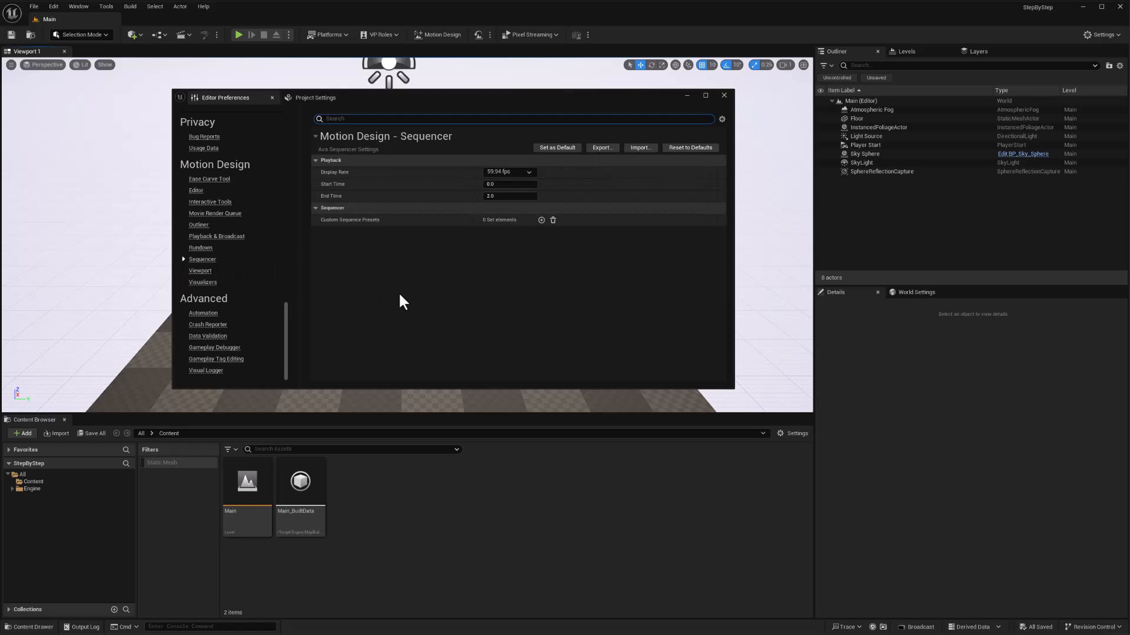
left_click(527, 171)
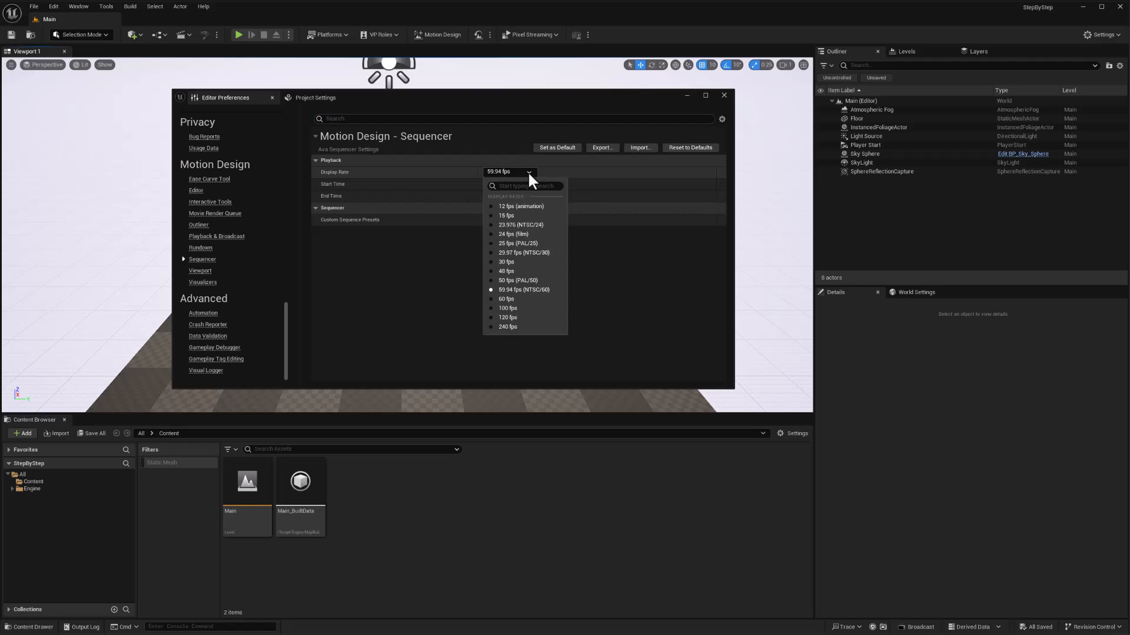
left_click(507, 262)
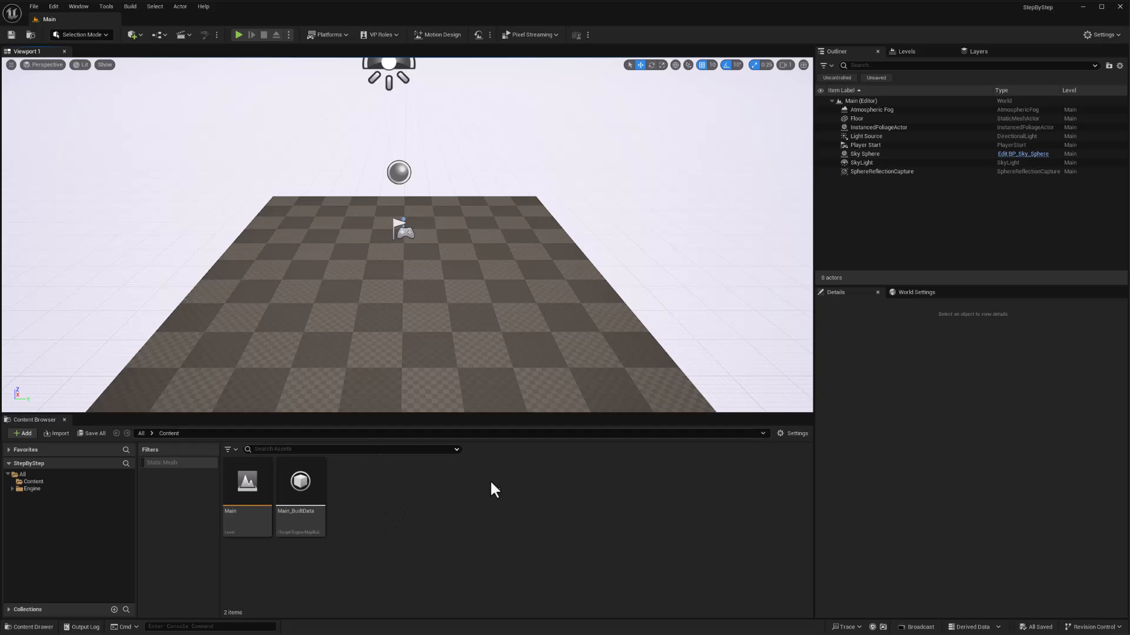
Create a folder named StepByStep in the Content directory and open it.
right_click(369, 506)
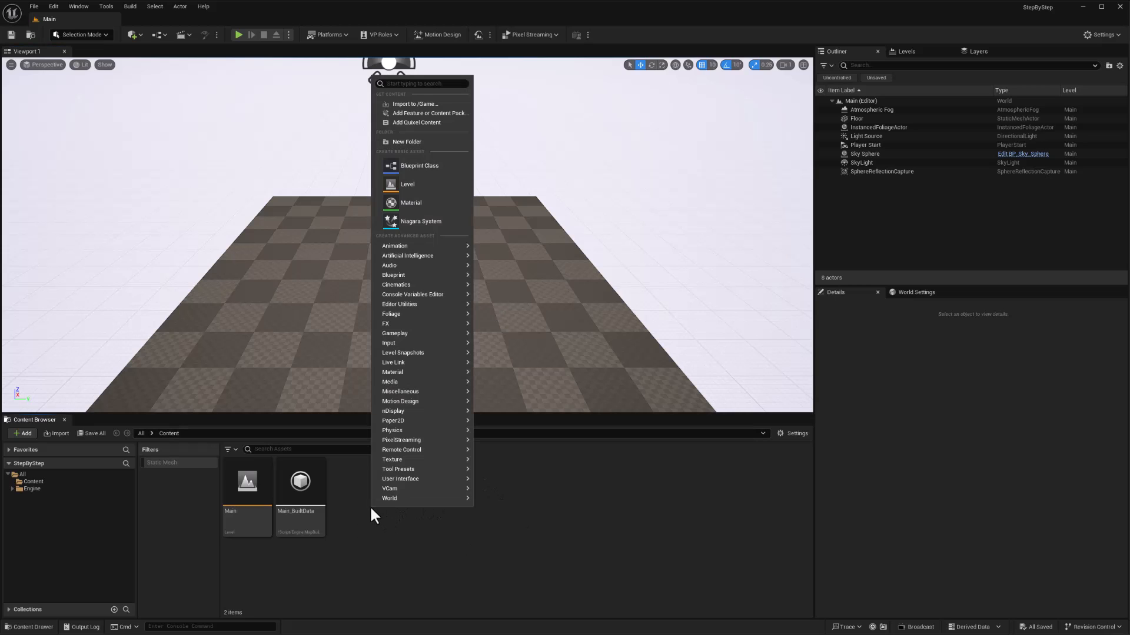
left_click(415, 143)
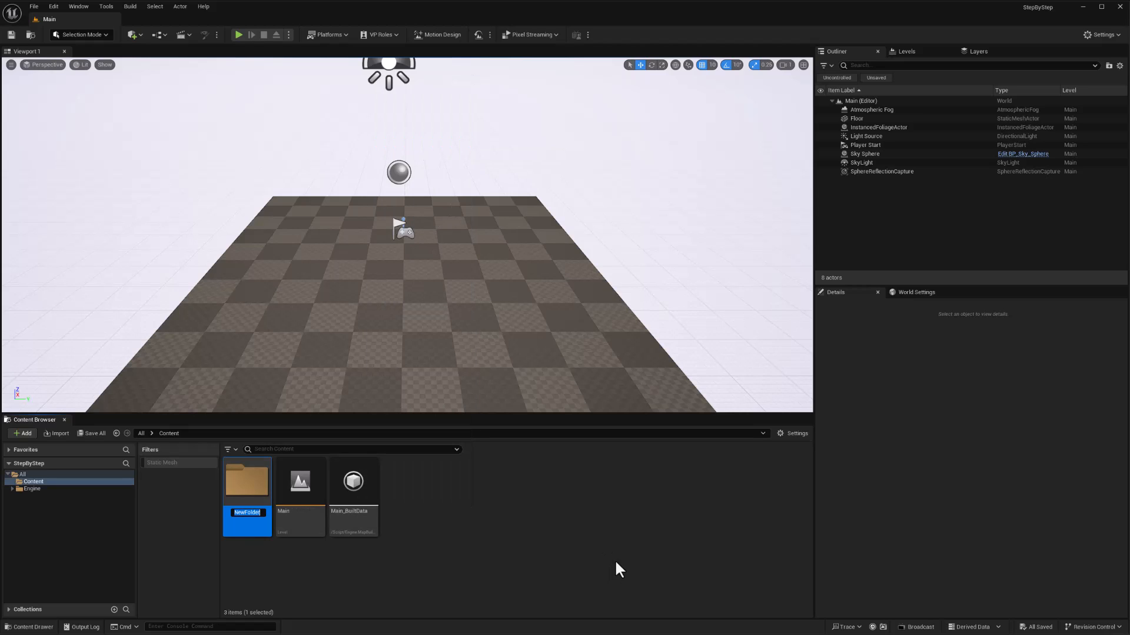
type("StepByStep")
key("Return")
double_click(251, 479)
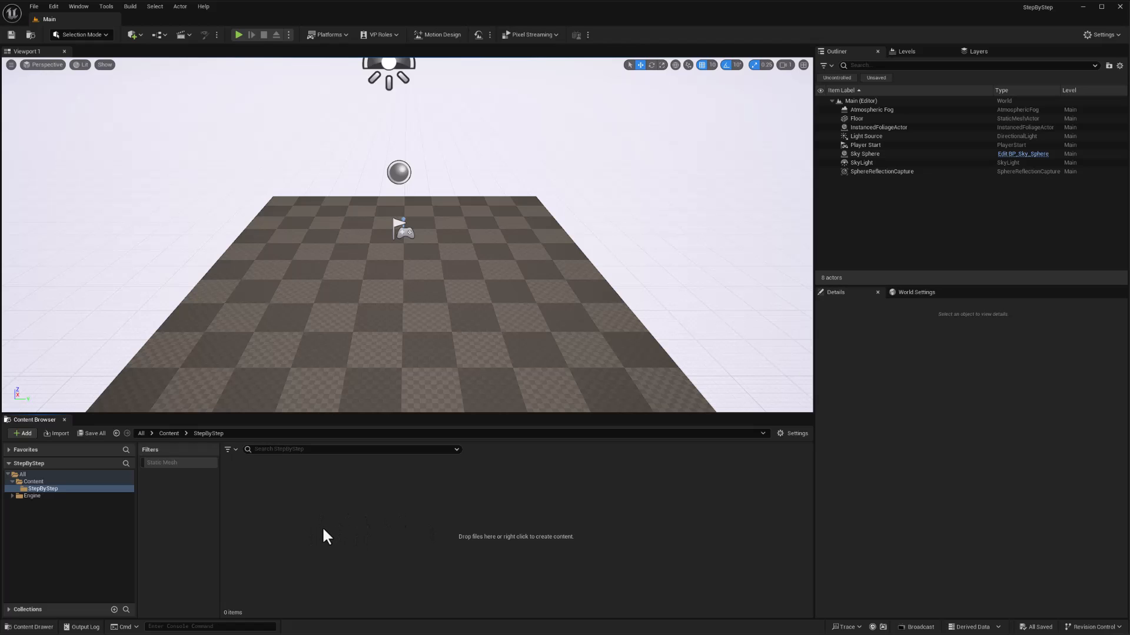
Create a level named TL-Common in the StepByStep folder, save it and open it.
right_click(293, 509)
left_click(347, 193)
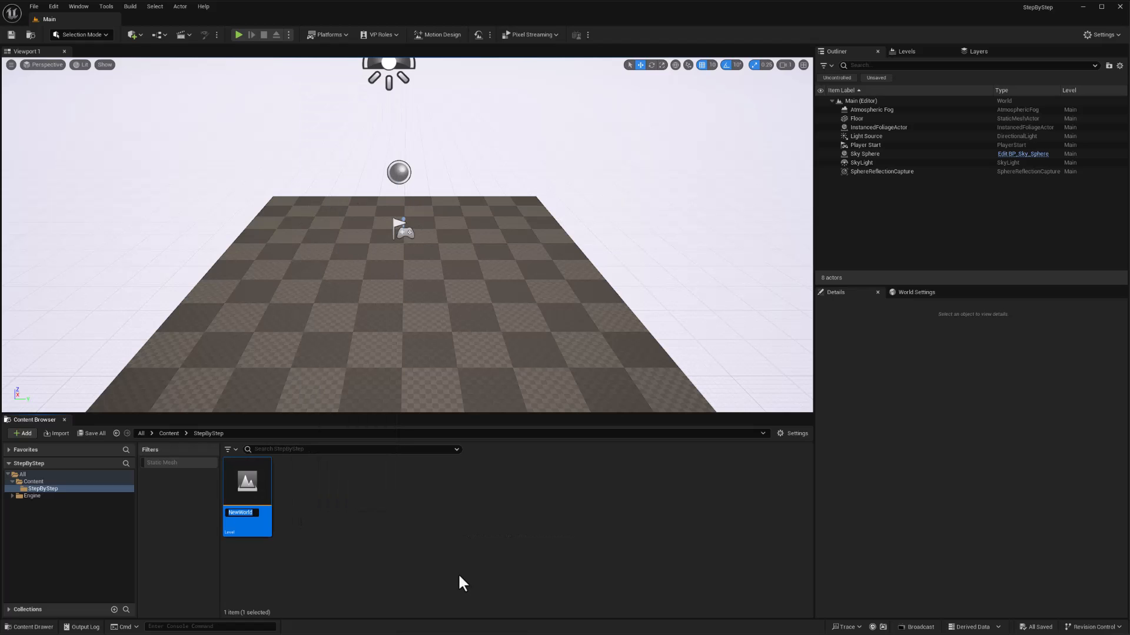
type("TL-Common")
key("Return")
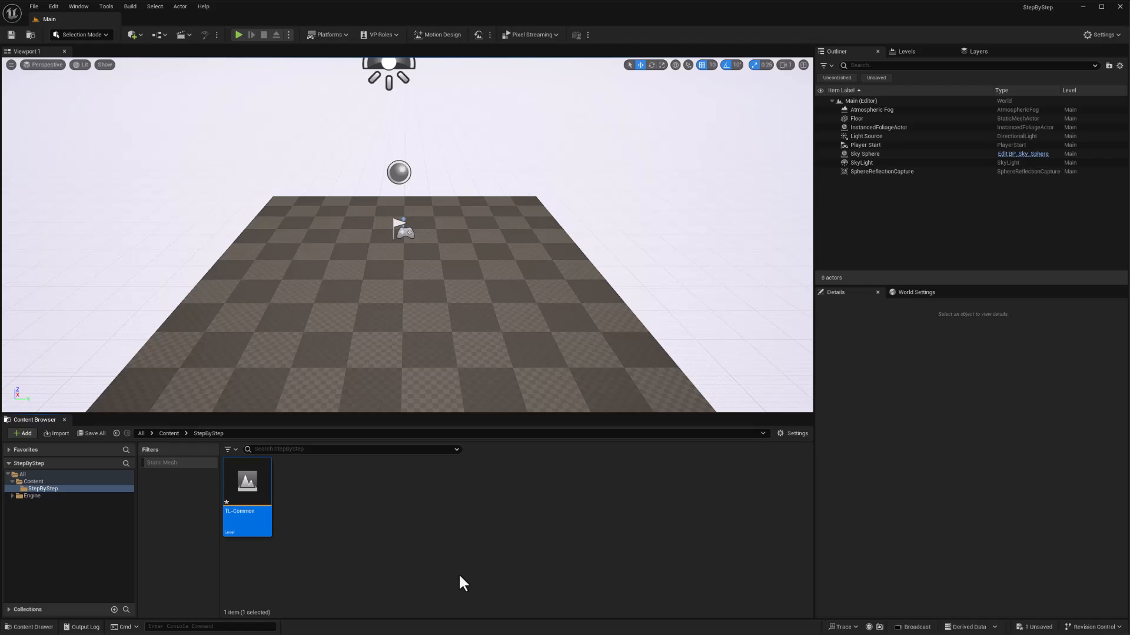
key("ctrl+shift+s")
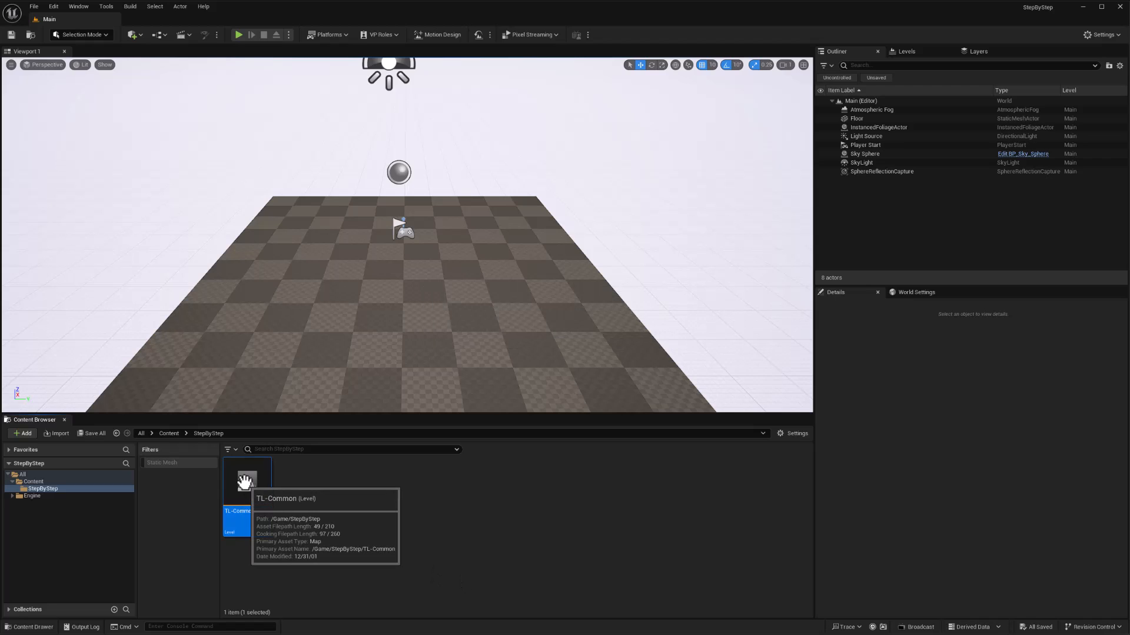
double_click(246, 486)
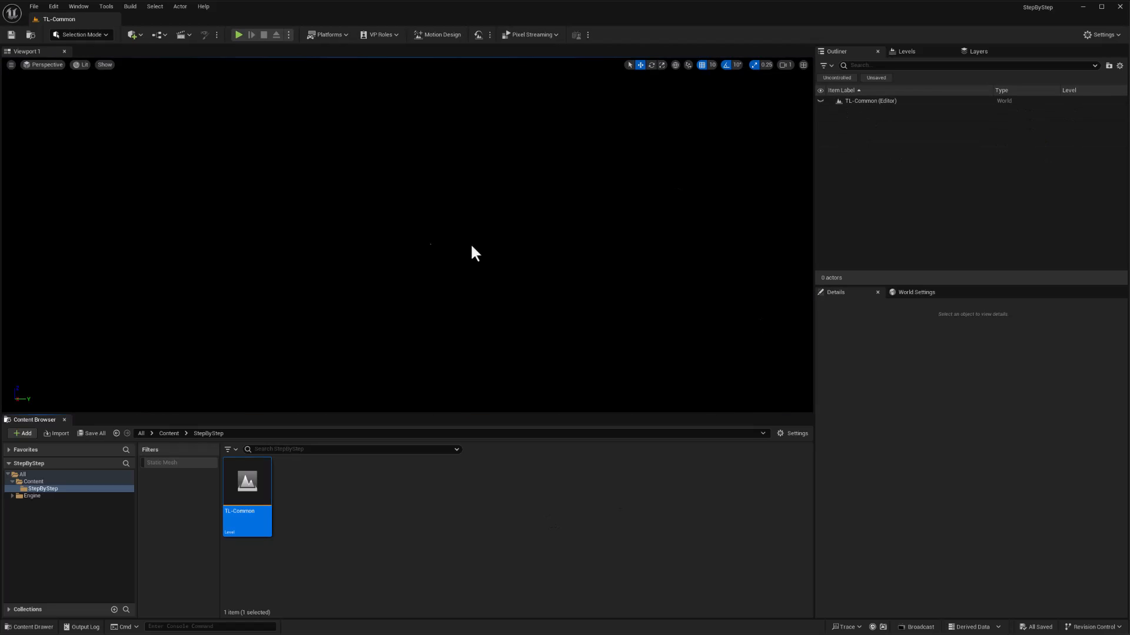
Activate Motion Design for the TL-Common level and close the Remote Control window.
left_click(433, 36)
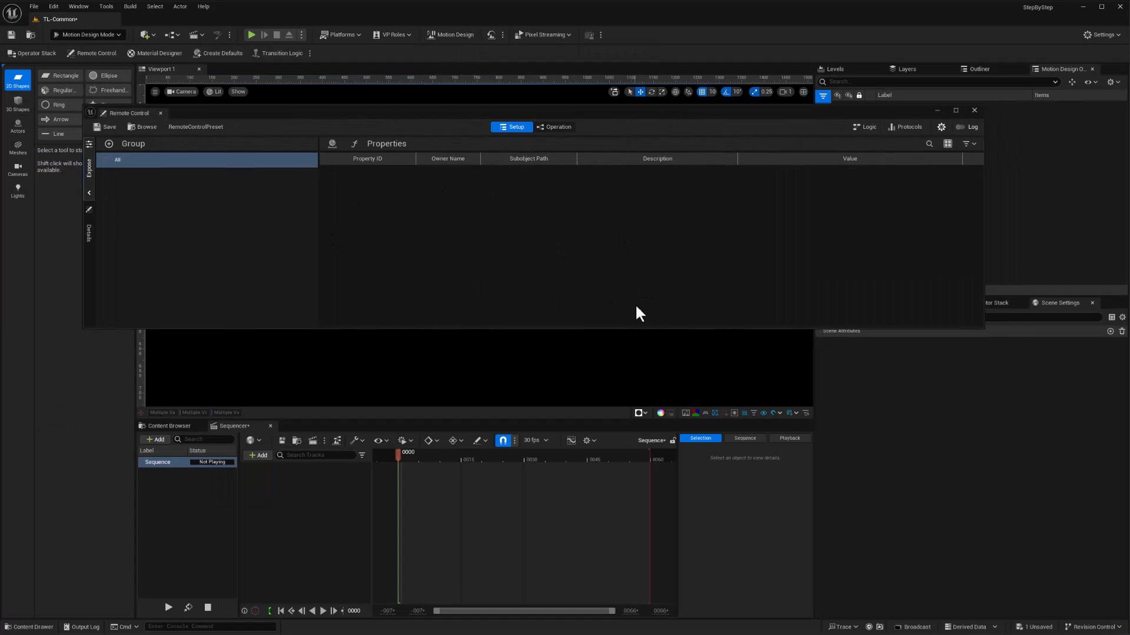
left_click(974, 110)
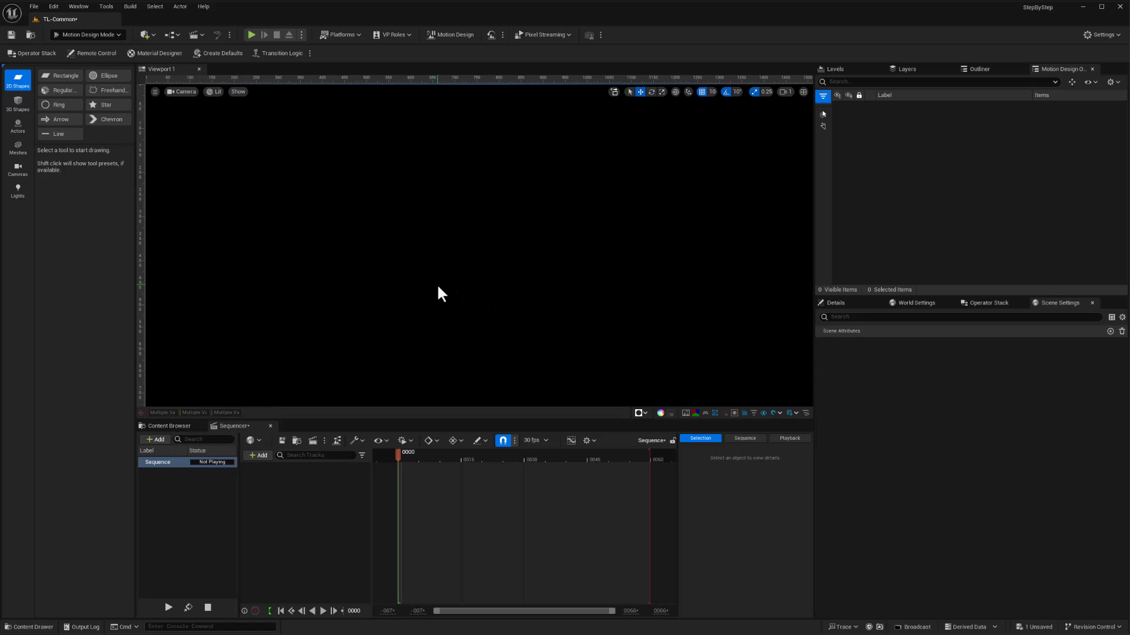
Spawn all default scene actors except the Directional Light in TL-Common, and save the level.
left_click(220, 56)
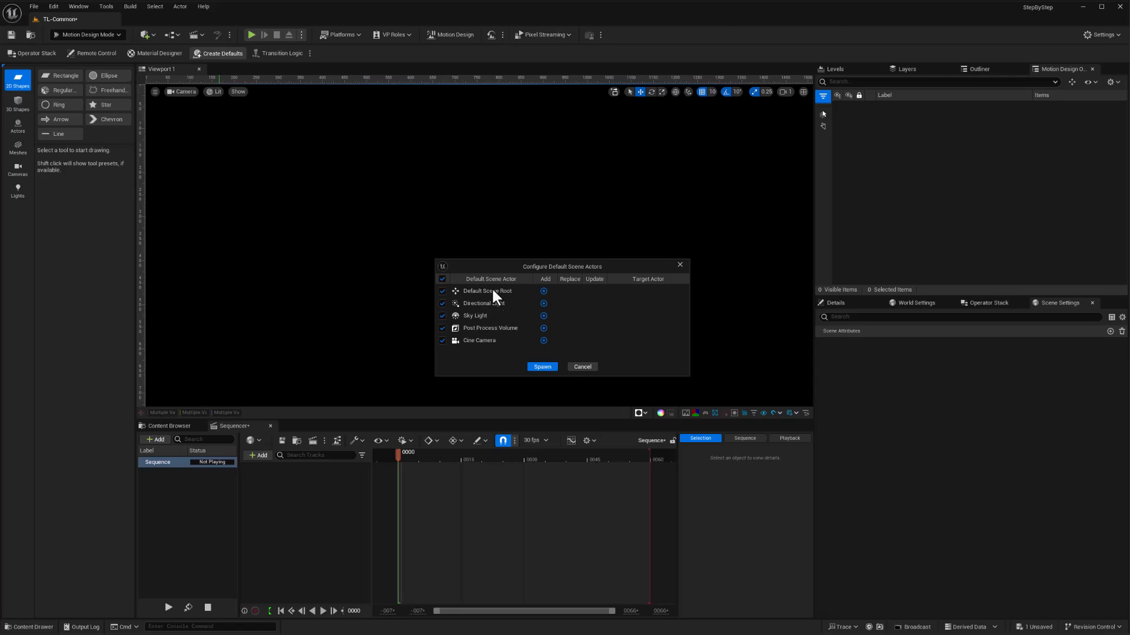
left_click(442, 303)
left_click(536, 368)
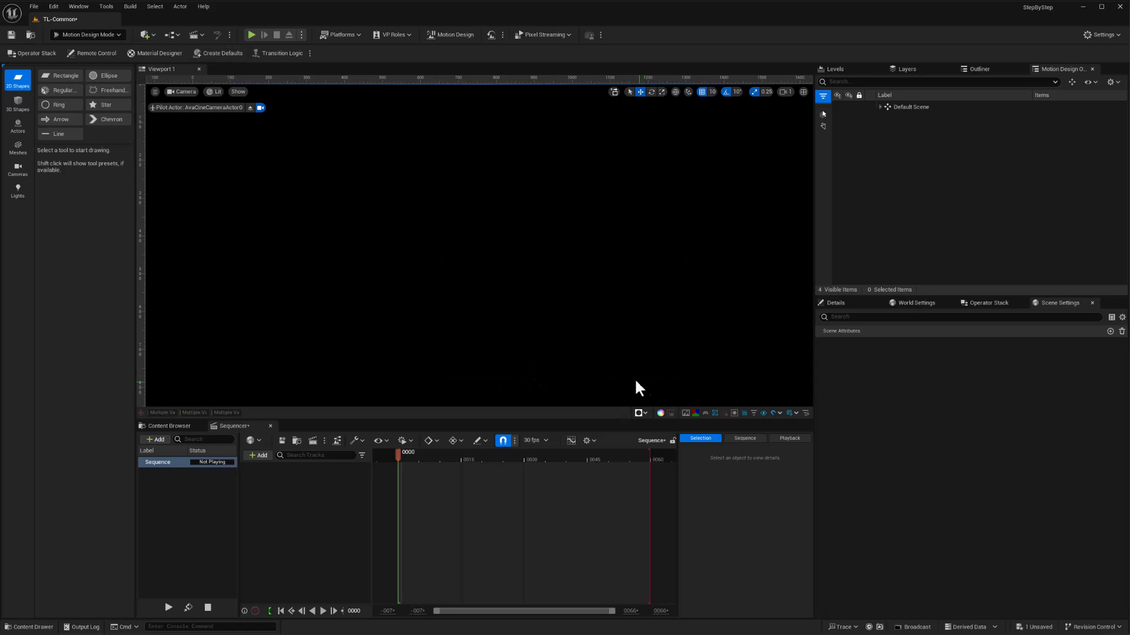
left_click(881, 107)
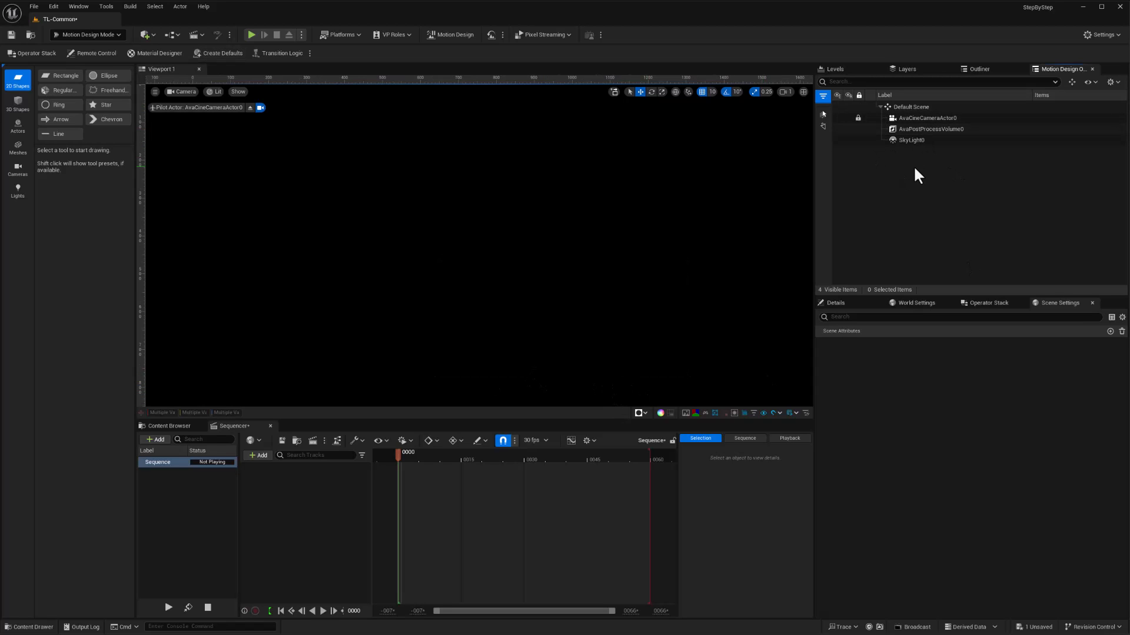
left_click(166, 427)
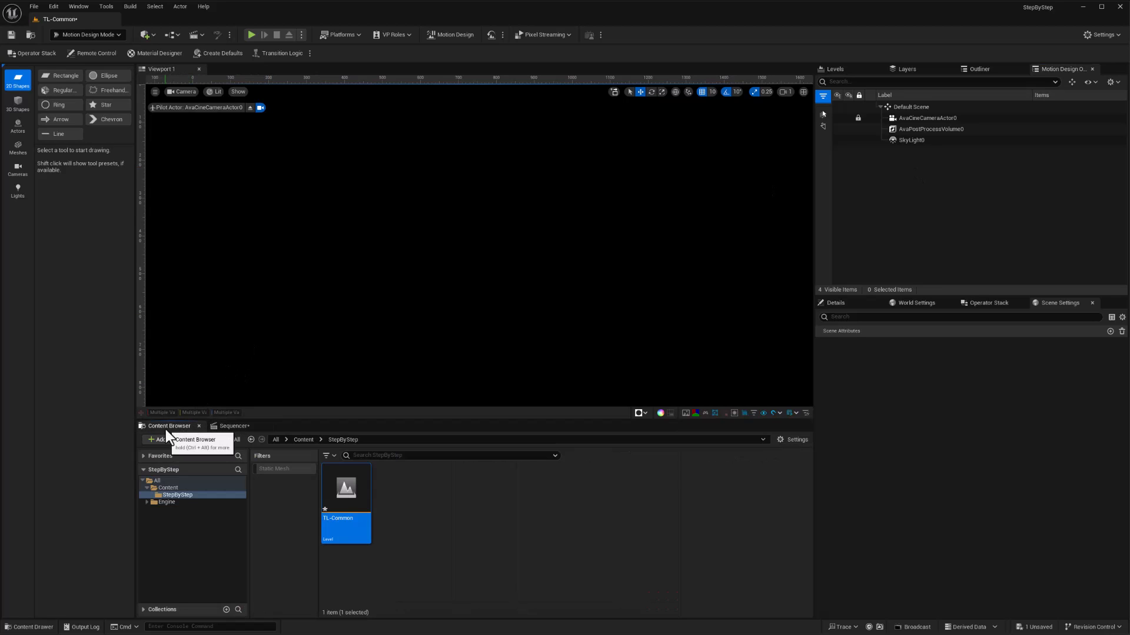
key("ctrl+s")
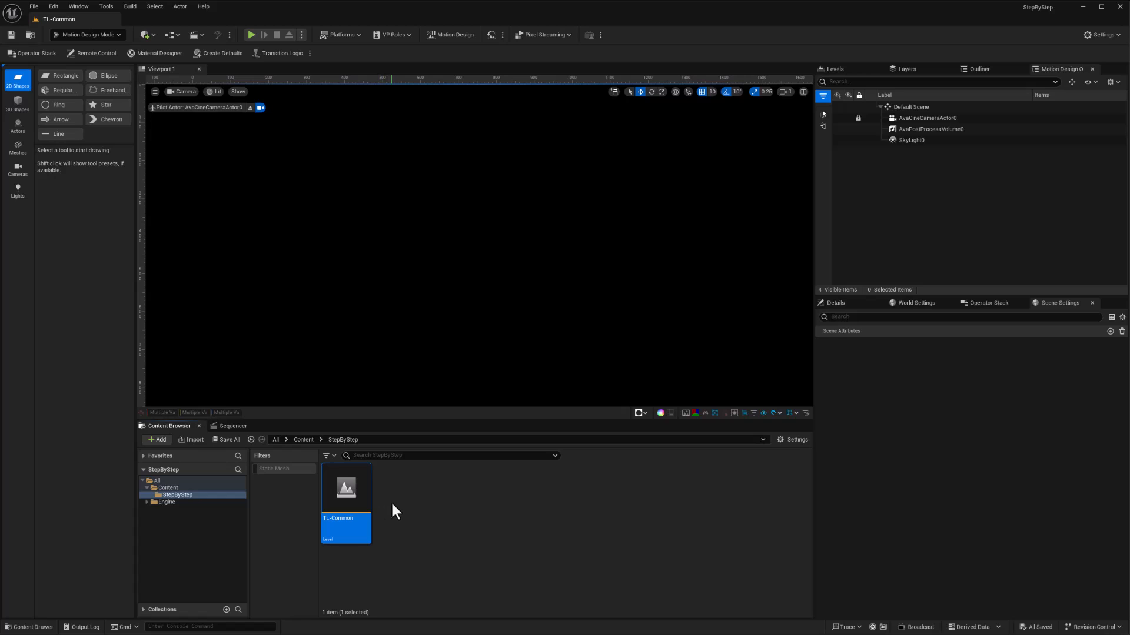
Stop piloting the cine camera and switch the viewport type to Default Viewport.
mouse_move(356, 496)
left_click(250, 109)
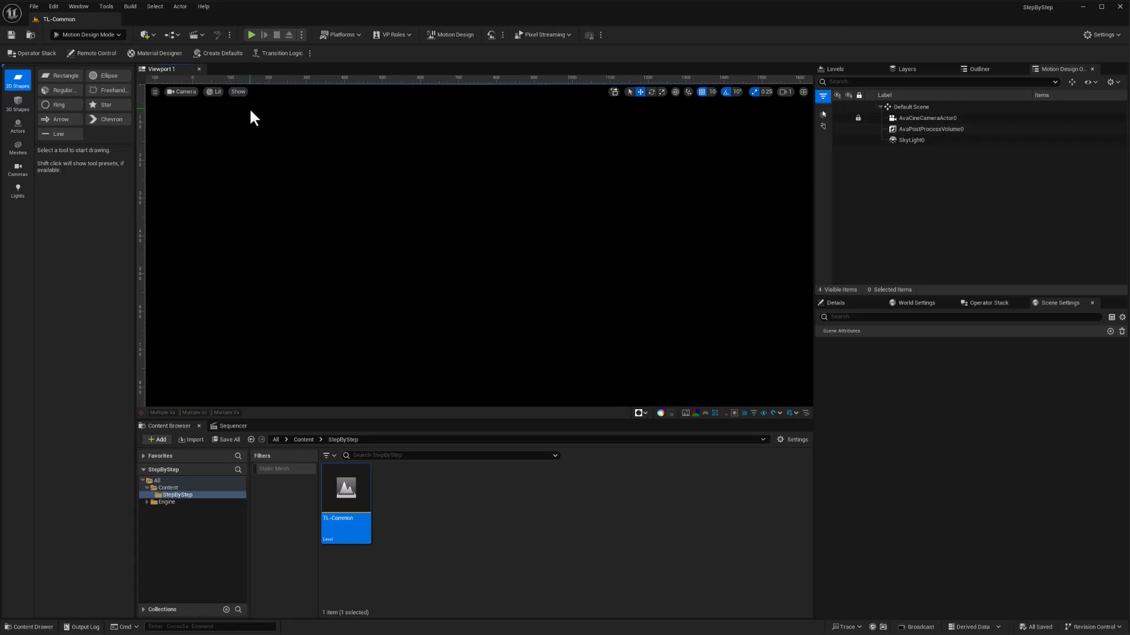
left_click(184, 92)
left_click(187, 183)
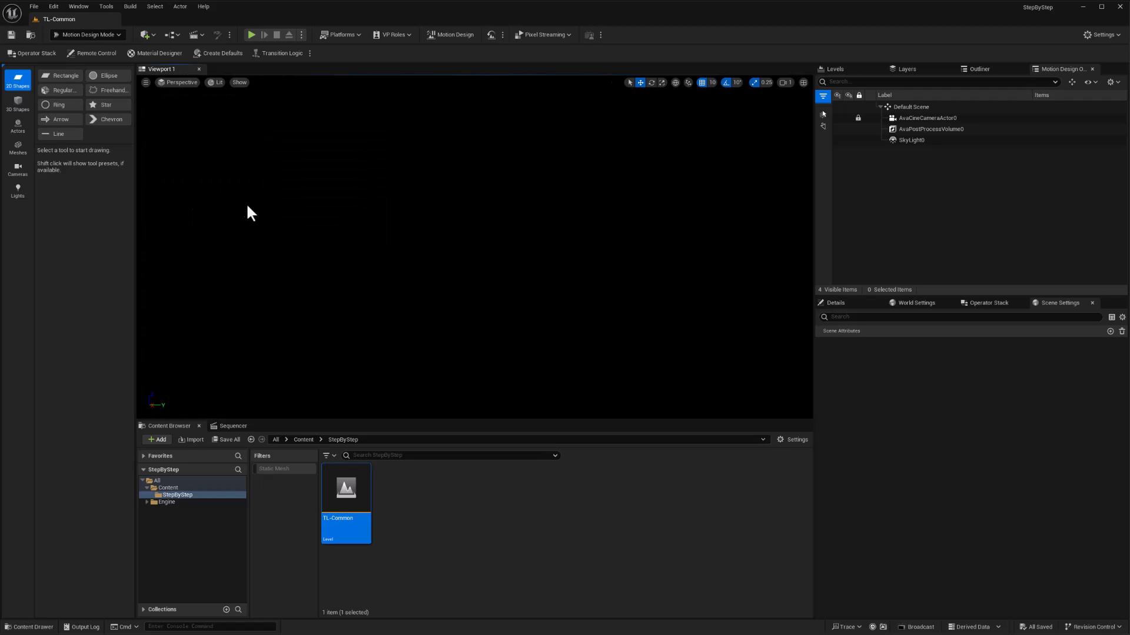
Capture an angled front view of AvaCineCameraActor0 as the thumbnail of the TL-Common level, and save all changes.
left_click(941, 118)
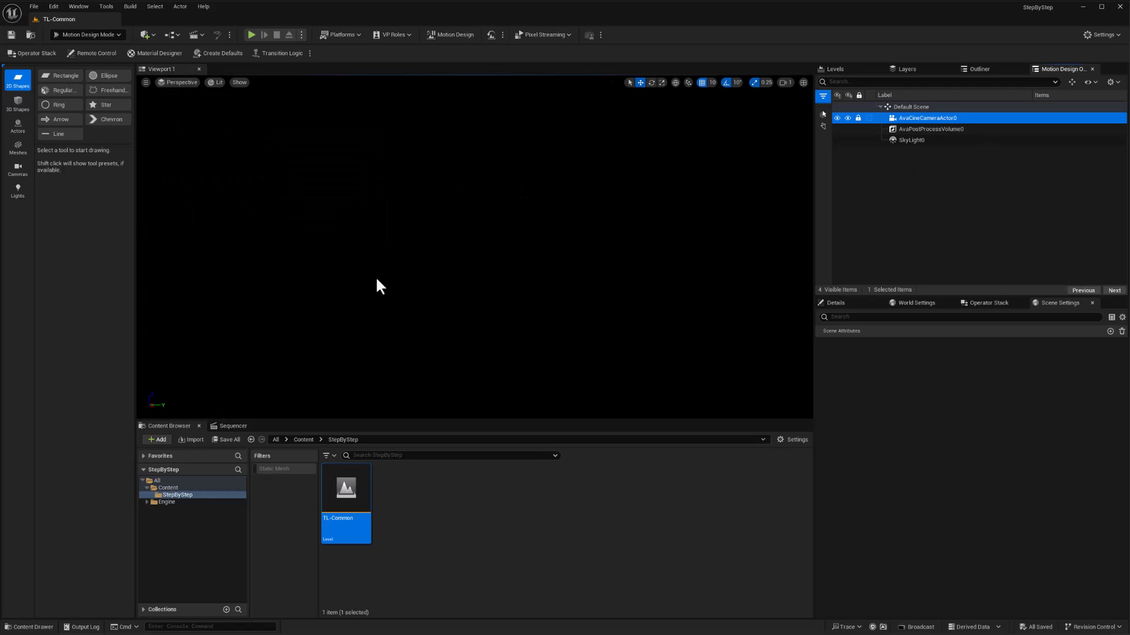
key("f")
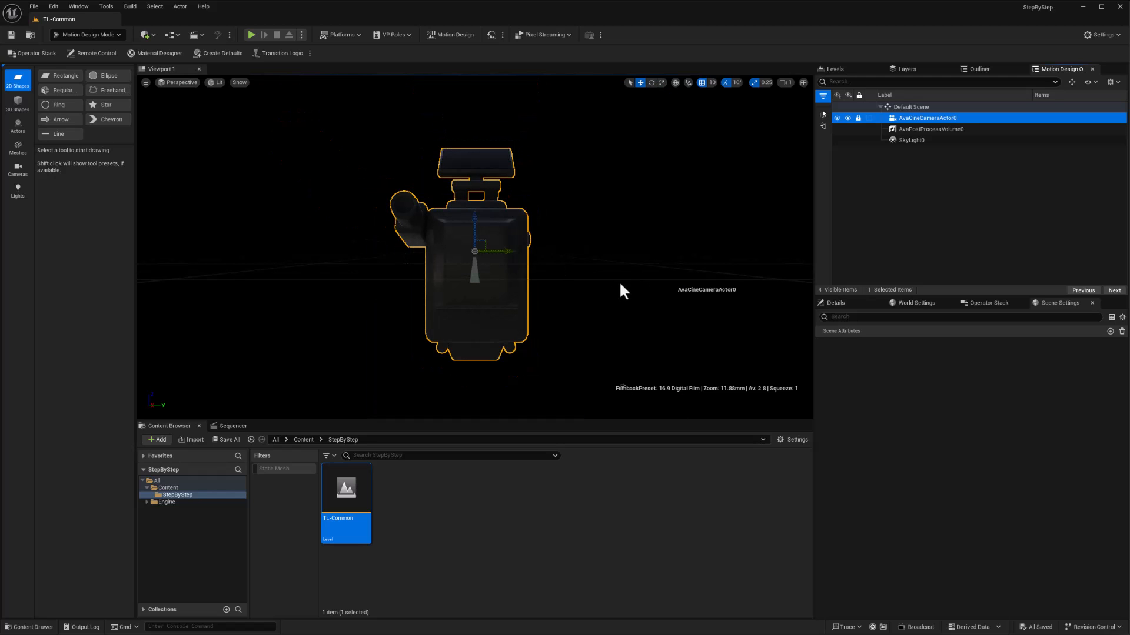
left_click_drag(627, 274, 329, 274, "alt")
right_click_drag(627, 262, 723, 263, "alt")
middle_click_drag(635, 266, 393, 154, "alt")
mouse_move(636, 266)
right_mouse_down("alt")
mouse_move(601, 266)
mouse_move(723, 266)
mouse_move(633, 264)
right_mouse_up("alt")
left_click_drag(634, 264, 664, 264, "alt")
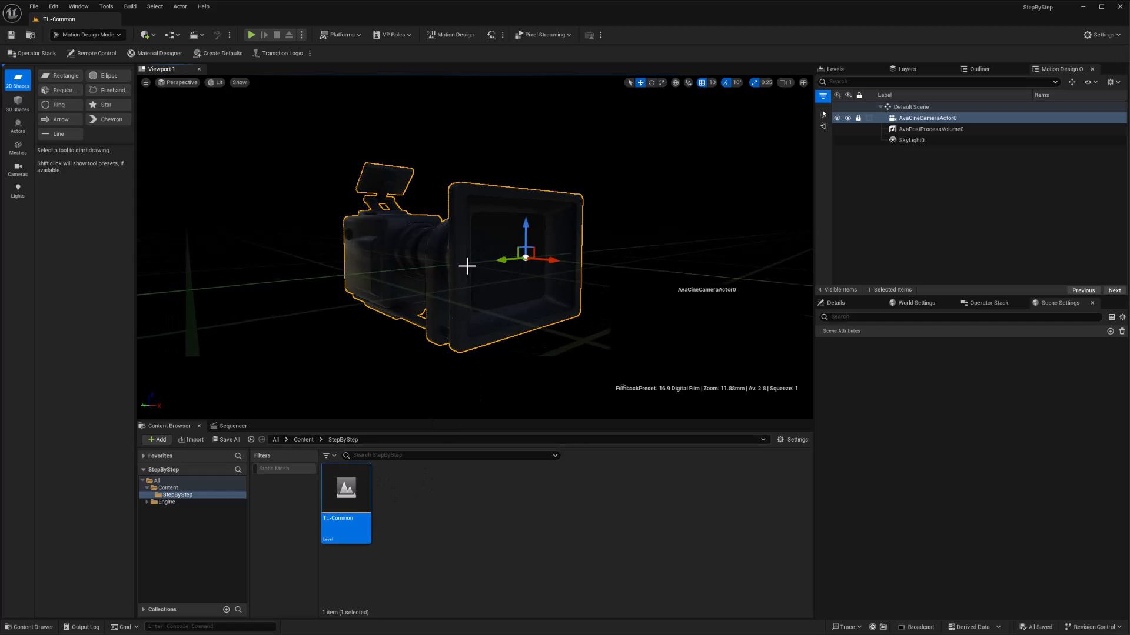
right_click(346, 491)
mouse_move(390, 259)
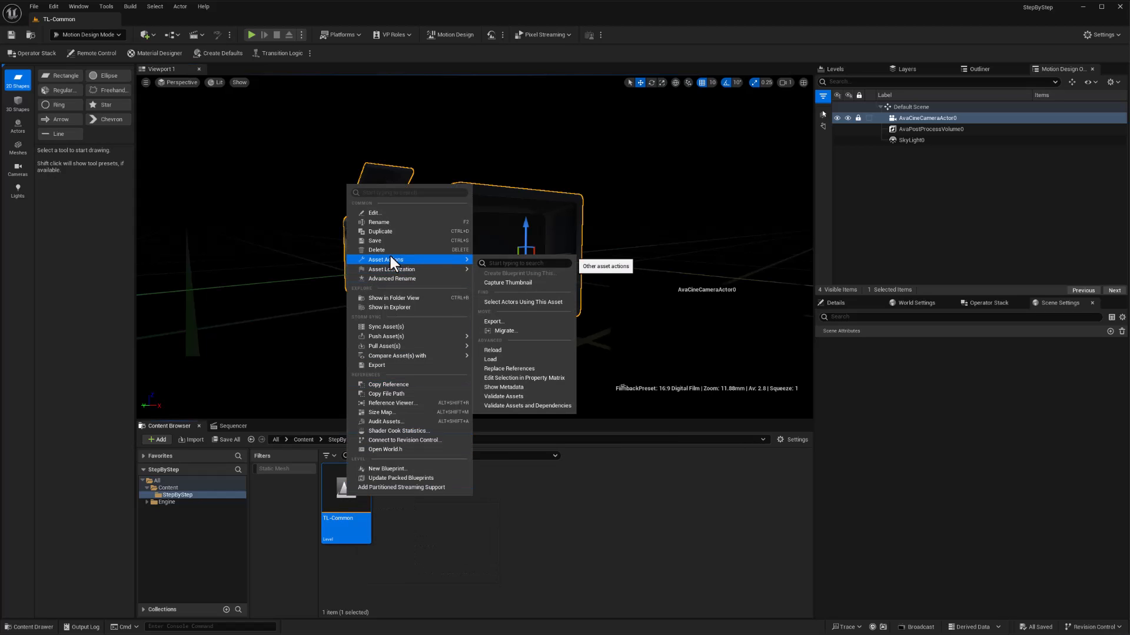
left_click(517, 283)
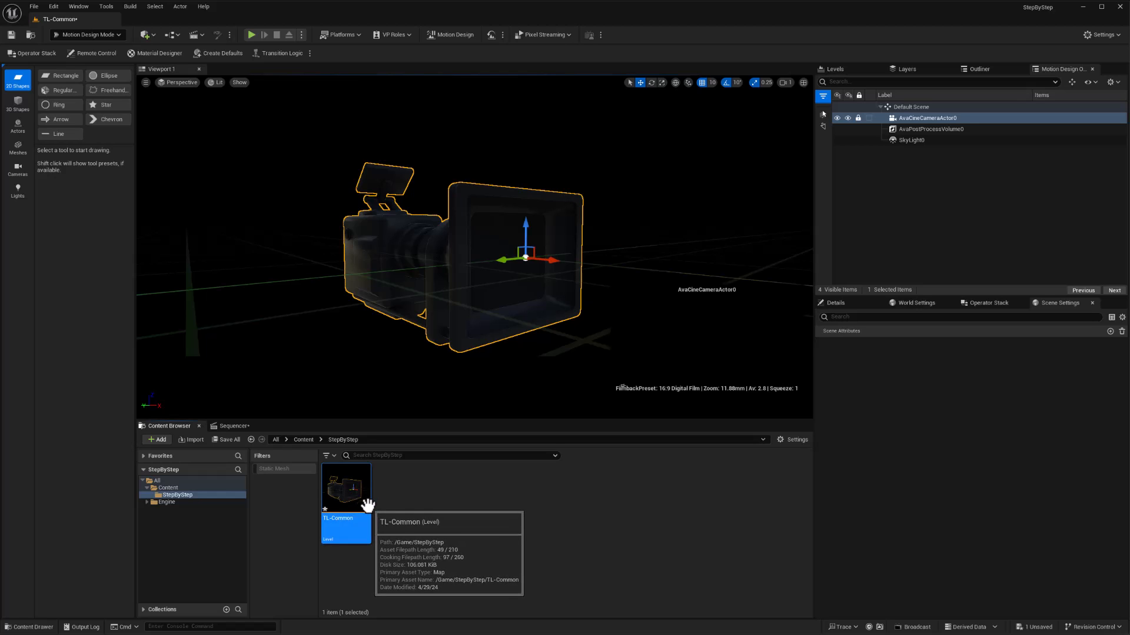
left_click(235, 441)
left_click(618, 420)
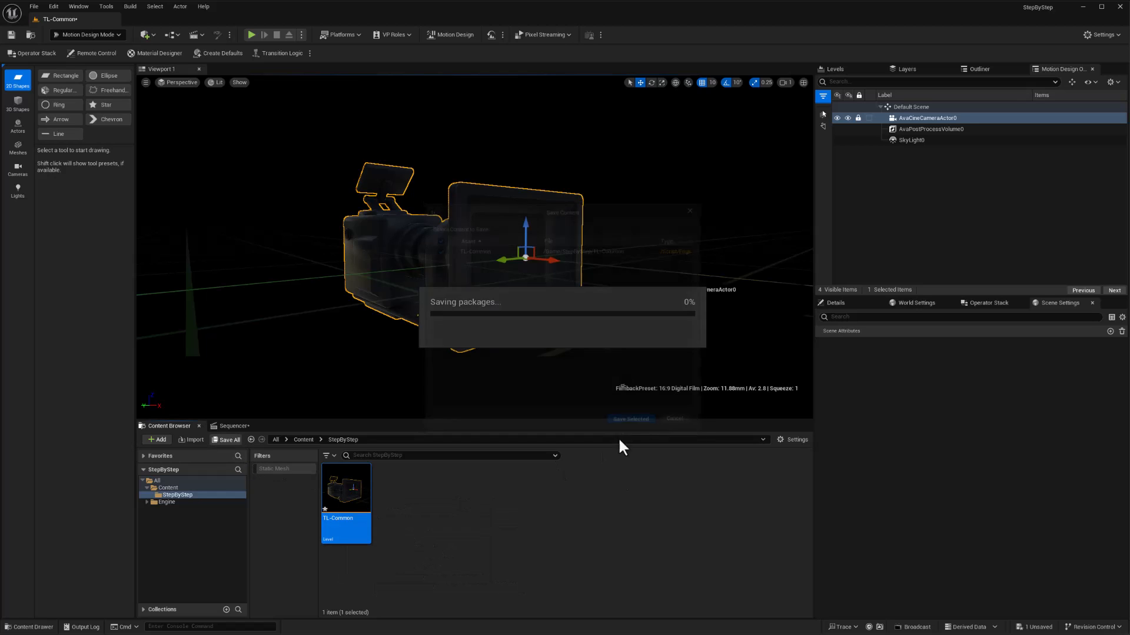
left_click(415, 507)
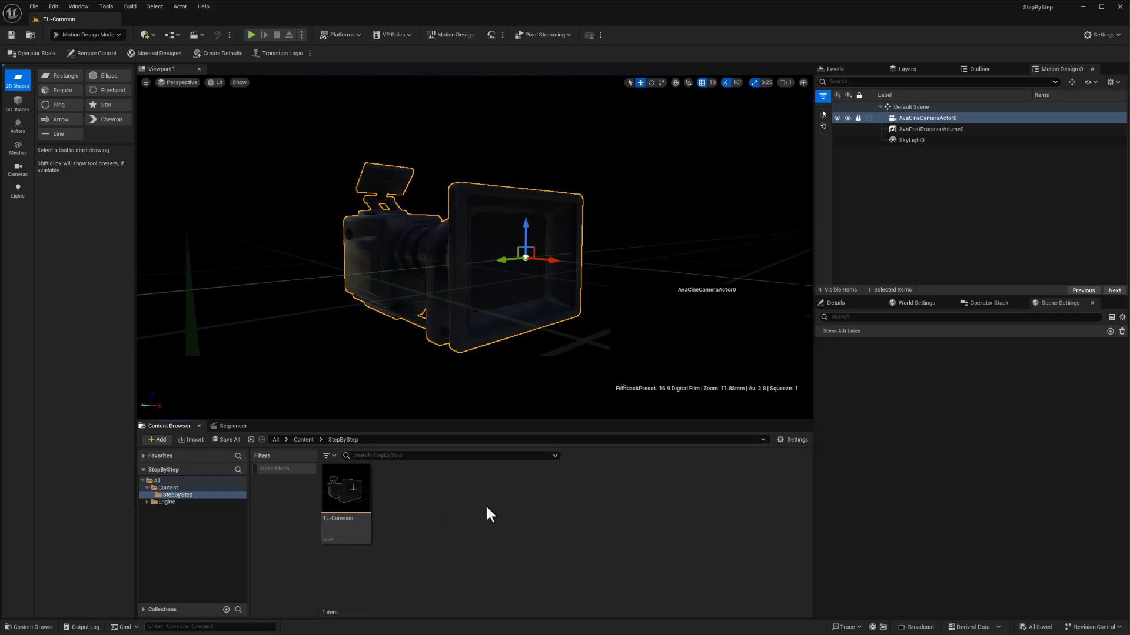
Create a second level named TL-L3FirstTry in the StepByStep folder, save it and open it.
right_click(416, 500)
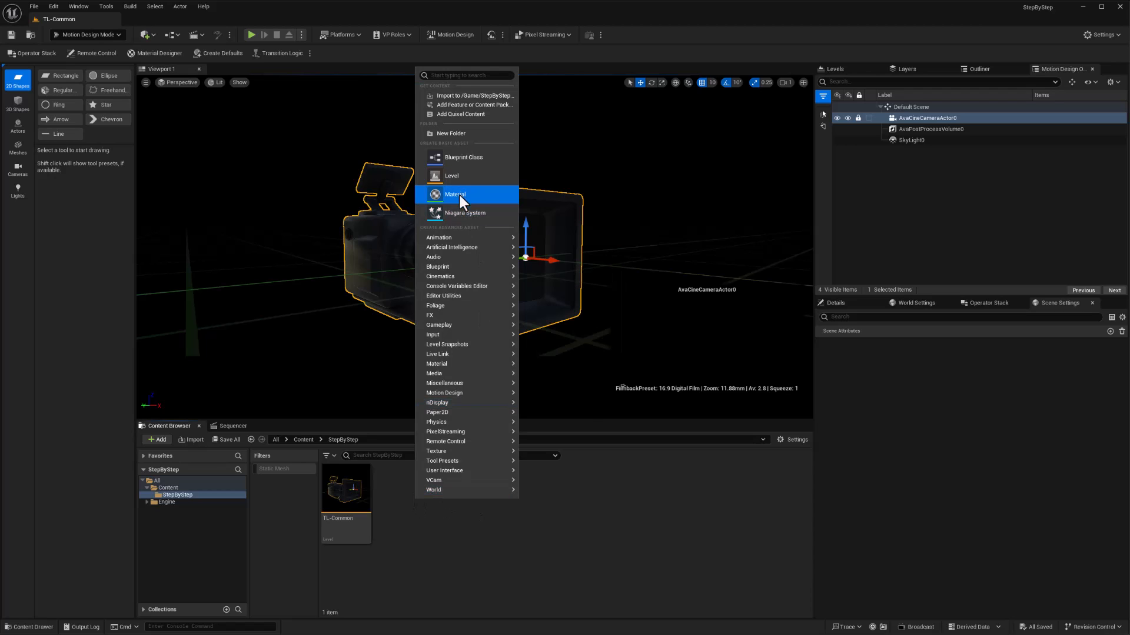
left_click(457, 176)
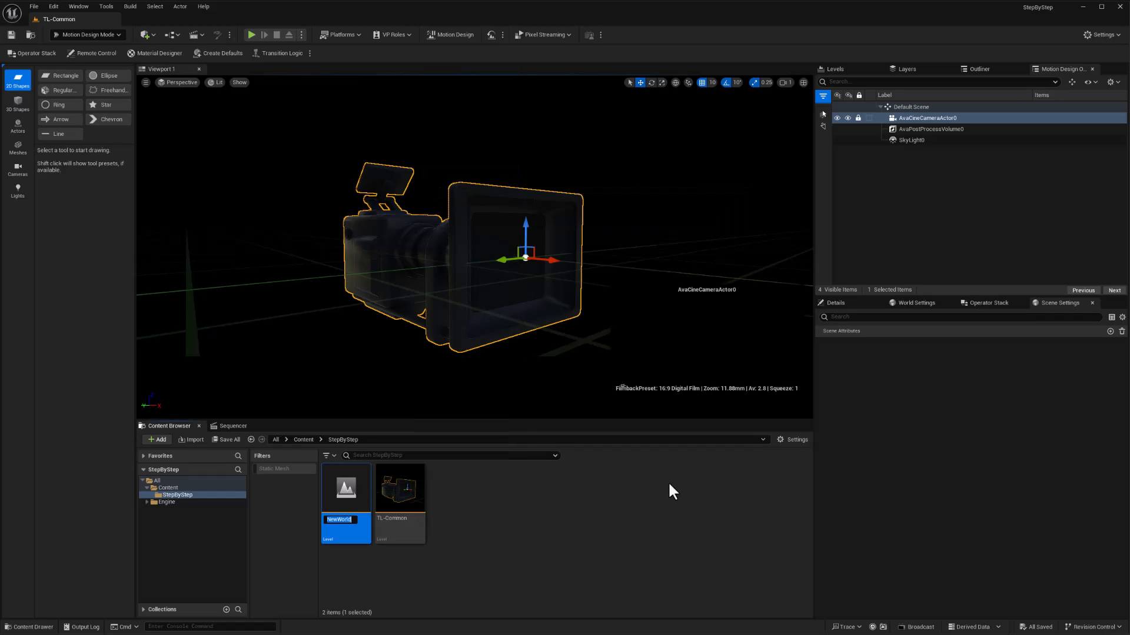
type("TL-L3FirstTry")
key("Return")
key("ctrl+s")
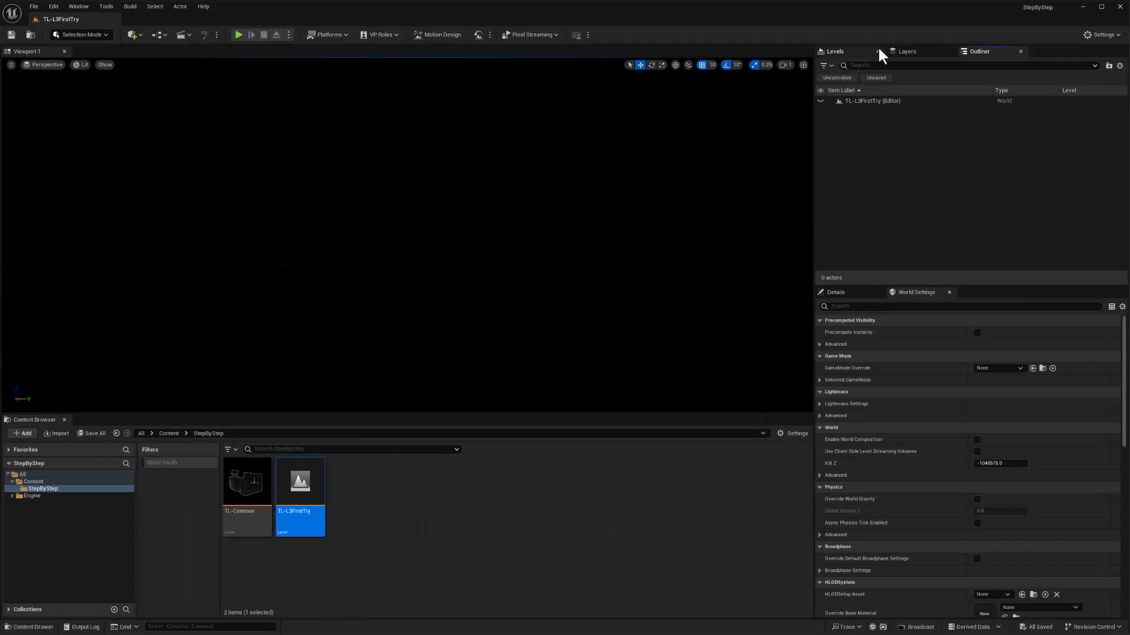
Add TL-Common as a sublevel of the Persistent Level and set its streaming method to Always Loaded.
left_click(913, 51)
left_click(845, 51)
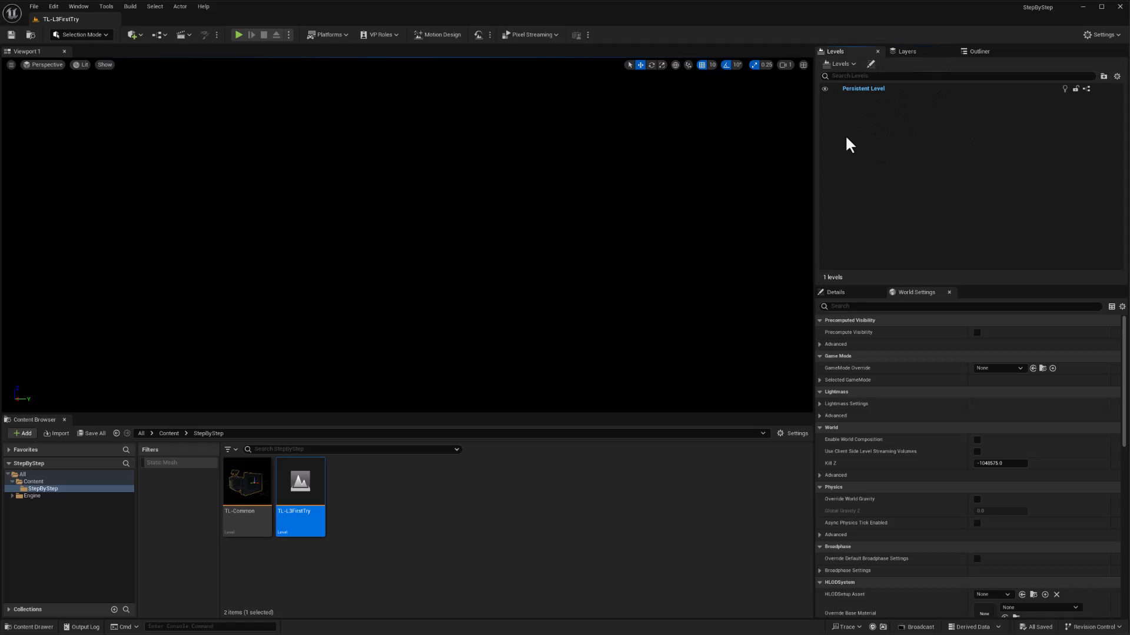
mouse_move(231, 489)
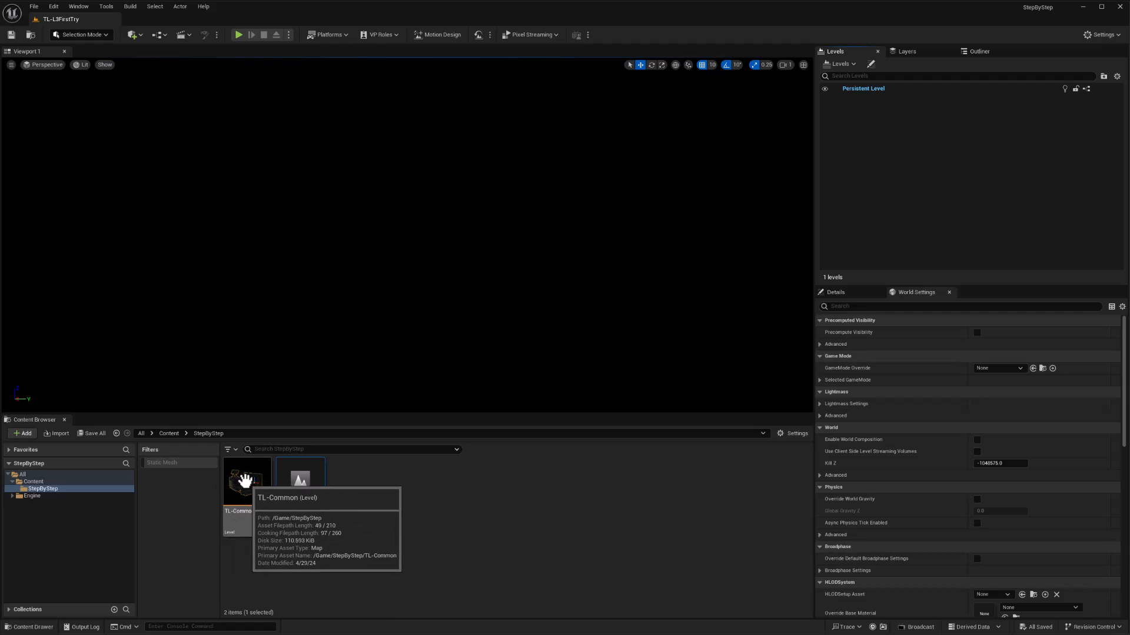
left_click_drag(239, 484, 904, 148)
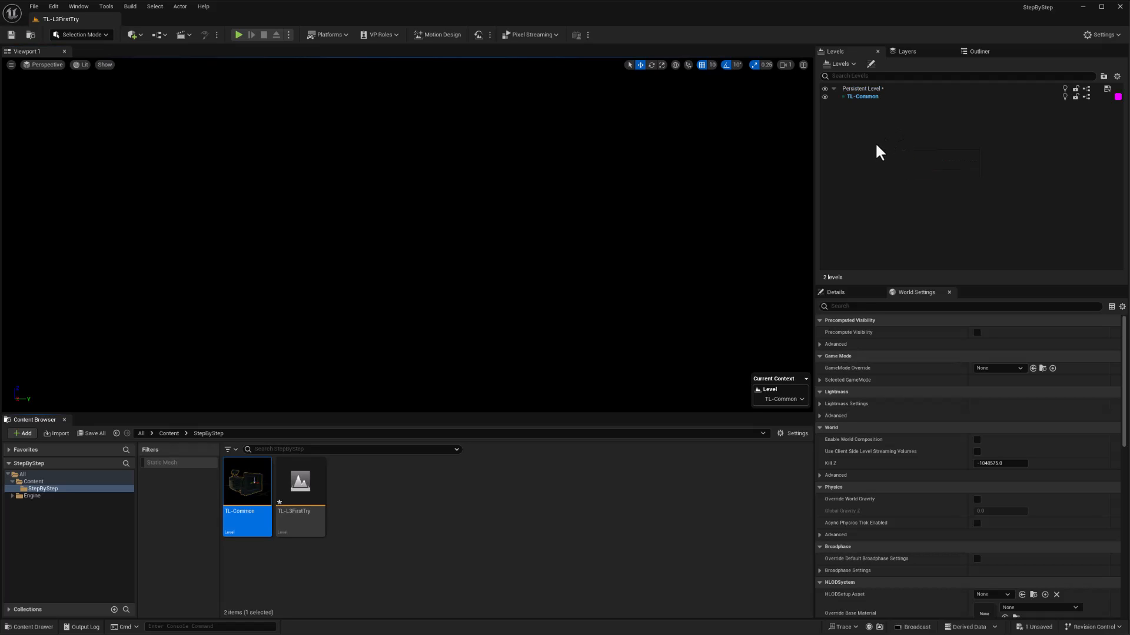
right_click(870, 97)
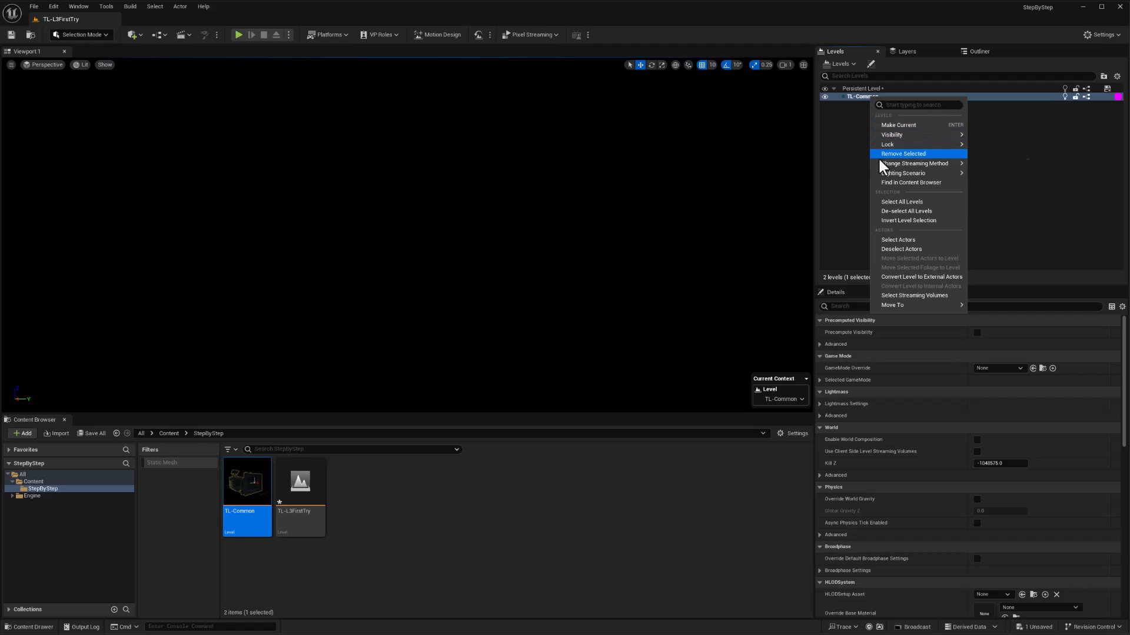
mouse_move(878, 160)
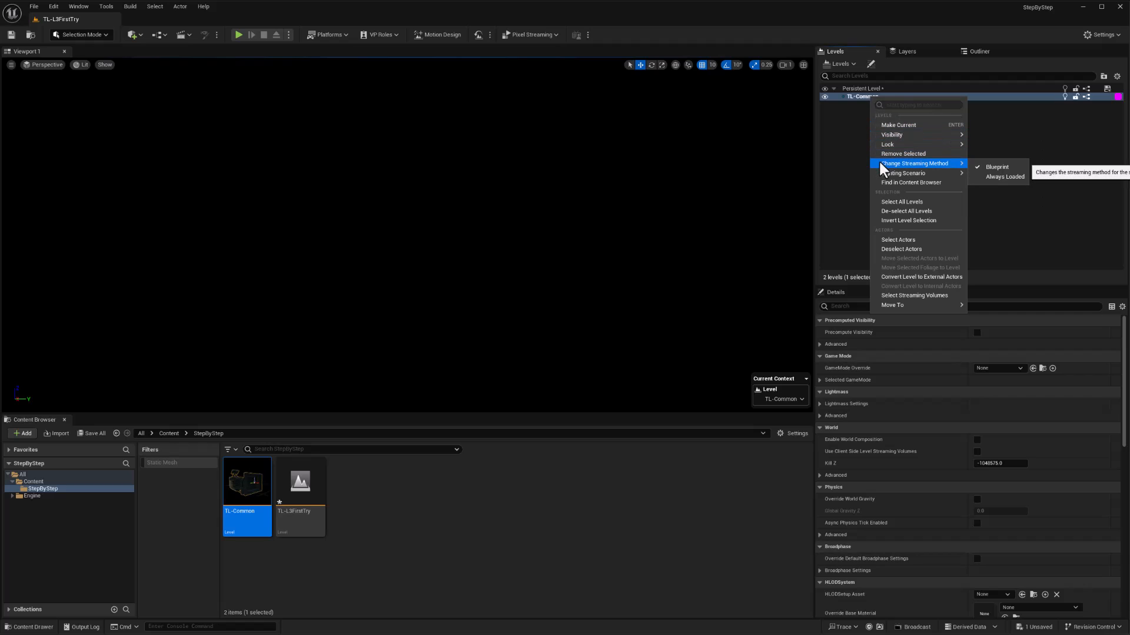
left_click(996, 177)
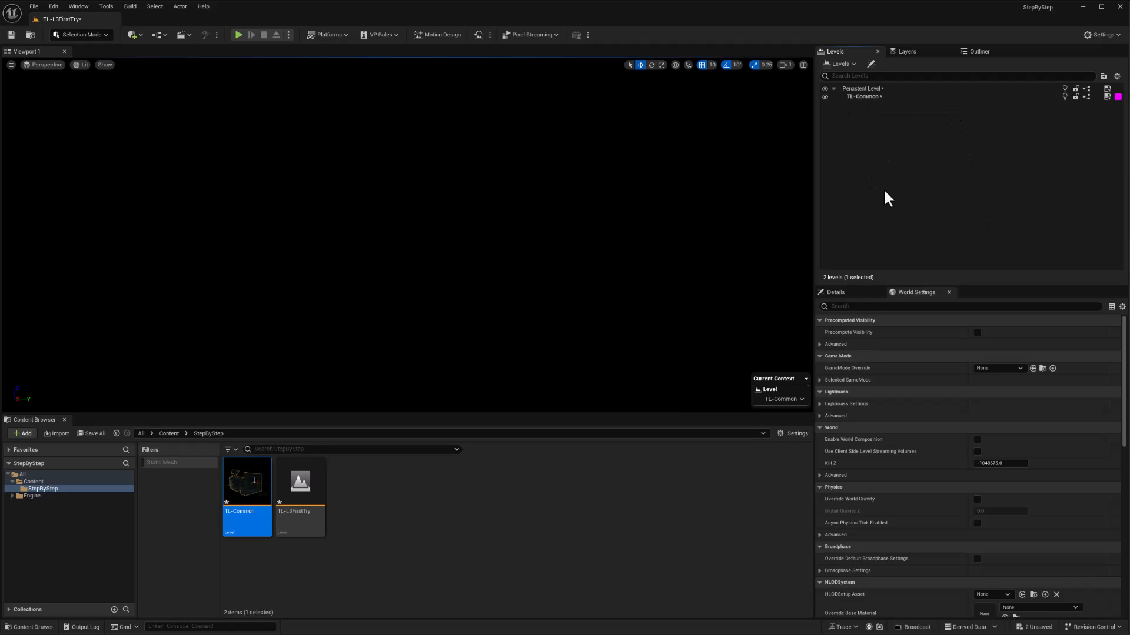
Make the Persistent Level current, save the changes, and activate Motion Design mode for TL-L3FirstTry.
double_click(860, 89)
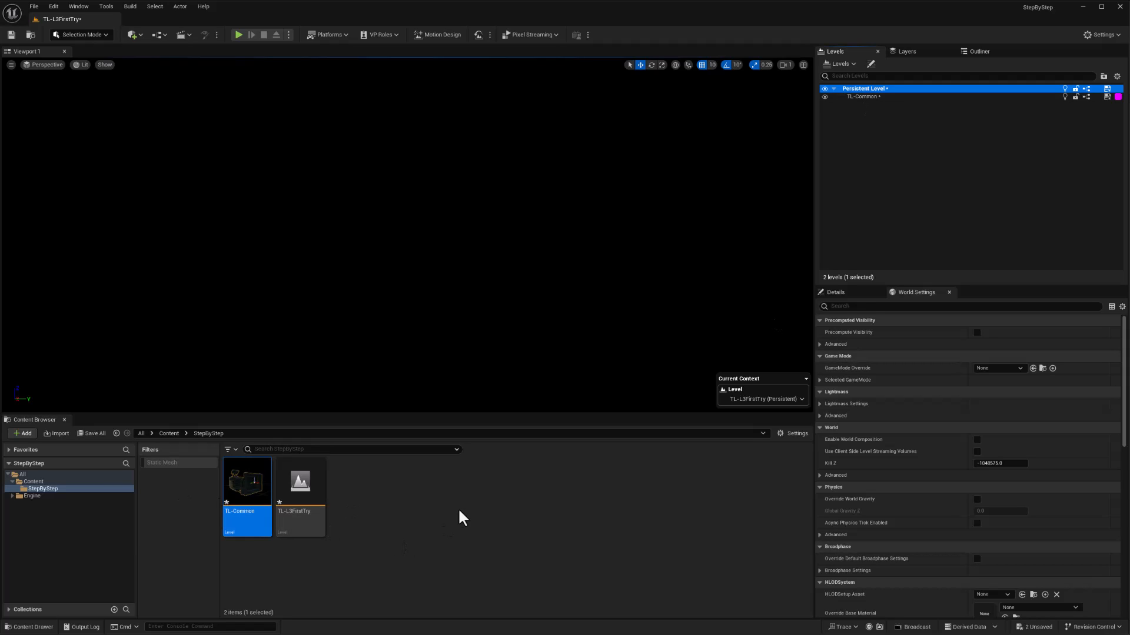
key("ctrl+s")
left_click(441, 34)
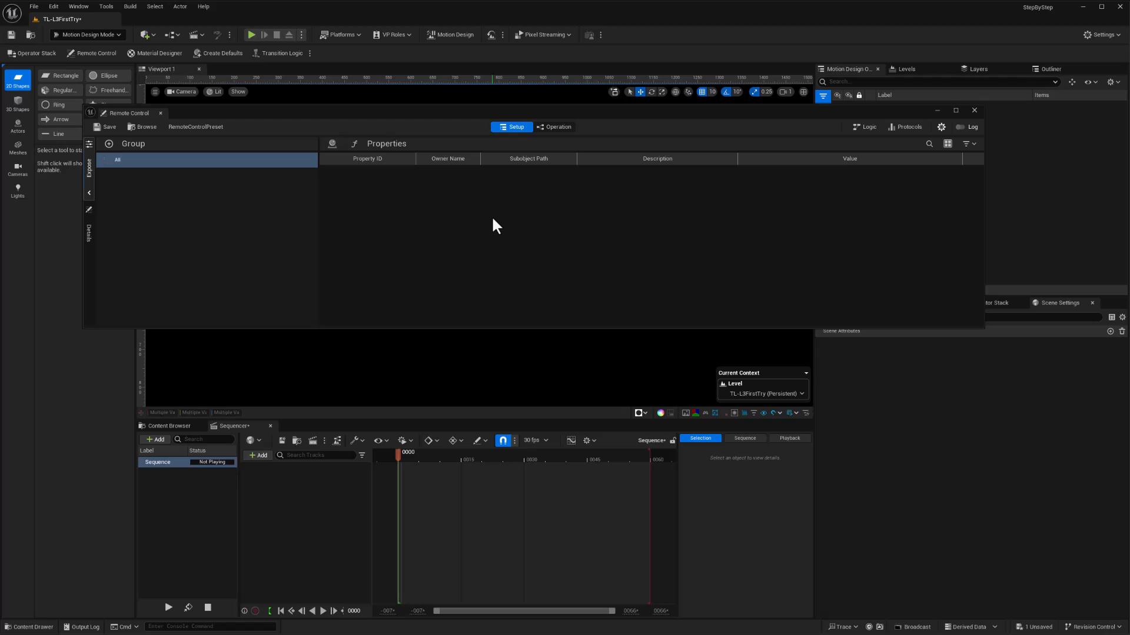
left_click(974, 110)
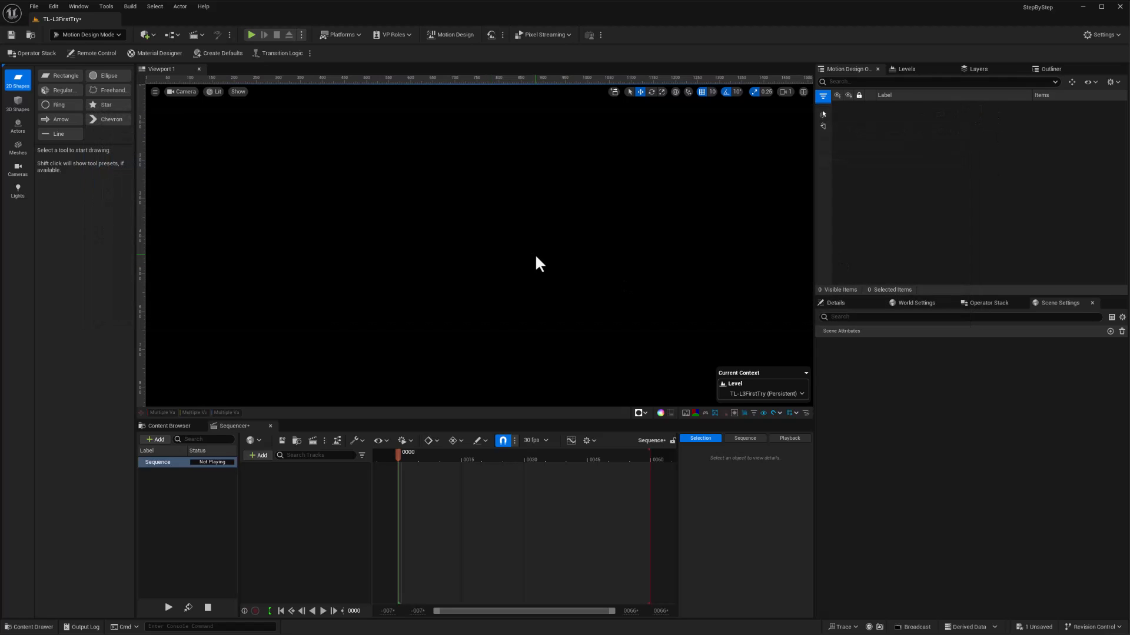
left_click(99, 35)
left_click(89, 123)
Pilot AvaCineCameraActor0 in the Motion Design viewport and turn on the safe frame guides.
left_click(180, 93)
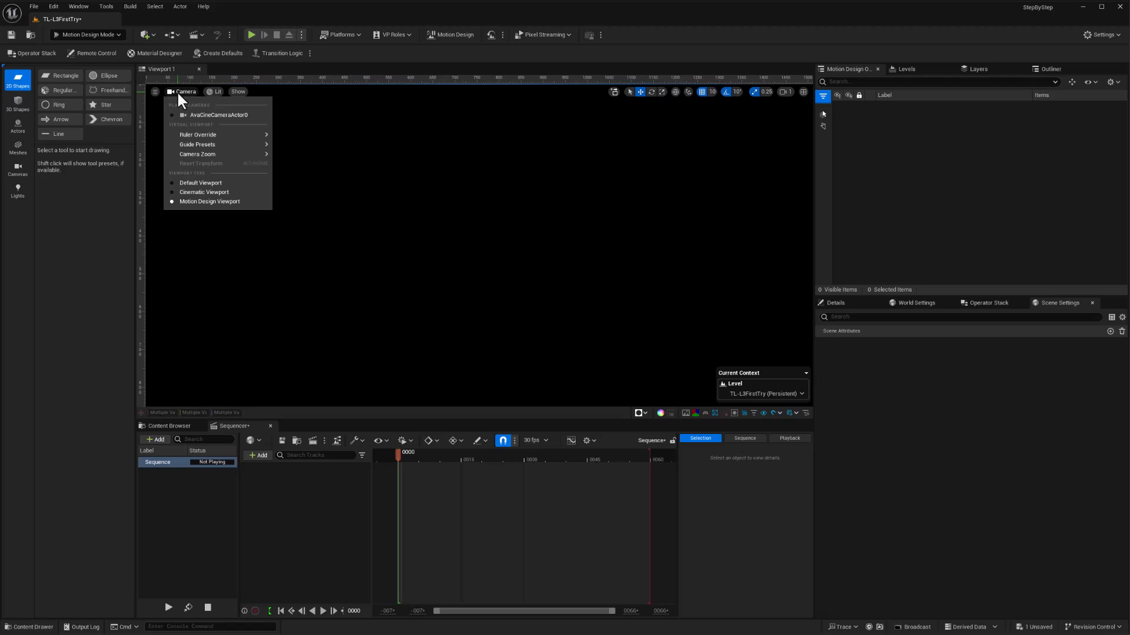
left_click(207, 115)
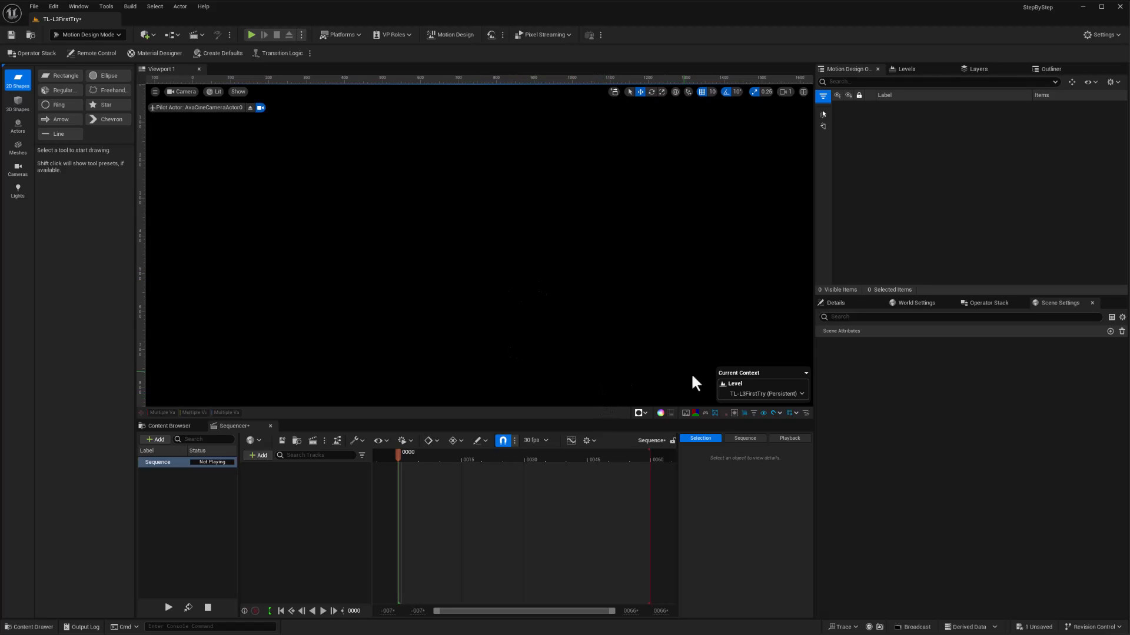
left_click(735, 414)
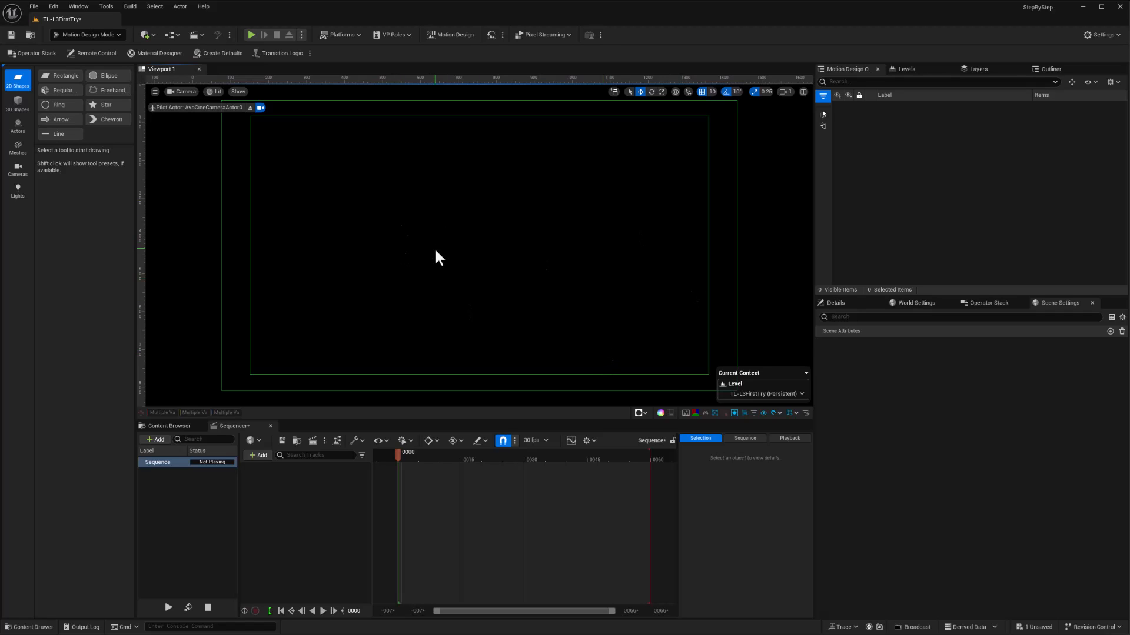
Add a rectangle shape, show its viewport property overlay, and set the left slant to about 7.2.
double_click(53, 77)
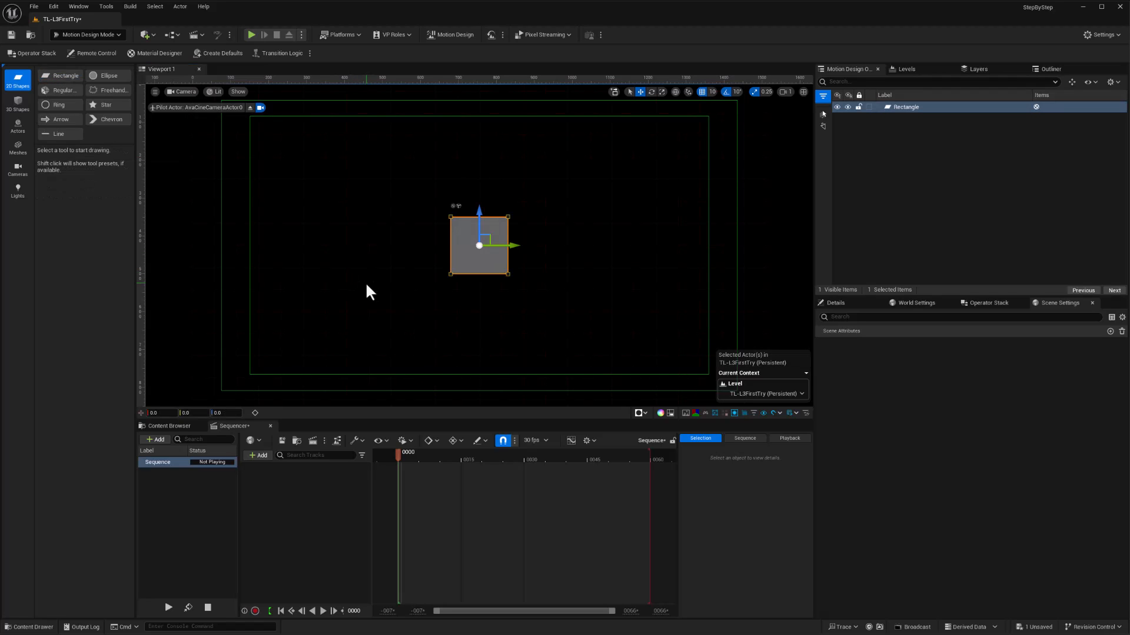
left_click(754, 414)
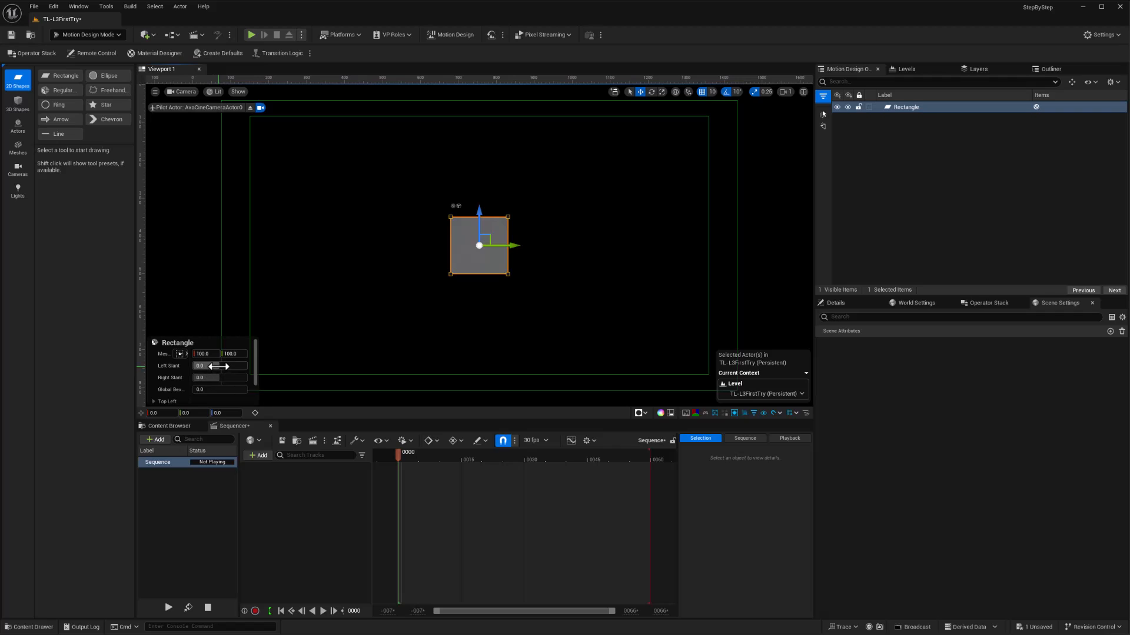
left_click_drag(218, 366, 224, 366)
Round the rectangle's top-left corner with a bevel size of 10.
scroll(160, 378, "down", 2)
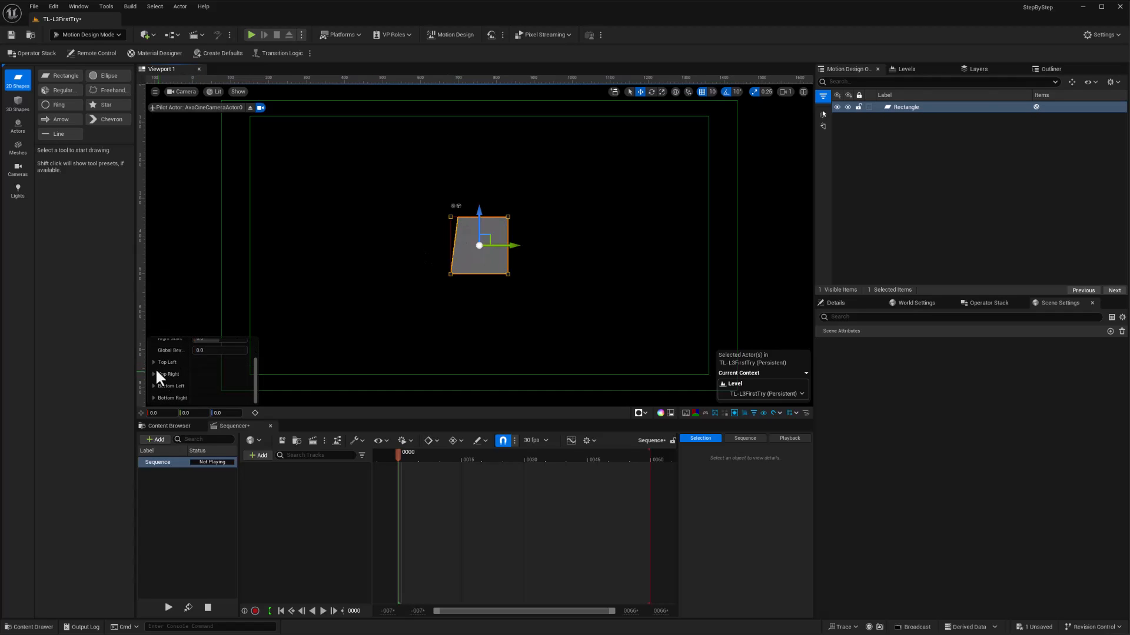
left_click(153, 362)
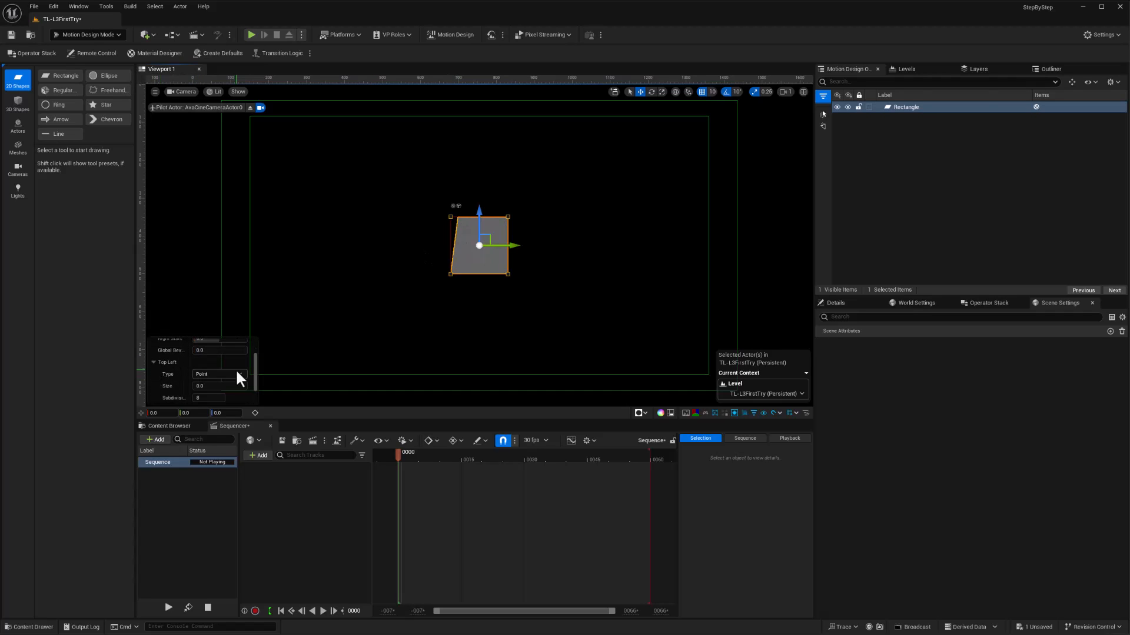
left_click_drag(210, 390, 221, 386)
left_click(203, 386)
type("10")
key("Return")
scroll(223, 382, "up", 4)
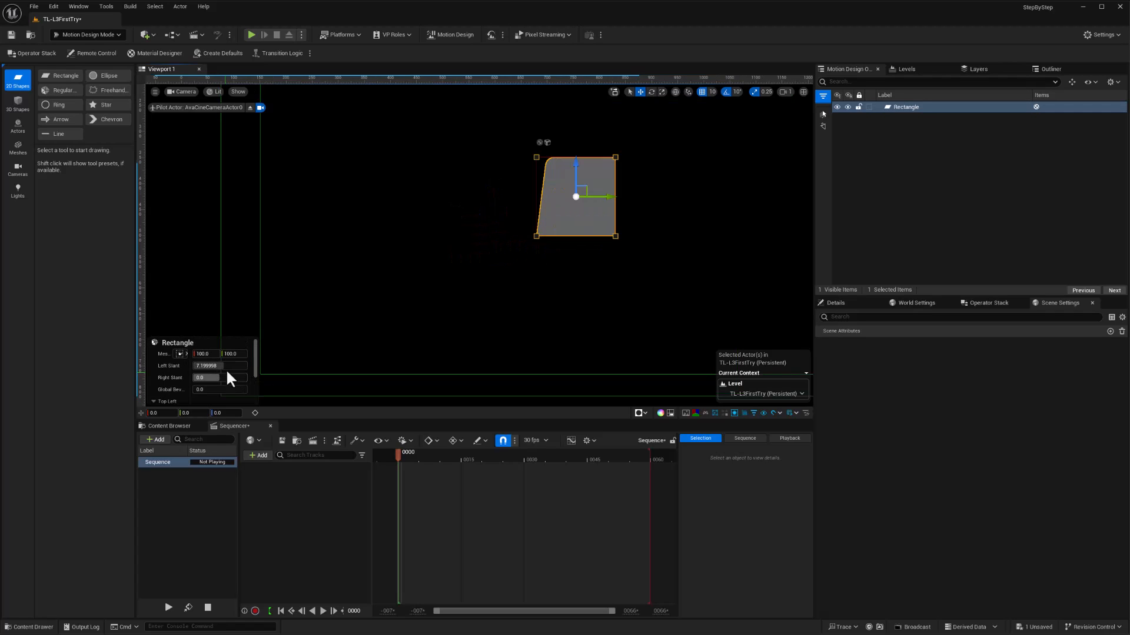
scroll(551, 228, "down", 1)
scroll(552, 228, "down", 1)
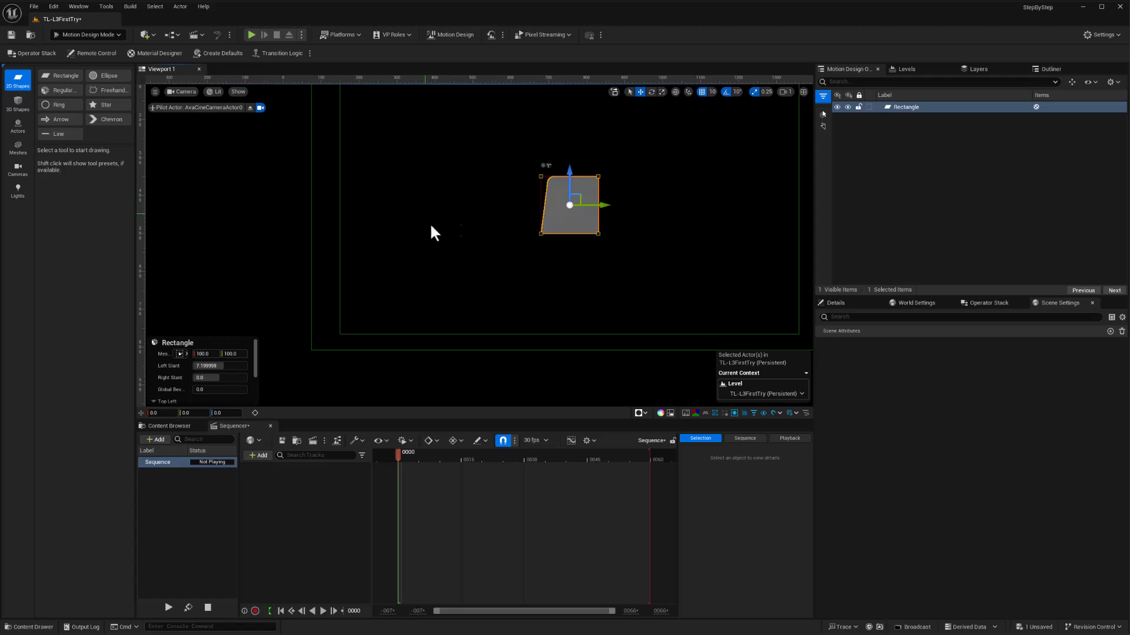
Unlock the rectangle's size proportions and set its mesh size to 774 by 46.
left_click(450, 191)
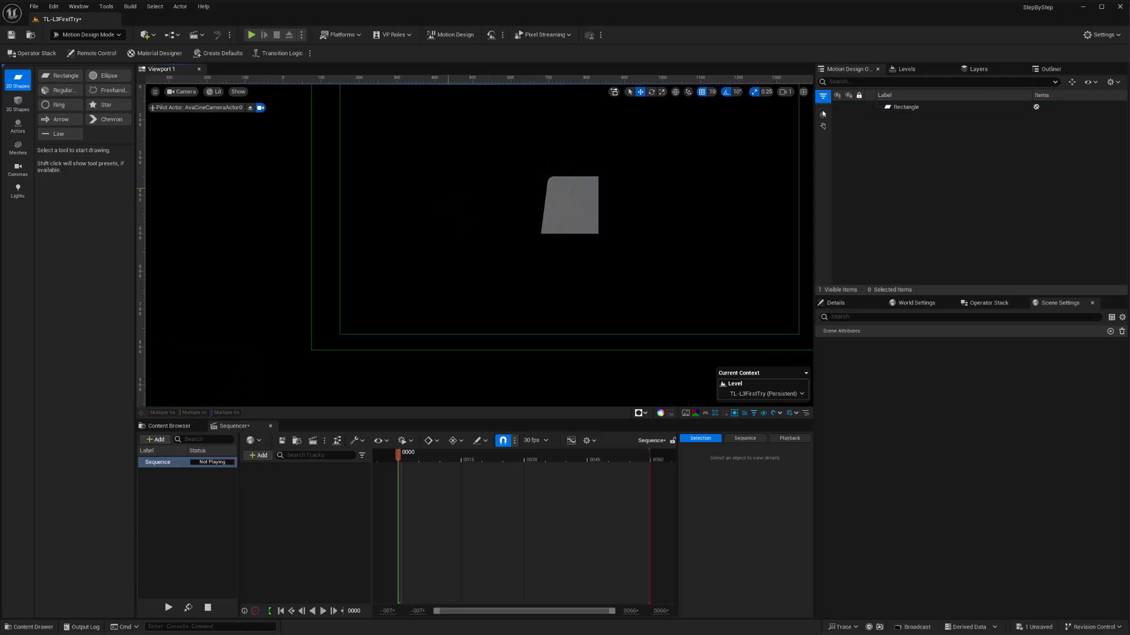
key("f")
left_click(469, 246)
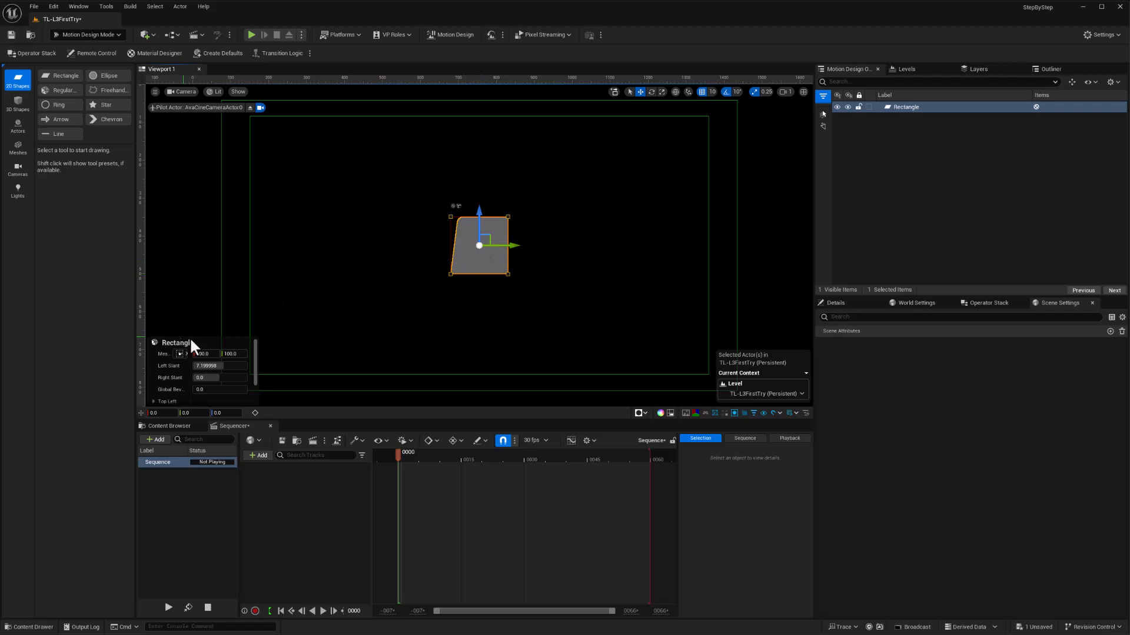
mouse_move(232, 353)
left_mouse_down()
mouse_move(209, 354)
mouse_move(229, 354)
left_mouse_up()
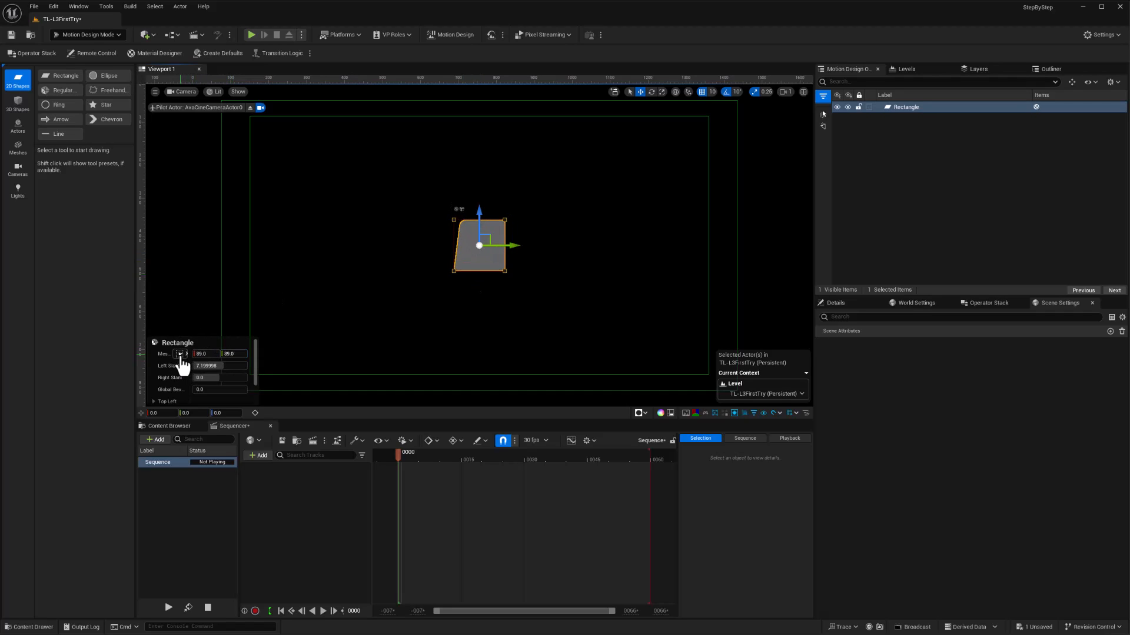
left_click(180, 353)
left_click(191, 363)
left_click_drag(231, 353, 307, 354)
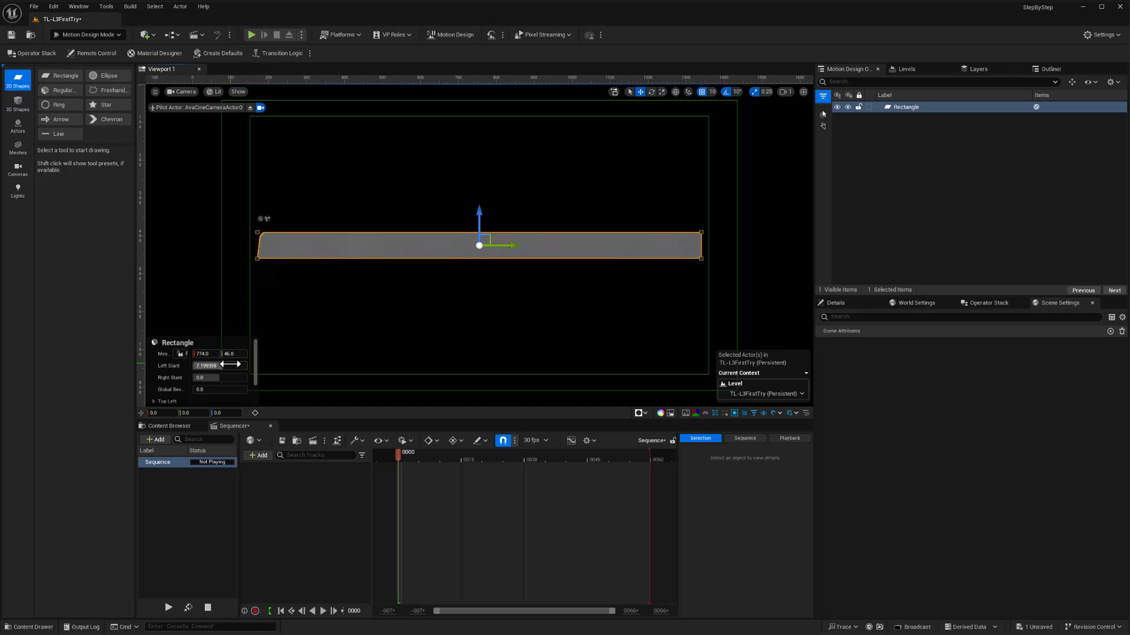
Round the rectangle's bottom-left corner slightly using the Curve In bevel type.
scroll(193, 370, "down", 2)
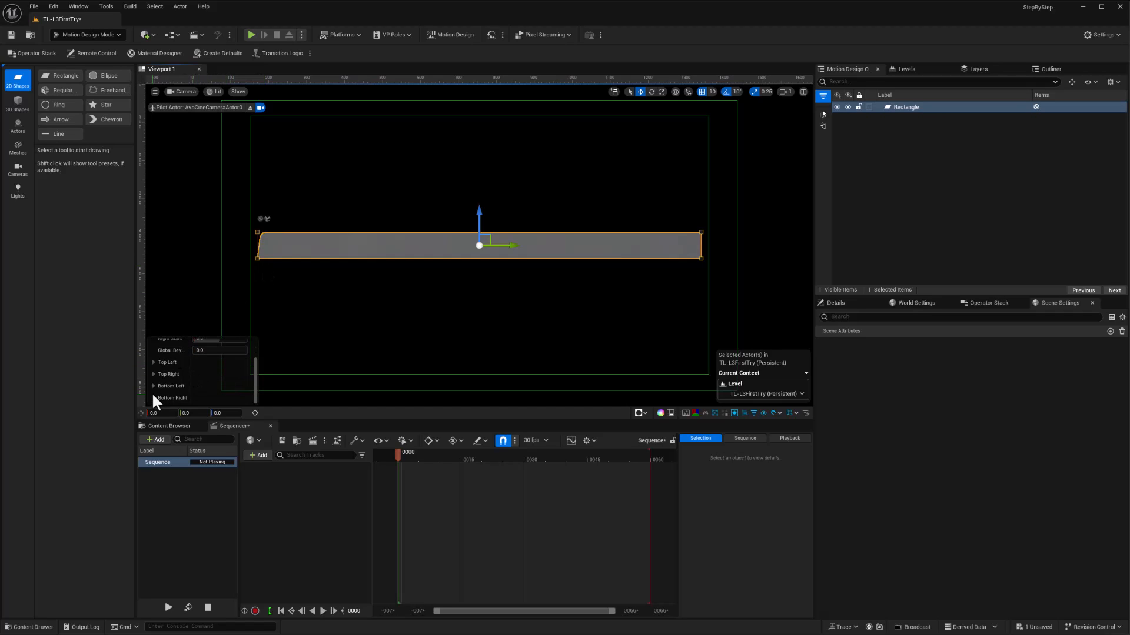
left_click(153, 386)
scroll(246, 368, "down", 2)
left_click(207, 373)
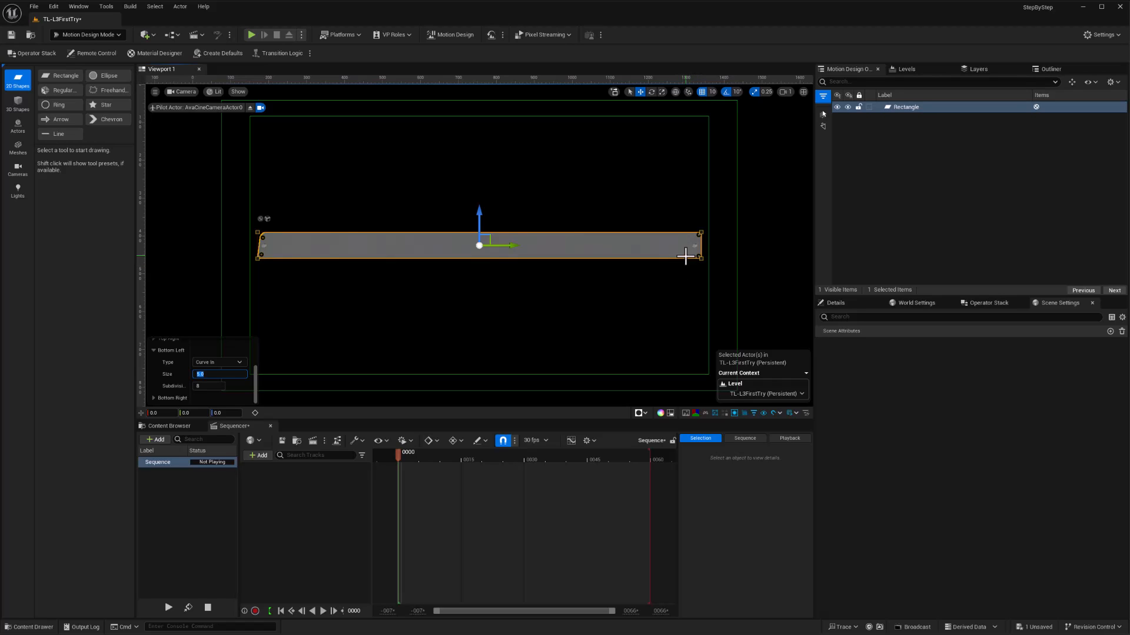
left_click(153, 351)
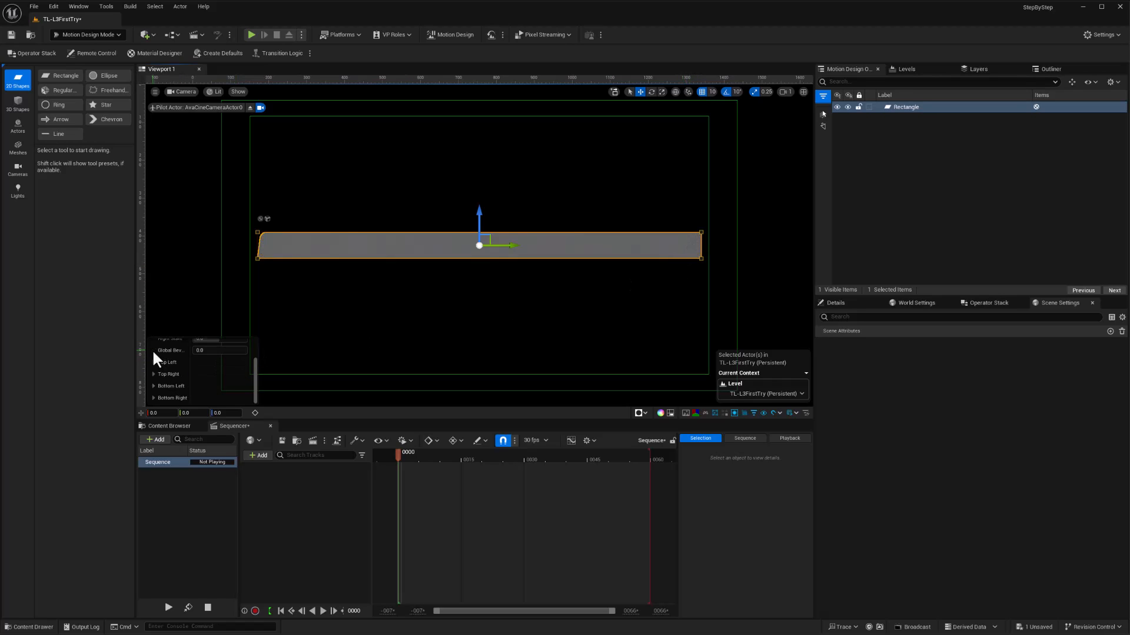
Bevel the rectangle's bottom-right corner with size 15 and reduce its subdivisions to get a straight cut.
left_click(153, 399)
left_click(237, 385)
type("15")
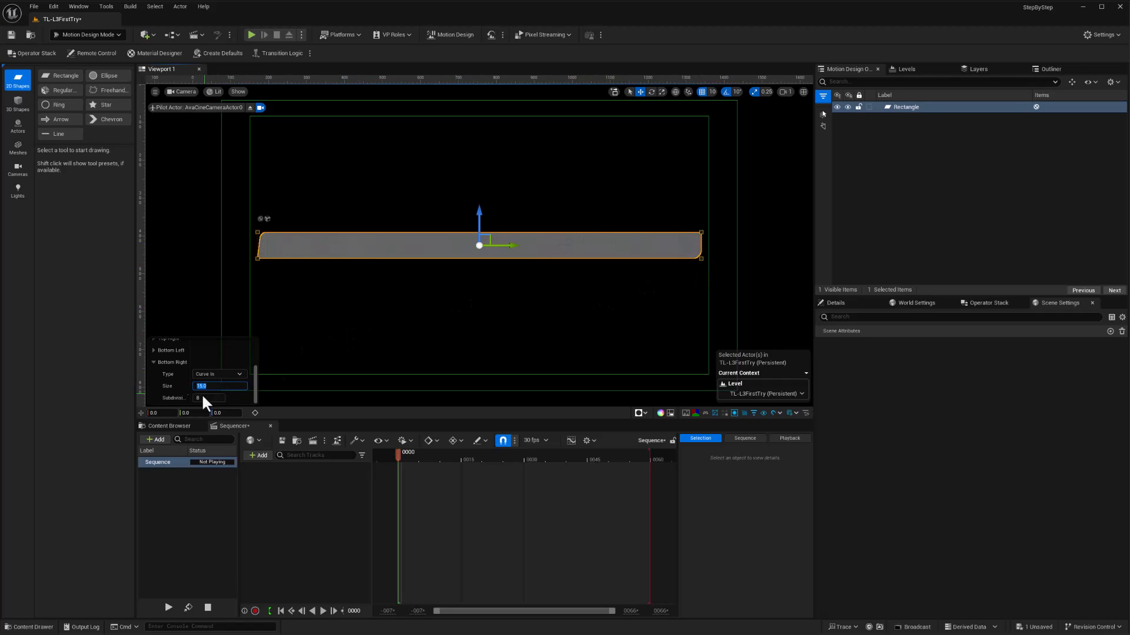
left_click(218, 399)
left_click(154, 362)
Round the rectangle's top-right corner by setting its bevel size.
left_click(154, 374)
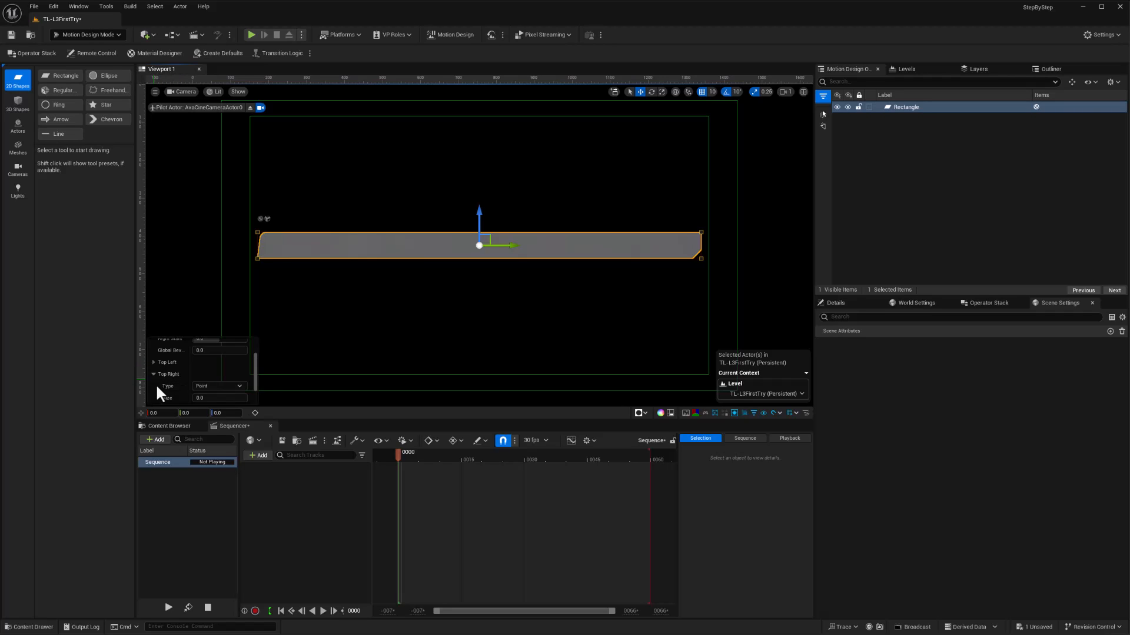
left_click(212, 397)
key("Return")
left_click(421, 247)
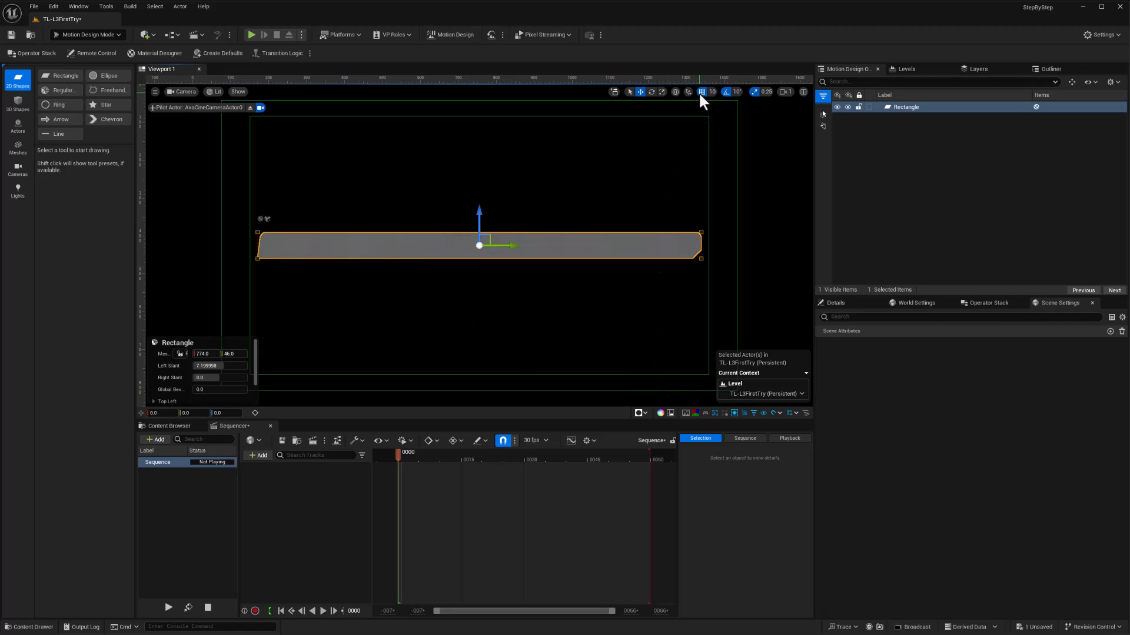
With grid snapping off, lower the rectangle to about Z -199.3, widen it to 798 to fill the inner safe frame, and save.
key("Escape")
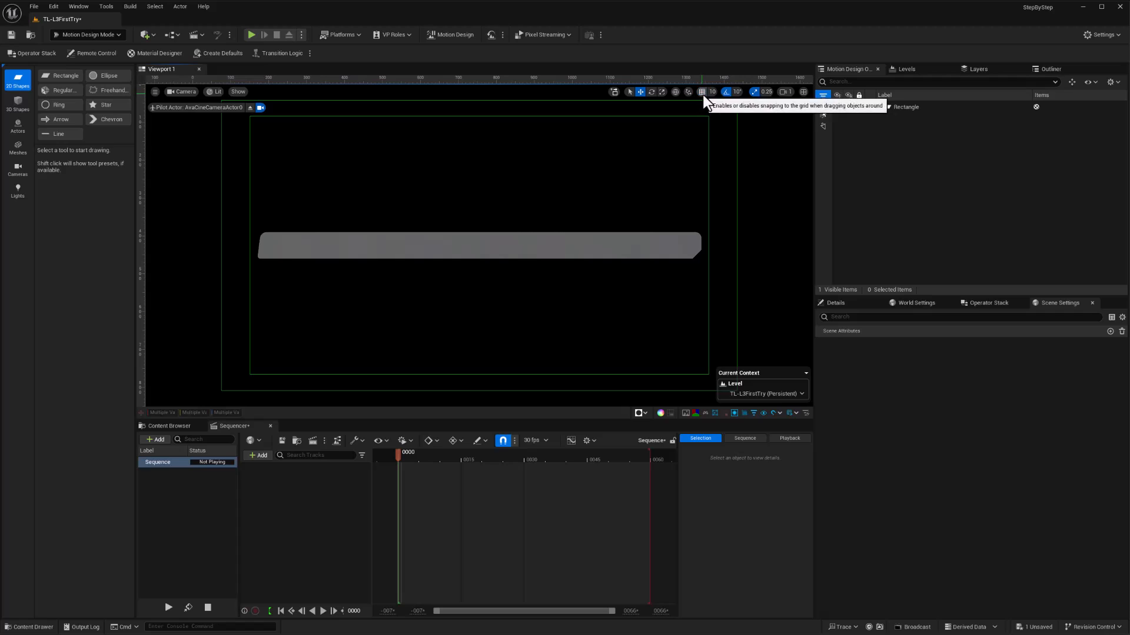
left_click(522, 252)
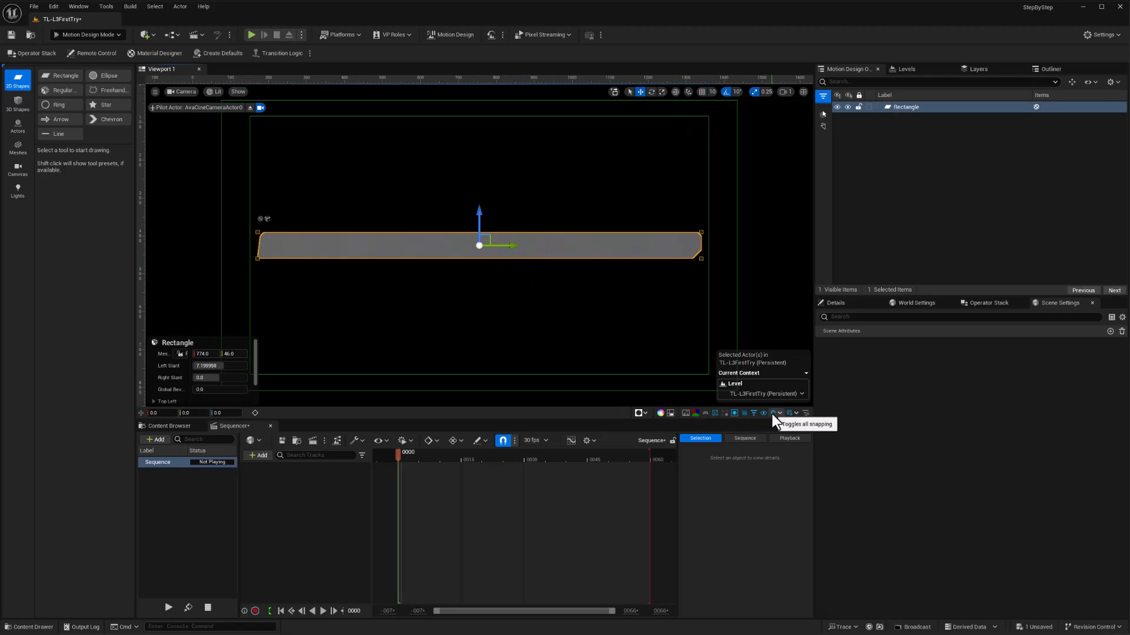
left_click_drag(473, 213, 470, 328)
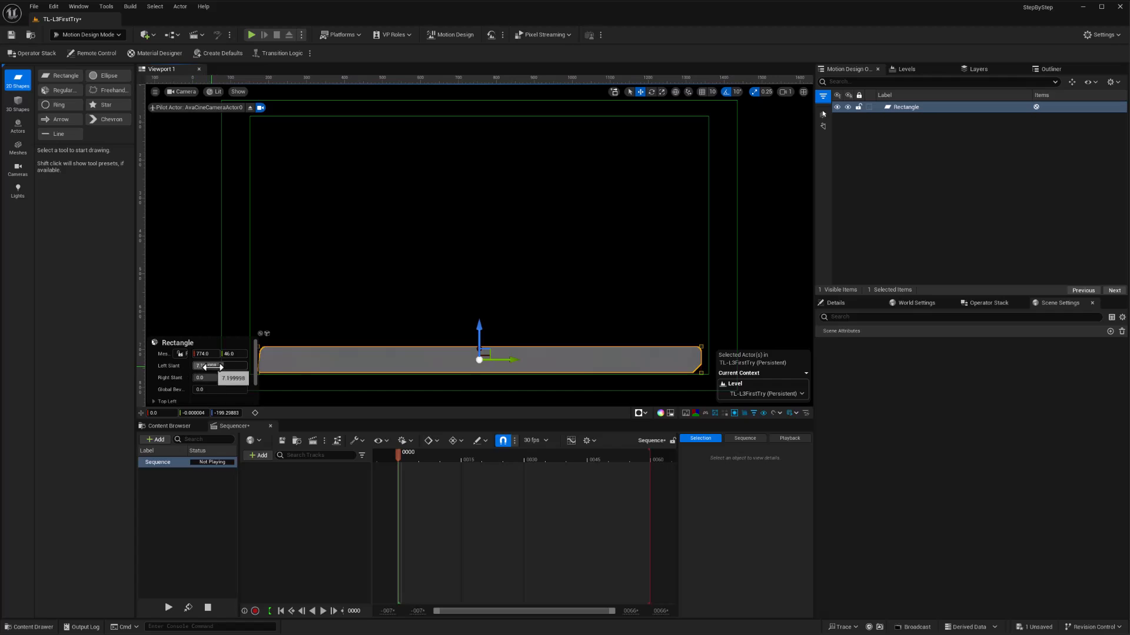
left_click_drag(205, 356, 220, 356)
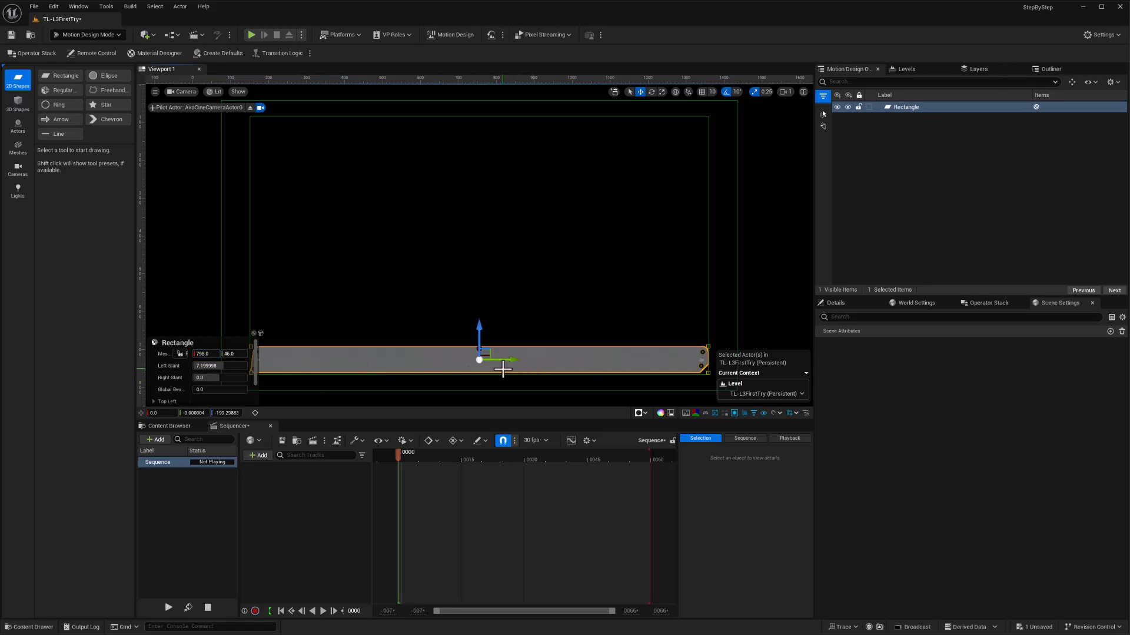
key("ctrl+s")
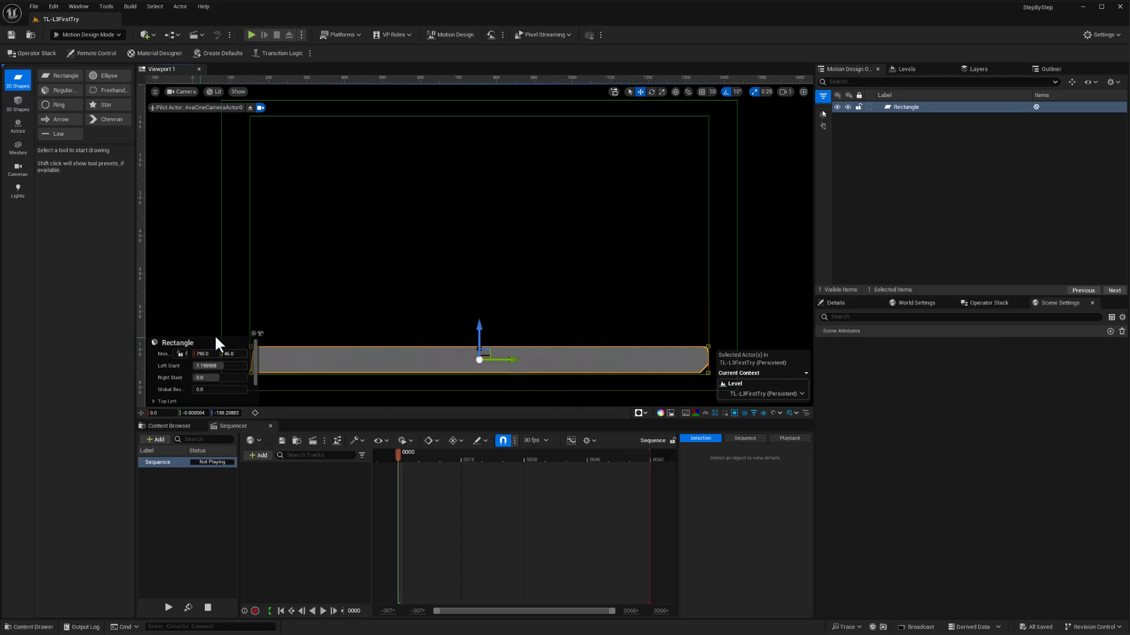
Hide the shape property overlay, collapse the current context display, and rename the rectangle BarRect.
left_click(743, 414)
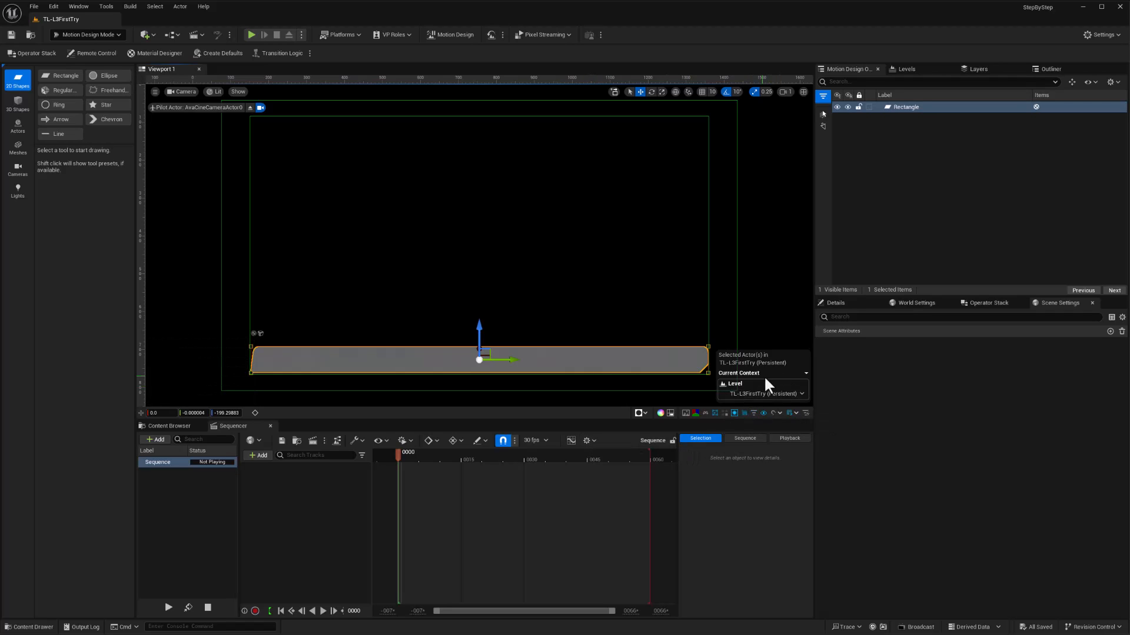
left_click(806, 374)
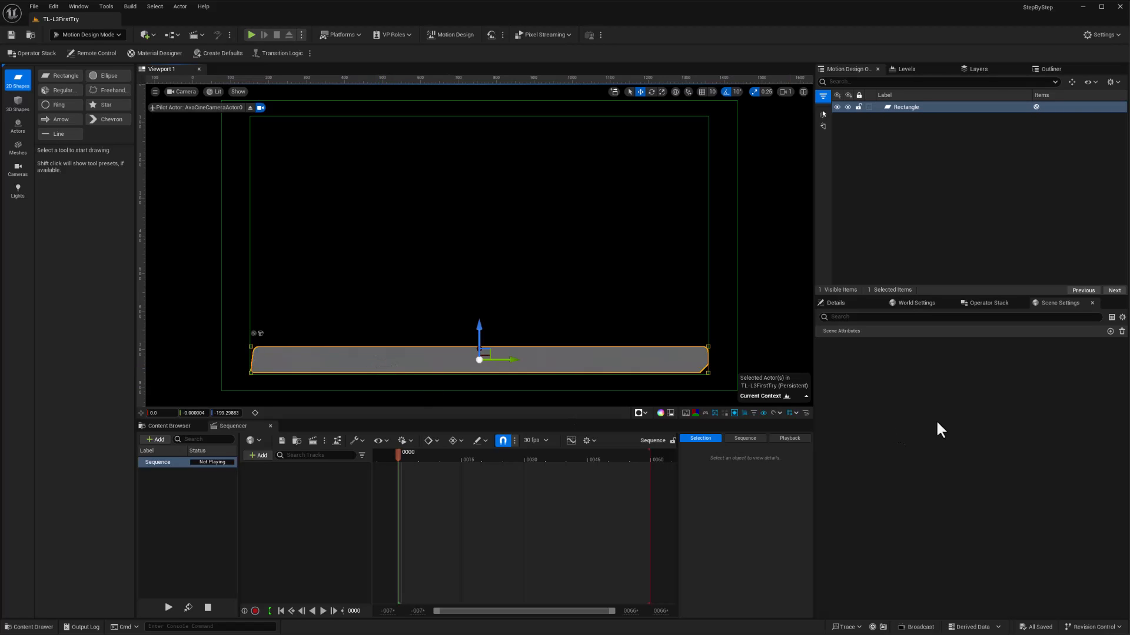
left_click(906, 111)
left_click(902, 106)
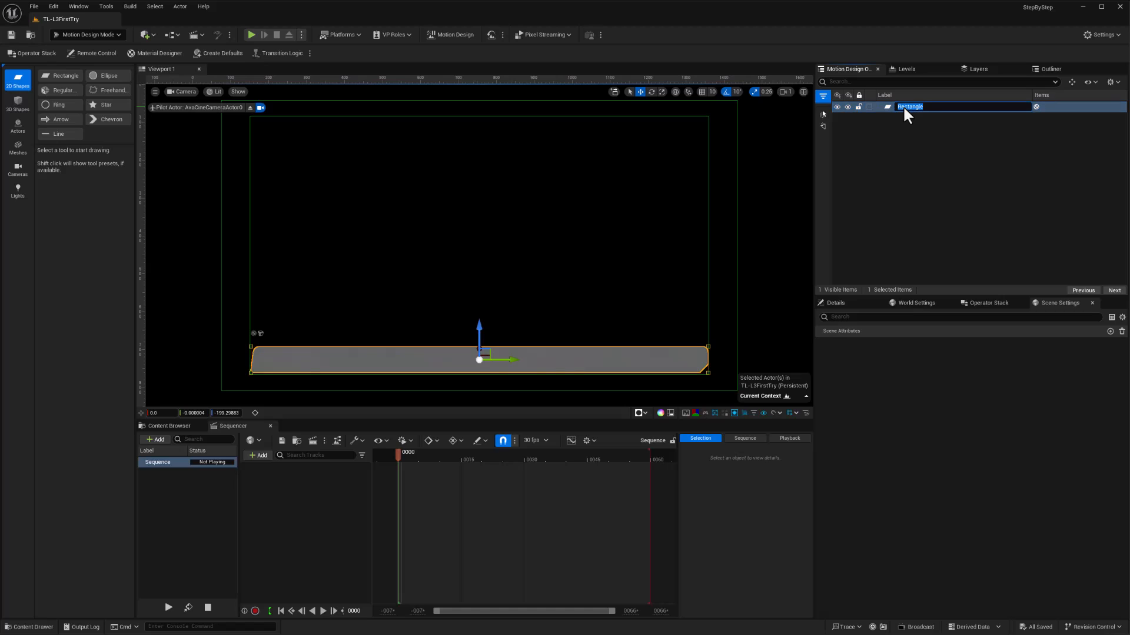
type("BarRect")
key("Return")
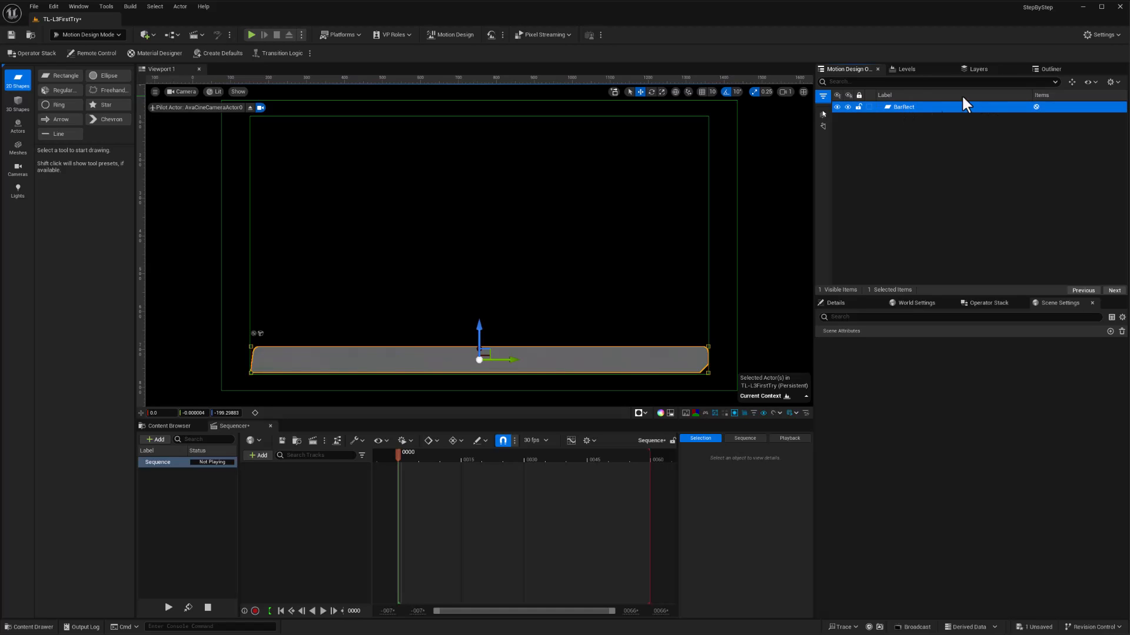
left_click(902, 108)
left_click(910, 143)
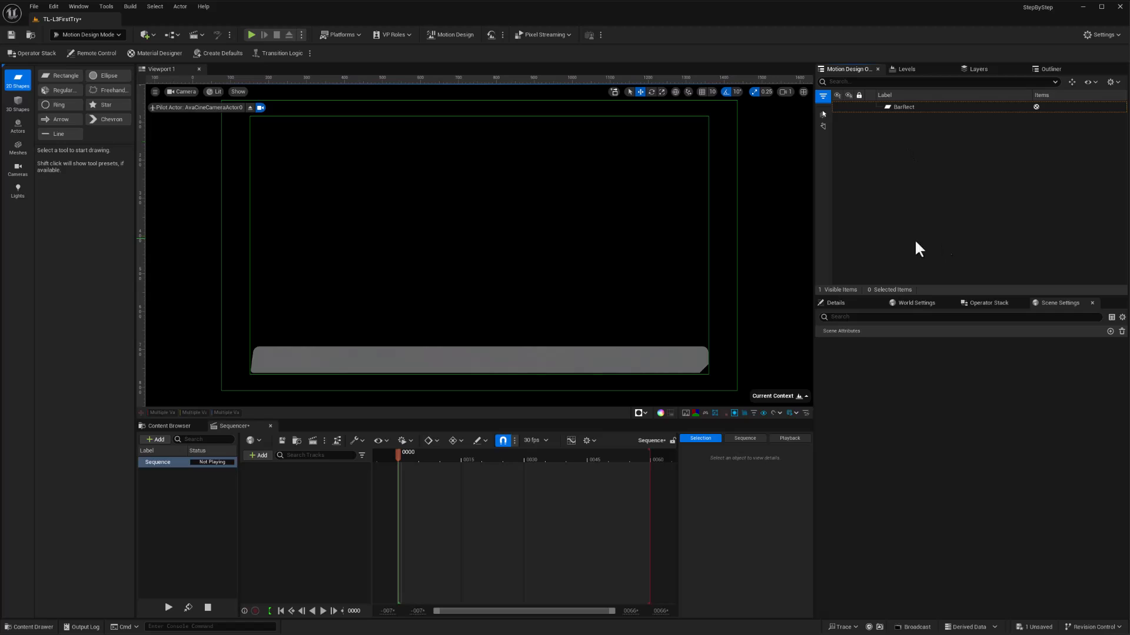
left_click(559, 352)
left_click(434, 358)
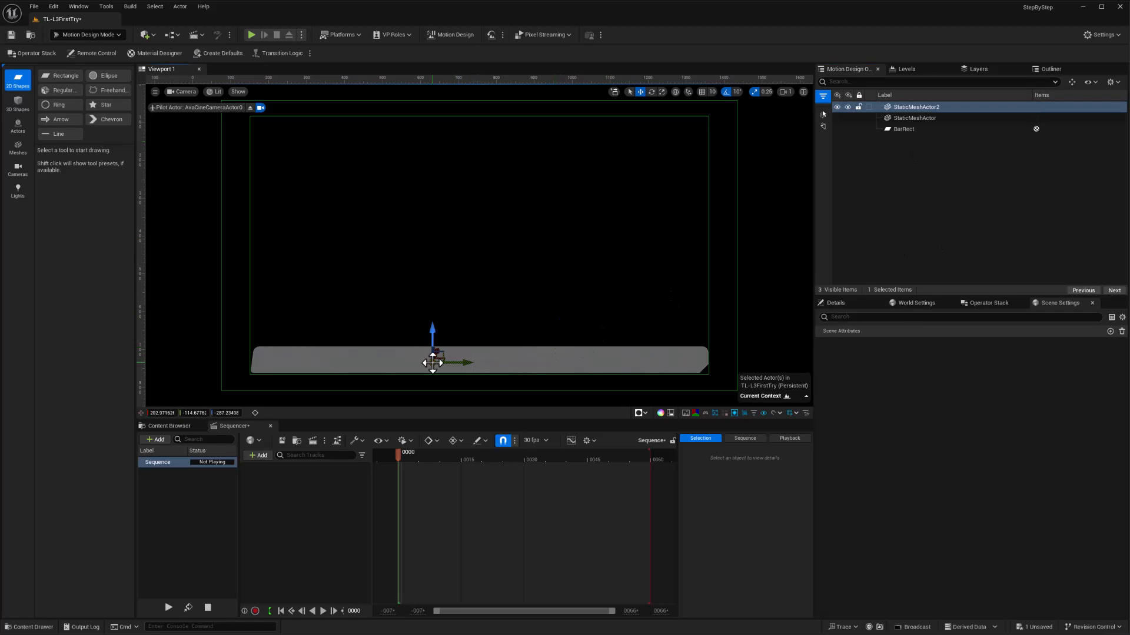
left_click(905, 187)
left_click(918, 106)
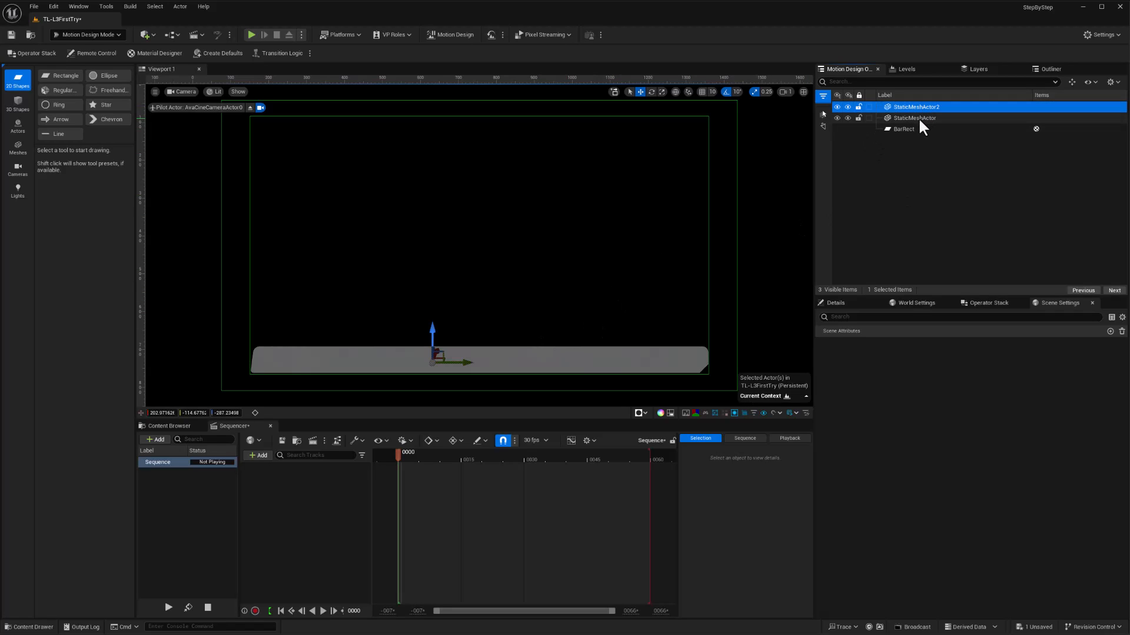
left_click(917, 118, "ctrl")
key("Delete")
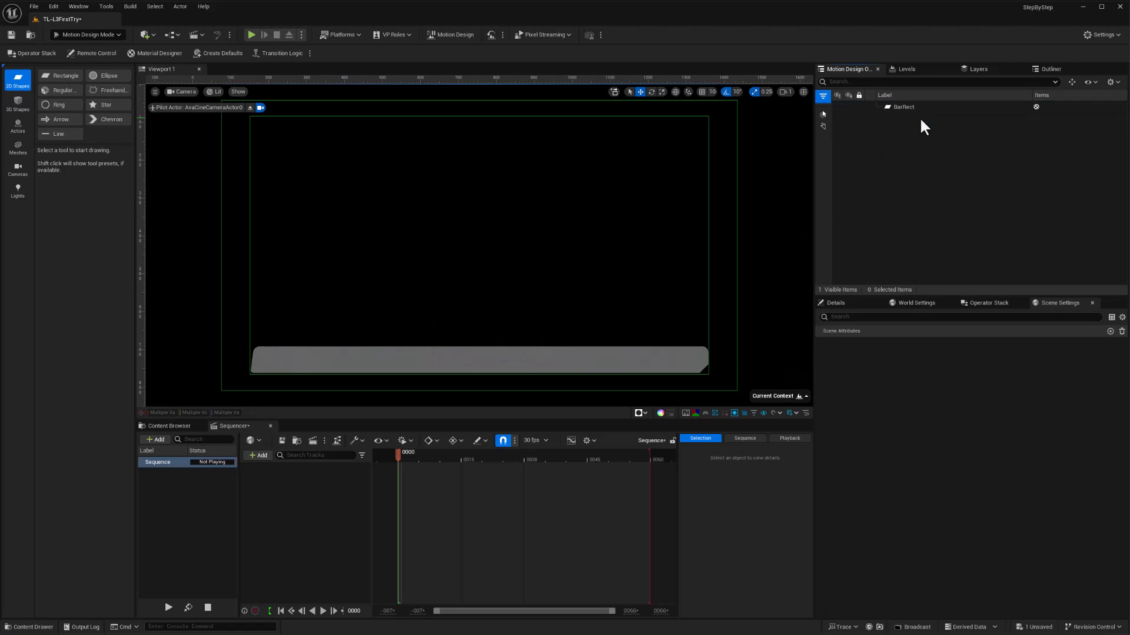
Set BarRect's simple material color to a bright blue with red 0, green about 0.138 and blue 1.0.
left_click(904, 108)
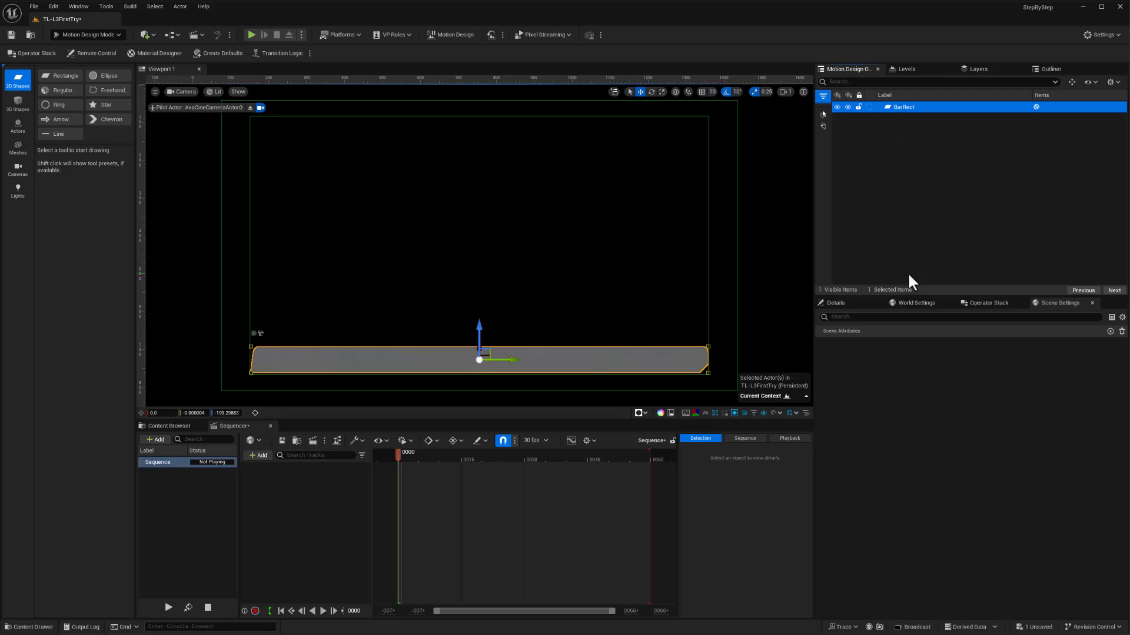
left_click(842, 302)
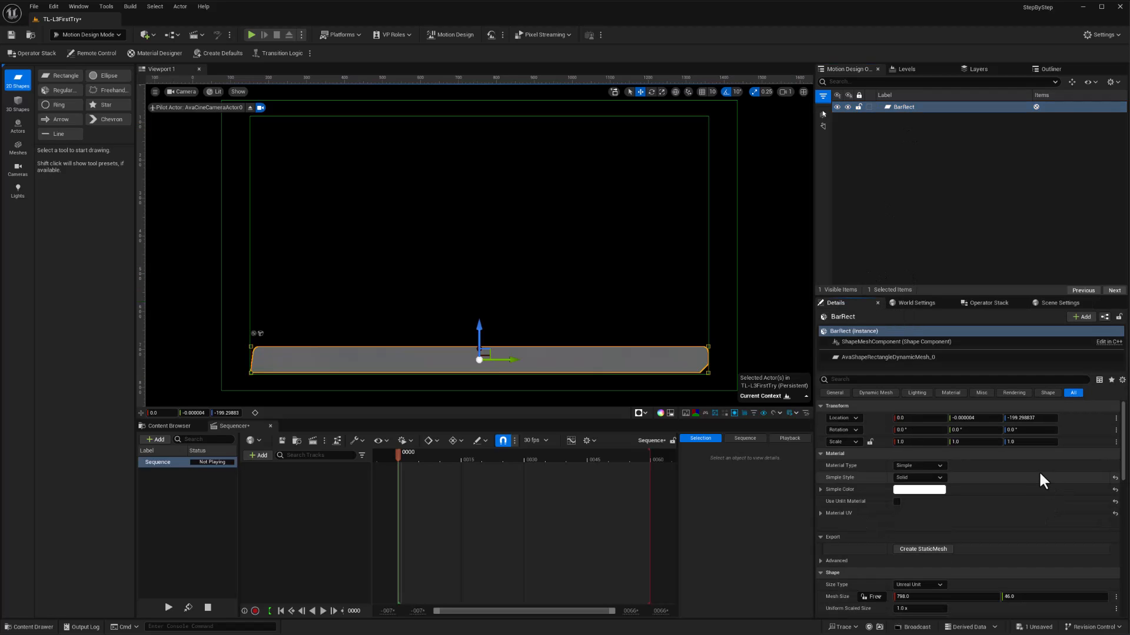
left_click(919, 490)
left_click(937, 443)
left_click_drag(936, 442, 935, 440)
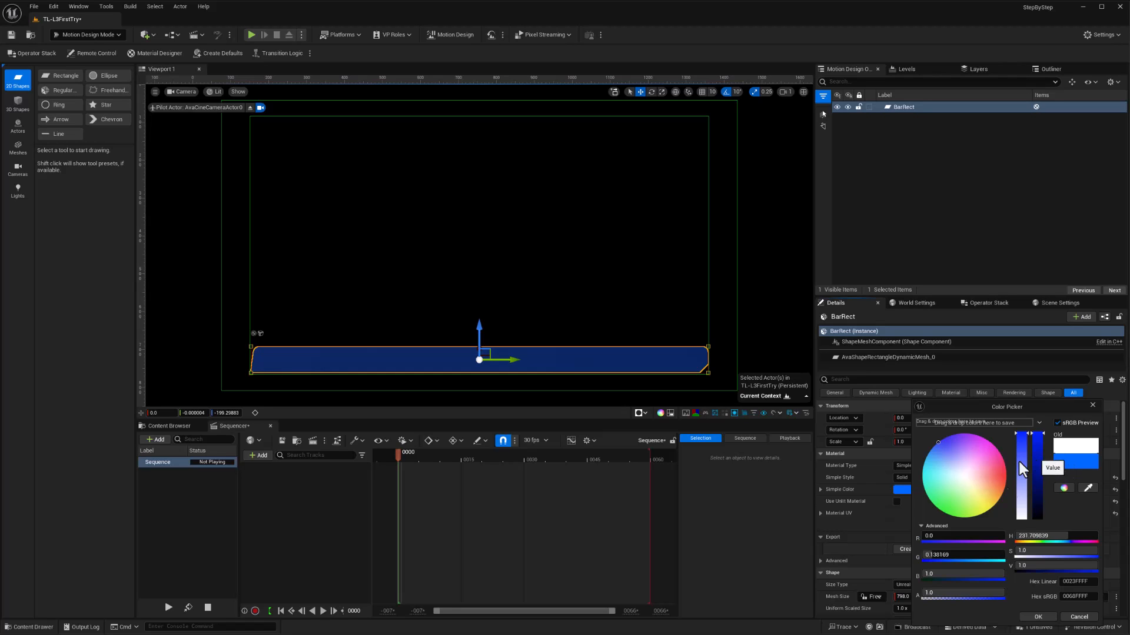
left_click(1039, 616)
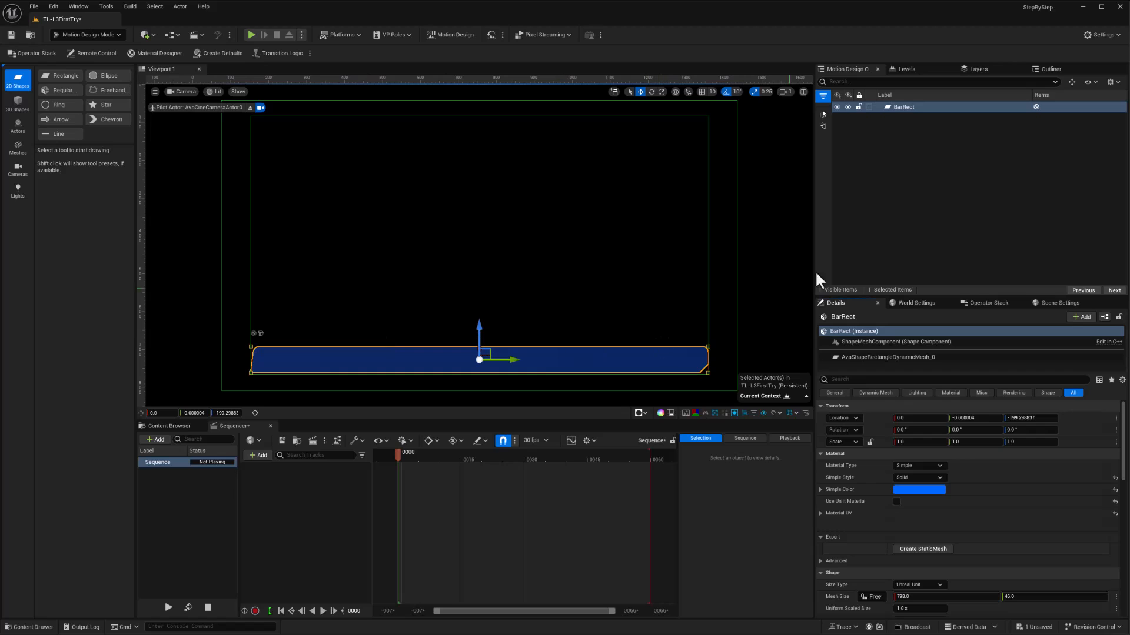
left_click(889, 172)
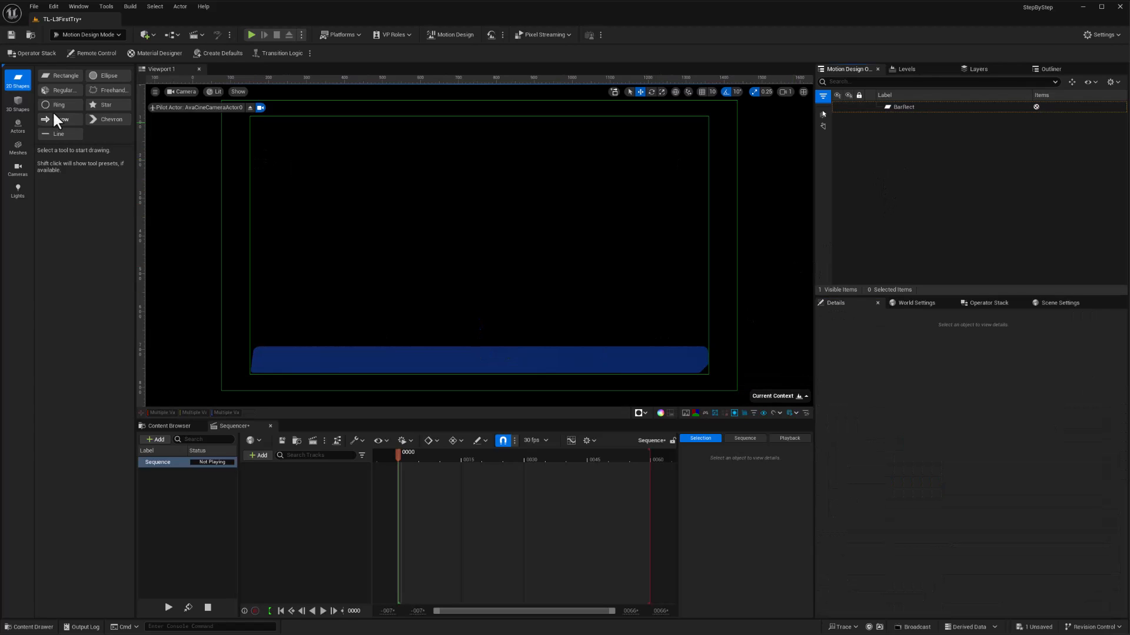
Duplicate BarRect and rename the copy TrimRect.
double_click(58, 73)
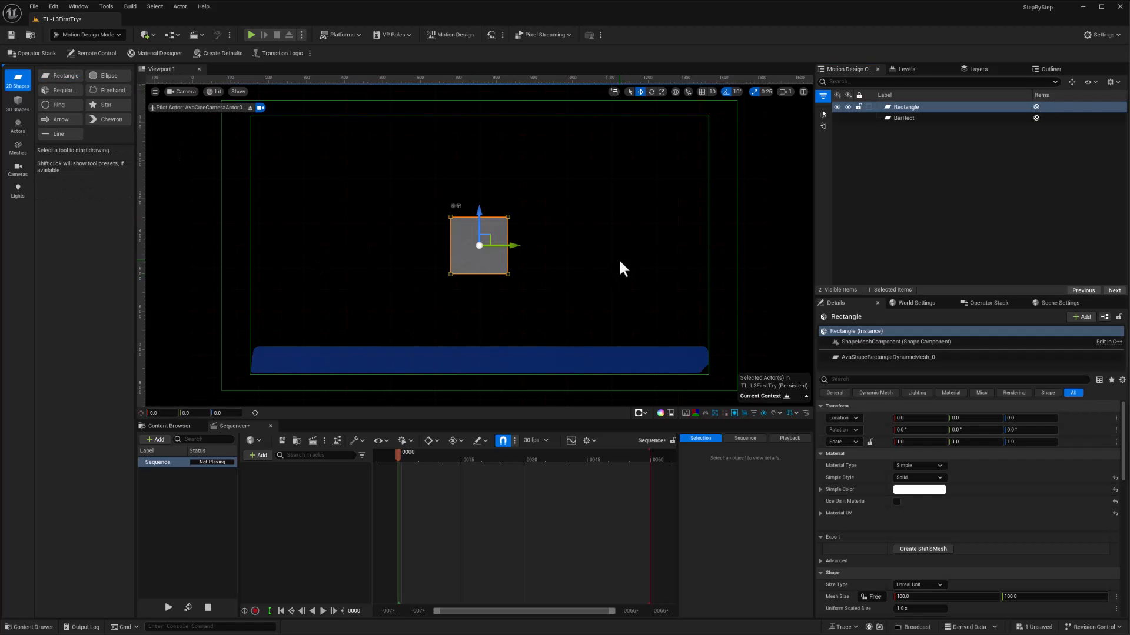
key("Delete")
left_click(904, 107)
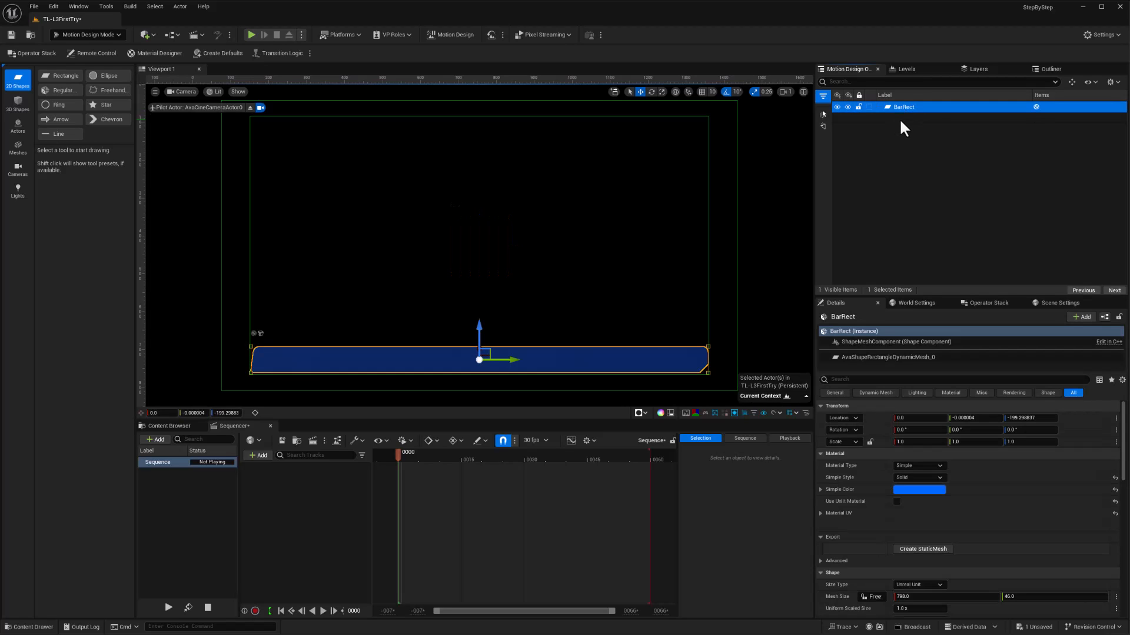
key("ctrl+d")
left_click(903, 109)
left_click(901, 107)
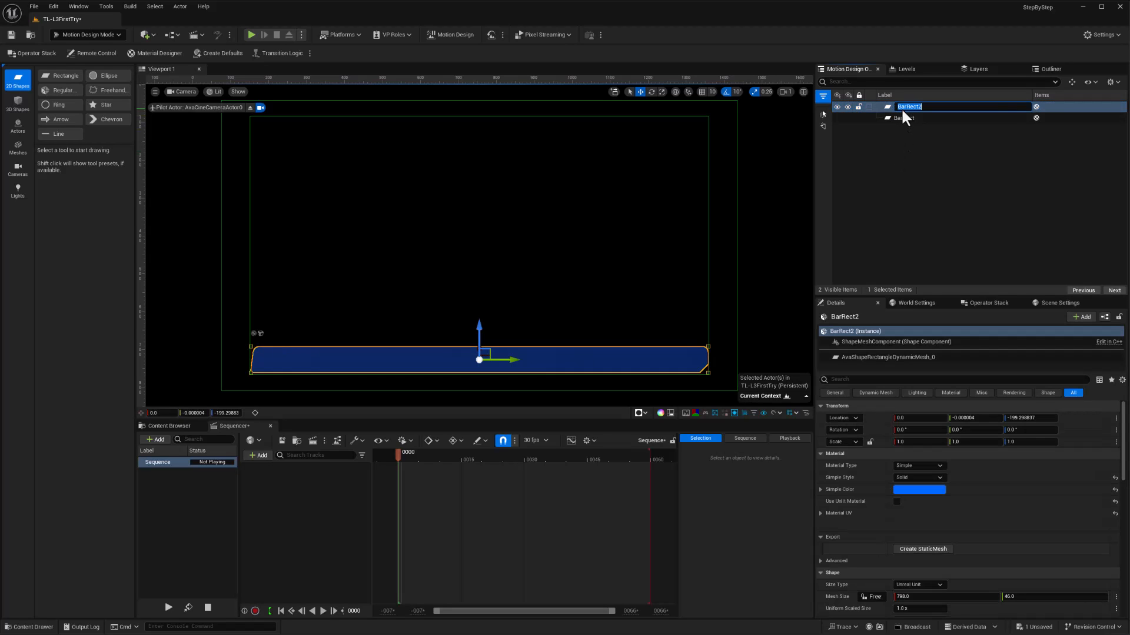
type("TrimRect")
key("Return")
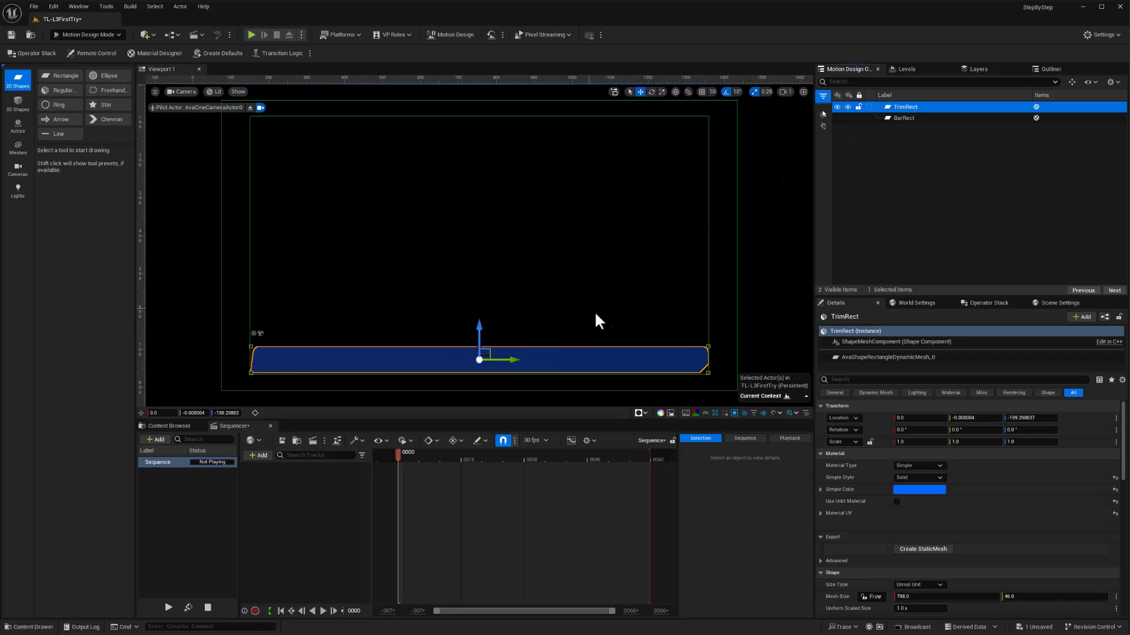
Raise TrimRect above the blue bar to about Z -114.65 and change its material type to Material Designer.
left_click_drag(479, 328, 474, 280)
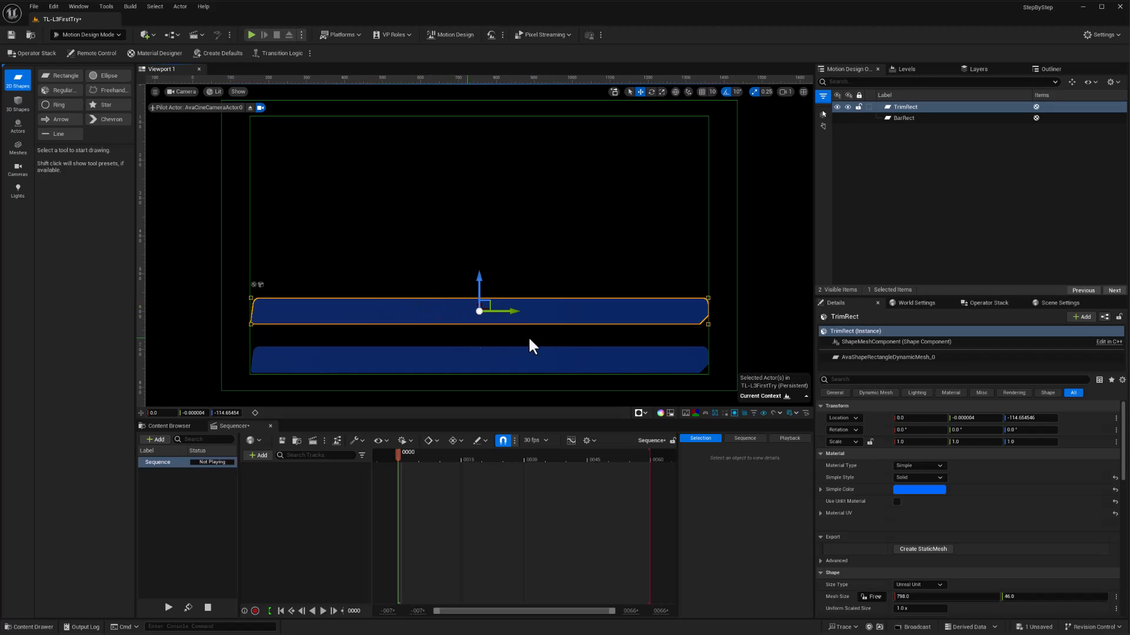
left_click(909, 477)
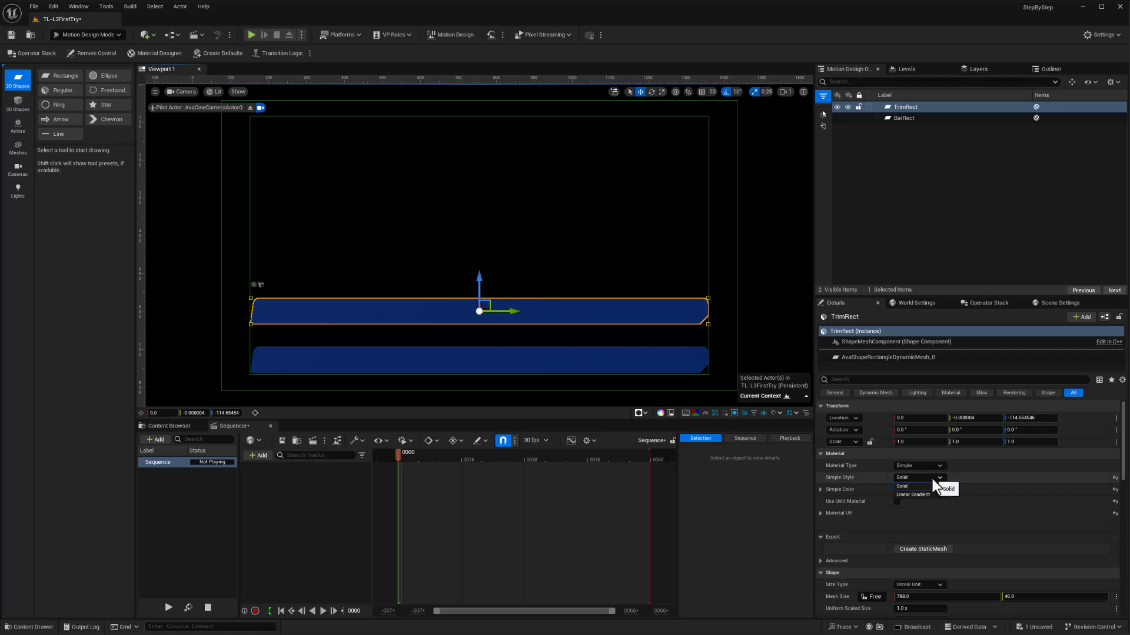
left_click(916, 466)
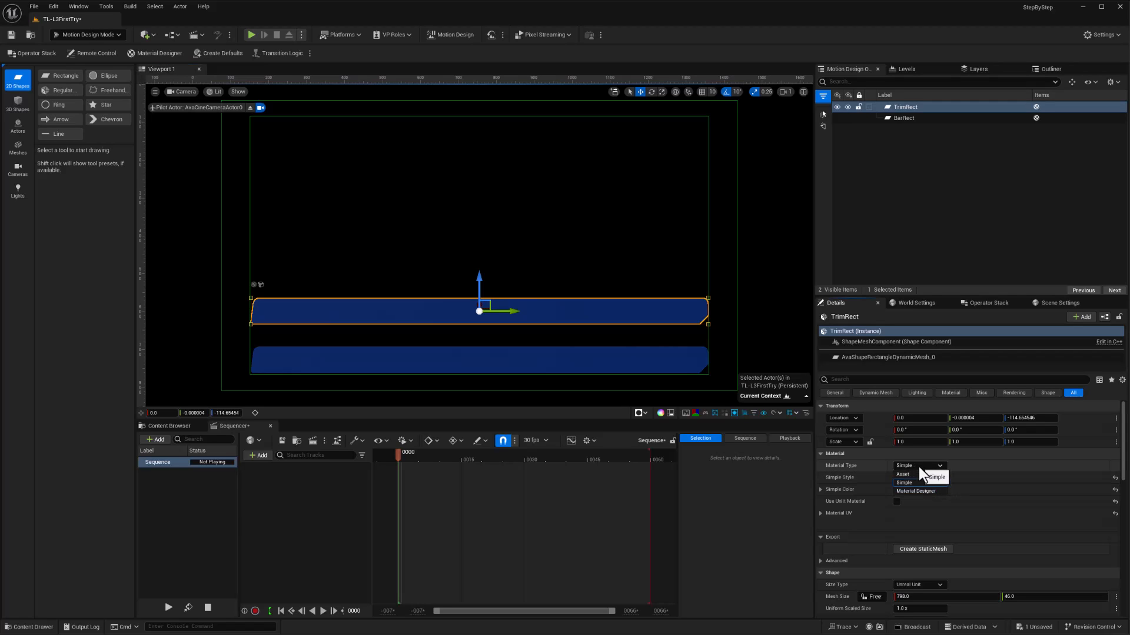
left_click(909, 489)
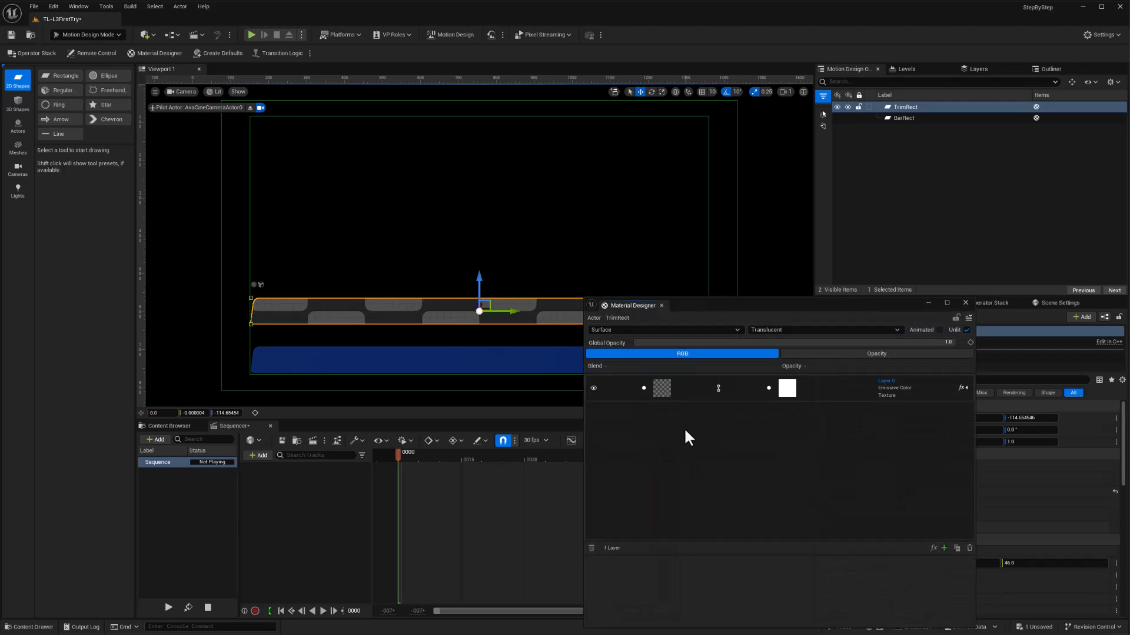
Change the type of the TrimRect material's base layer from texture to Linear Gradient, keeping the bars unobstructed.
left_click(662, 388)
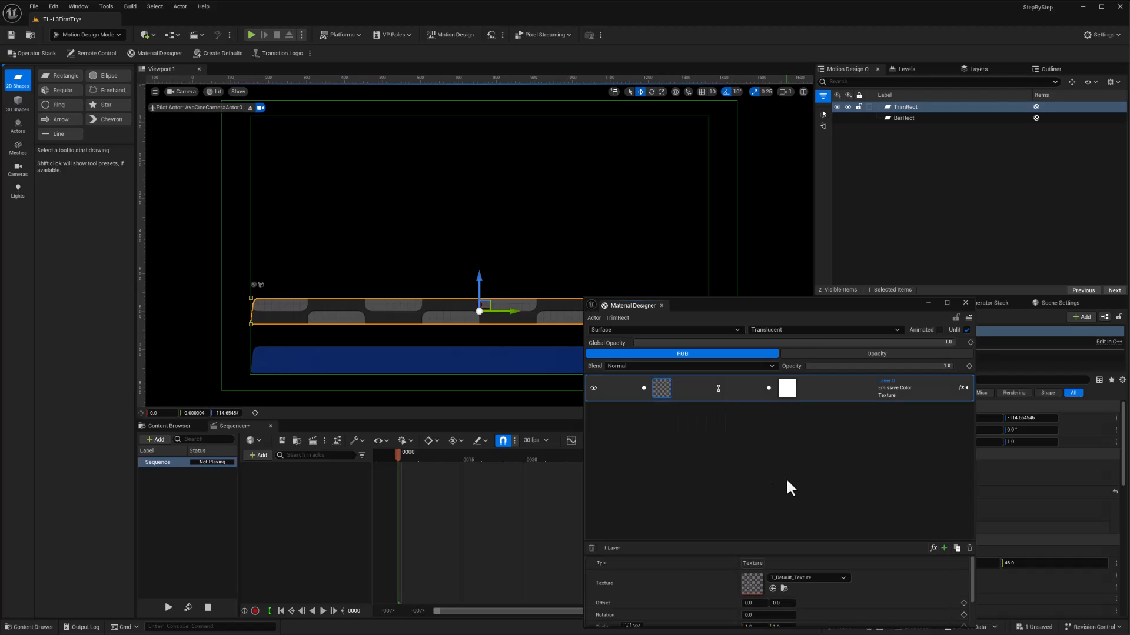
left_click_drag(787, 305, 766, 161)
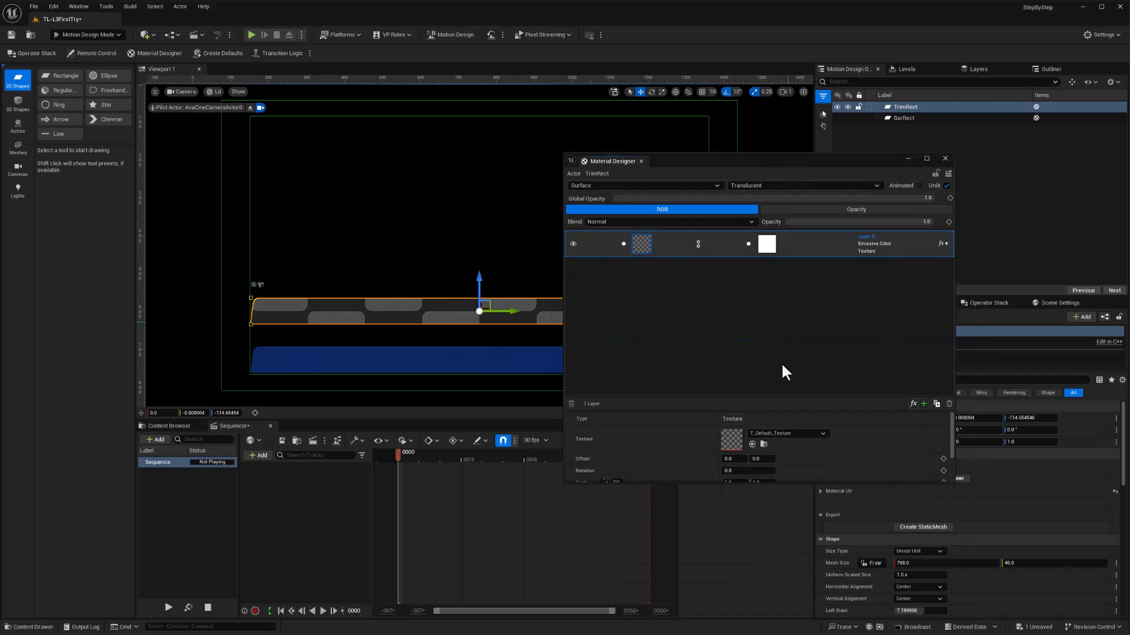
left_click(726, 418)
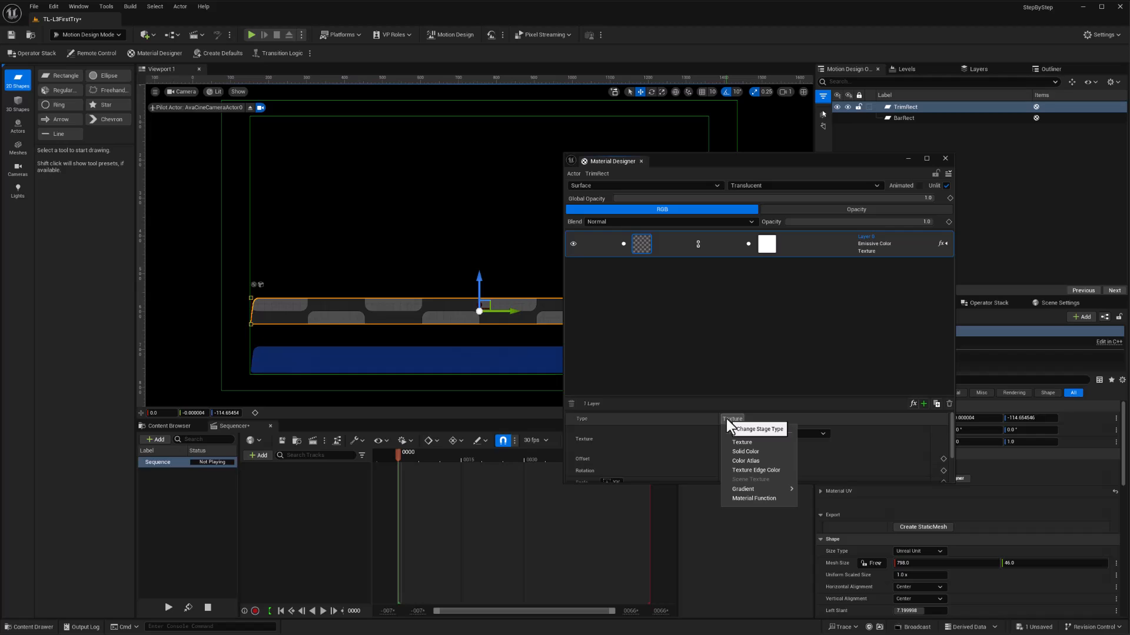
mouse_move(755, 486)
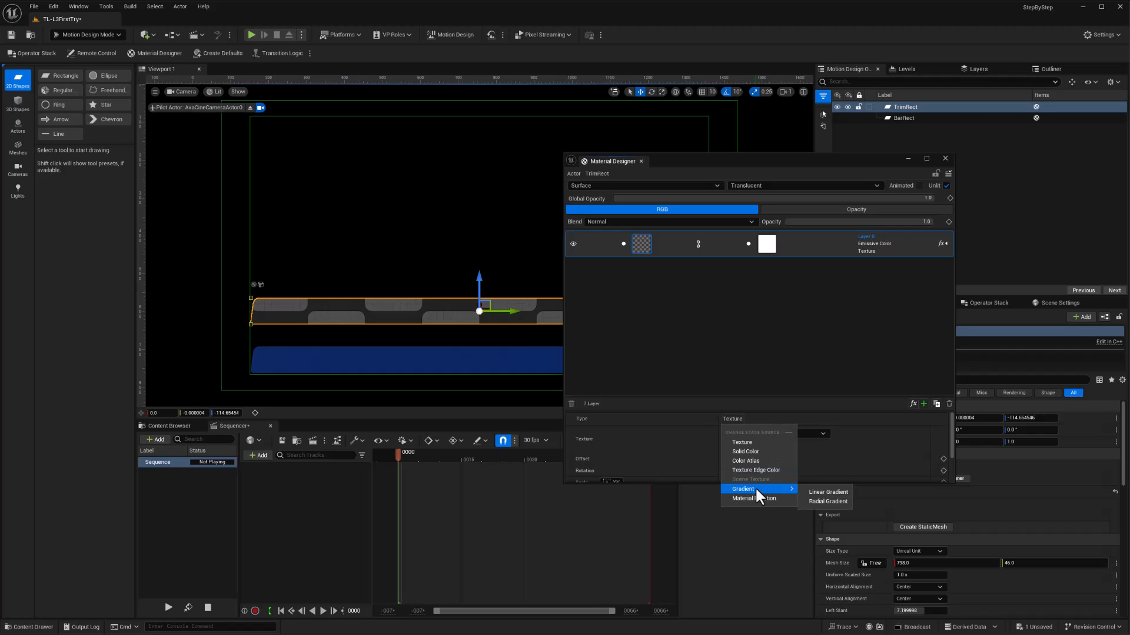
left_click(821, 492)
left_click_drag(786, 159, 944, 117)
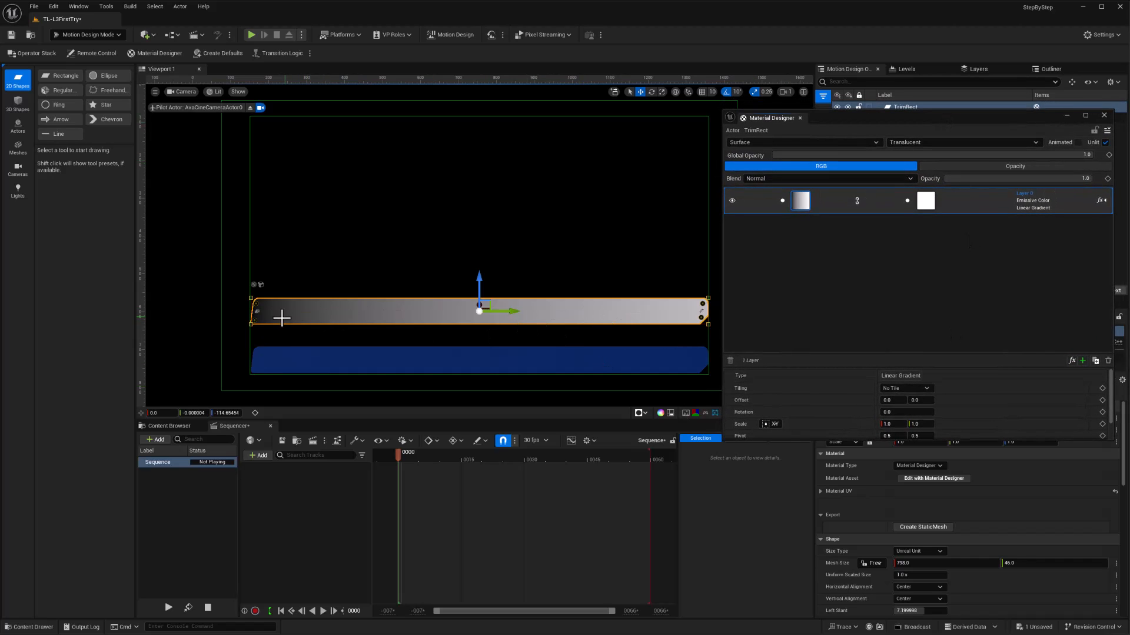
Mirror TrimRect's linear gradient on X and shift its X offset to about 0.16.
scroll(965, 390, "down", 2)
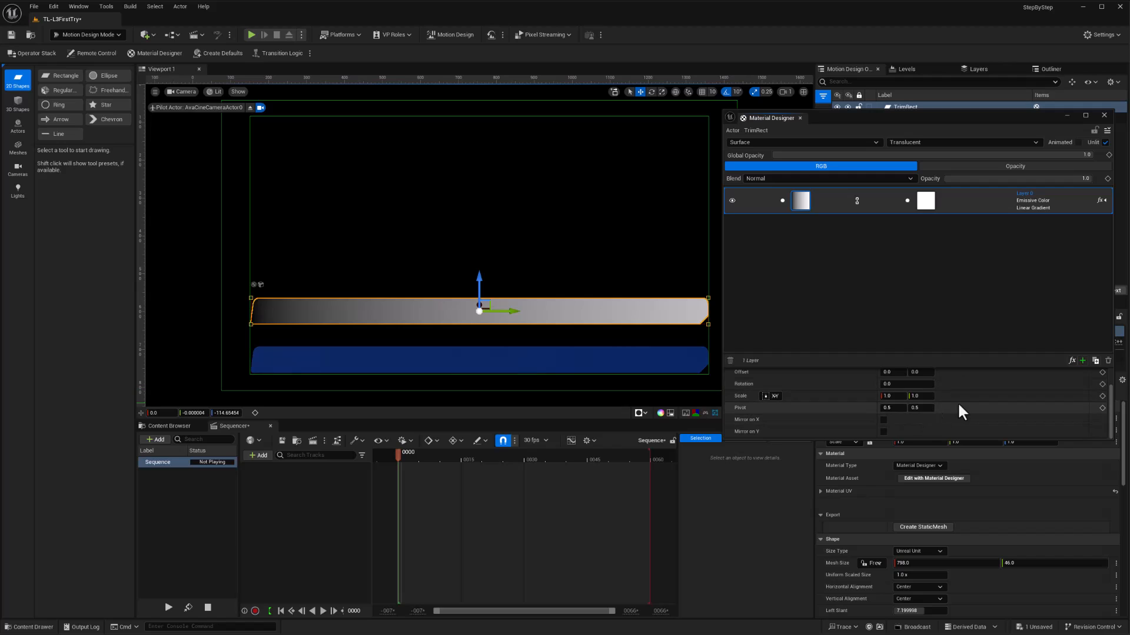
left_click(883, 420)
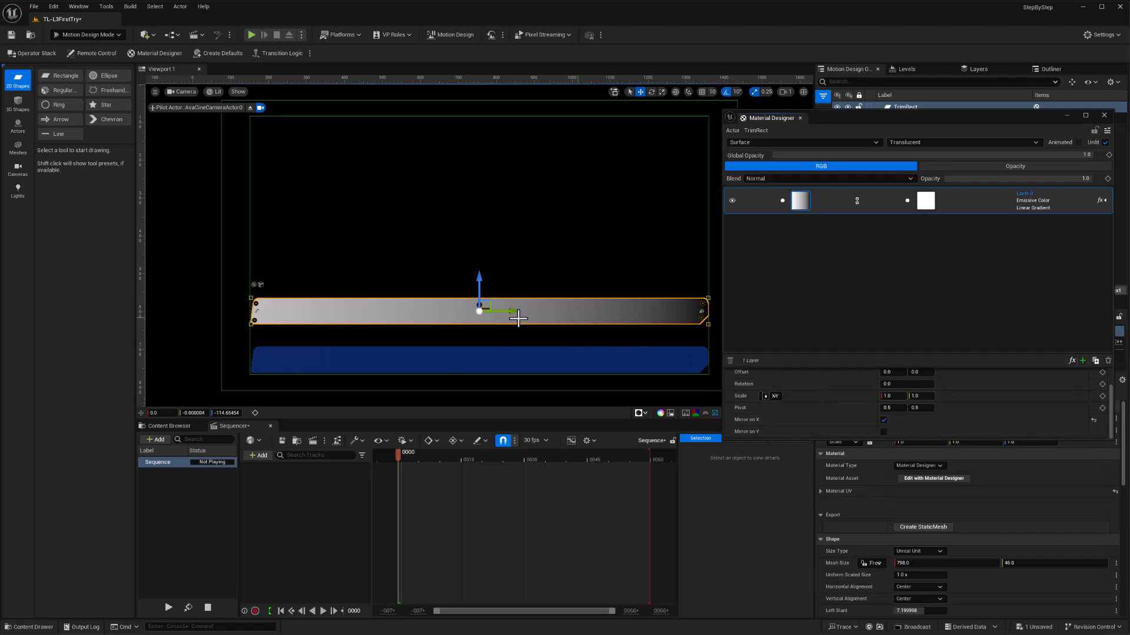
scroll(1004, 398, "up", 1)
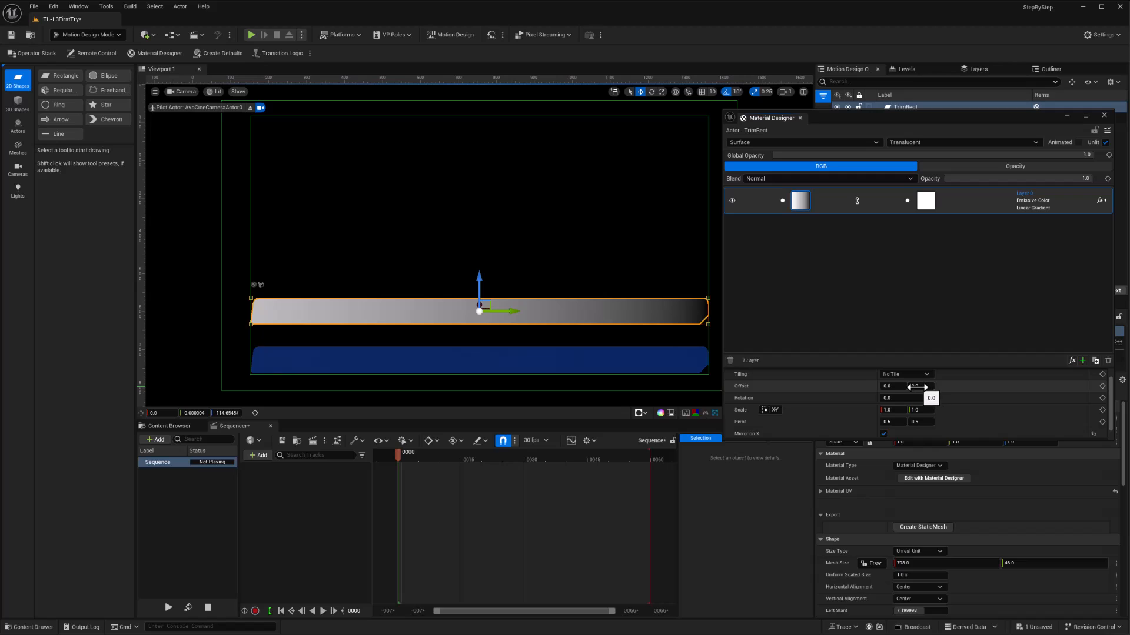
left_click_drag(886, 386, 908, 387)
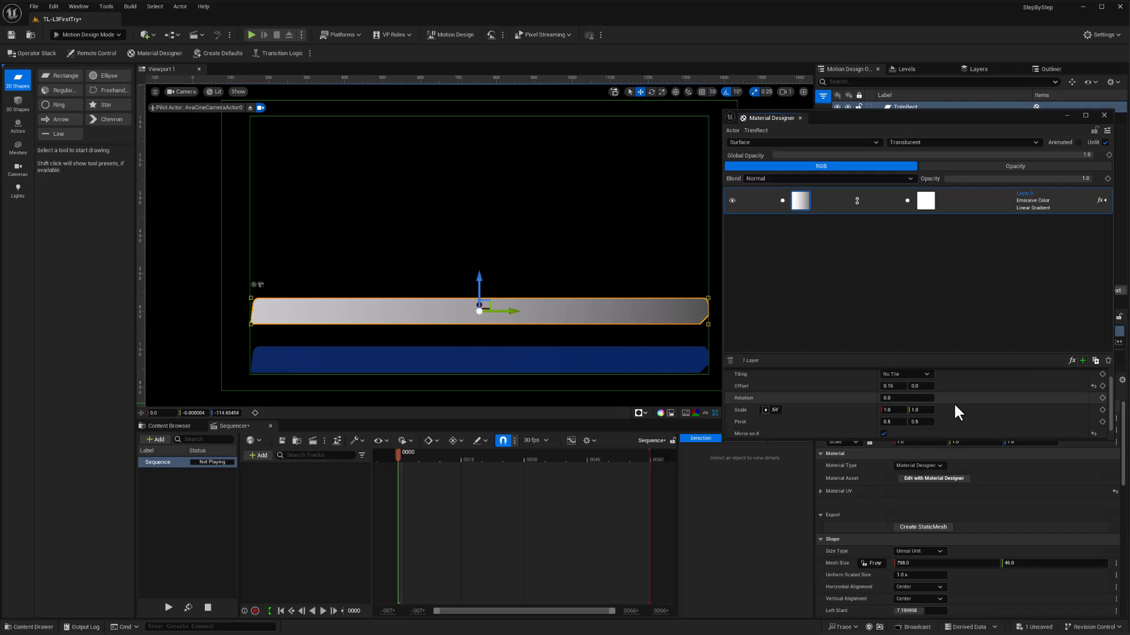
Unlink the gradient's scale axes, reduce its X scale to about 0.844, and close the Material Designer.
left_click(765, 411)
left_click(775, 419)
mouse_move(890, 410)
left_mouse_down()
mouse_move(860, 410)
mouse_move(873, 410)
left_mouse_up()
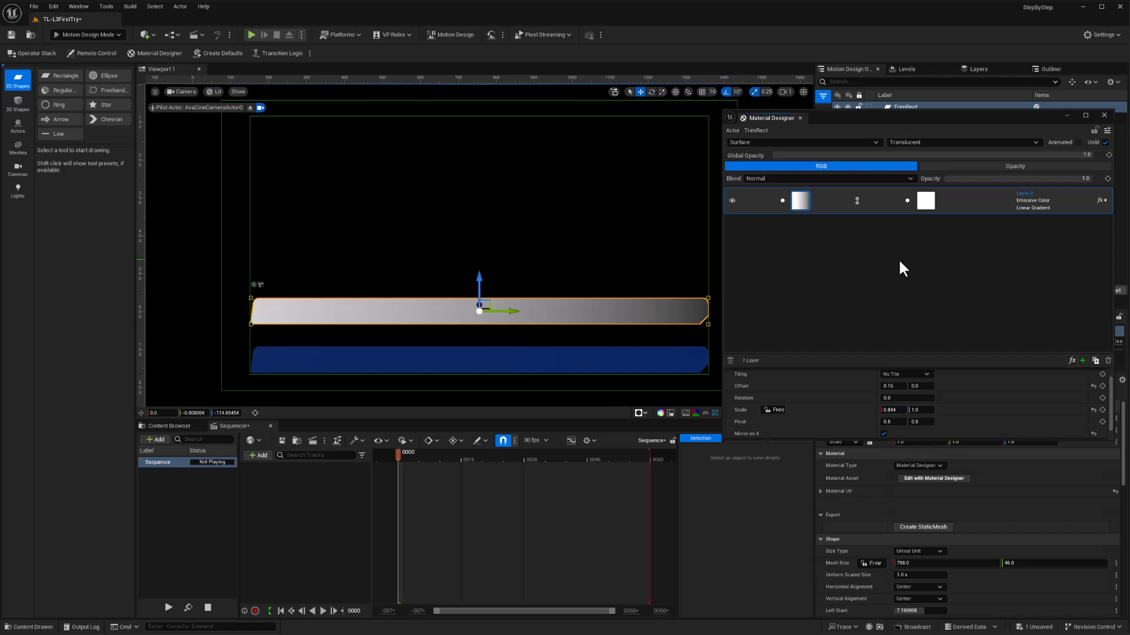
left_click(1103, 115)
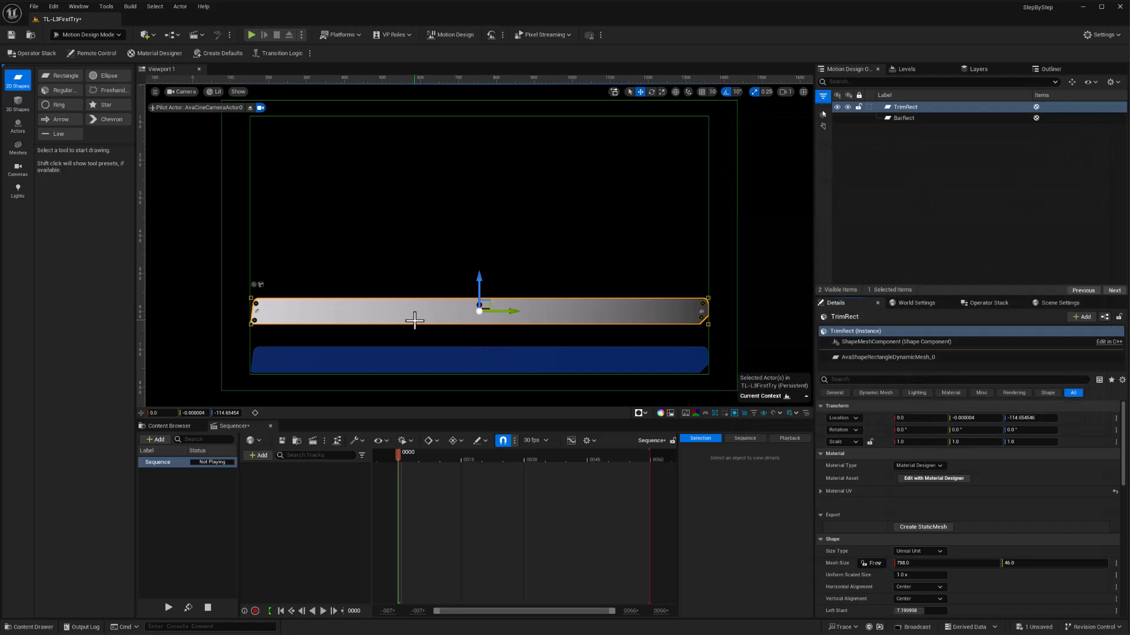
Set TrimRect's X location to 1 so that it sits behind BarRect.
left_click(420, 364)
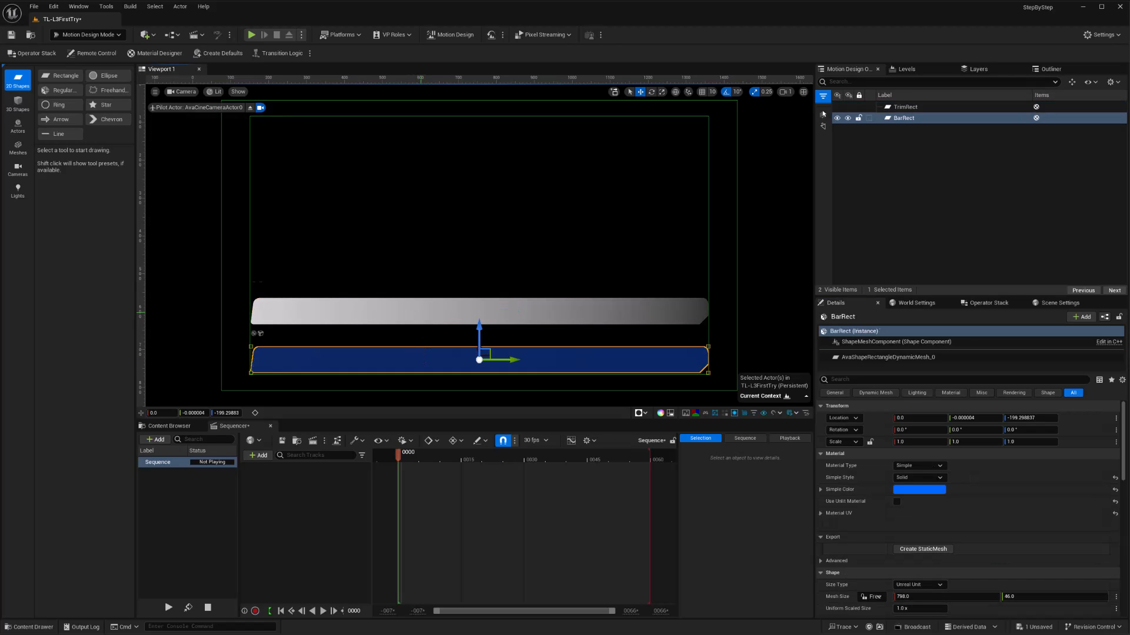
left_click(421, 312)
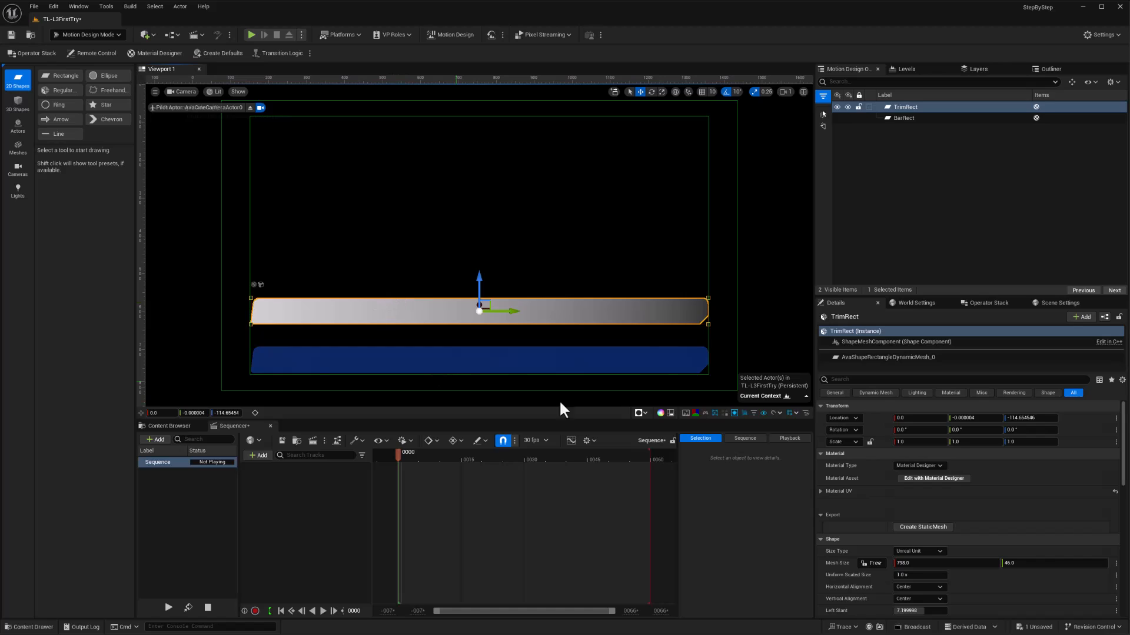
left_click(944, 422)
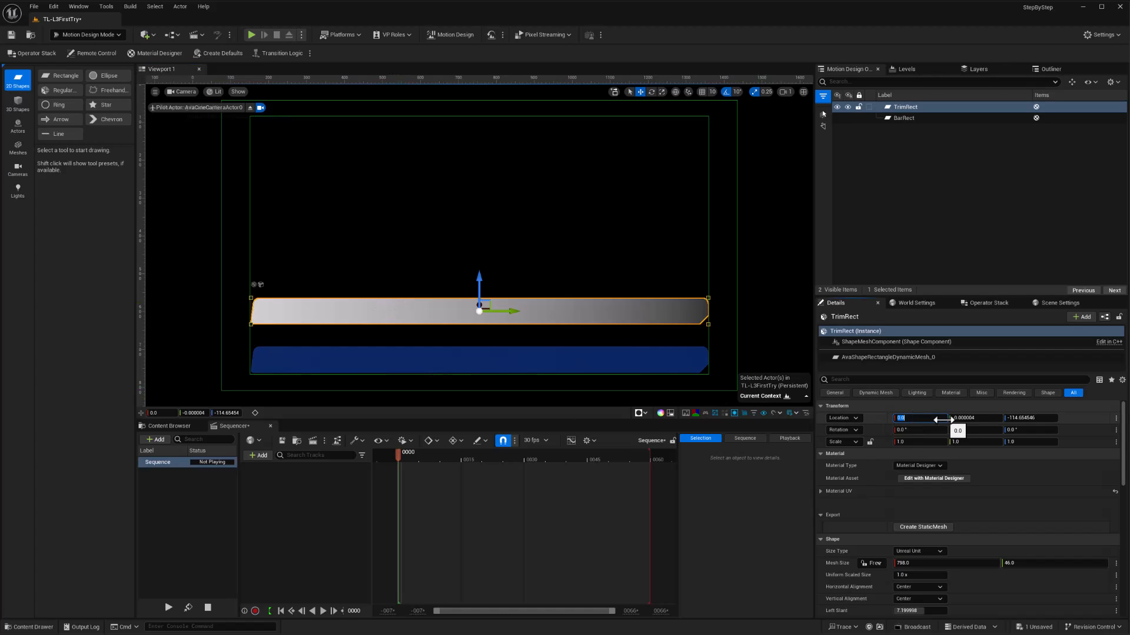
type("1")
key("Return")
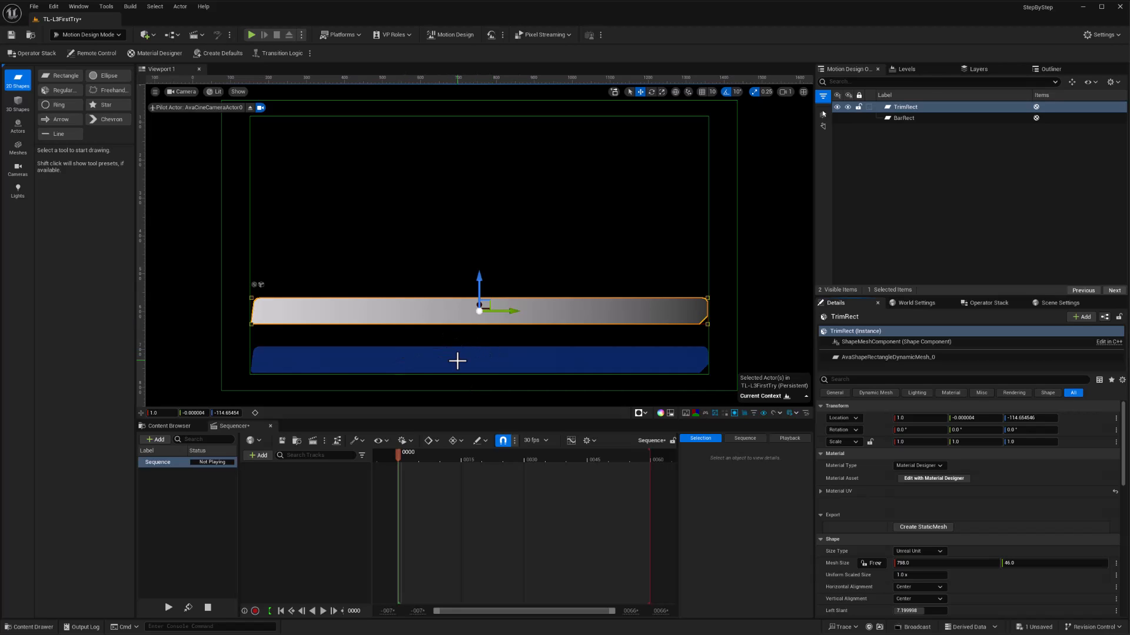
Add an Auto Size modifier to TrimRect with BarRect as its reference actor.
left_click(975, 303)
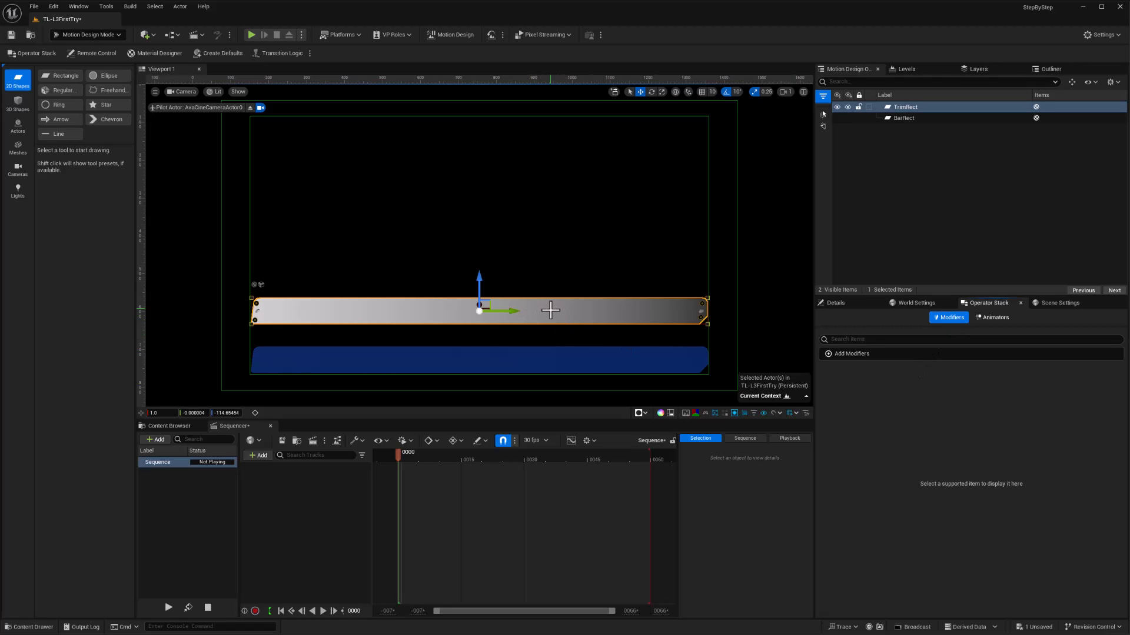
left_click(829, 353)
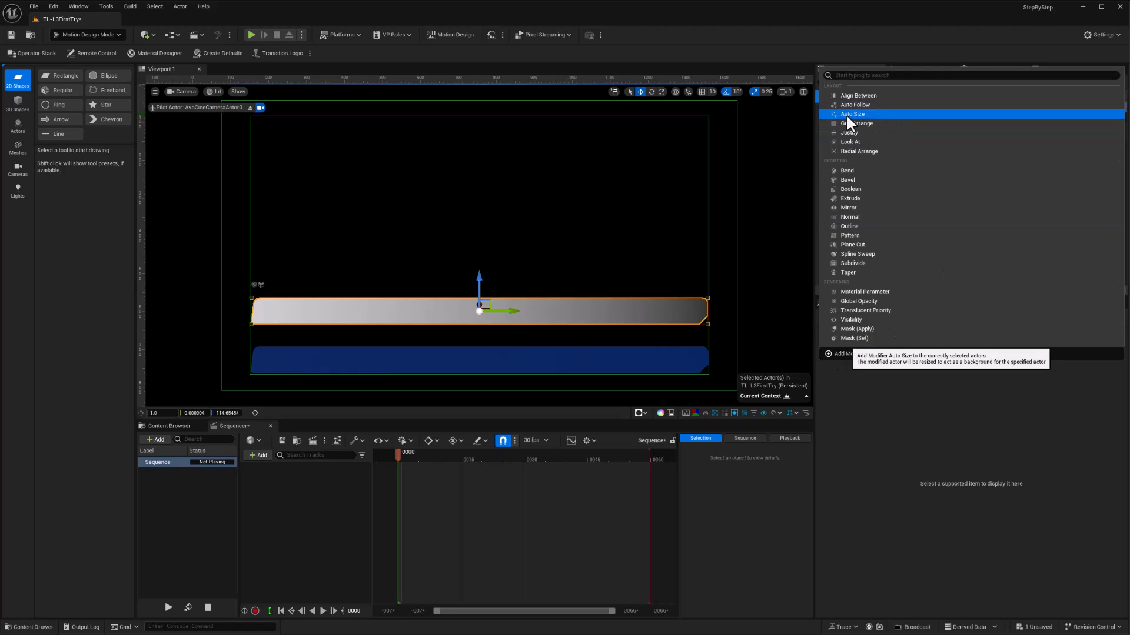
left_click(861, 115)
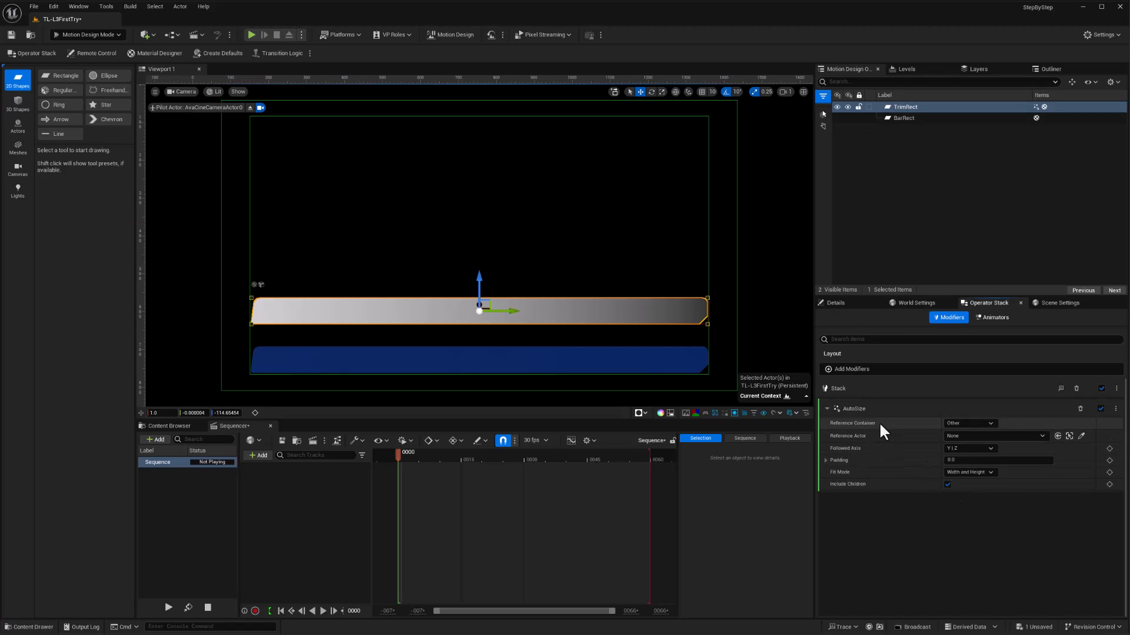
left_click(1040, 436)
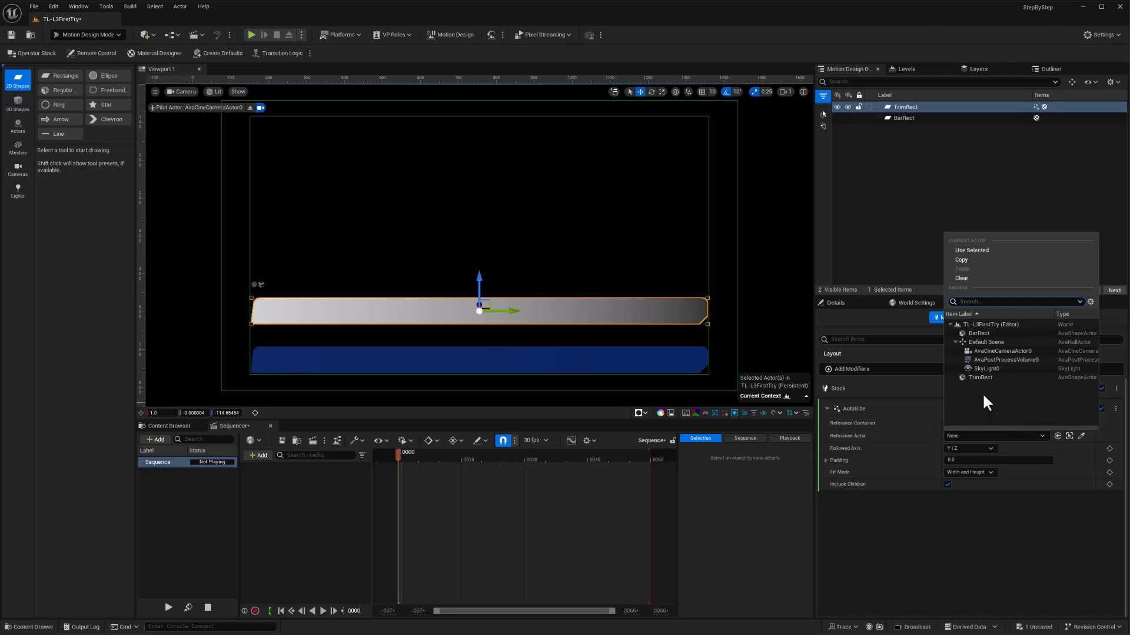
left_click(972, 333)
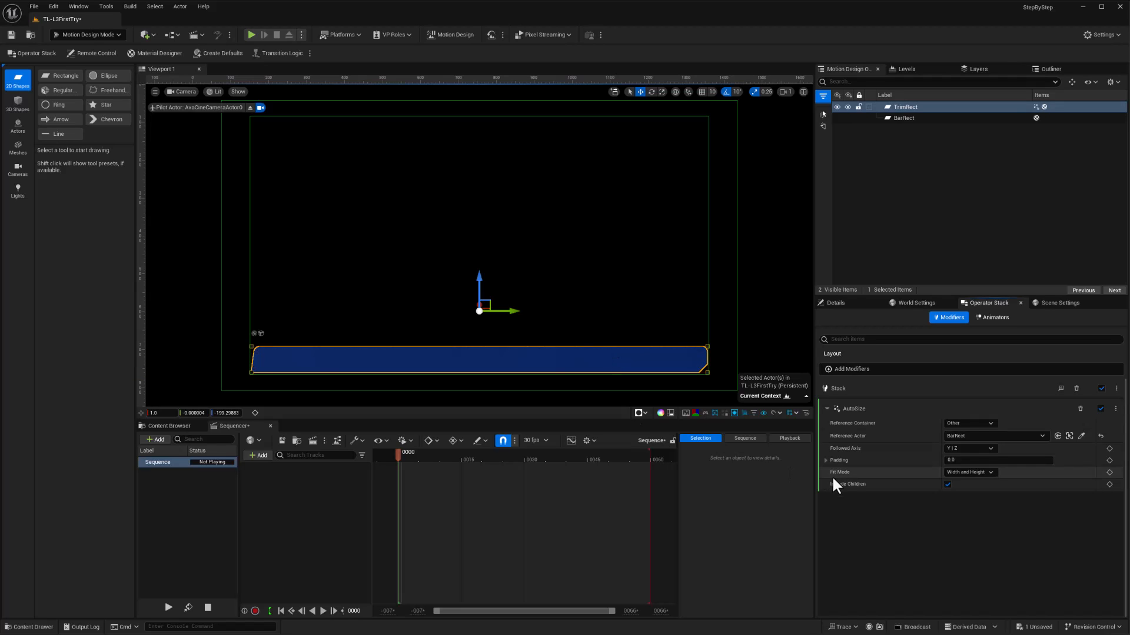
Try left padding values of -5 and 5 in TrimRect's Auto Size modifier.
left_click(826, 460)
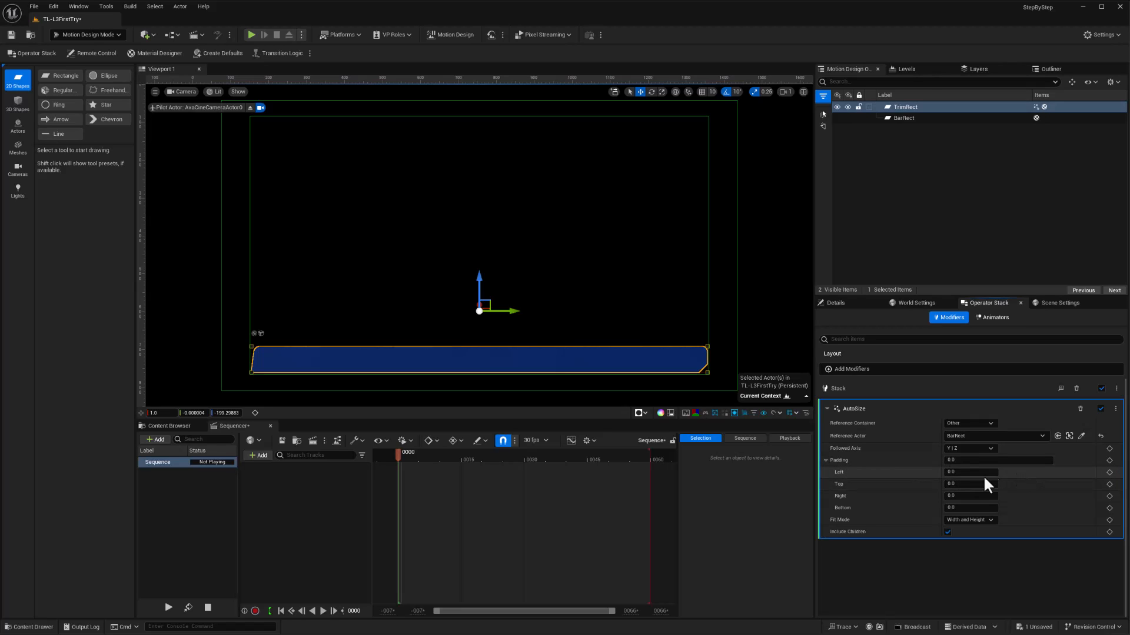
left_click(958, 472)
type("-5")
key("Return")
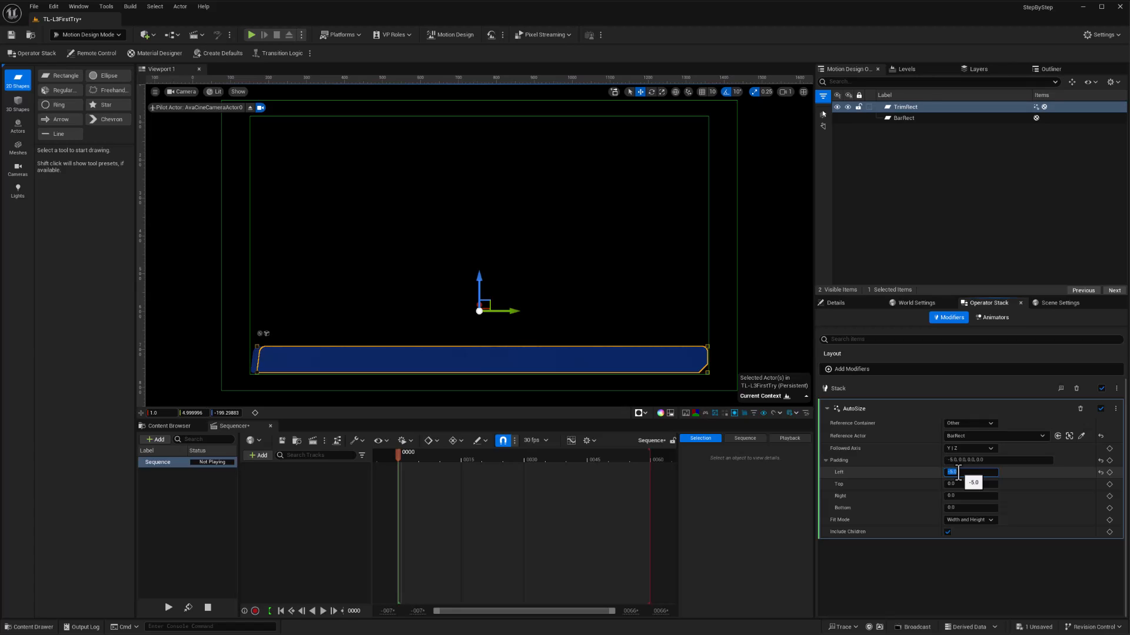
type("5")
key("Return")
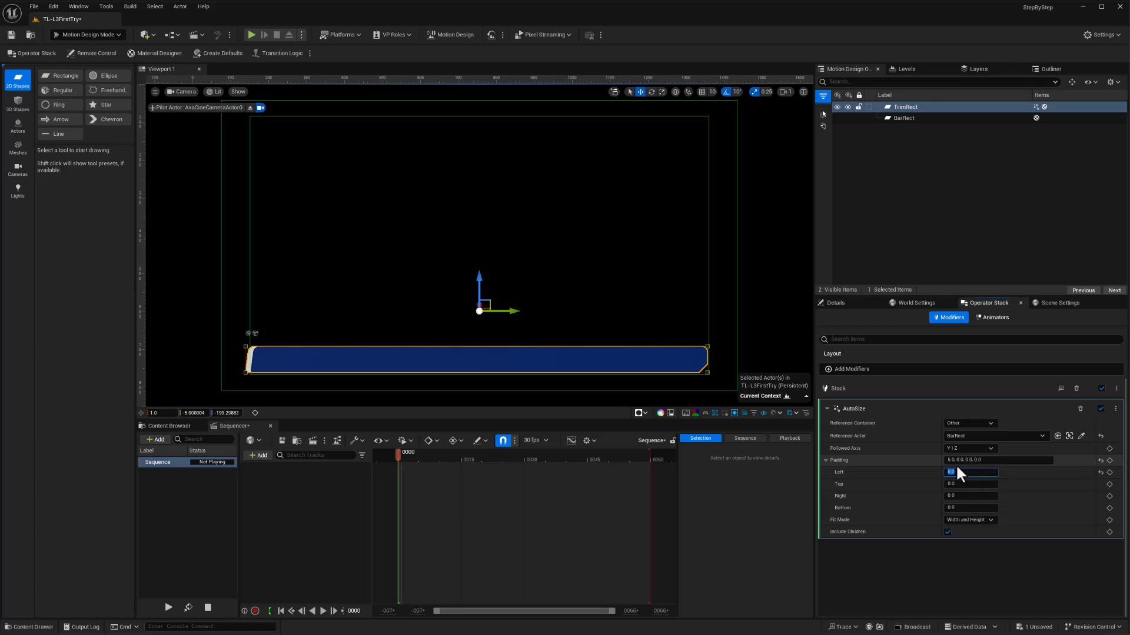
Set the Auto Size modifier's top padding to 2 and left padding to 3.
left_click(958, 484)
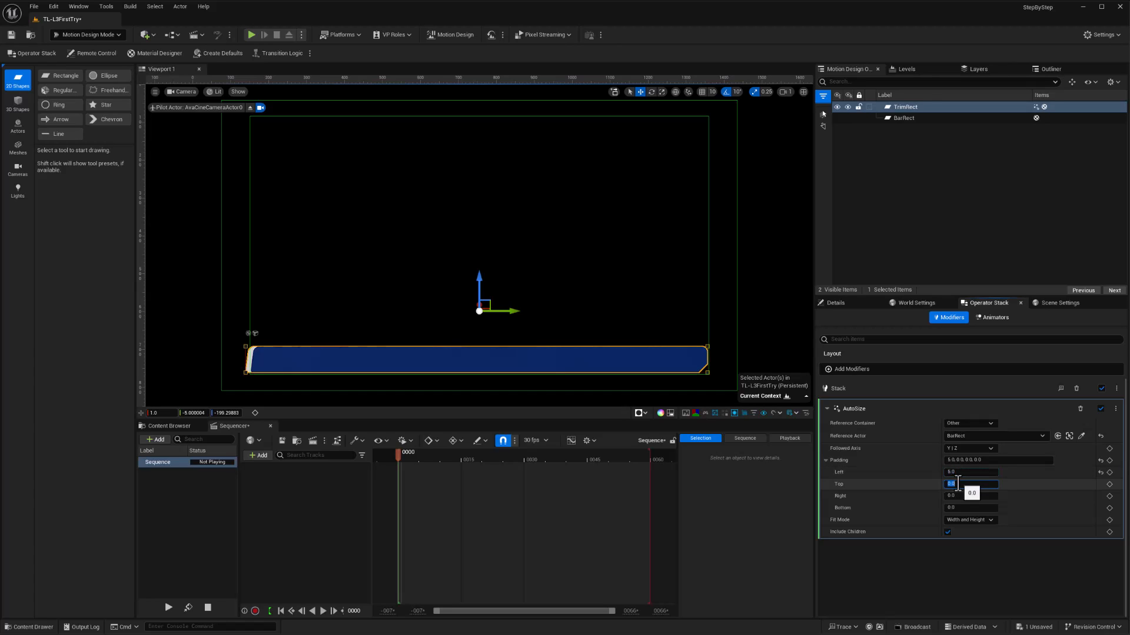
type("3")
key("Return")
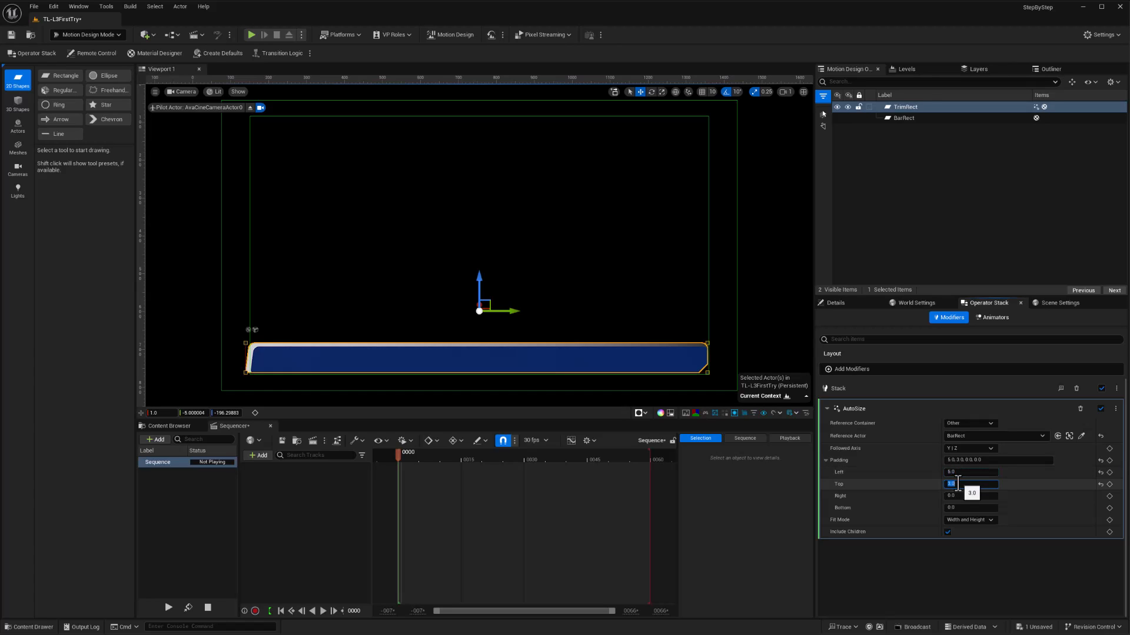
type("2")
key("Return")
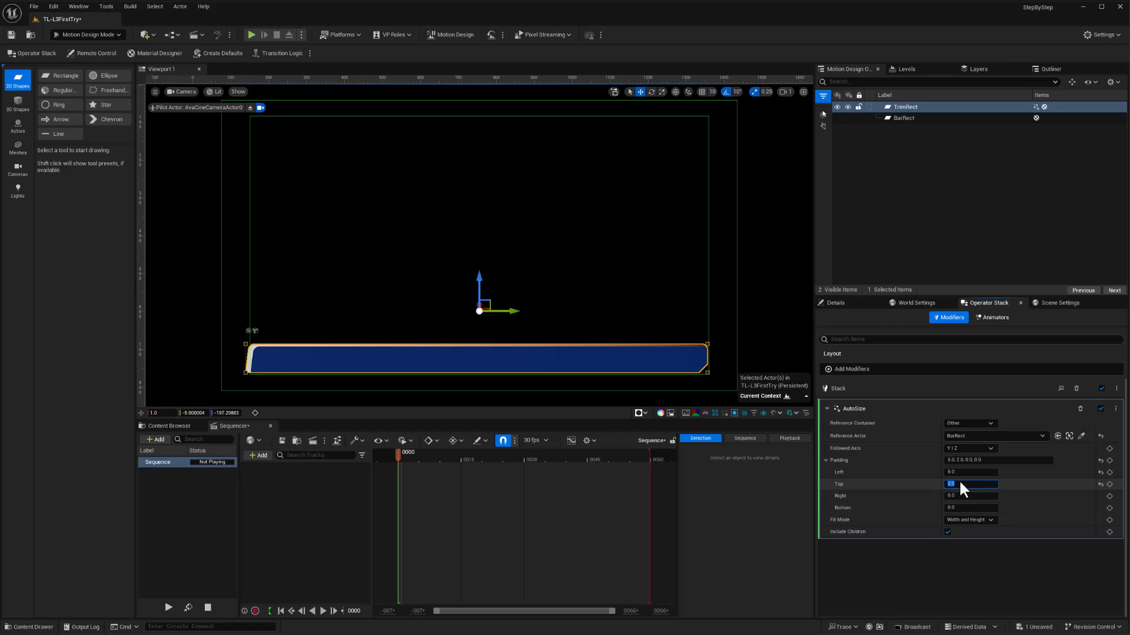
left_click(961, 473)
type("3")
key("Return")
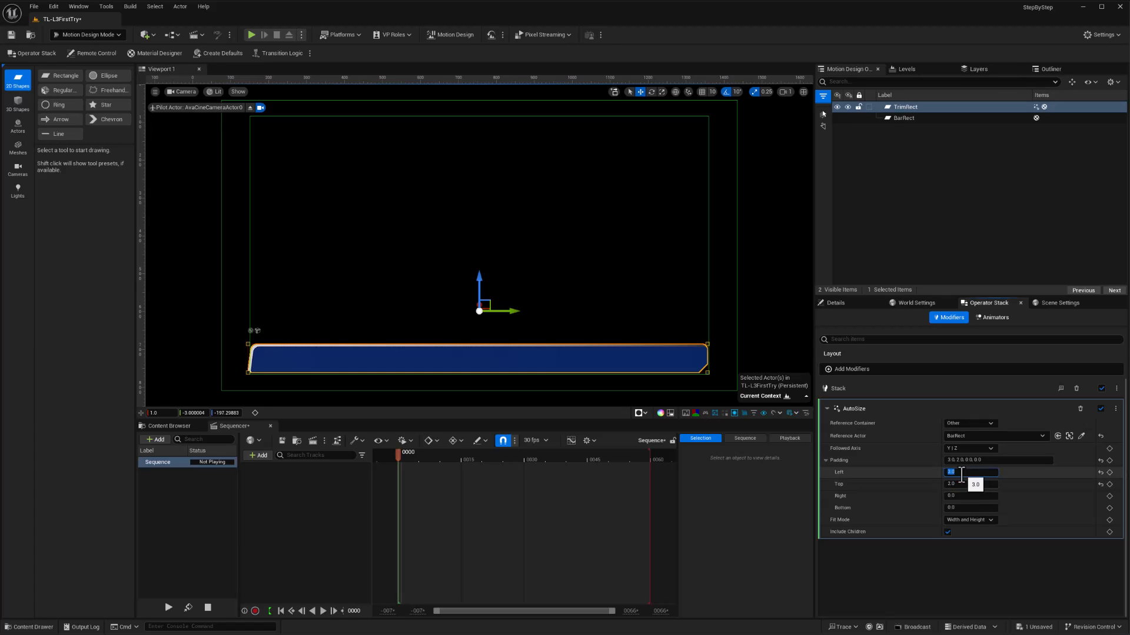
Try moving BarRect up and to the left to test whether TrimRect follows it, and undo the move.
left_click(761, 293)
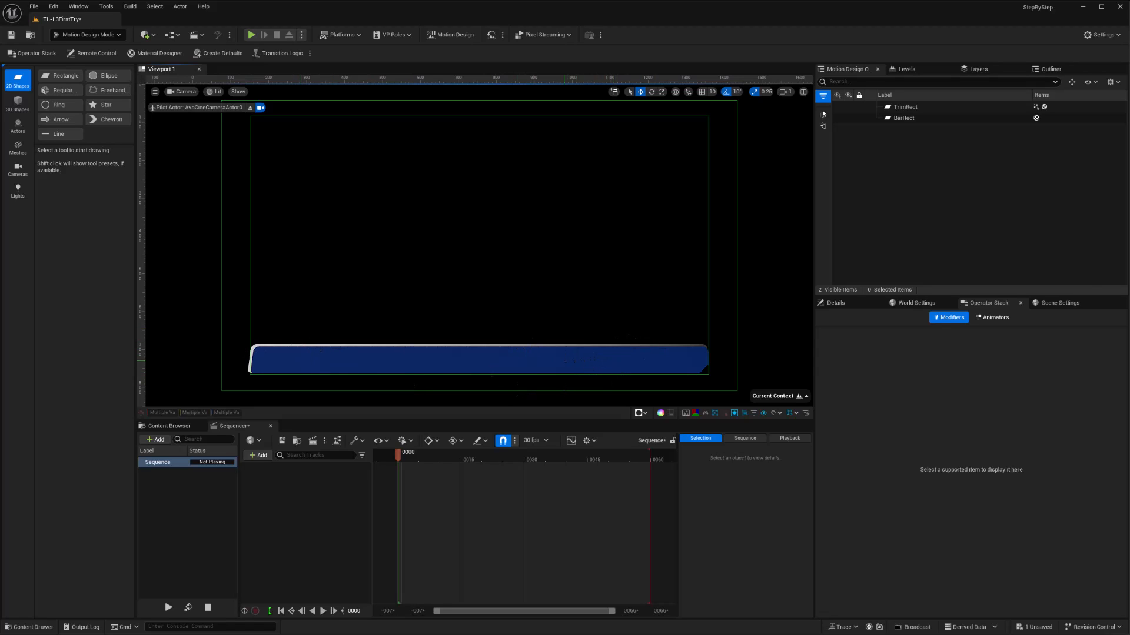
left_click(568, 361)
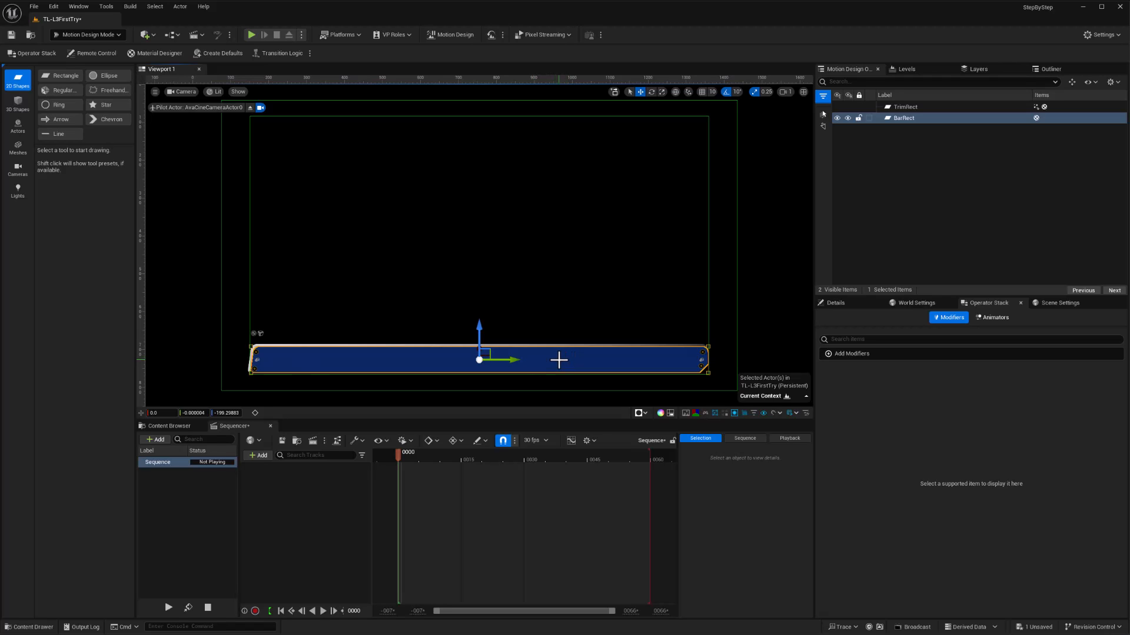
left_click_drag(487, 347, 476, 313)
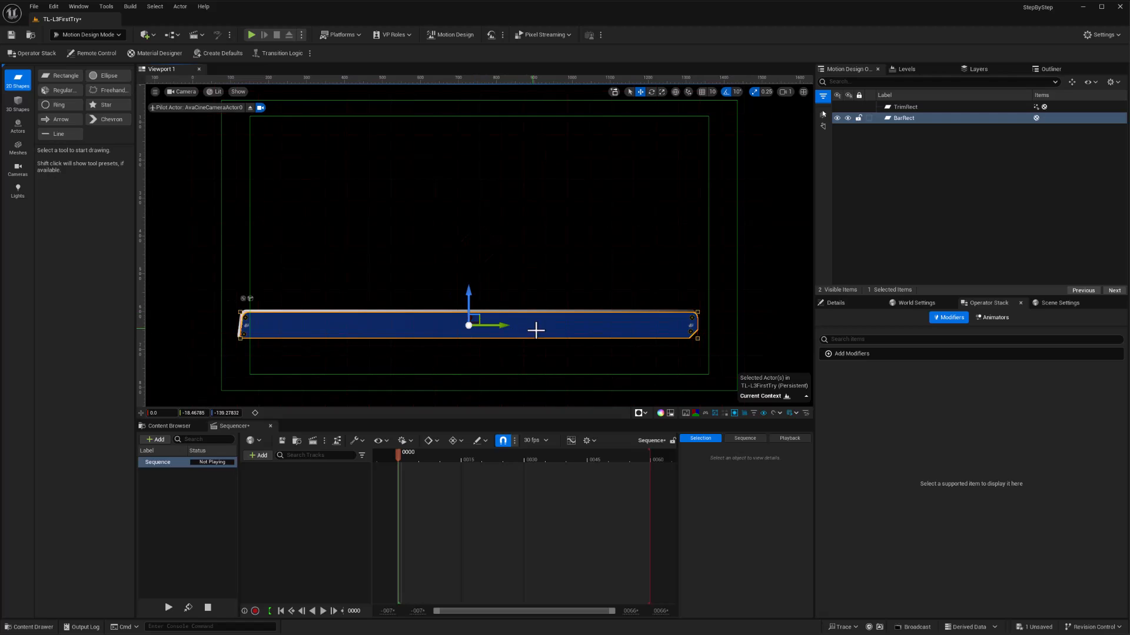
key("ctrl+z")
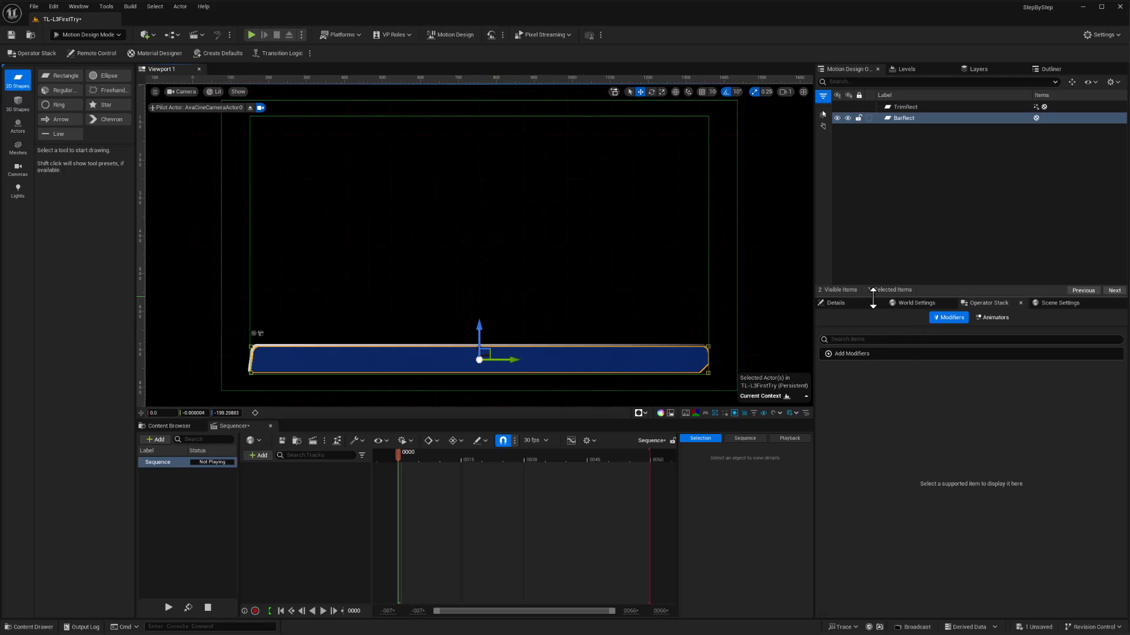
Try a mesh height of 67 on BarRect to test the trim's auto-sizing, and undo the change.
left_click(847, 302)
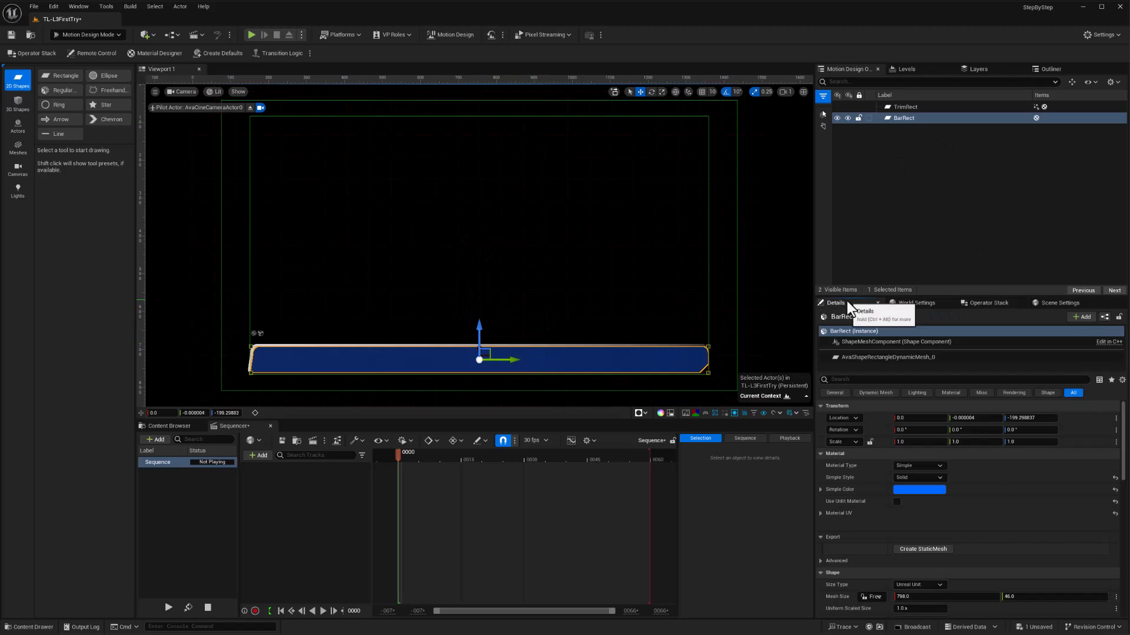
scroll(1021, 518, "down", 5)
left_click_drag(1023, 556, 1036, 556)
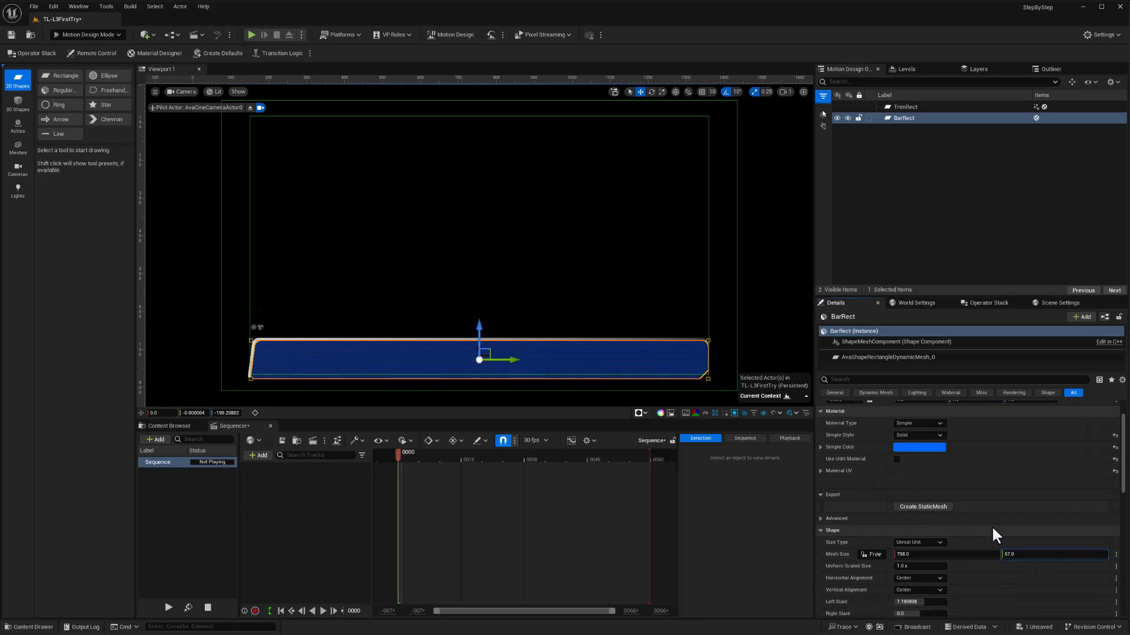
key("ctrl+z")
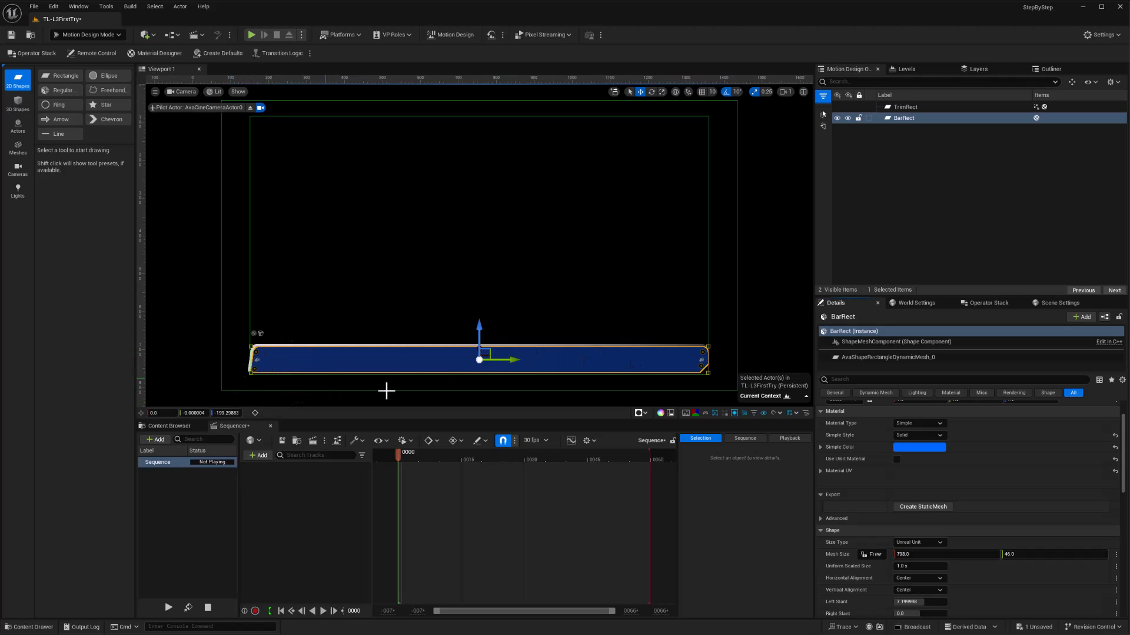
Try different mesh widths on BarRect to see how it grows from its centre, and restore the original width.
scroll(987, 573, "down", 2)
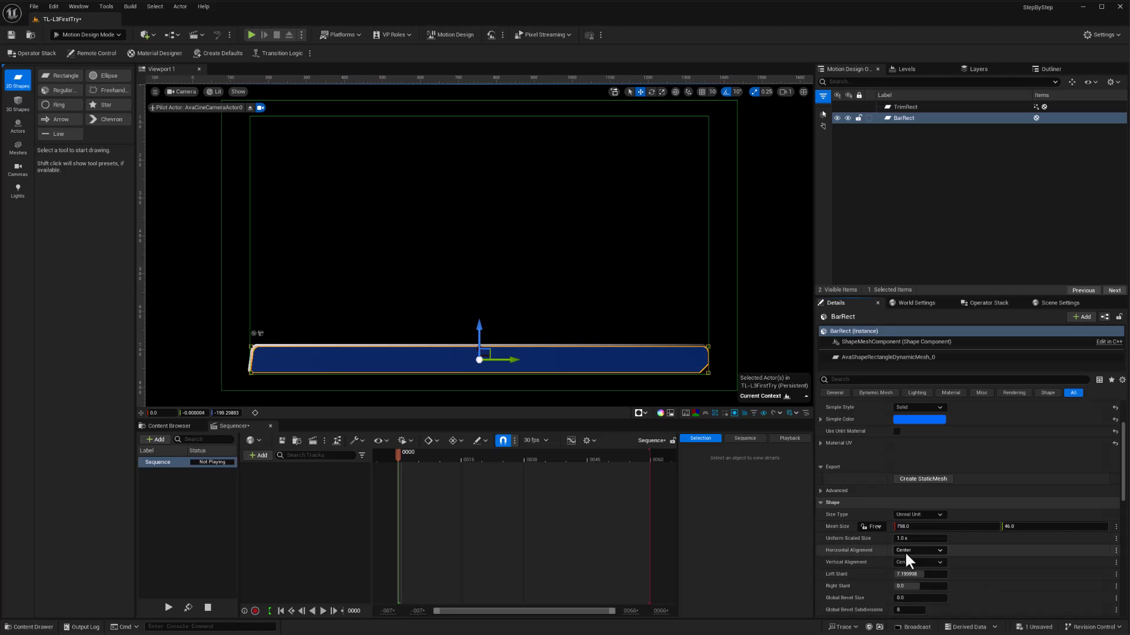
left_click(909, 527)
type("1015")
key("Return")
left_click_drag(911, 527, 558, 405)
Set BarRect's horizontal alignment to Left and move the bar to Y about -399 at the inner safe frame's left edge.
left_click(918, 550)
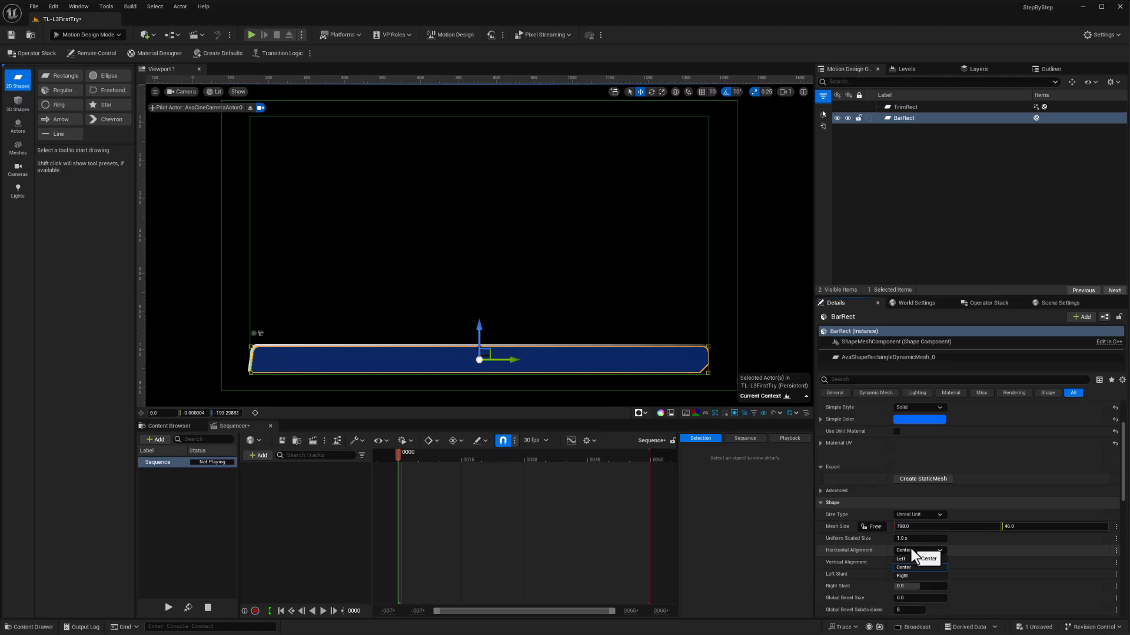
left_click(905, 559)
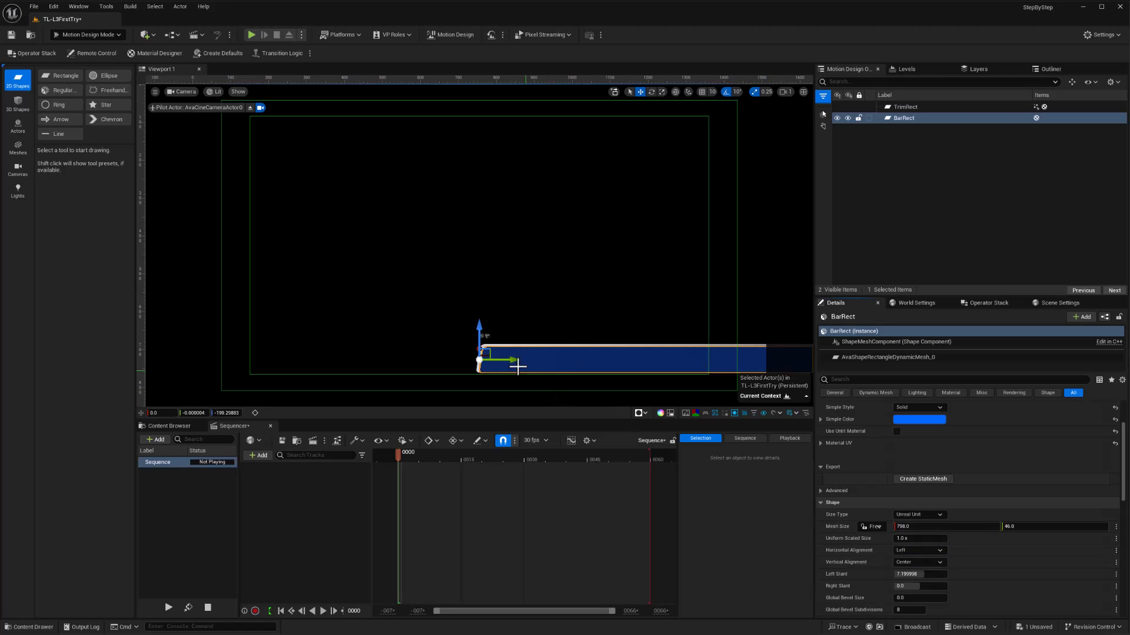
left_click_drag(511, 360, 284, 363)
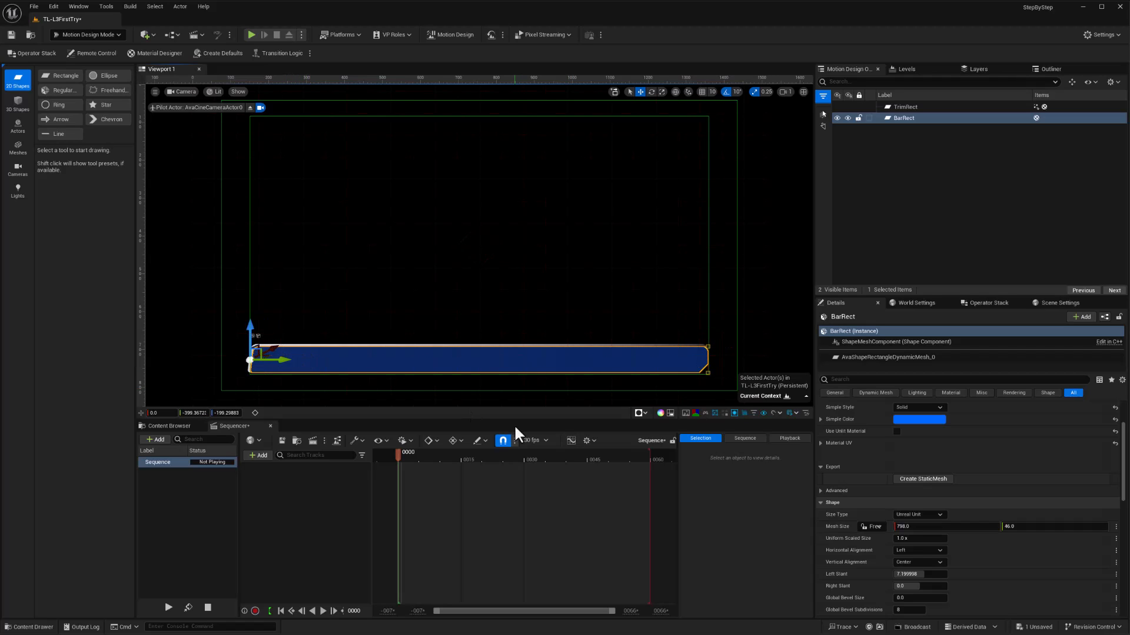
Set BarRect's mesh width to 799 and clear the selection.
mouse_move(910, 528)
left_mouse_down()
mouse_move(870, 528)
mouse_move(910, 528)
left_mouse_up()
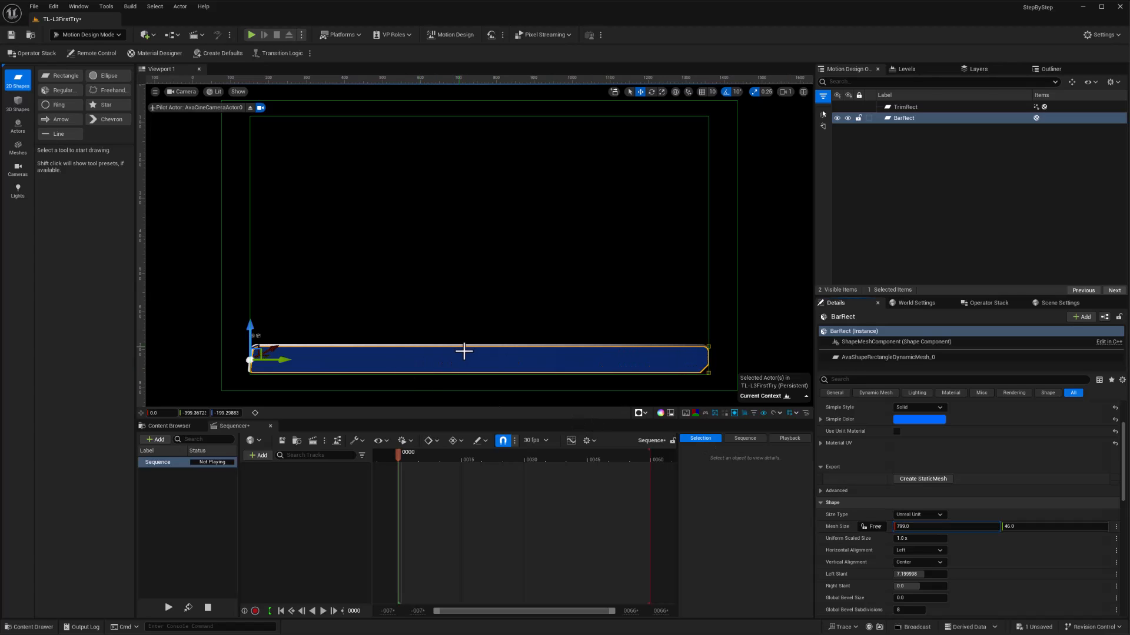
left_click(924, 187)
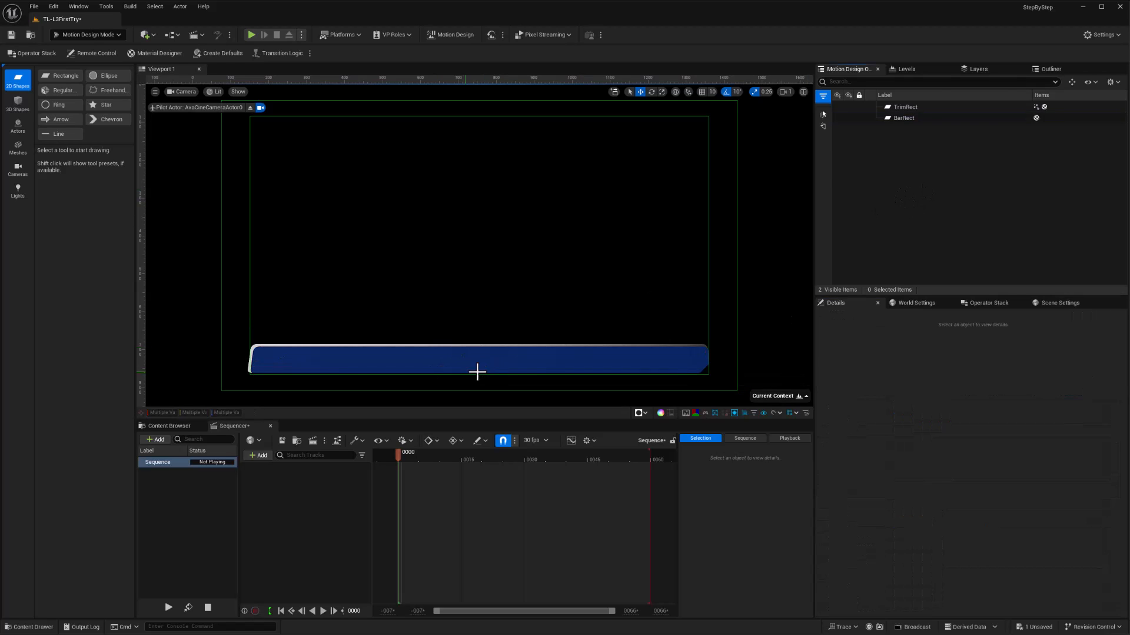
Create a default Text Actor in the level and centre its text alignment.
left_click(25, 129)
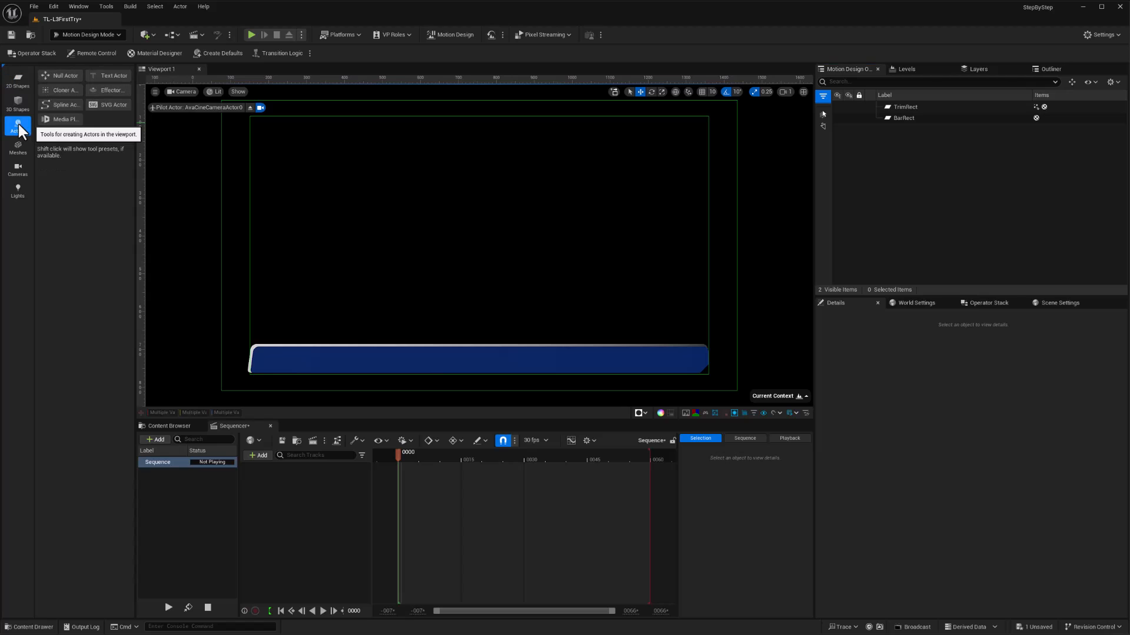
left_click(103, 80)
left_click(103, 81)
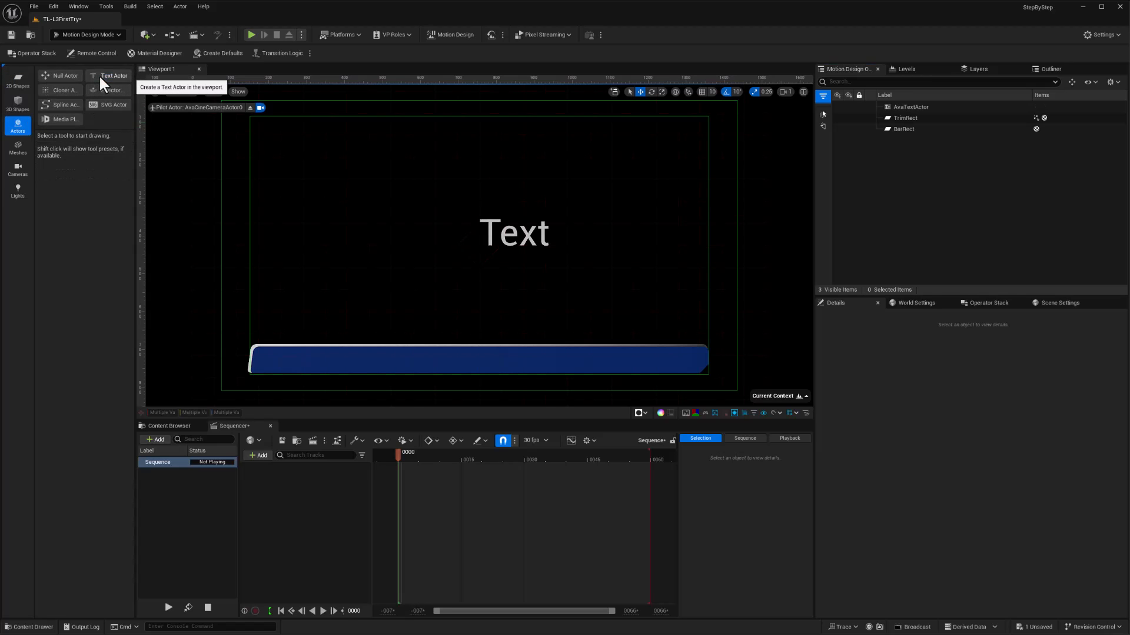
left_click(909, 107)
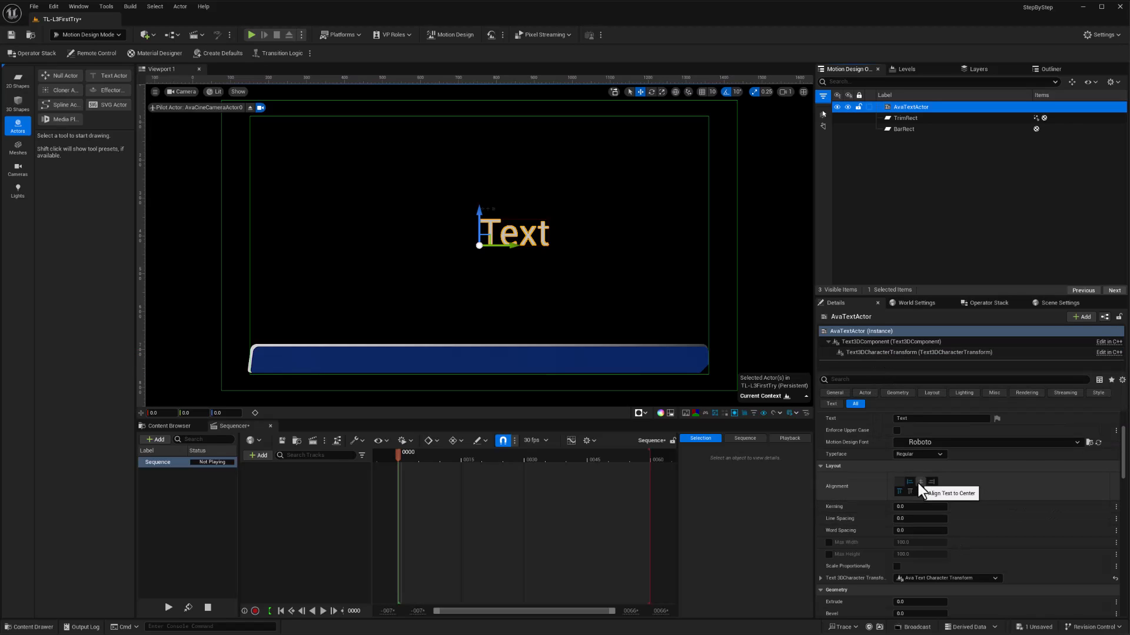
left_click(920, 482)
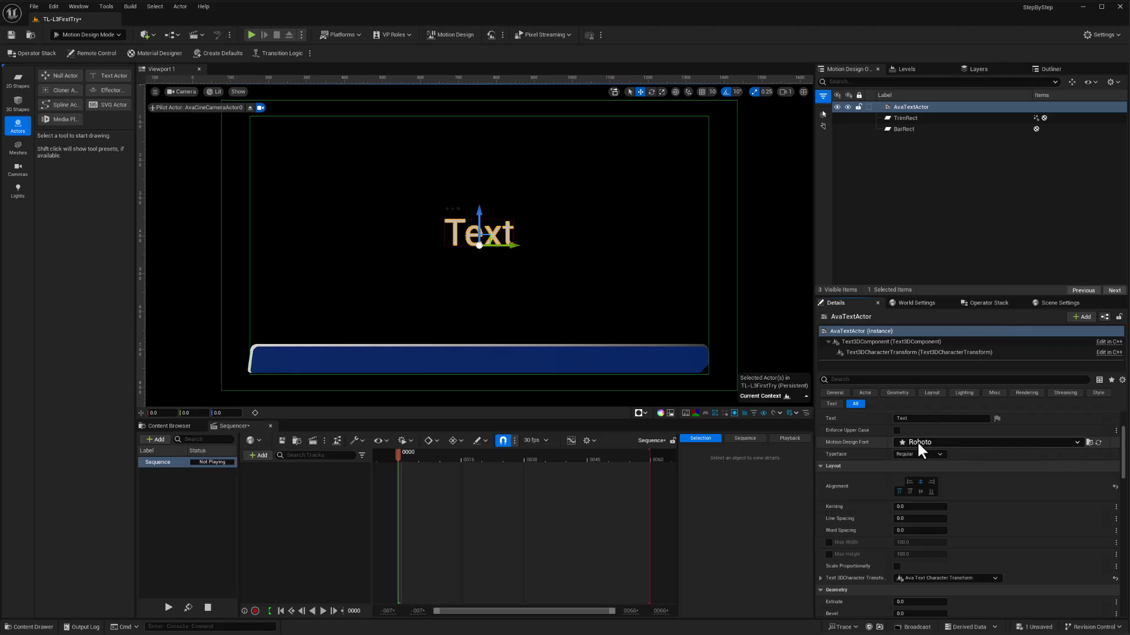
Set the text actor's font to Futura Hv BT with the Heavy Italic typeface.
left_click(1076, 442)
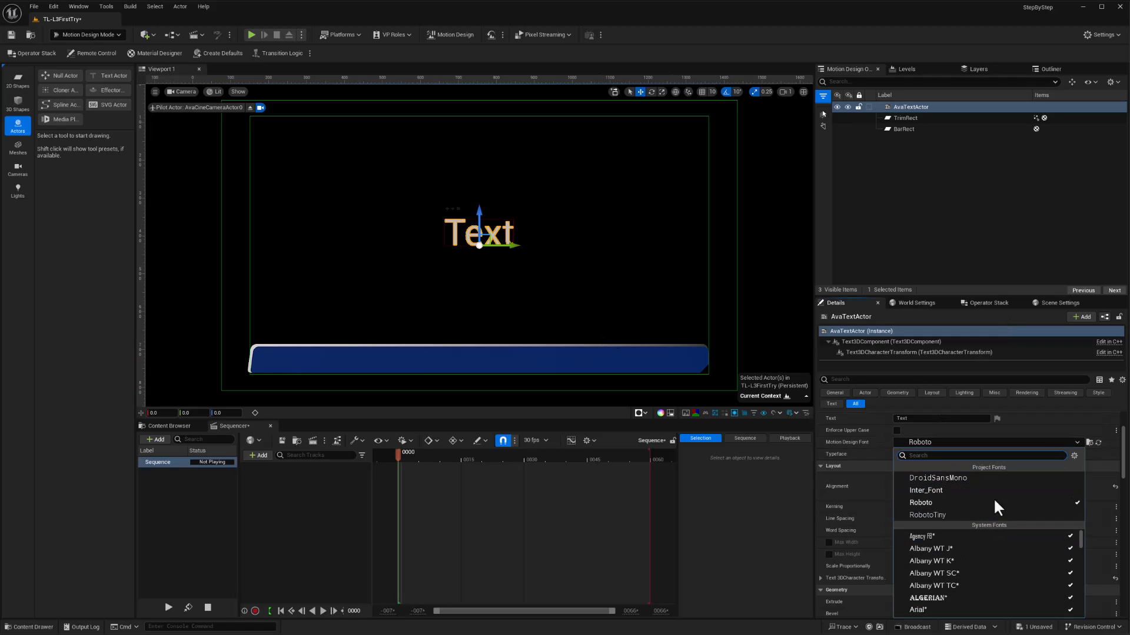
scroll(965, 559, "down", 5)
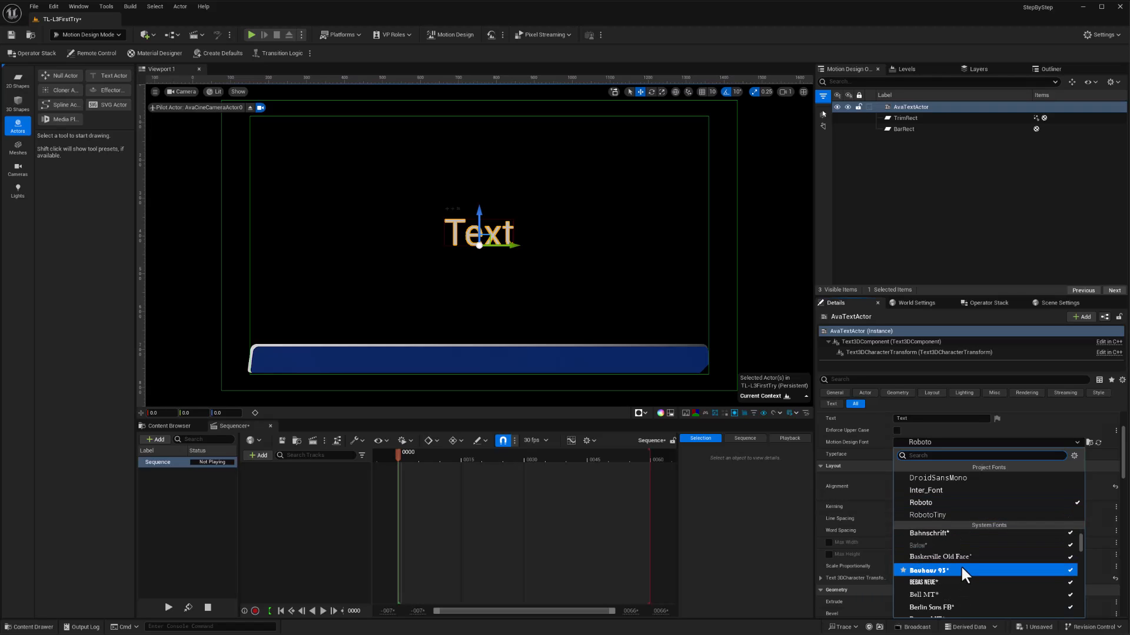
scroll(959, 567, "down", 12)
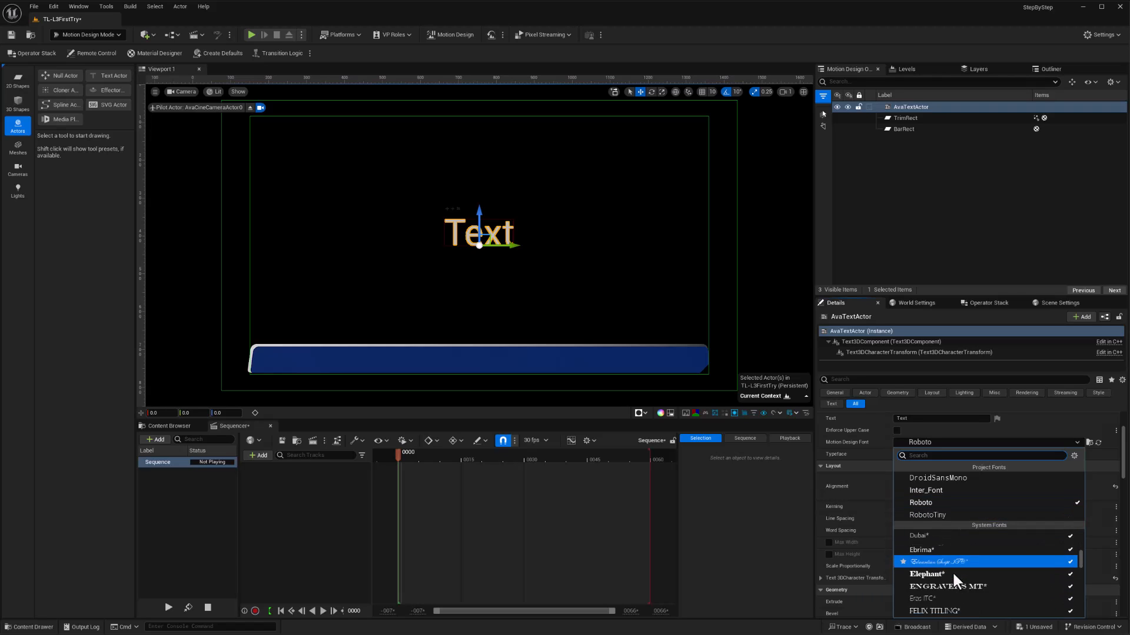
scroll(955, 573, "down", 4)
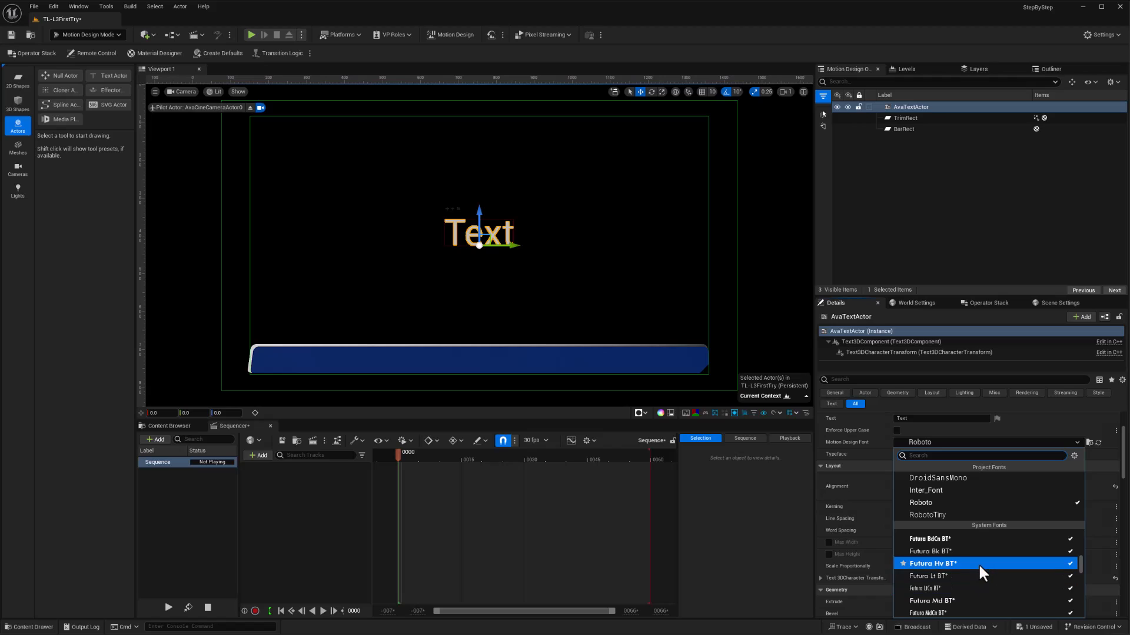
scroll(969, 549, "up", 1)
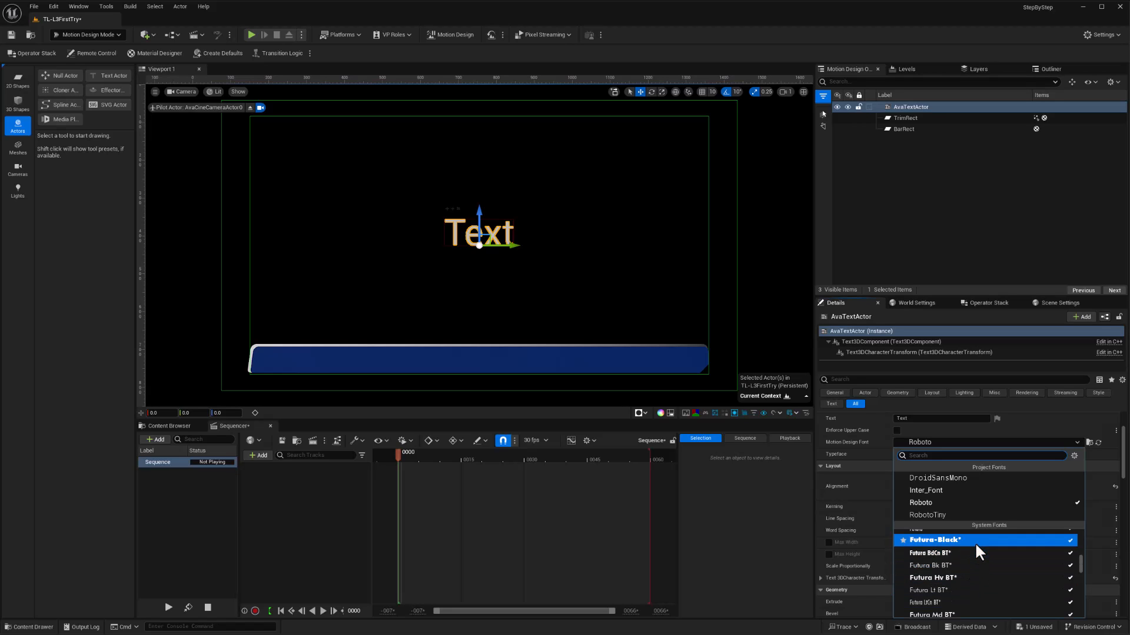
left_click(934, 579)
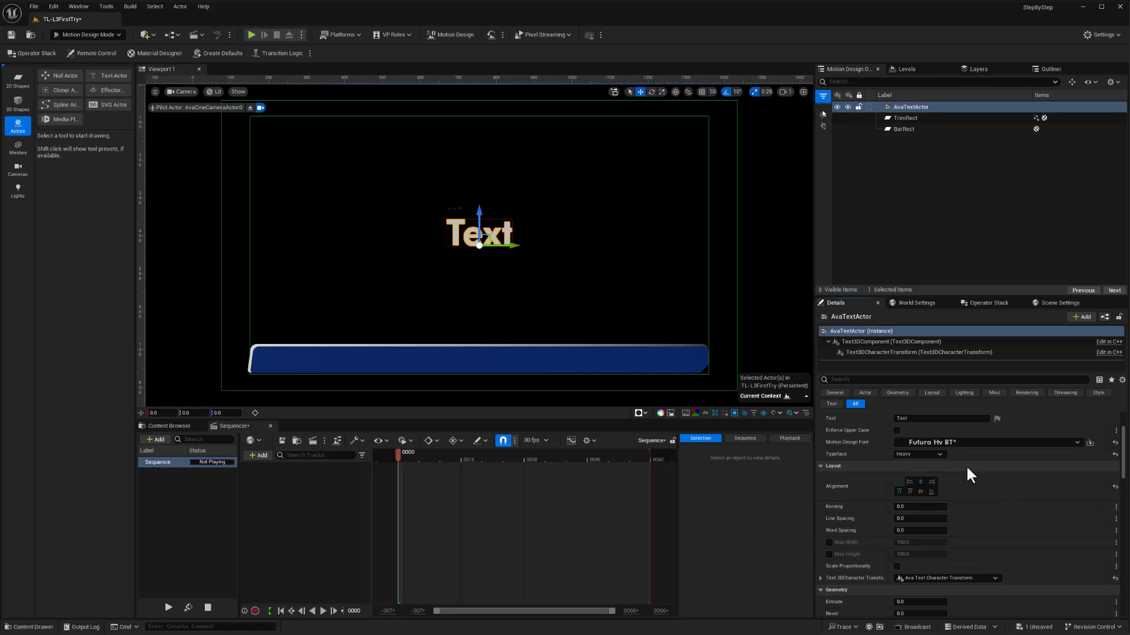
left_click(938, 455)
left_click(919, 470)
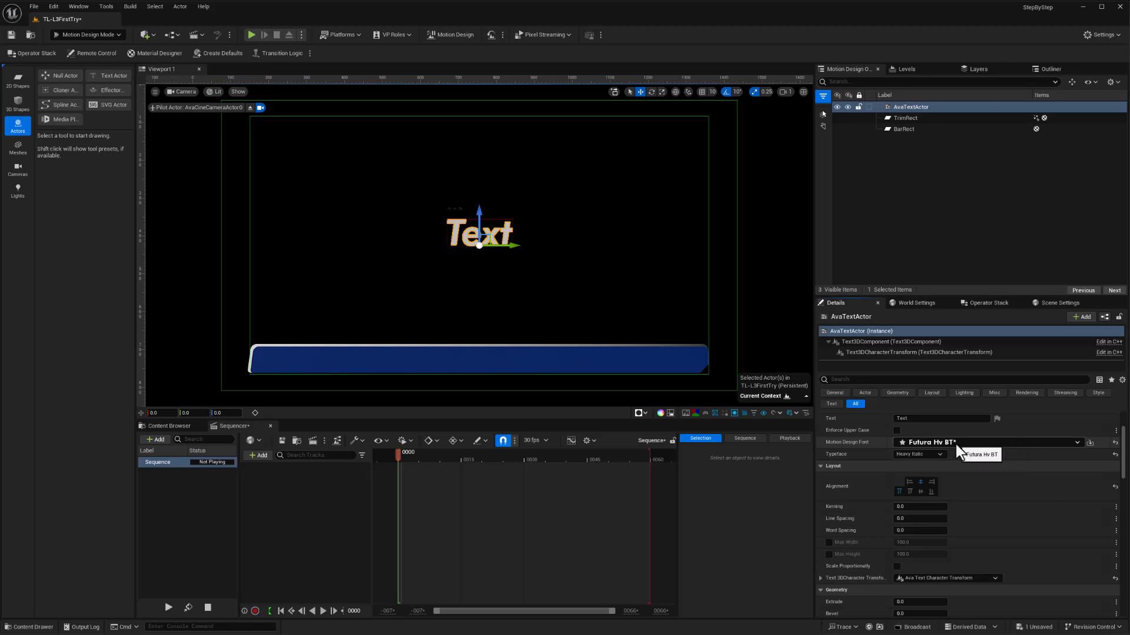
Import the Futura Hv BT font into the project, checking the SystemFonts content folder, and save the level.
left_click(1089, 443)
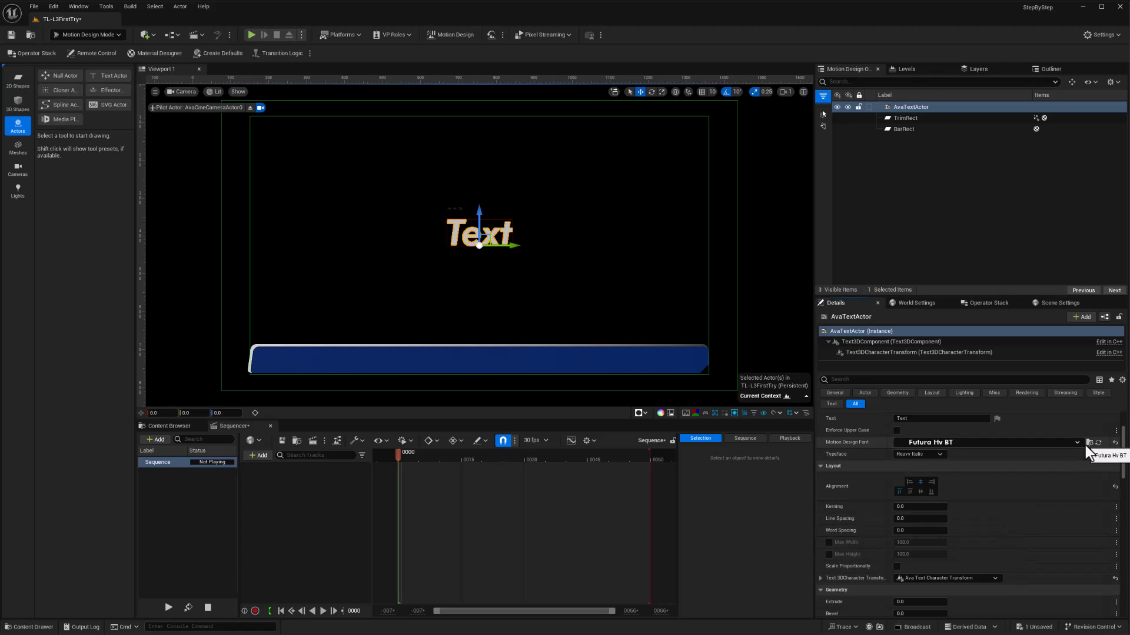
left_click(170, 427)
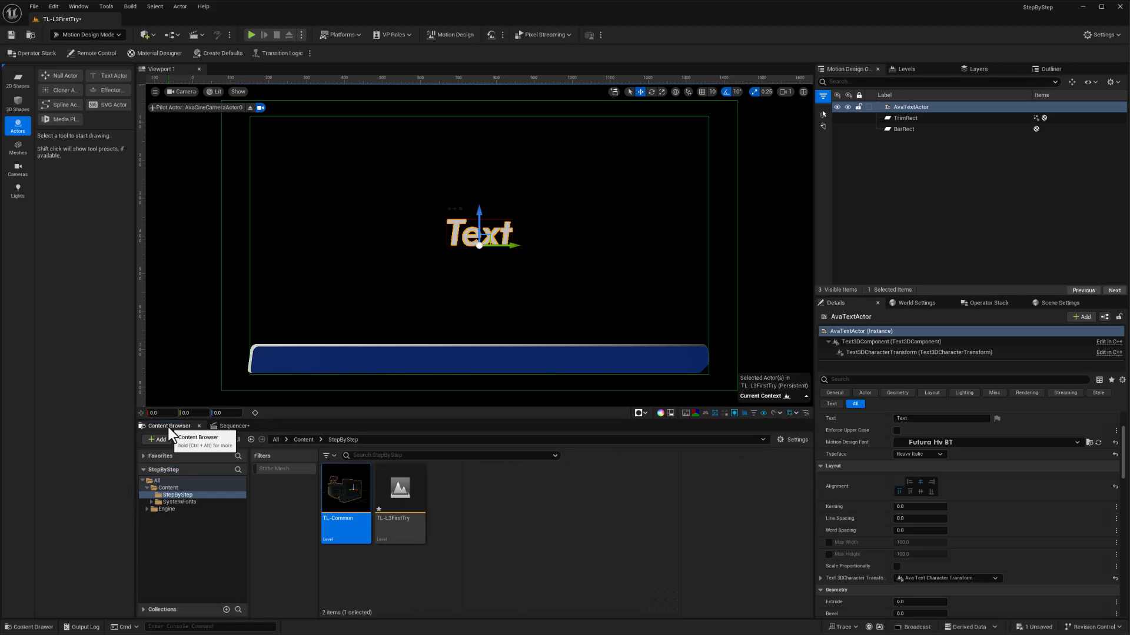
left_click(303, 440)
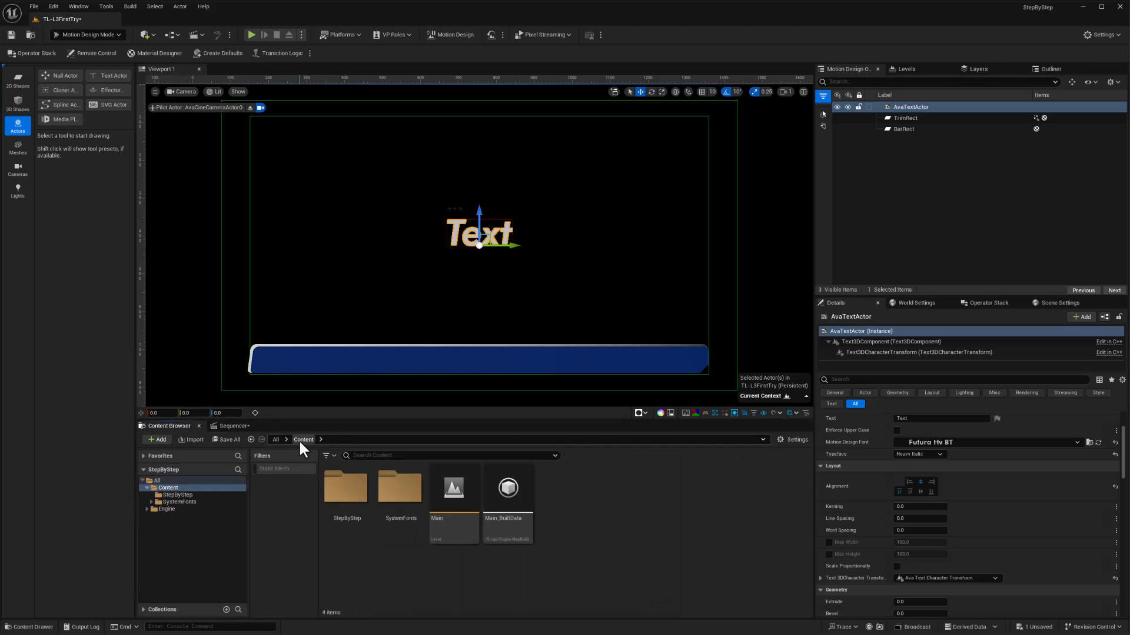
double_click(392, 490)
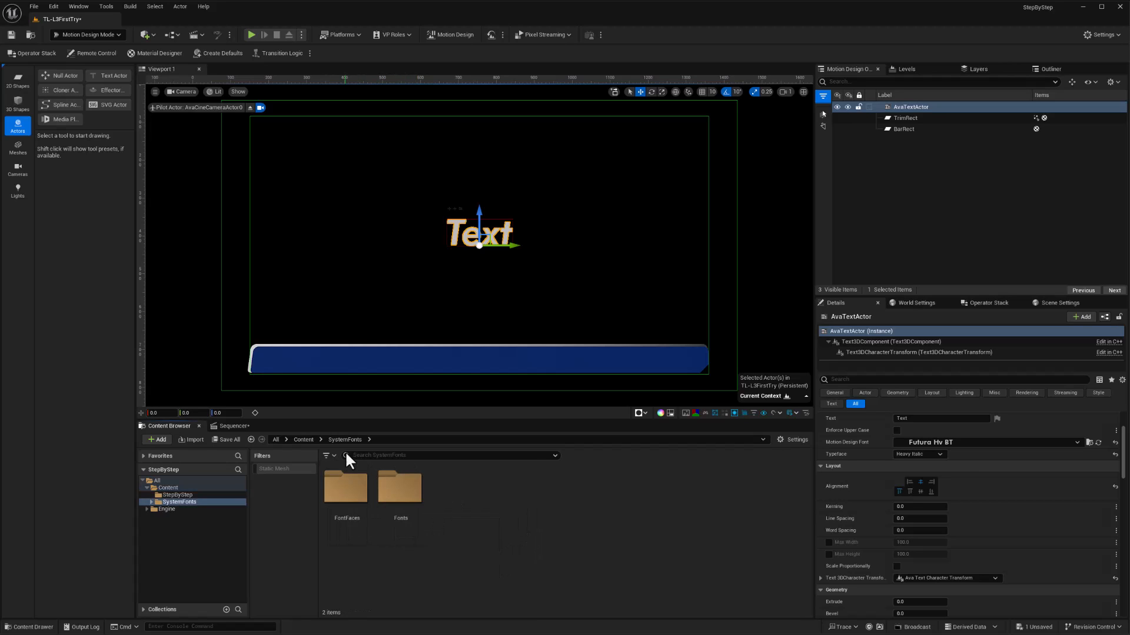
left_click(304, 439)
double_click(352, 494)
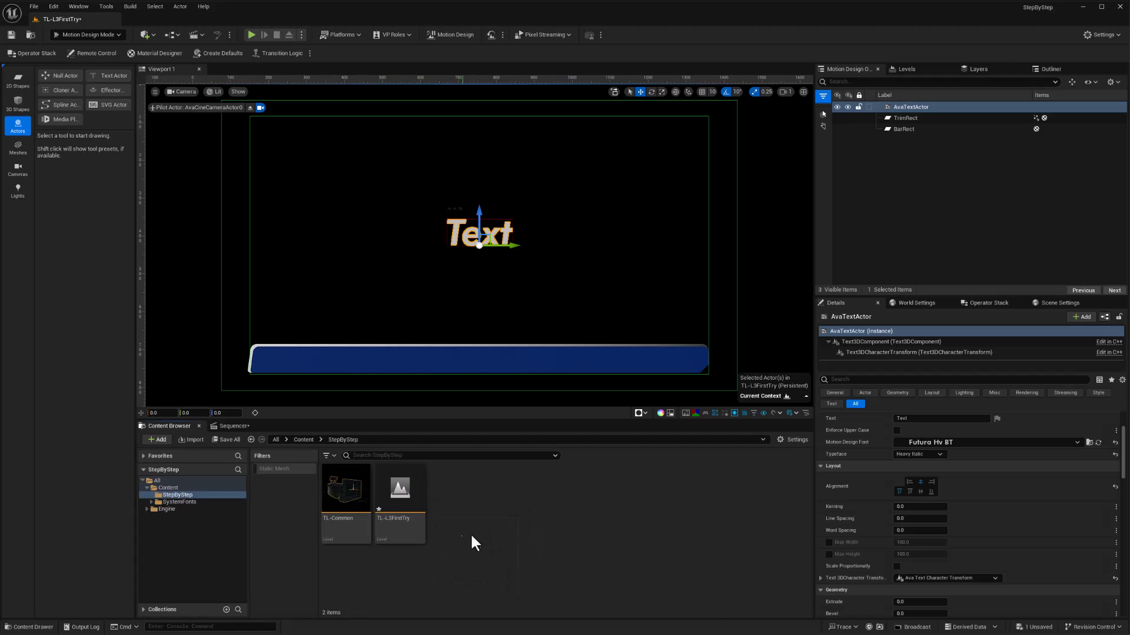
key("ctrl+s")
Move the text down onto the bar at Z about -220 and set its X location to -1 to bring it in front.
left_click_drag(480, 207, 480, 335)
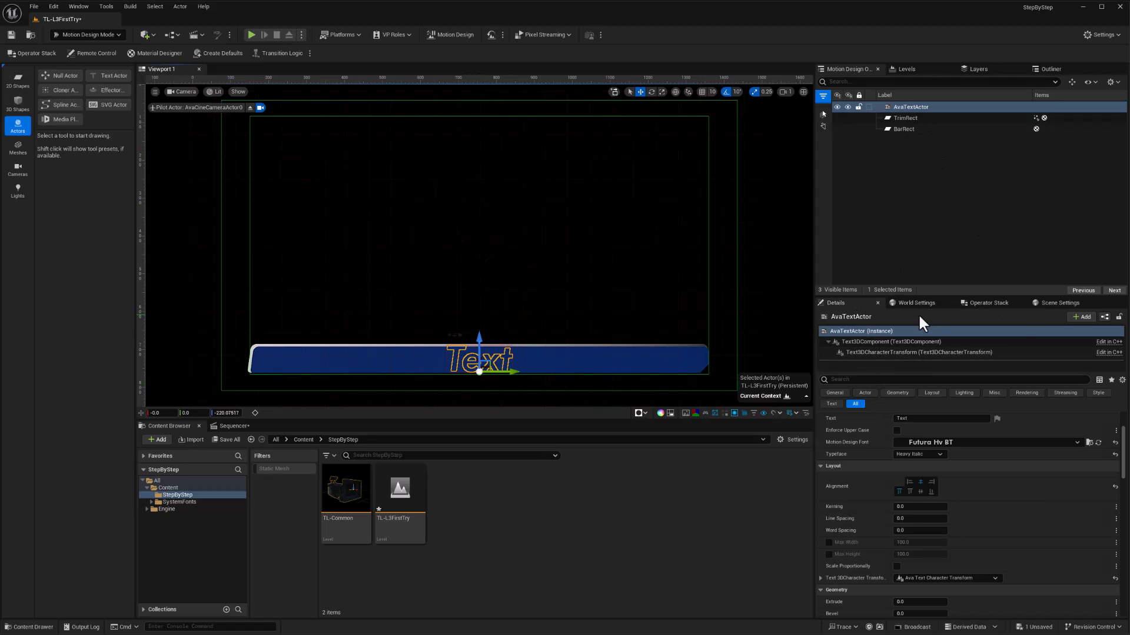
scroll(1120, 446, "up", 2)
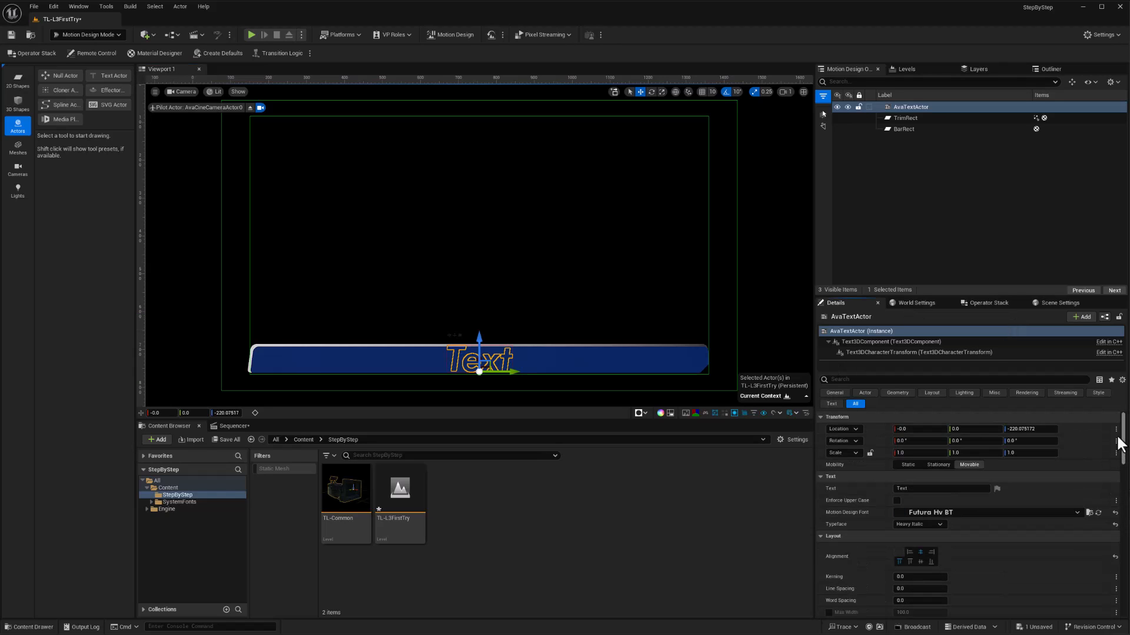
left_click(916, 430)
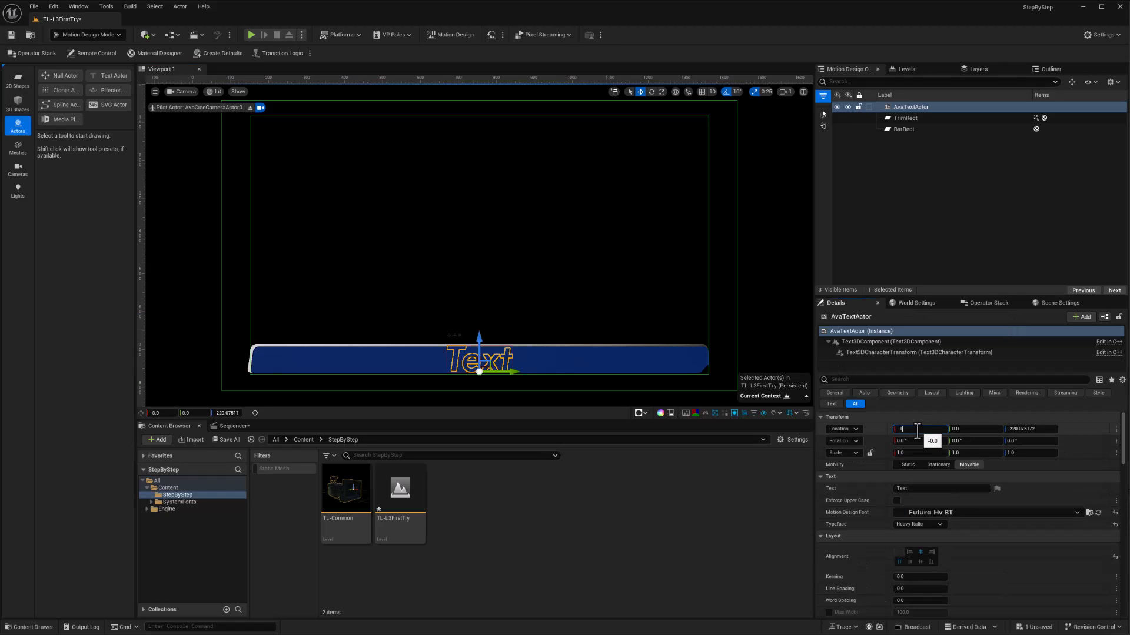
key("Return")
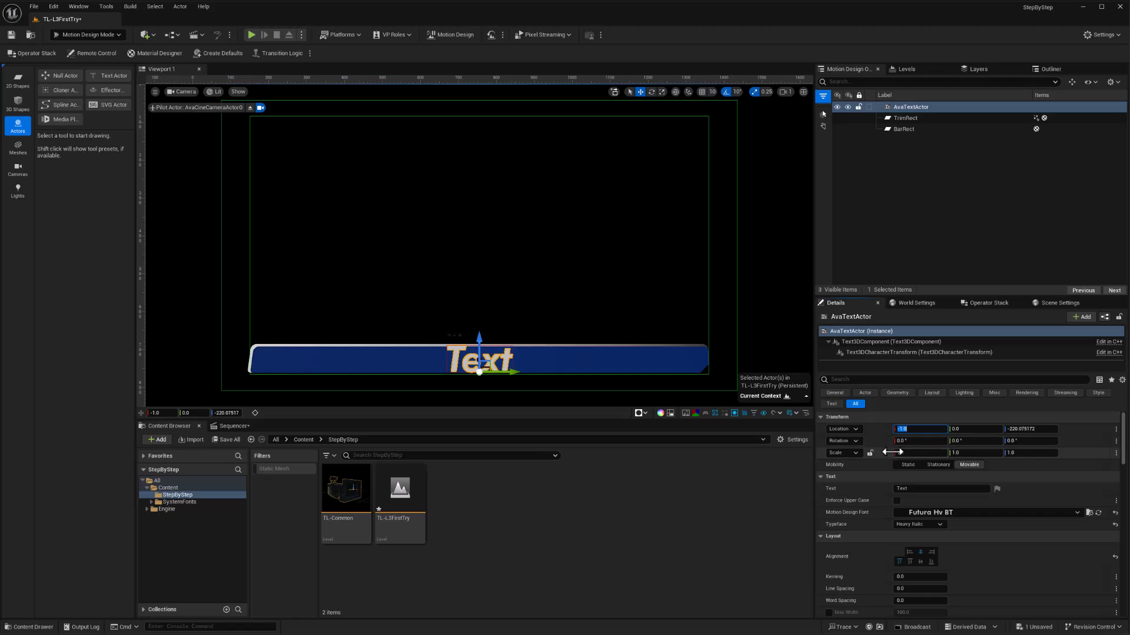
Lock the text's scale proportions, scale it uniformly to 0.7275, and raise it to Z about -214 within the bar.
left_click(869, 454)
left_click_drag(903, 453, 699, 438)
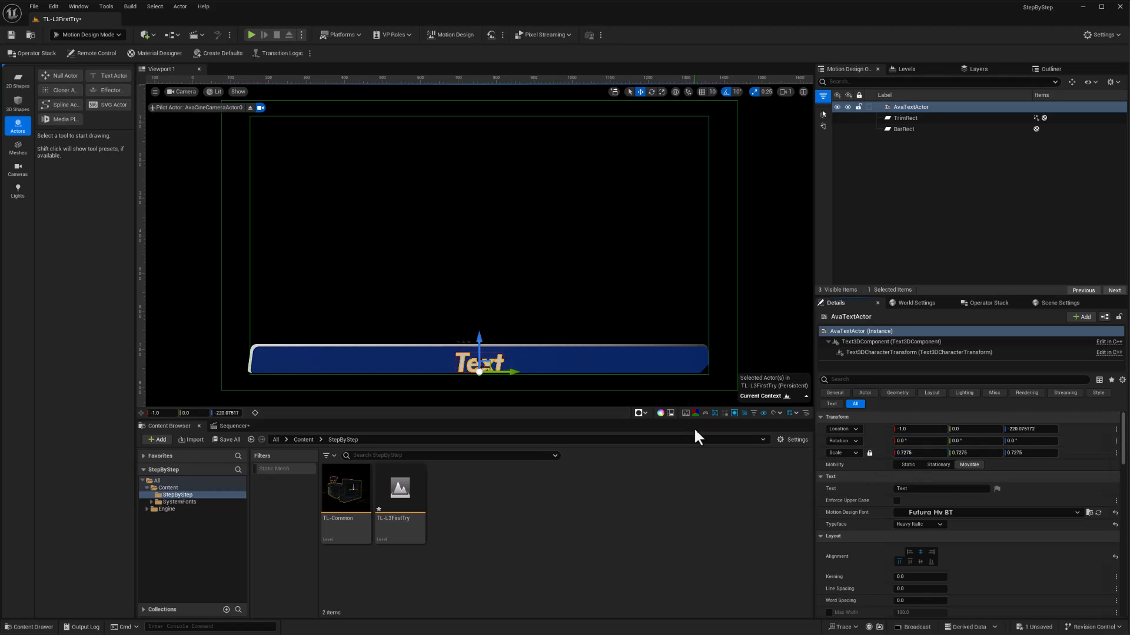
left_click_drag(478, 347, 478, 343)
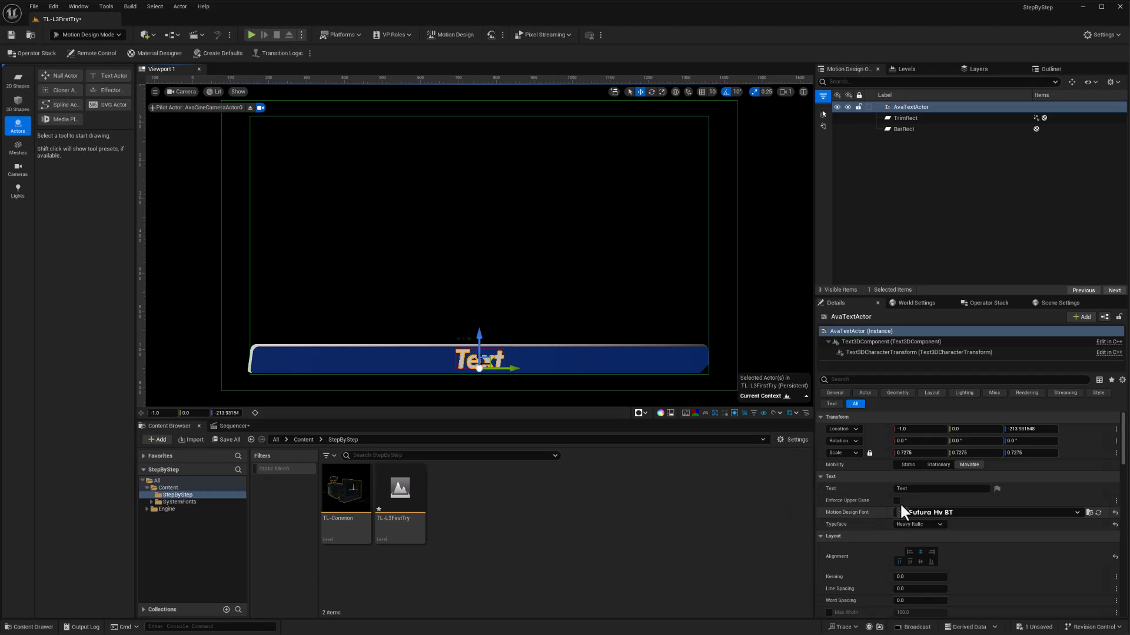
Change the text actor's wording to "This is the titleg".
left_click(908, 488)
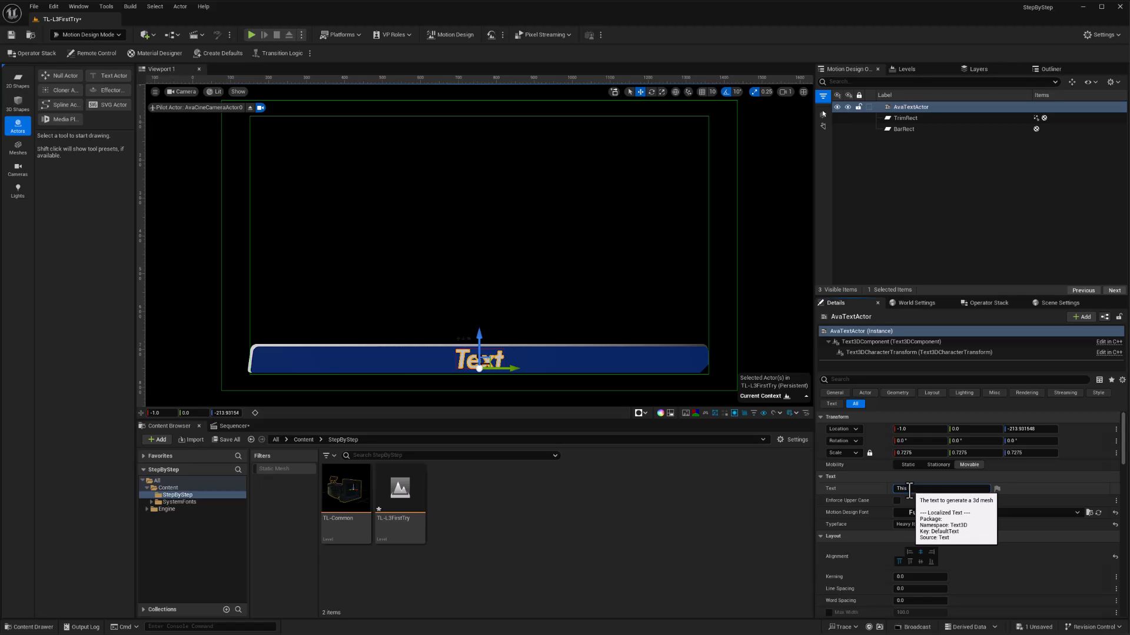
type("This is the title")
key("Return")
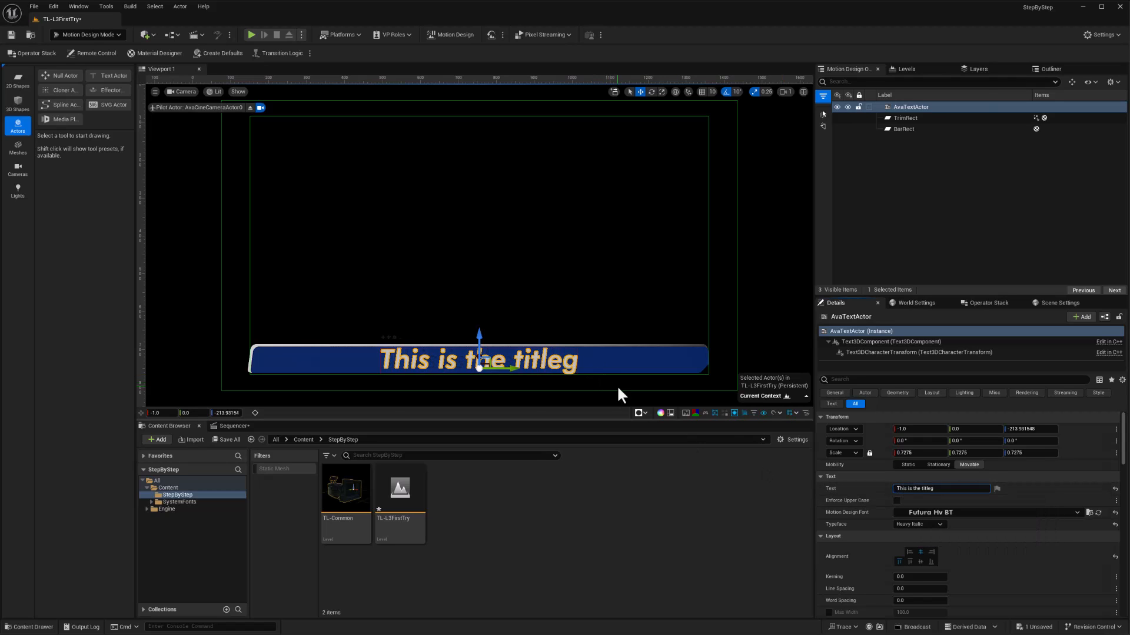
Scale the text uniformly to 0.5975, enforce upper case, and place it at Z about -213 within the bar.
left_click_drag(930, 453, 880, 453)
left_click_drag(484, 337, 483, 333)
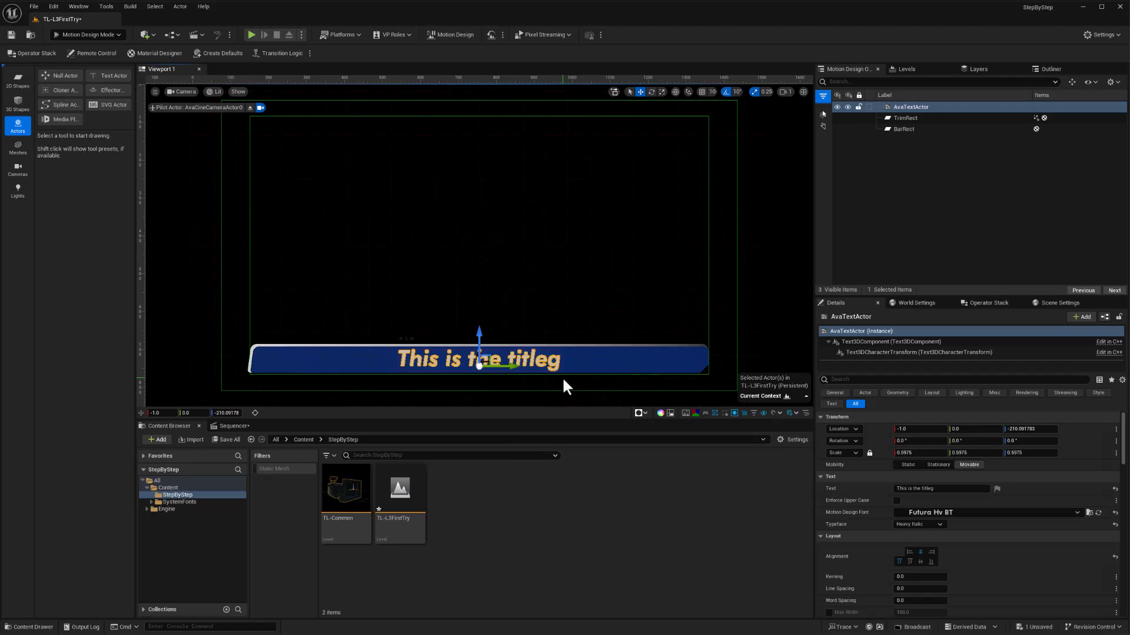
left_click(896, 500)
left_click_drag(476, 333, 479, 335)
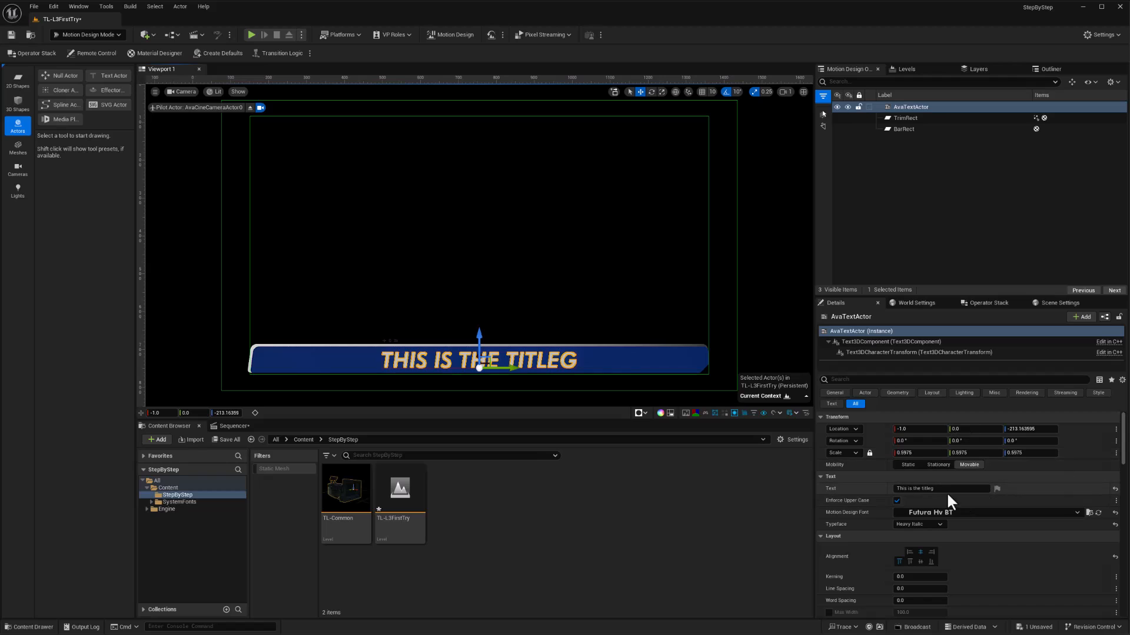
Correct the text to "This is the title" and save the level.
key("Return")
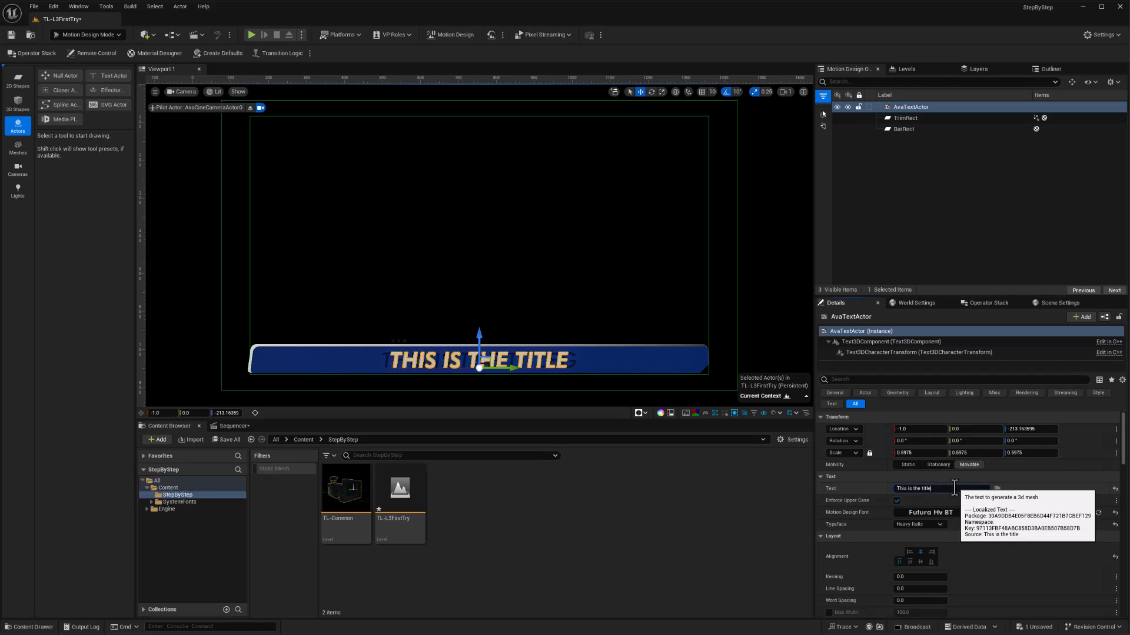
key("ctrl+s")
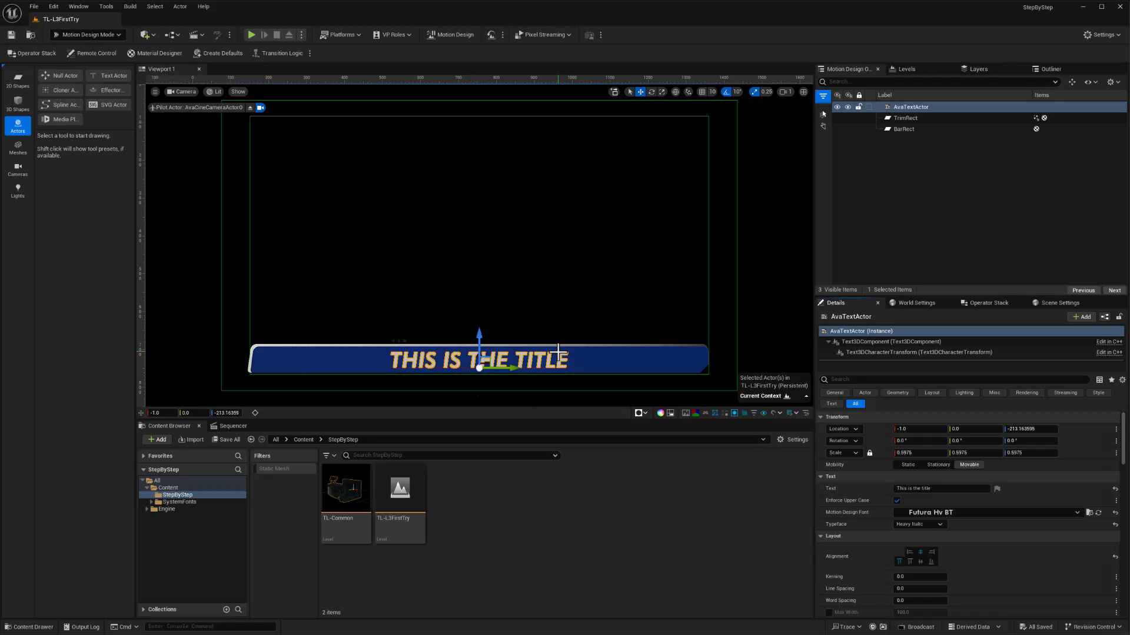
Open Remote Control for the level and expose the text actor's Text and Color properties.
left_click(94, 54)
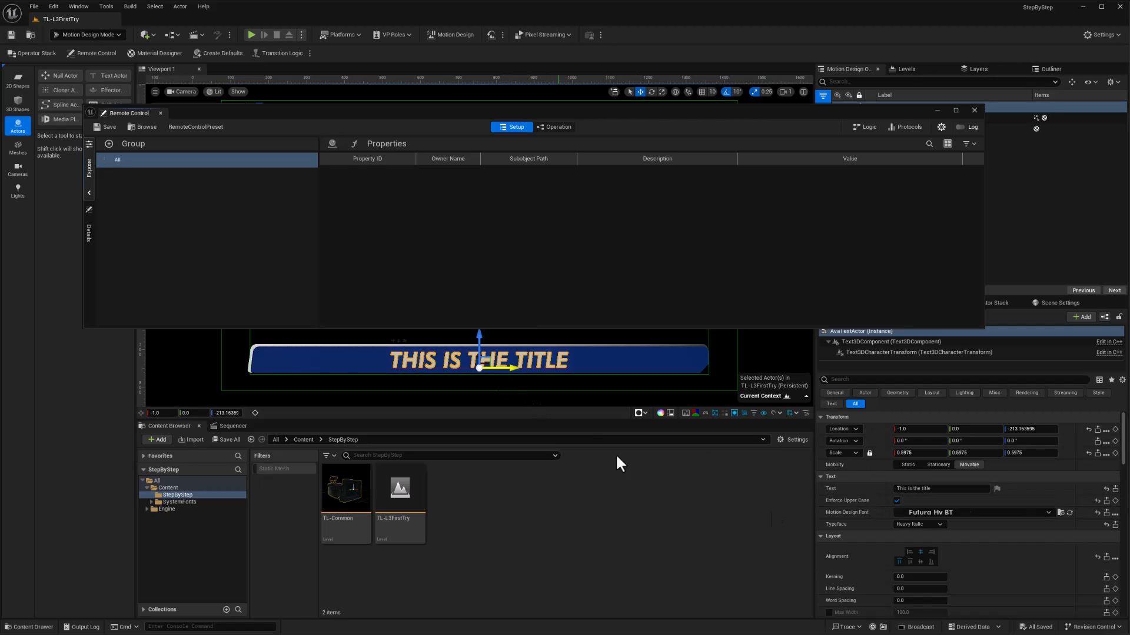
left_click(1114, 488)
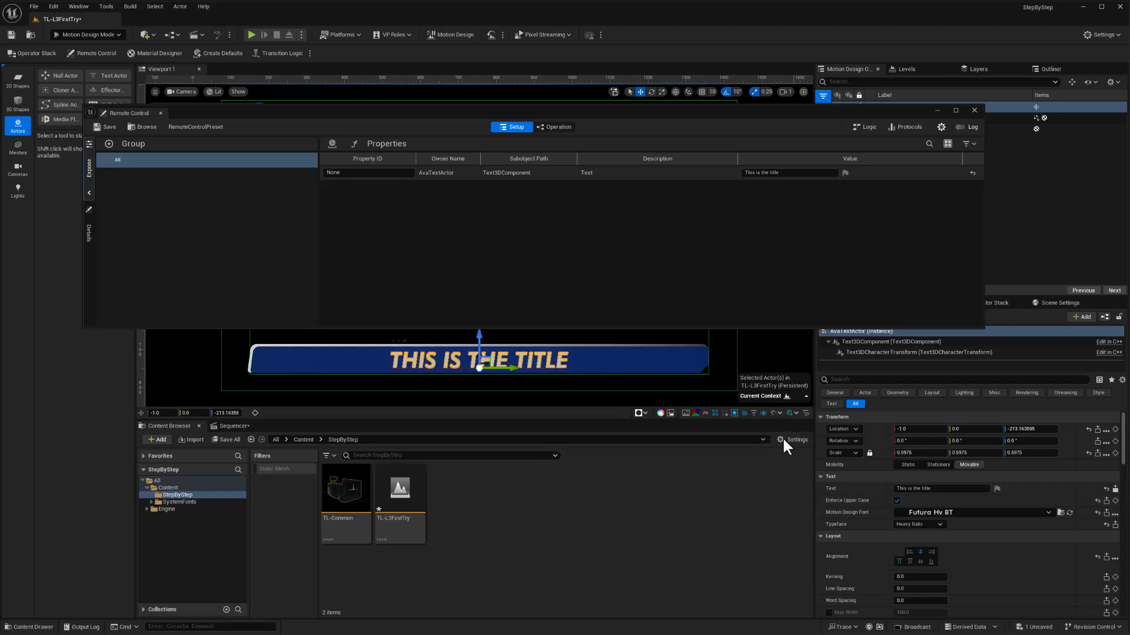
scroll(973, 536, "down", 3)
scroll(977, 535, "down", 6)
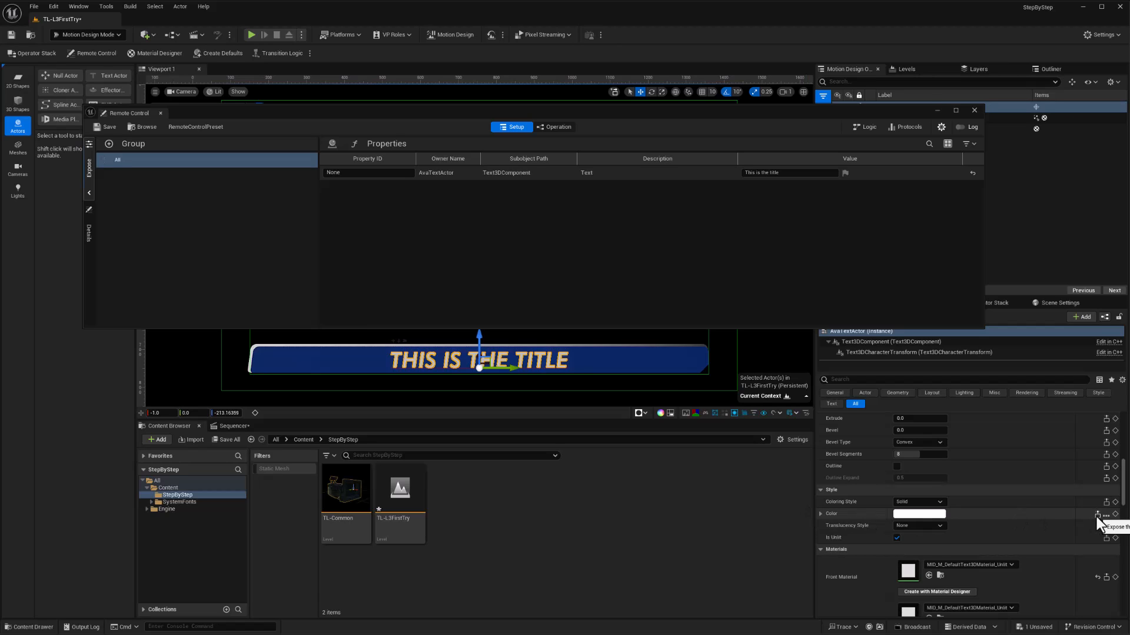
left_click(1114, 515)
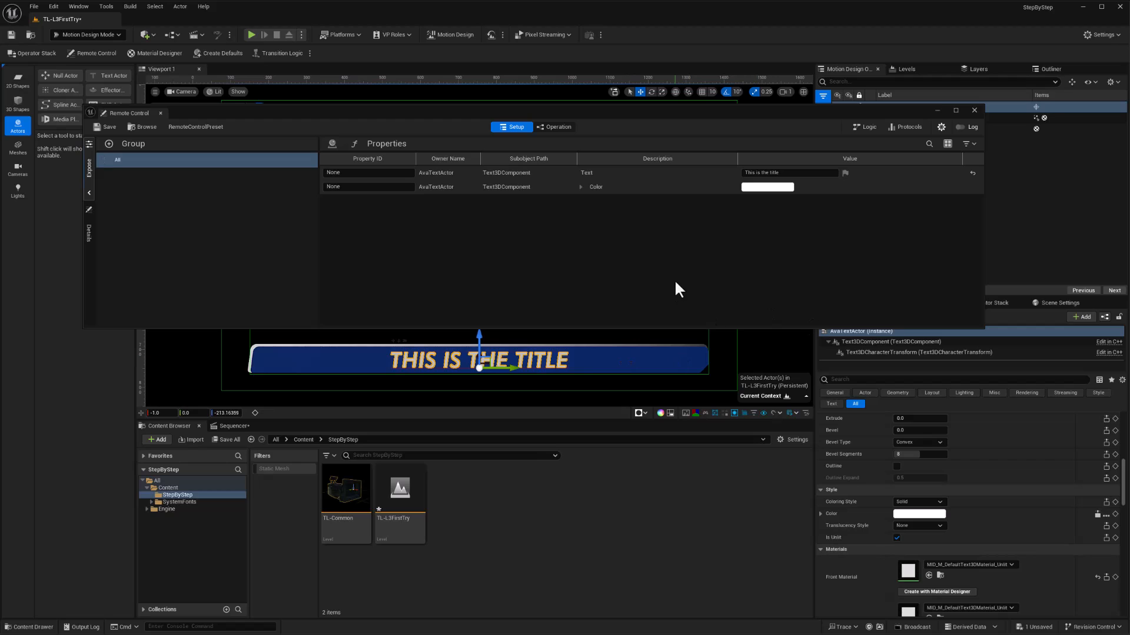
Select the blue bar and expose its Simple Color property to Remote Control.
left_click(622, 356)
scroll(1009, 441, "up", 4)
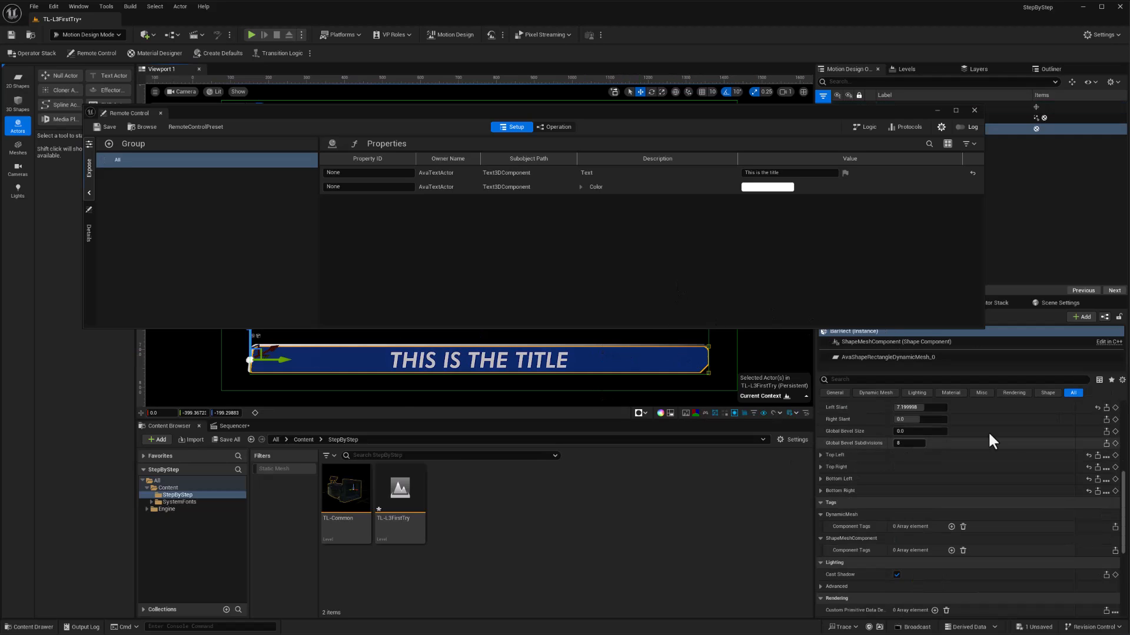
scroll(1015, 445, "up", 5)
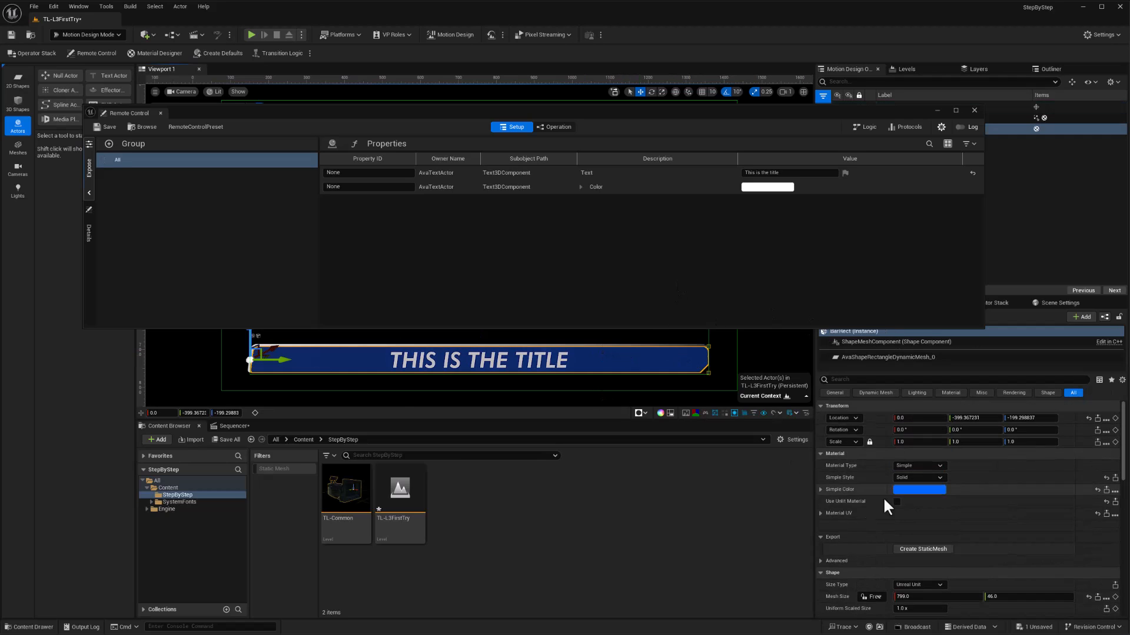
left_click(1106, 490)
Set the exposed properties' IDs to TitleText for the text, TextColor for its color, and BarColor for the bar's simple color.
left_click(360, 173)
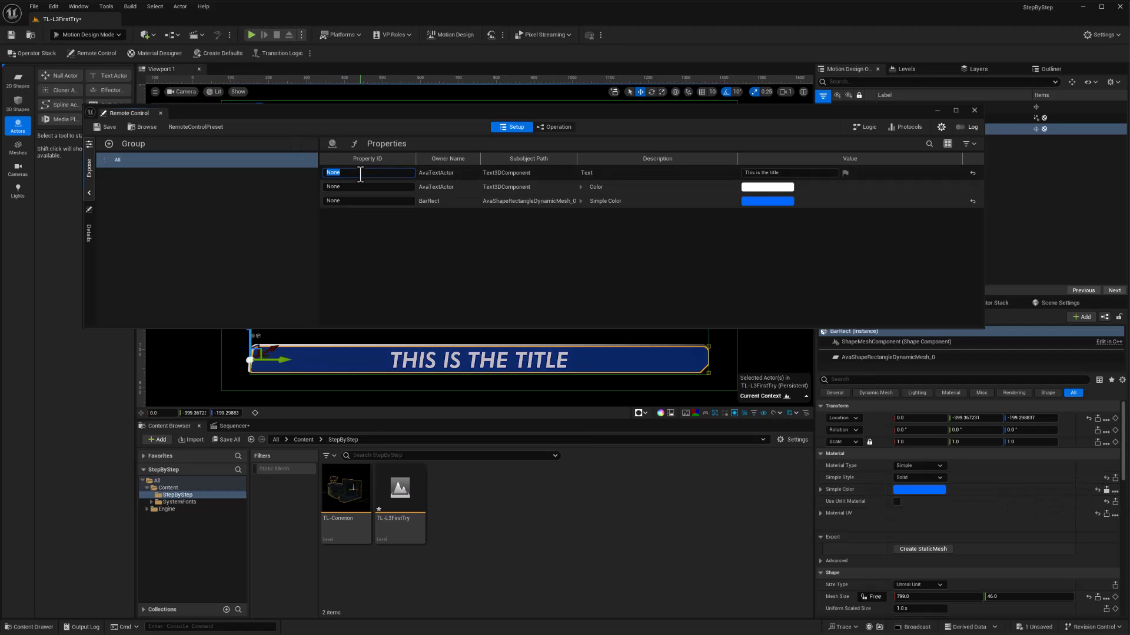
type("TitleText")
left_click(339, 186)
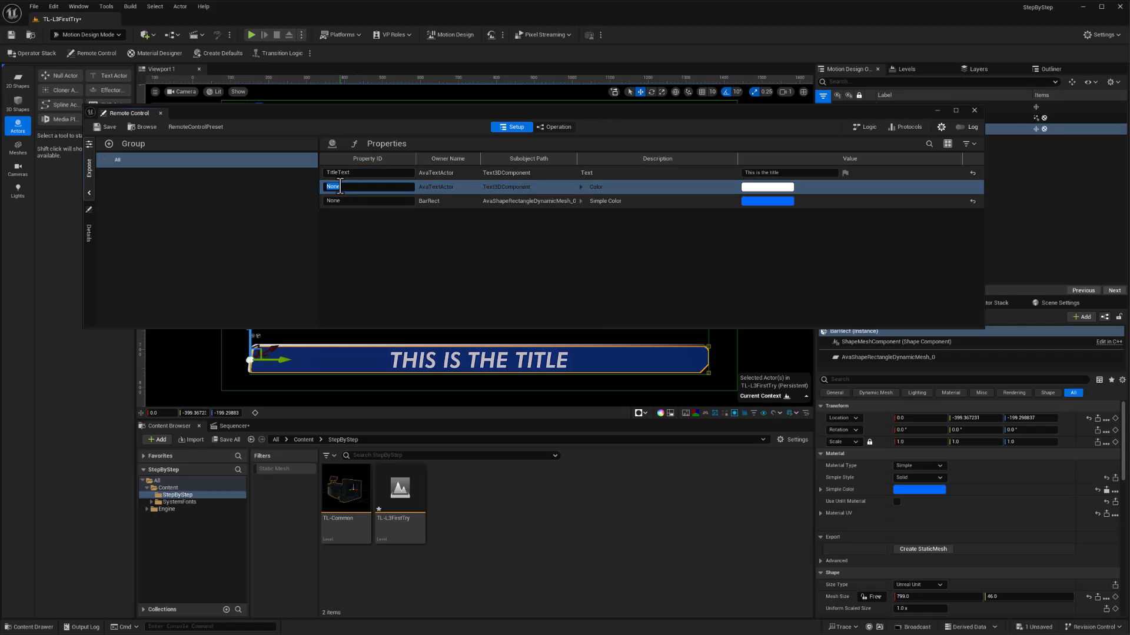
type("TextColor")
left_click(332, 201)
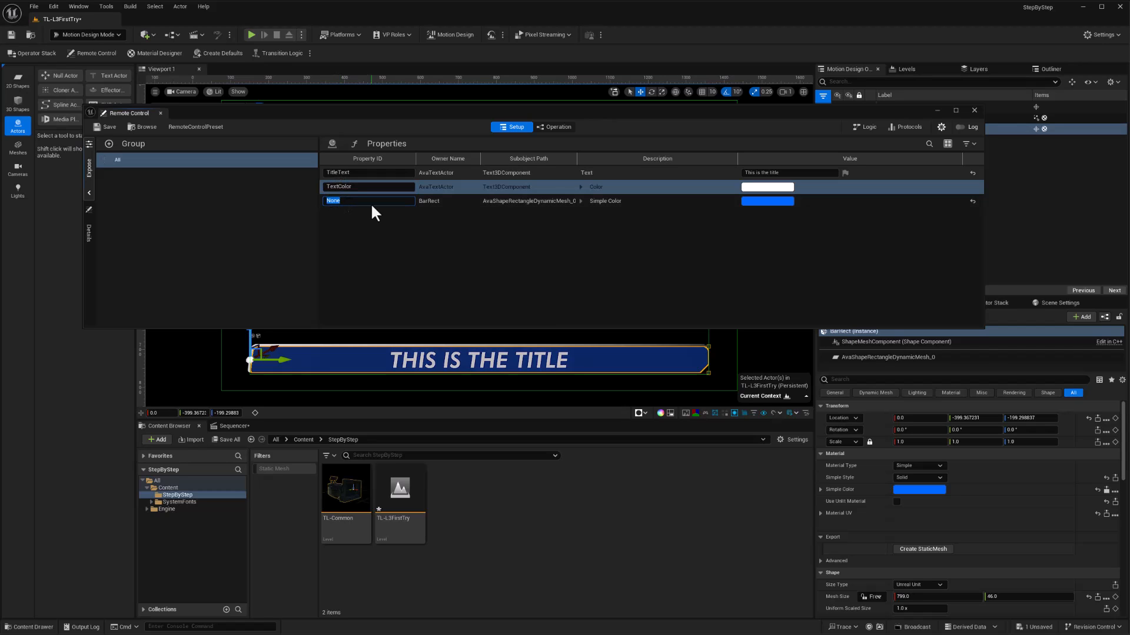
type("BarColor")
left_click(412, 237)
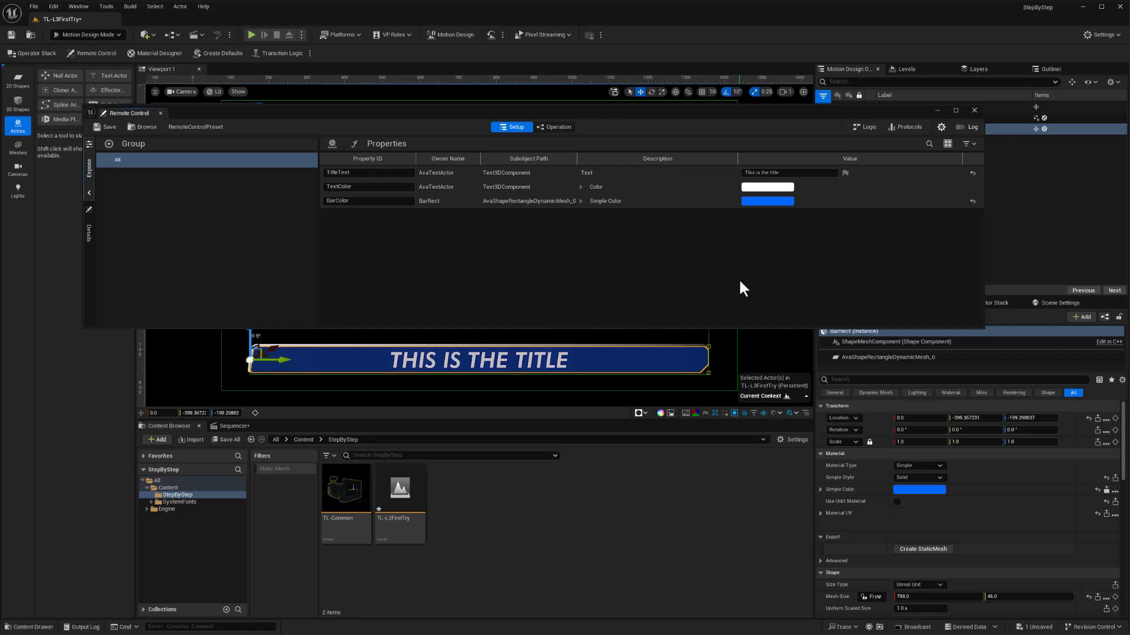
Show the Remote Control logic and add one String controller and two Color controllers.
left_click(863, 128)
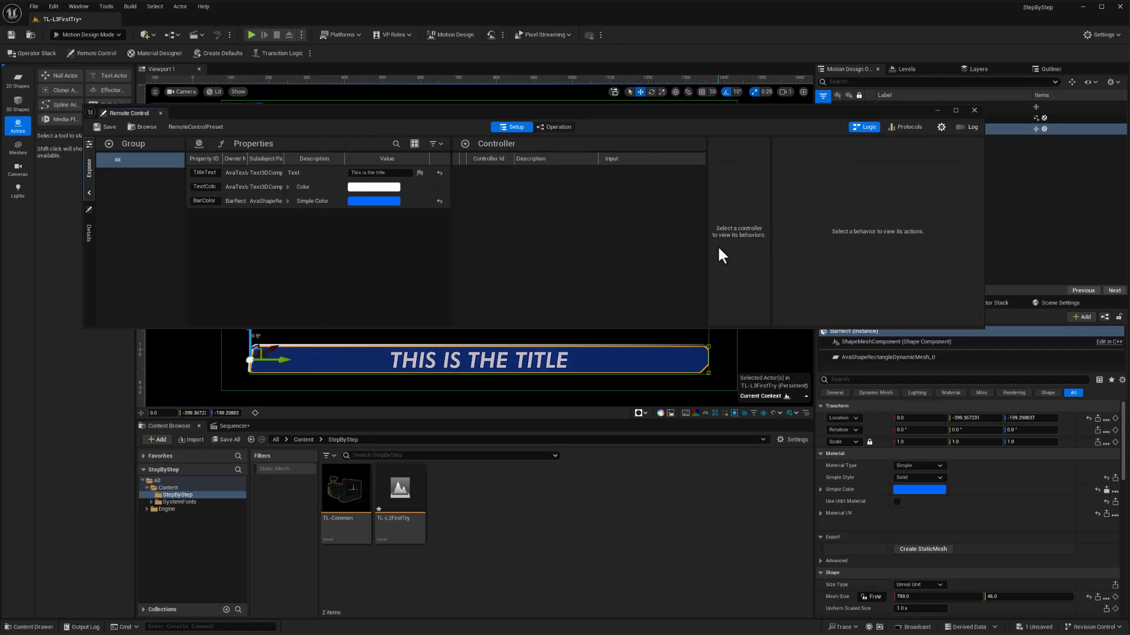
left_click(465, 144)
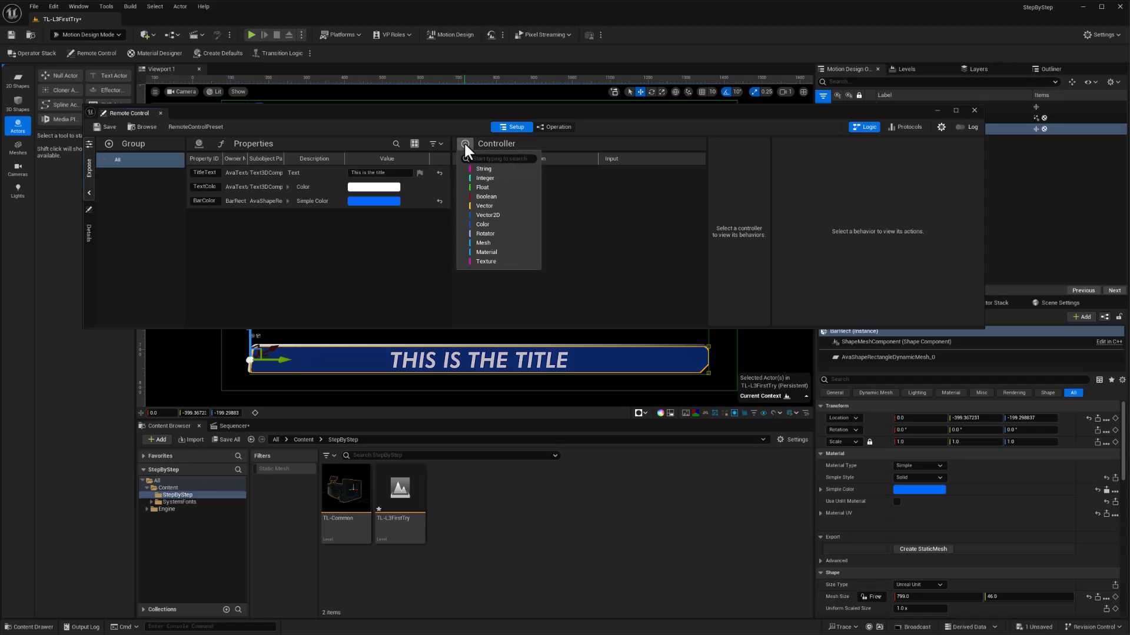
left_click(469, 168)
left_click(463, 141)
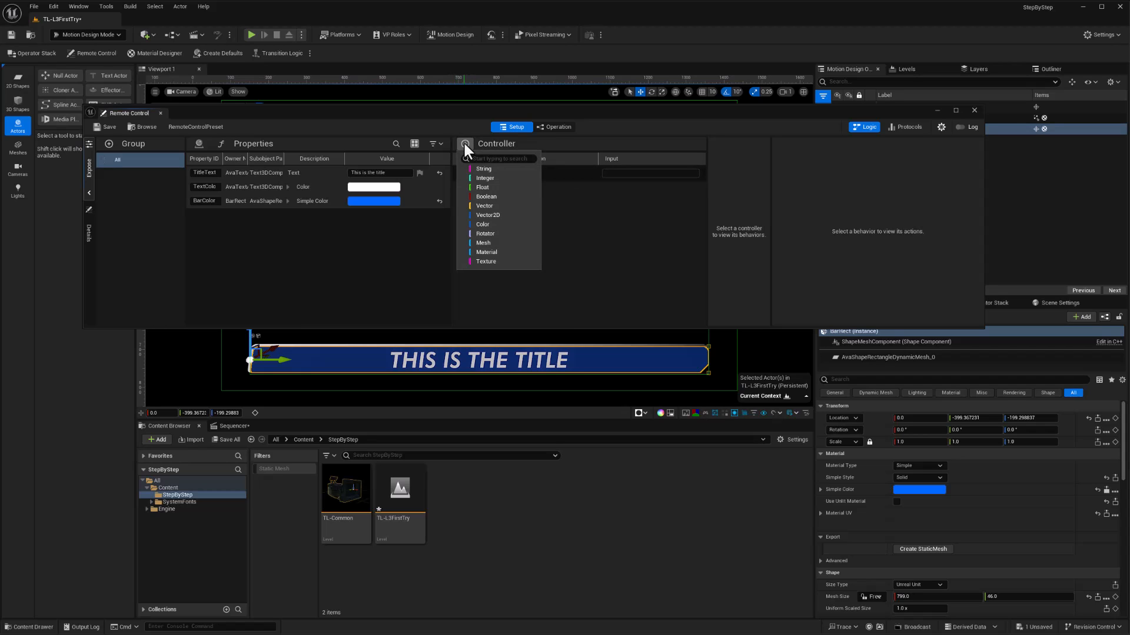
left_click(482, 223)
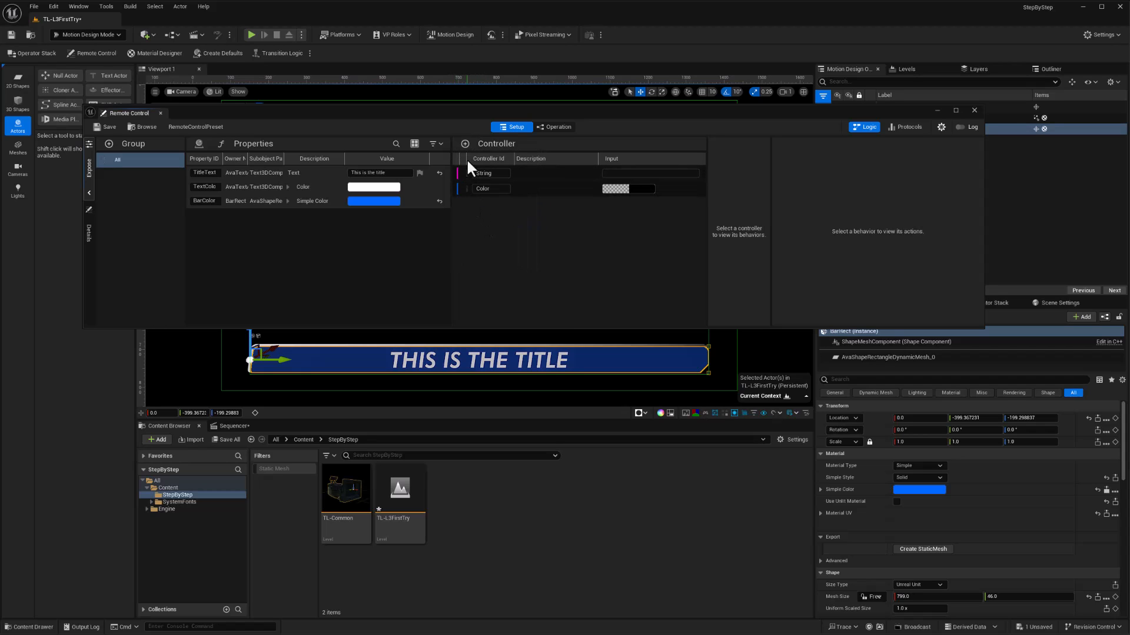
left_click(465, 143)
left_click(471, 224)
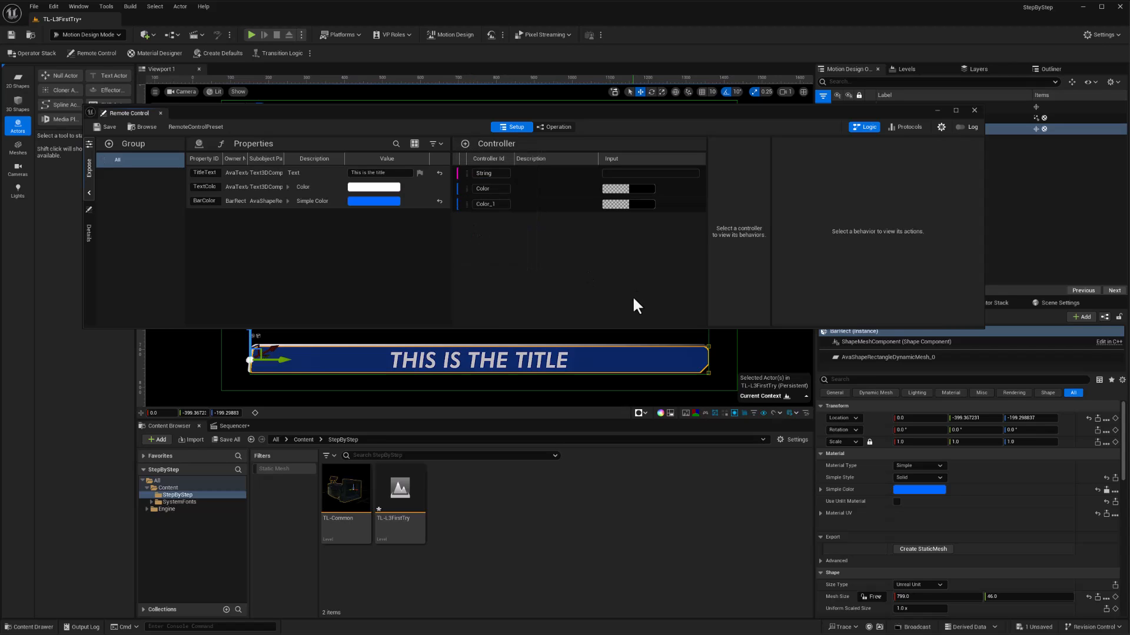
Rename the String controller to T001 and the two Color controllers to C001 and C002.
double_click(488, 174)
type("T00")
double_click(493, 188)
type("C0")
double_click(499, 204)
type("C002")
key("Return")
Set controller C002's color to dark blue and controller C001's color to white.
left_click(631, 204)
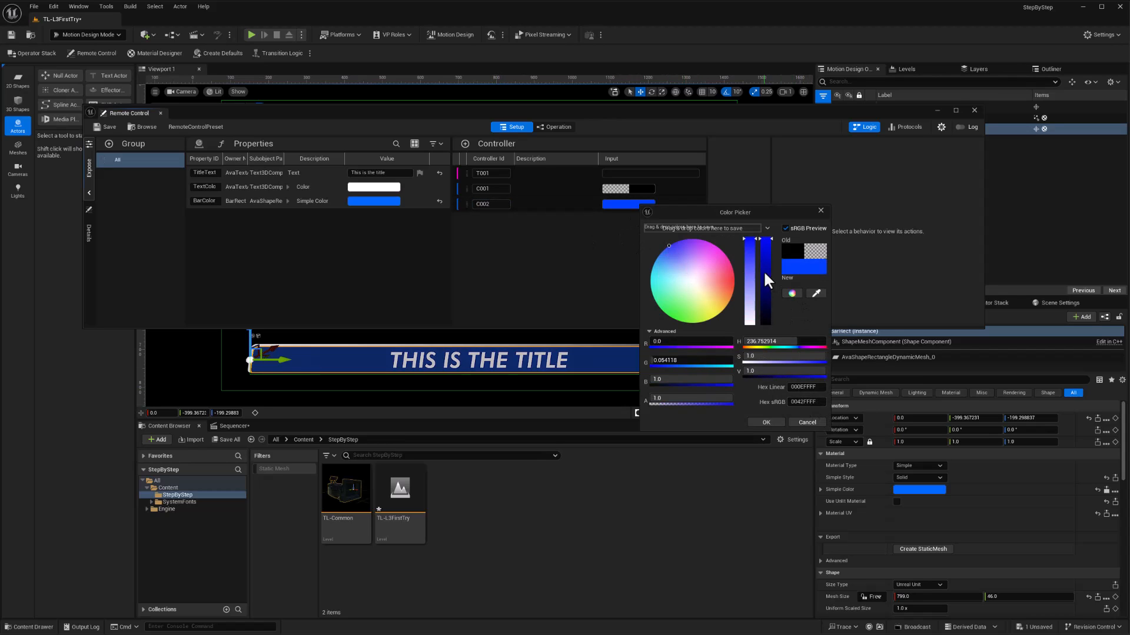
left_click_drag(764, 270, 764, 289)
left_click(766, 422)
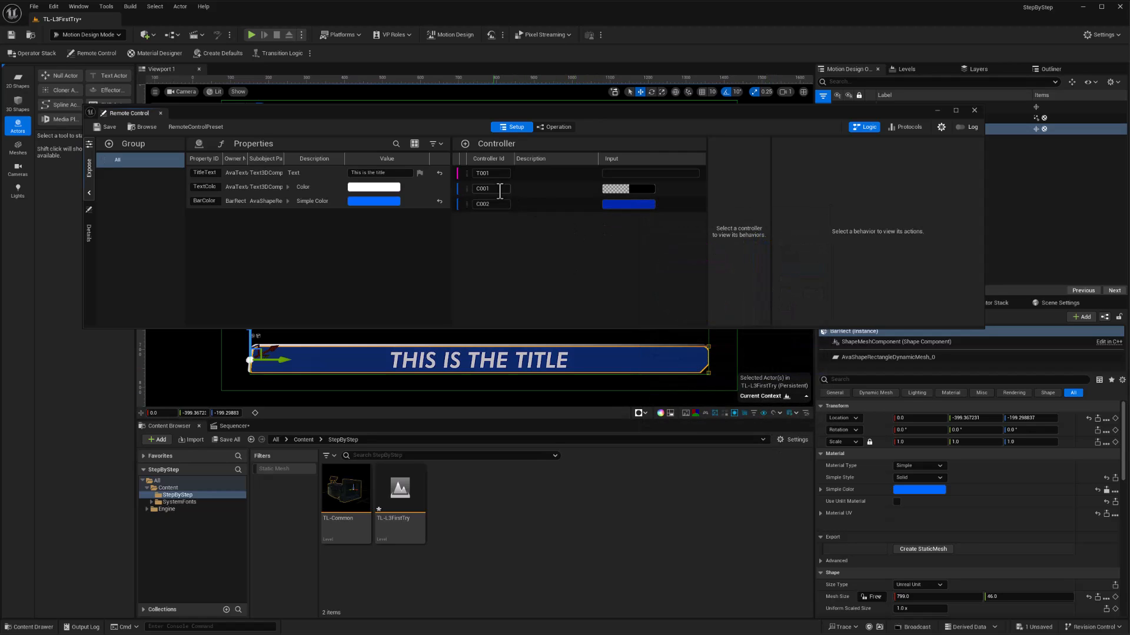
left_click(646, 189)
left_click_drag(775, 304, 773, 223)
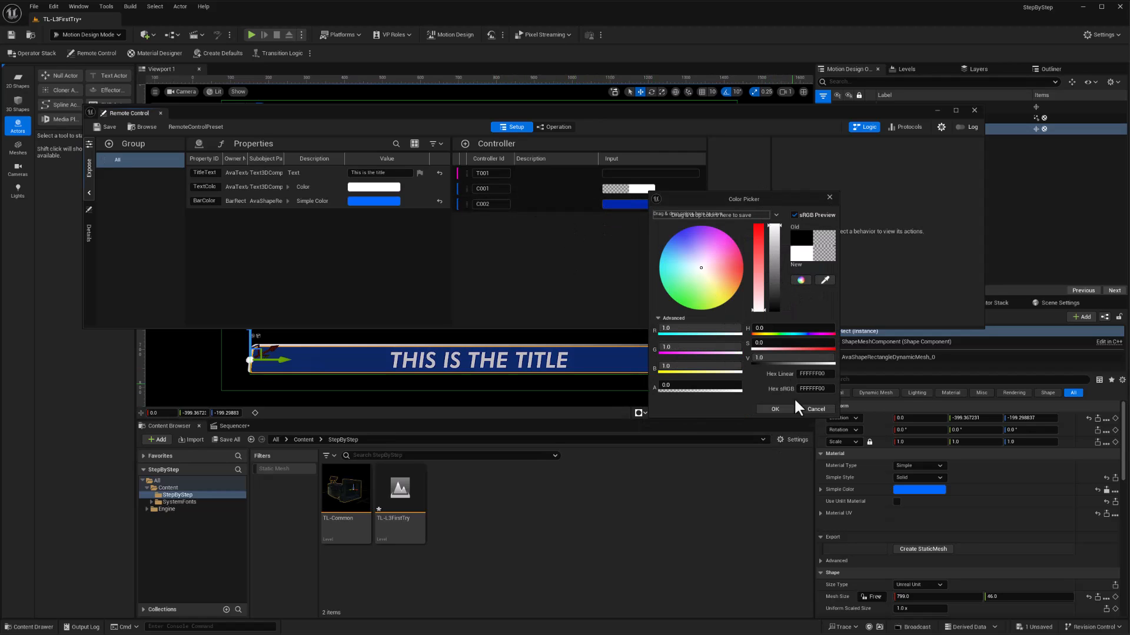
left_click(776, 408)
Enter "Hello world" as the input value of controller T001.
left_click(616, 173)
type("Hello world")
key("Return")
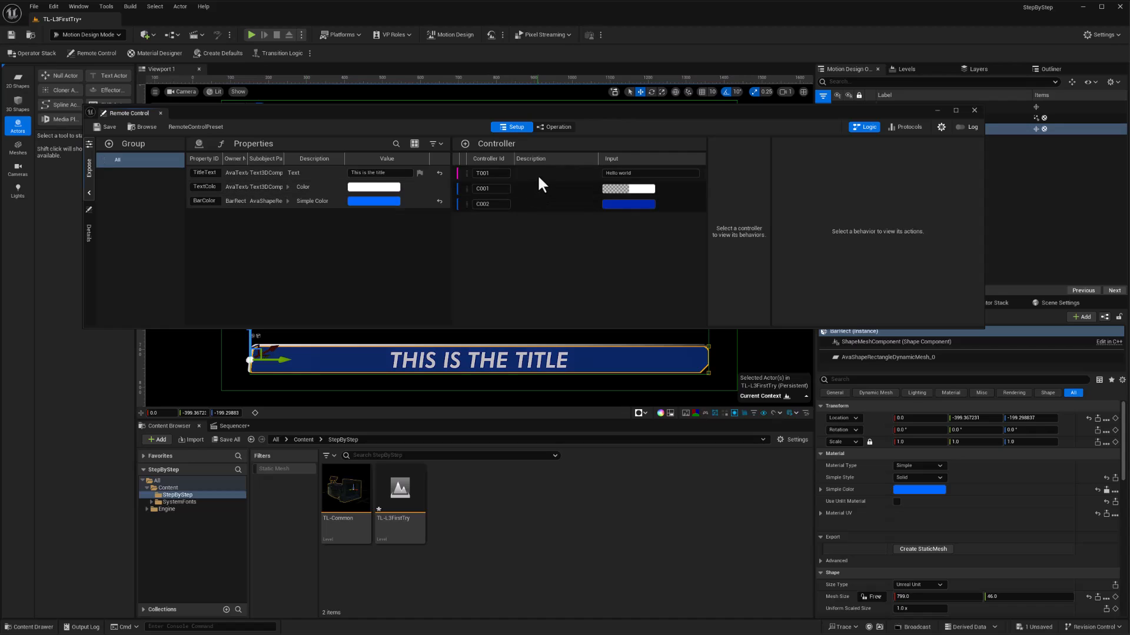
Add a Bind behavior to controller T001 and assign the TitleText property as its action.
left_click(514, 174)
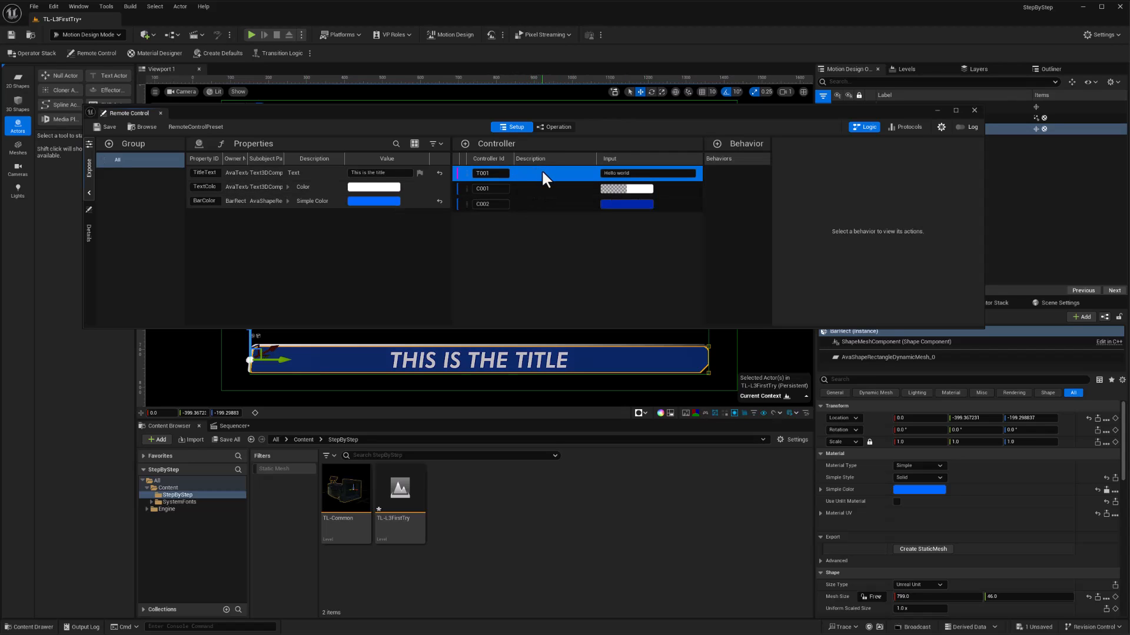
left_click(715, 144)
left_click(726, 155)
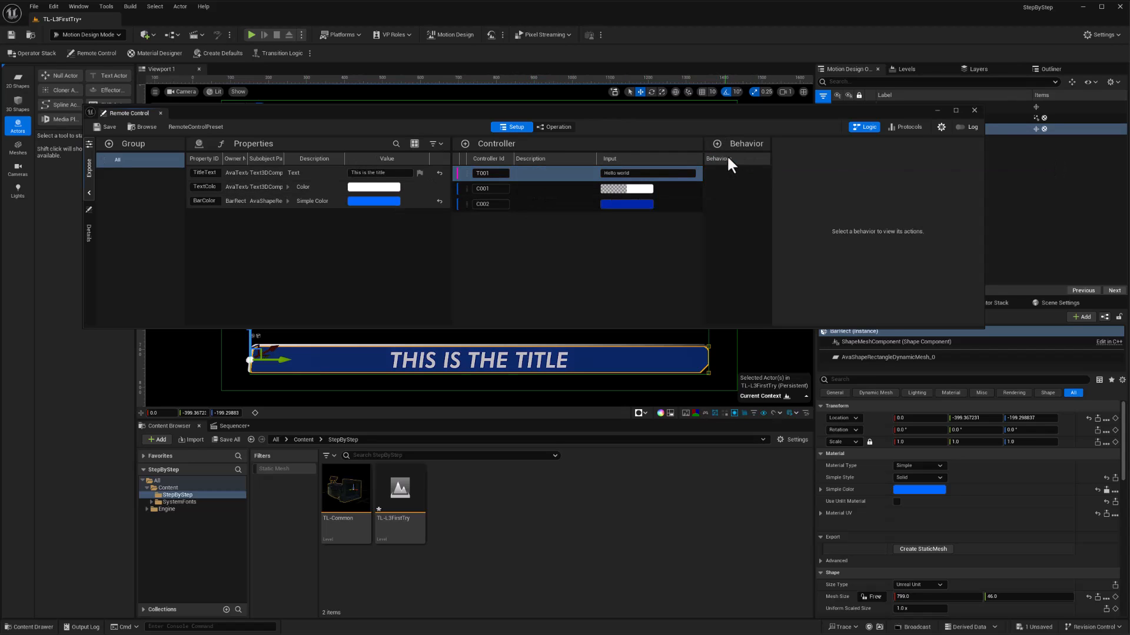
left_click(736, 175)
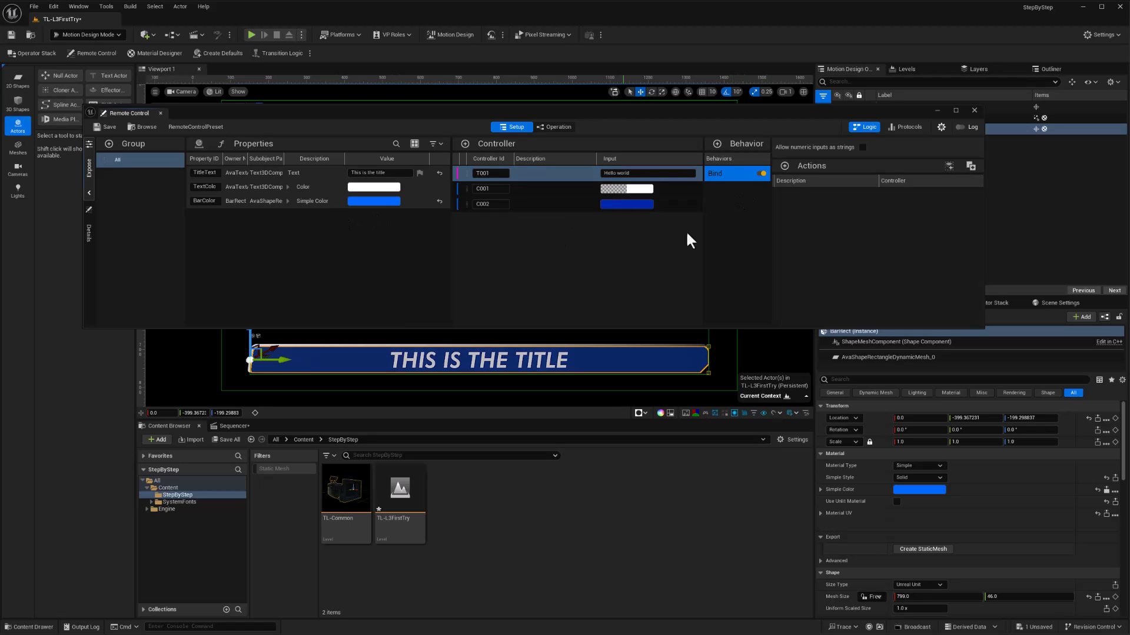
left_click_drag(269, 174, 797, 223)
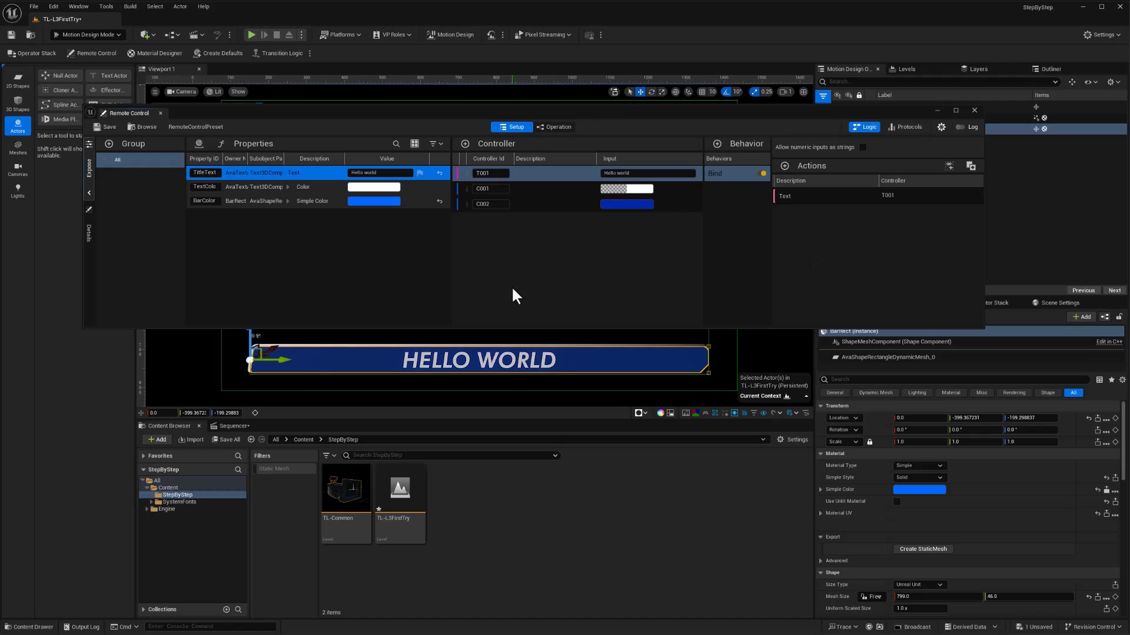
Bind the TextColor property to controller C001 and BarColor to controller C002, and show the actions of C002's Bind behavior.
left_click_drag(239, 189, 546, 185)
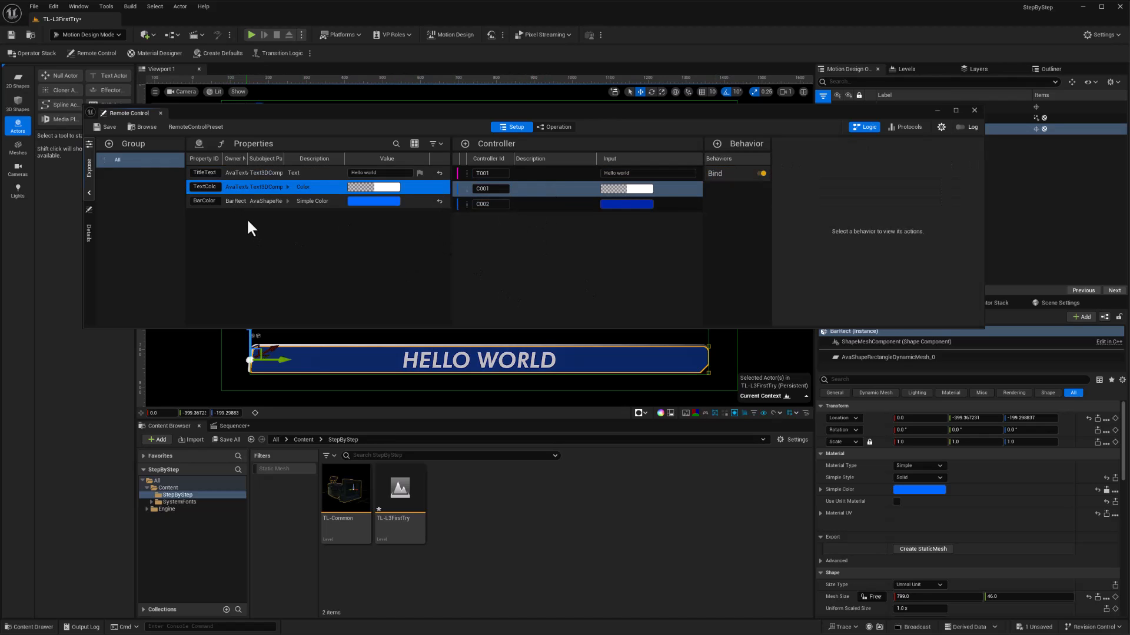
left_click_drag(247, 203, 535, 205)
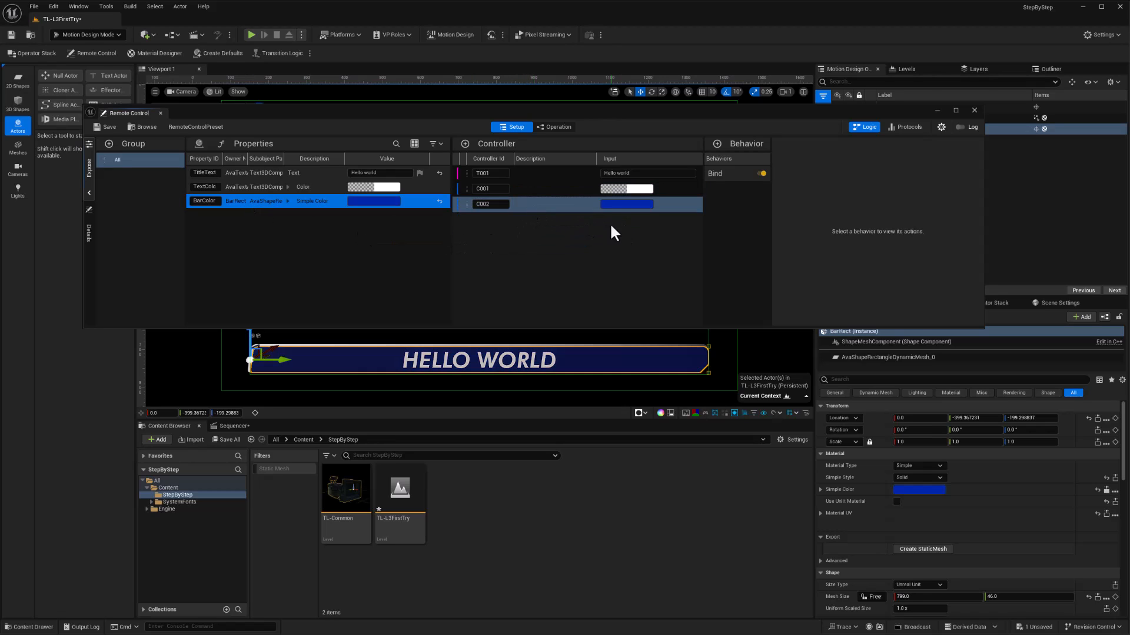
left_click(728, 171)
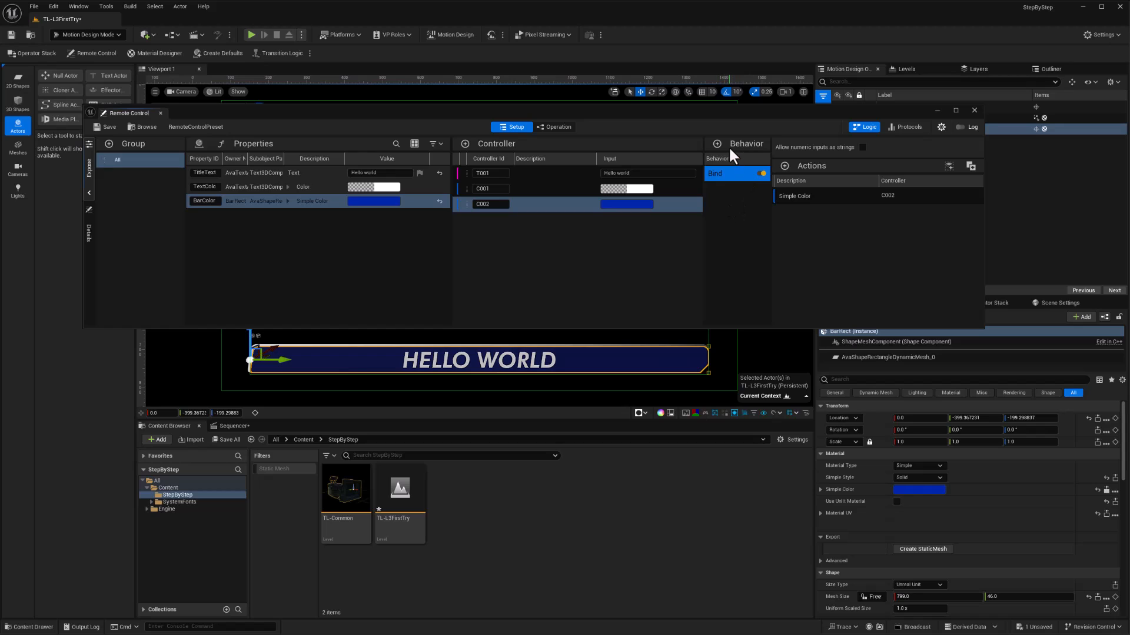
Review the behavior types available for controller C002 without adding one, and select controller T001.
left_click(717, 143)
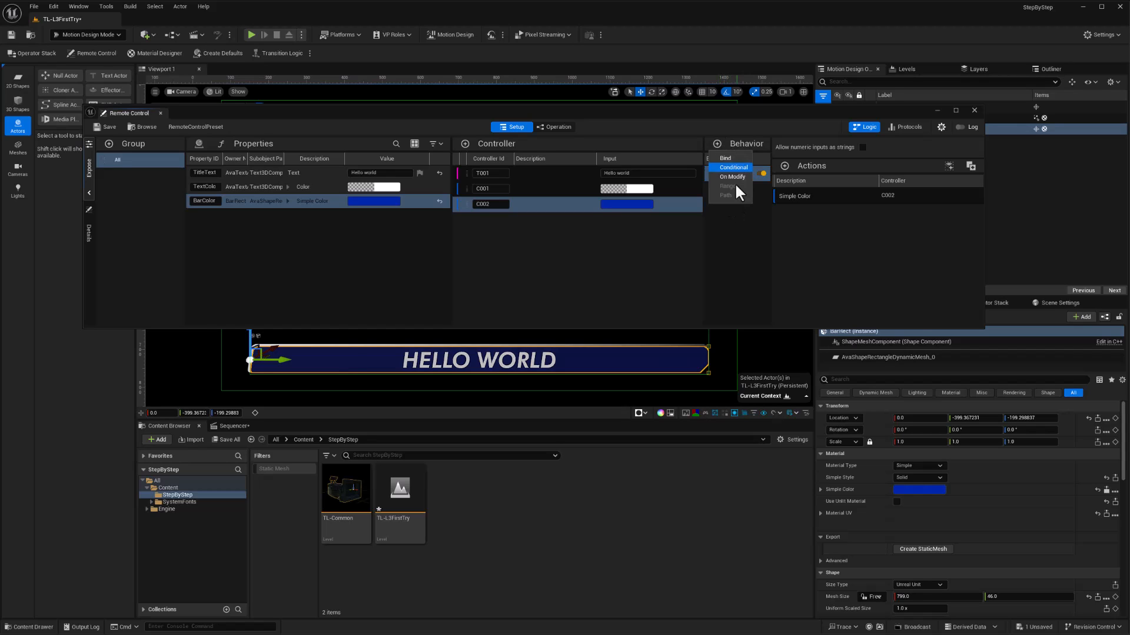
left_click(586, 300)
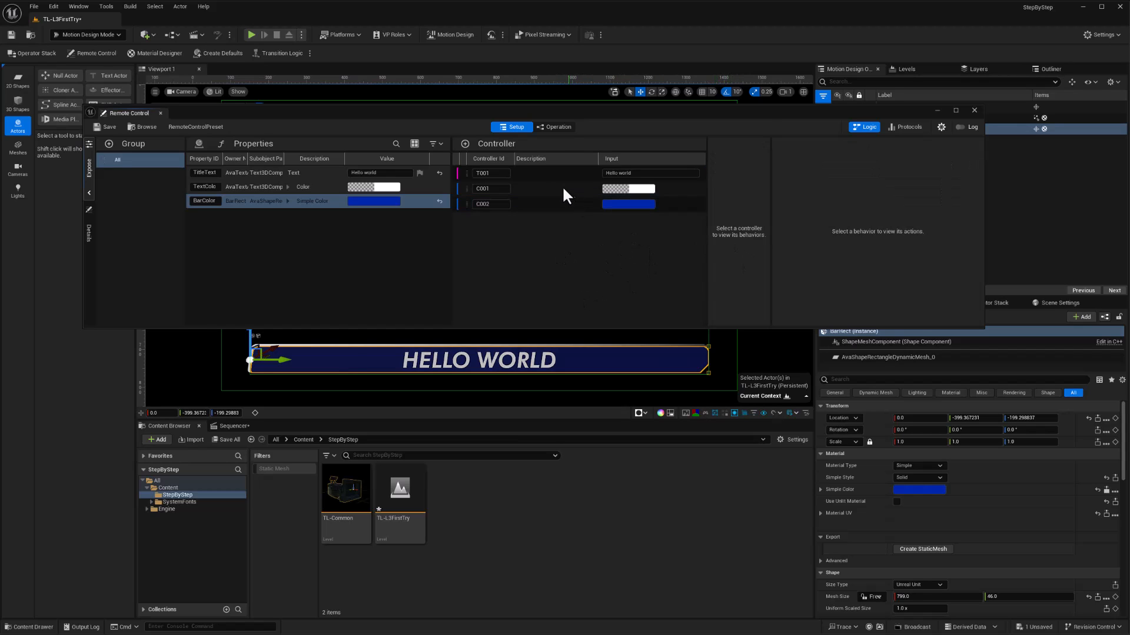
left_click(529, 173)
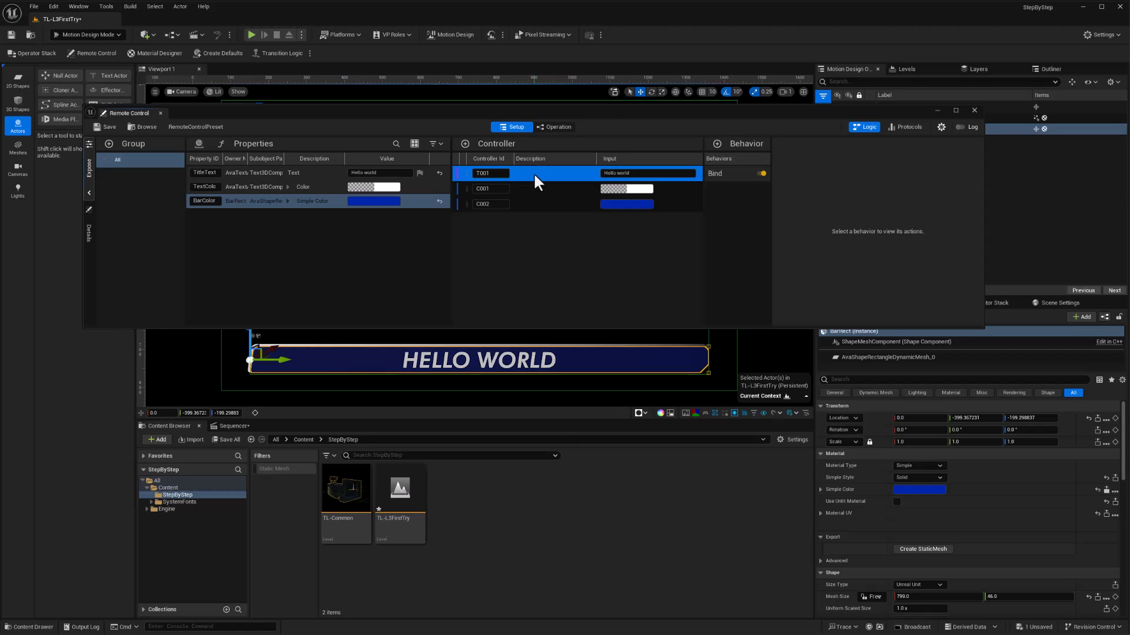
Set the description of controller T001 to "Title Text".
left_click(534, 173)
type("Title")
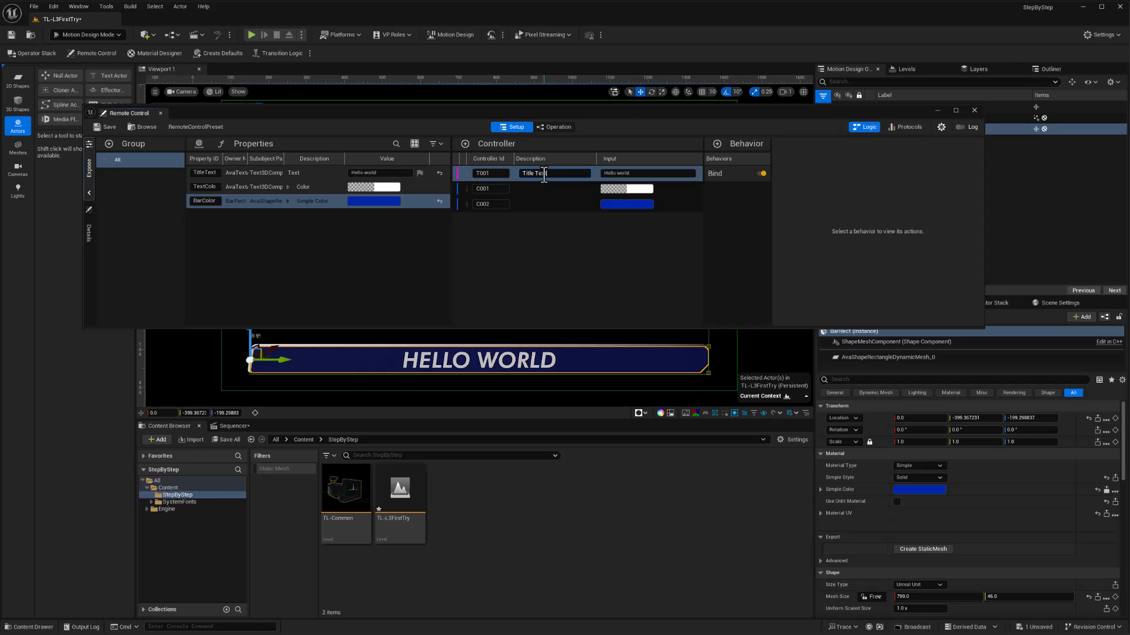
type(" Text")
key("Return")
Set the description of controller C001 to "Title Color" and of controller C002 to "Bar Color".
left_click(541, 188)
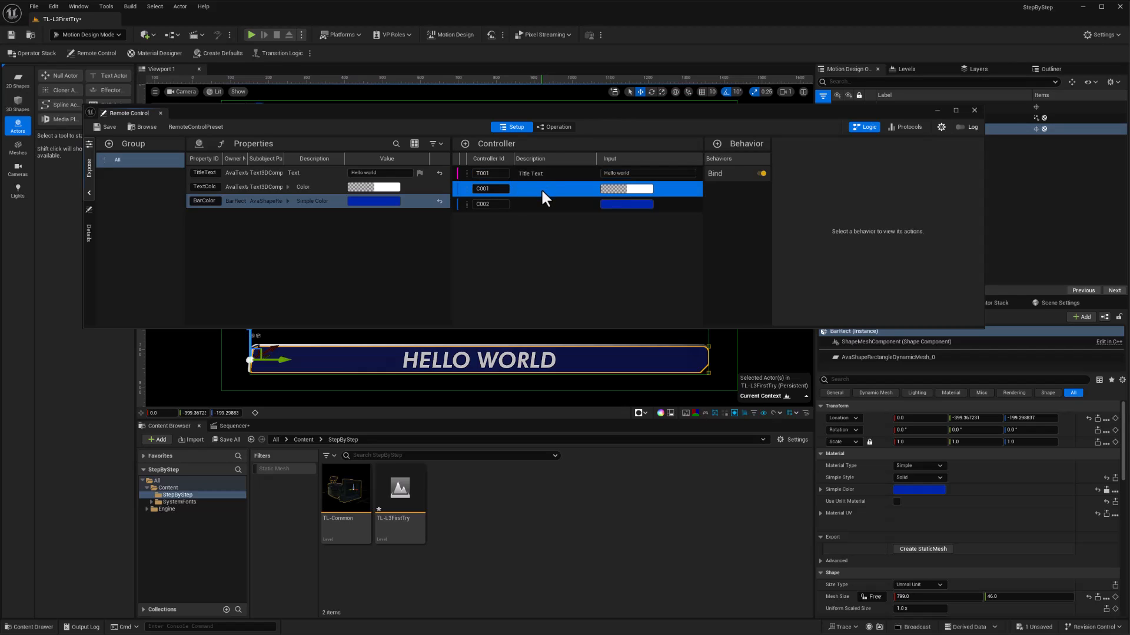
left_click(537, 189)
type("Title")
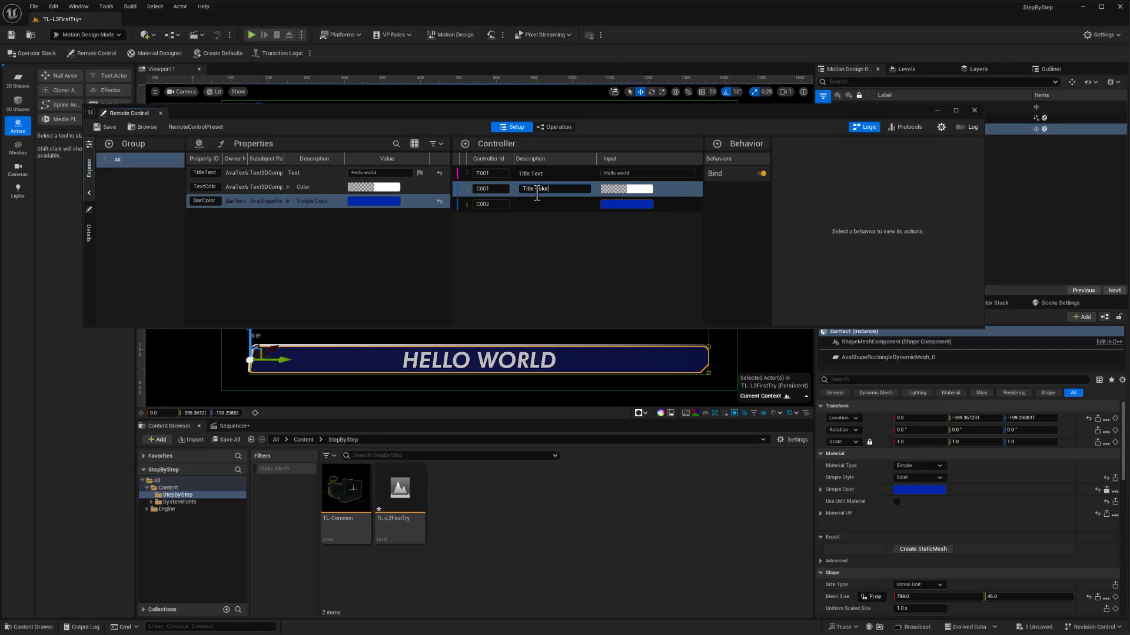
type(" Color")
key("Return")
key("BackSpace")
double_click(532, 208)
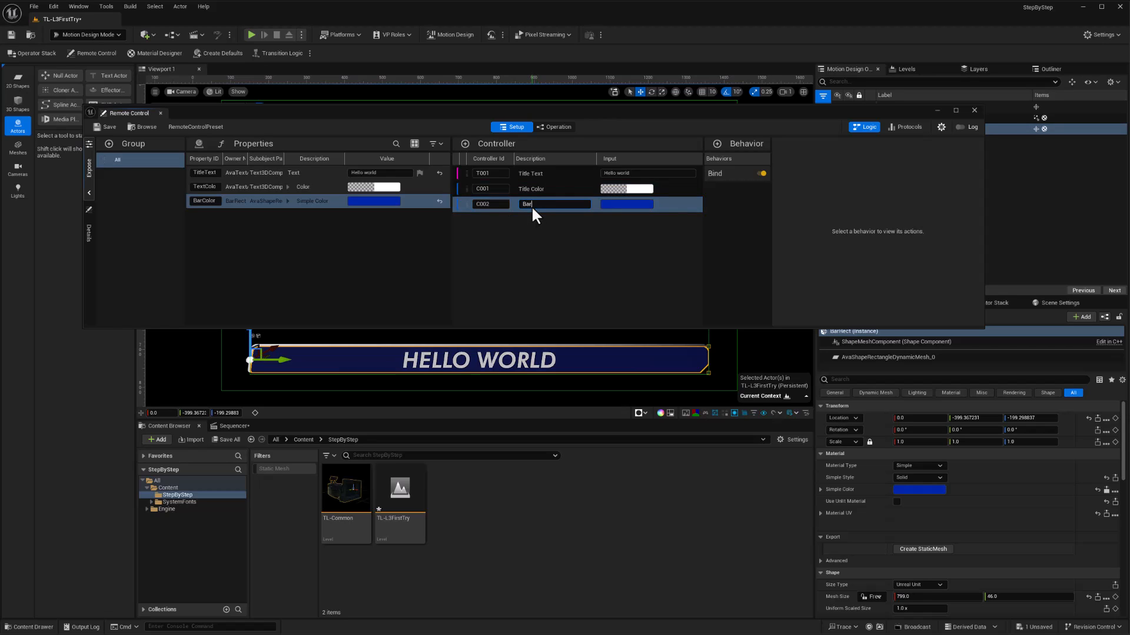
left_click(515, 249)
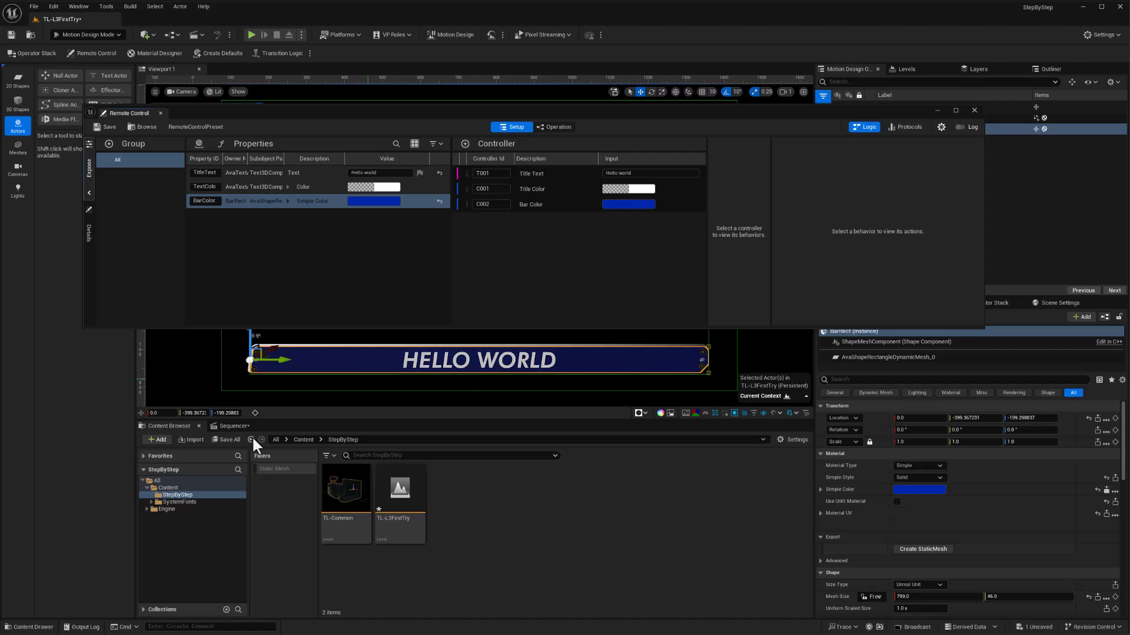
Save the modified TL-L3FirstTry level and close the Remote Control window.
left_click(223, 441)
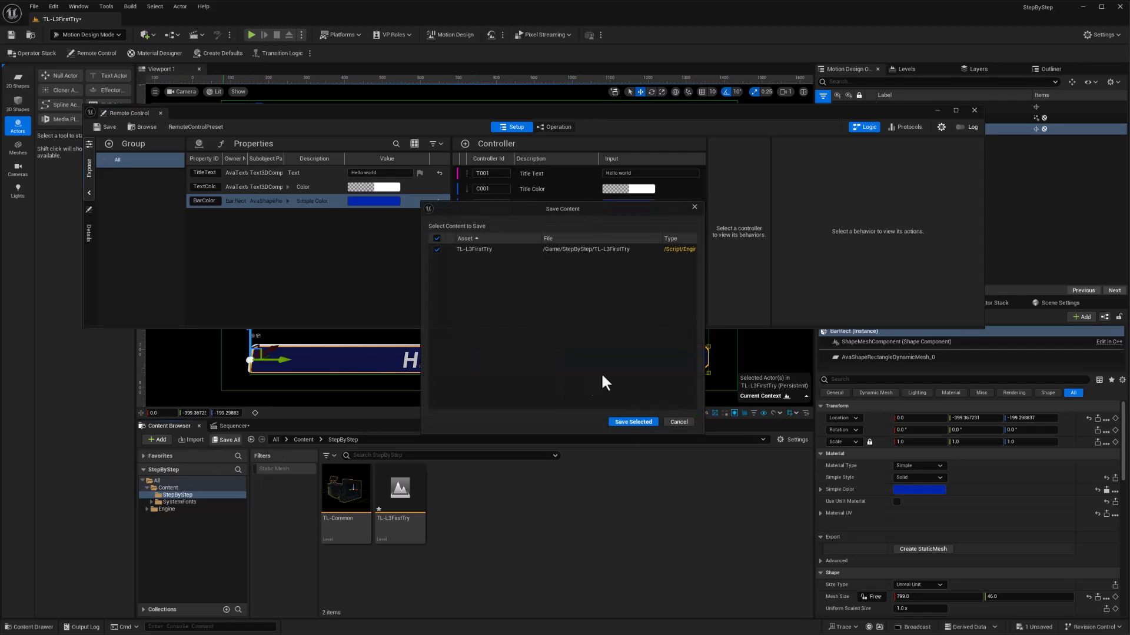
left_click(627, 422)
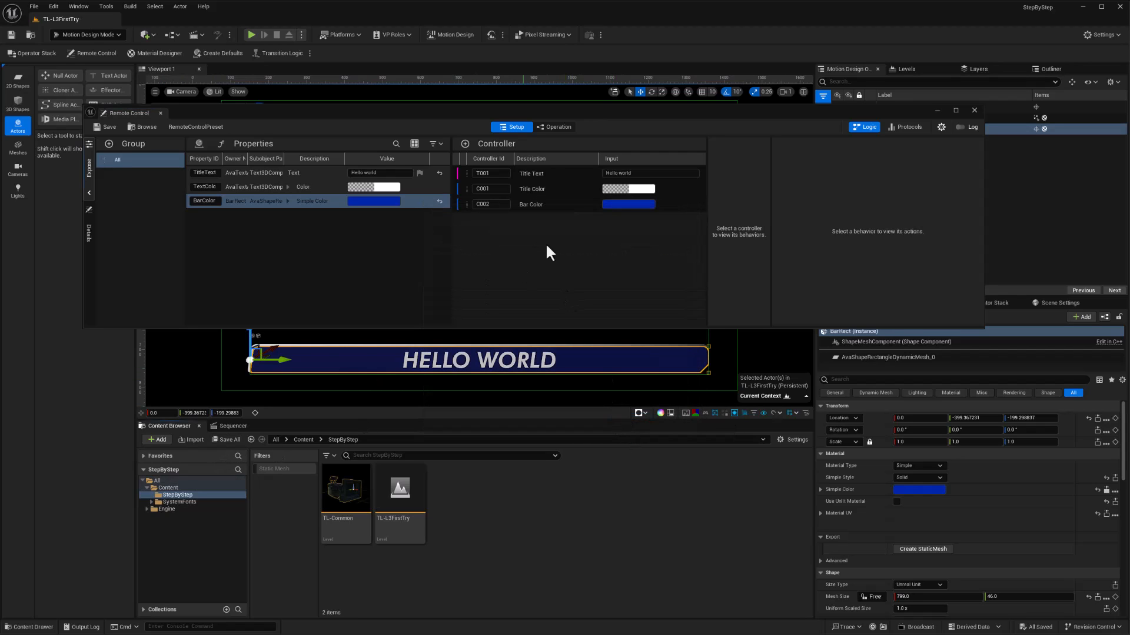
left_click(973, 111)
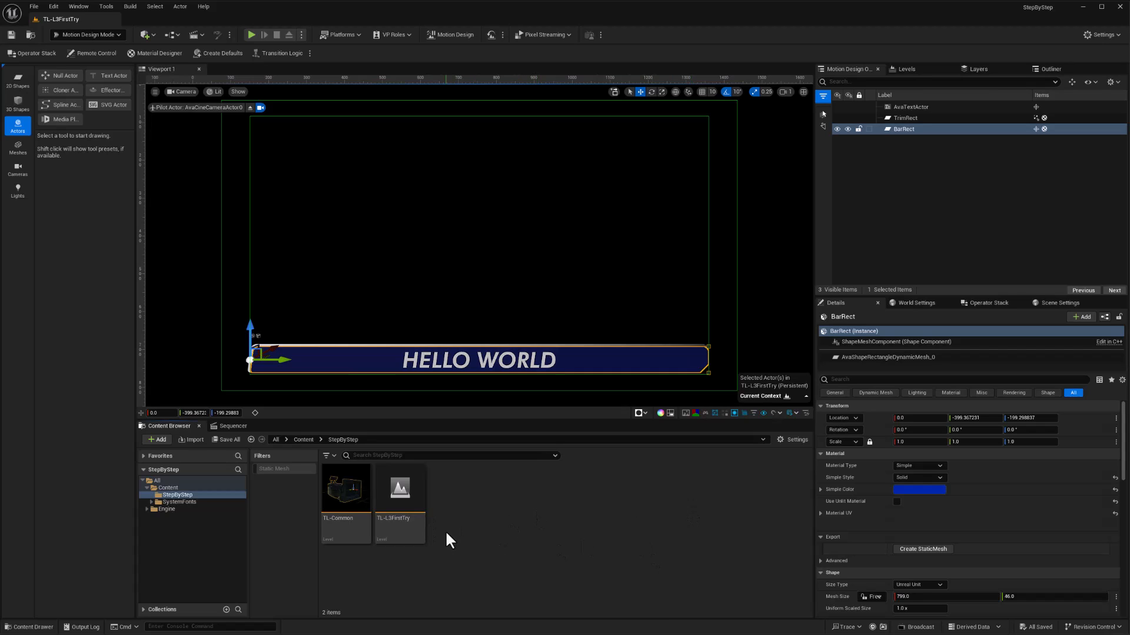
Open the existing sequence in Sequencer and apply the default In preset to it.
left_click(230, 427)
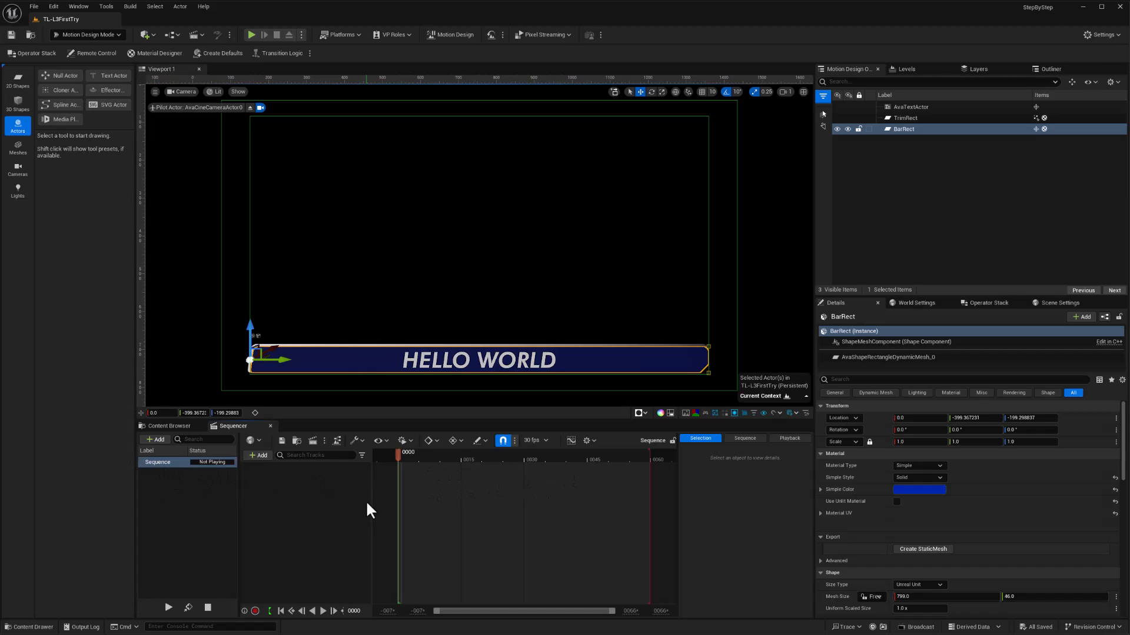
right_click(157, 464)
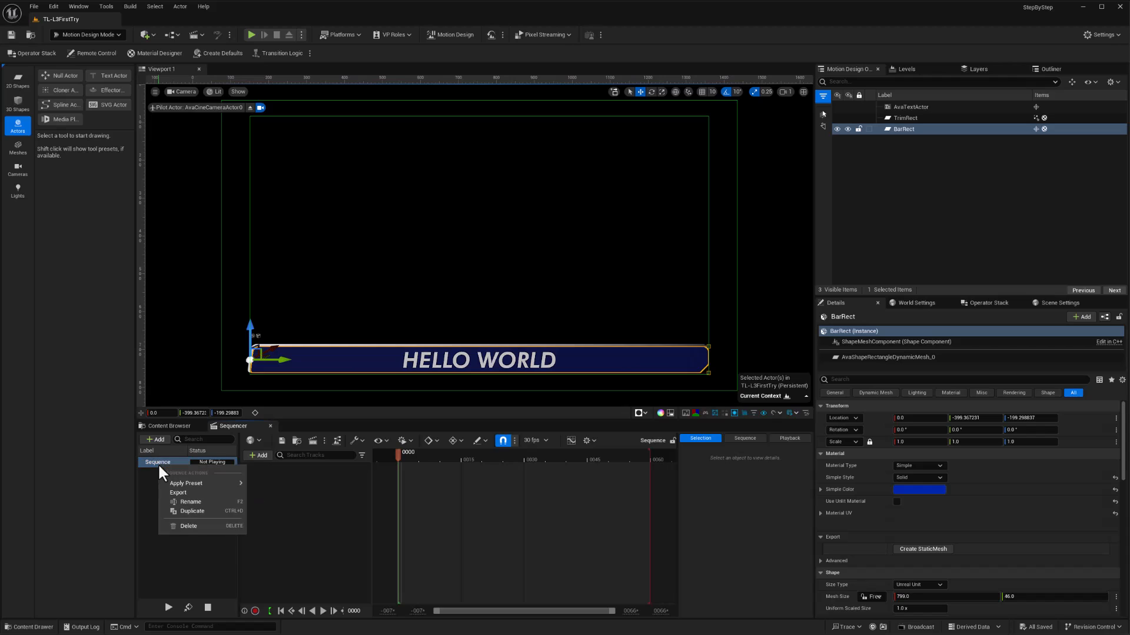
mouse_move(171, 483)
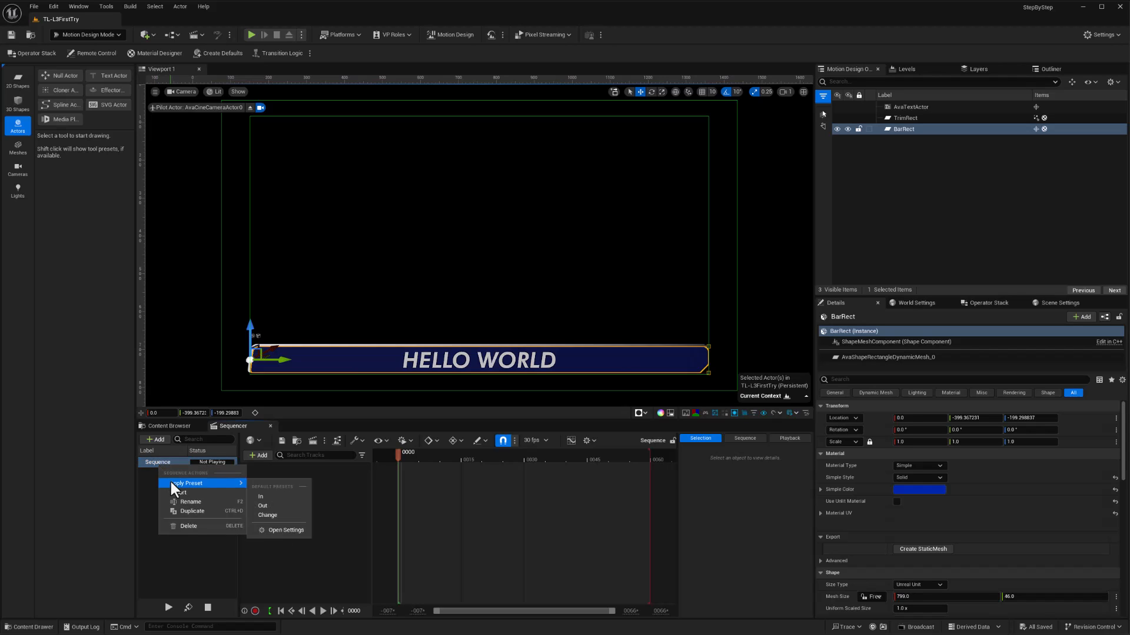
left_click(275, 497)
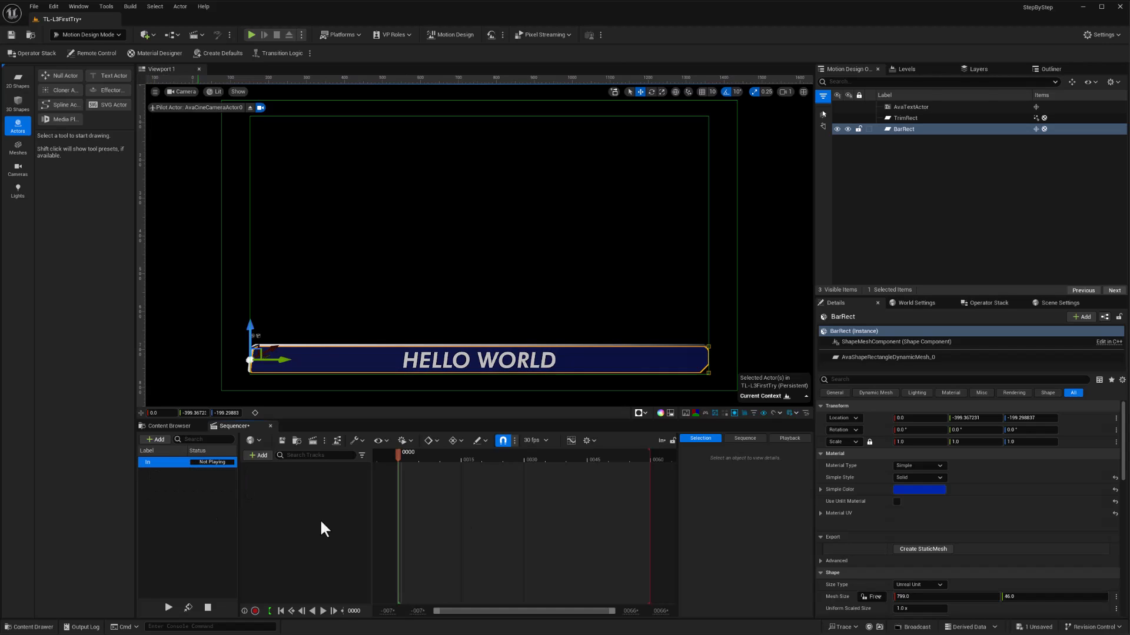
Show the In sequence's settings and shorten its playback range to end at frame 30.
left_click(741, 442)
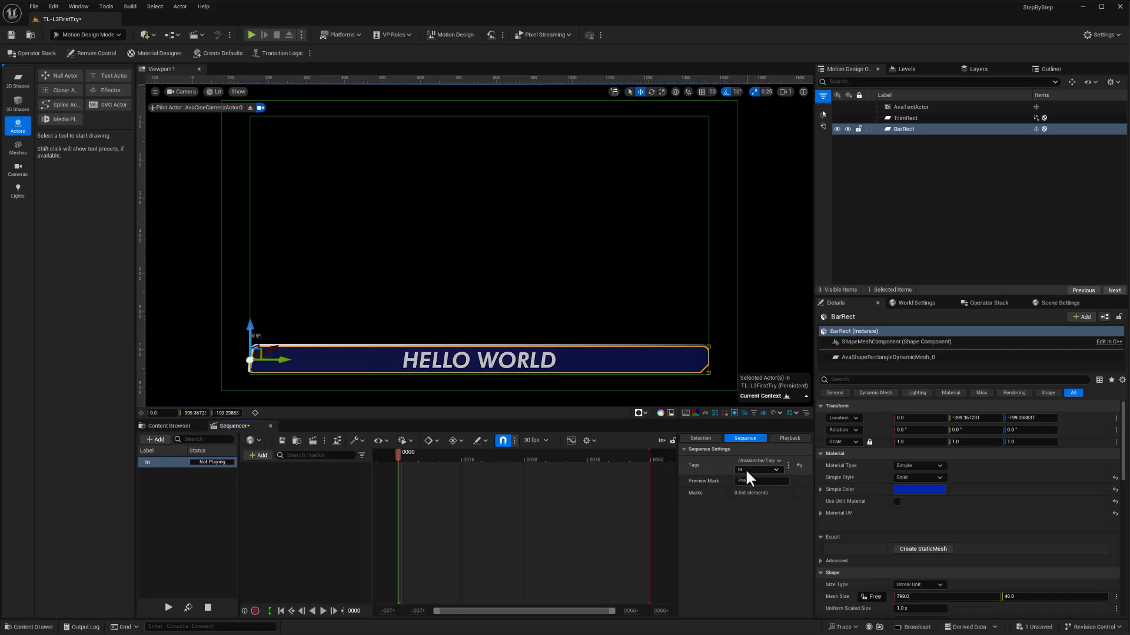
left_click(215, 541)
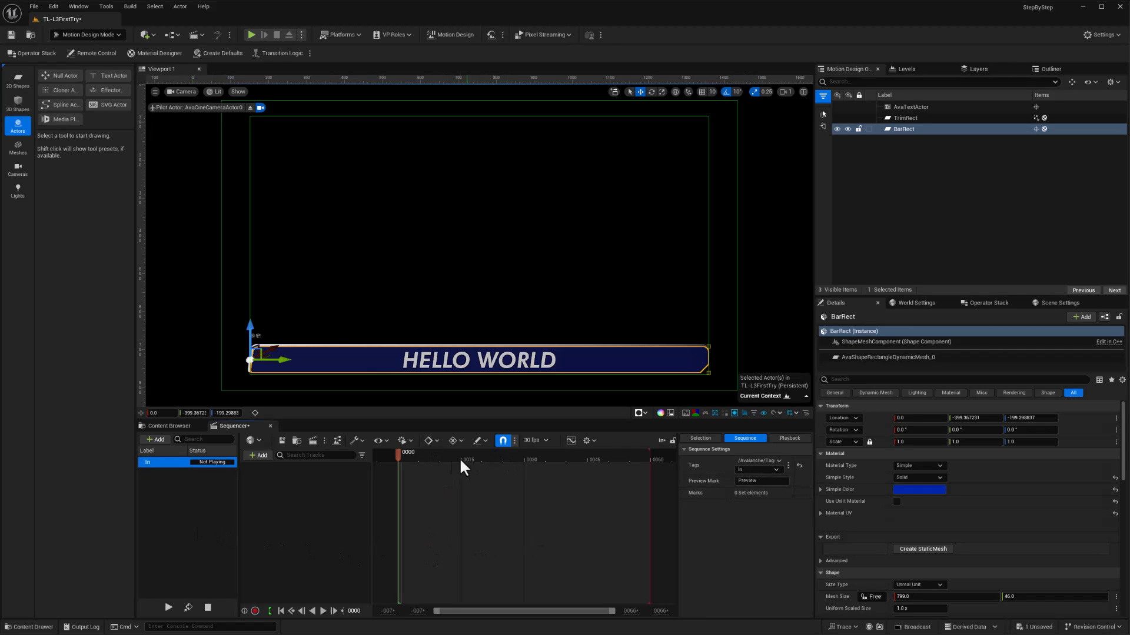
mouse_move(651, 455)
left_mouse_down()
mouse_move(496, 457)
mouse_move(523, 468)
left_mouse_up()
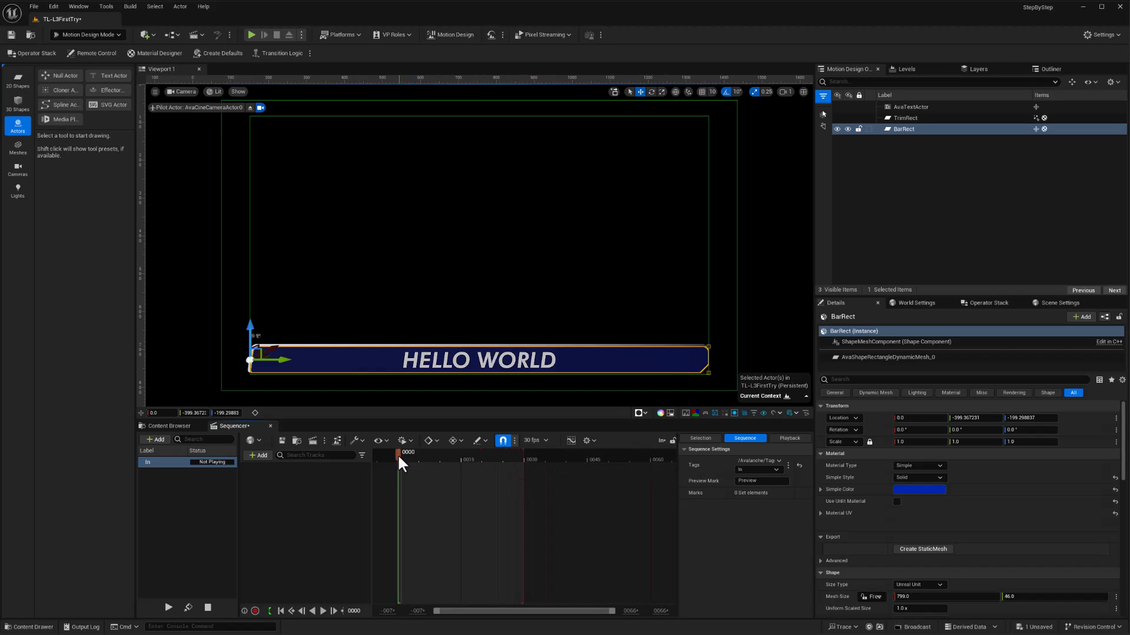
Move the playhead to frame 24 and set the HELLO WORLD text's translucency style to Translucent.
left_click_drag(399, 465, 500, 467)
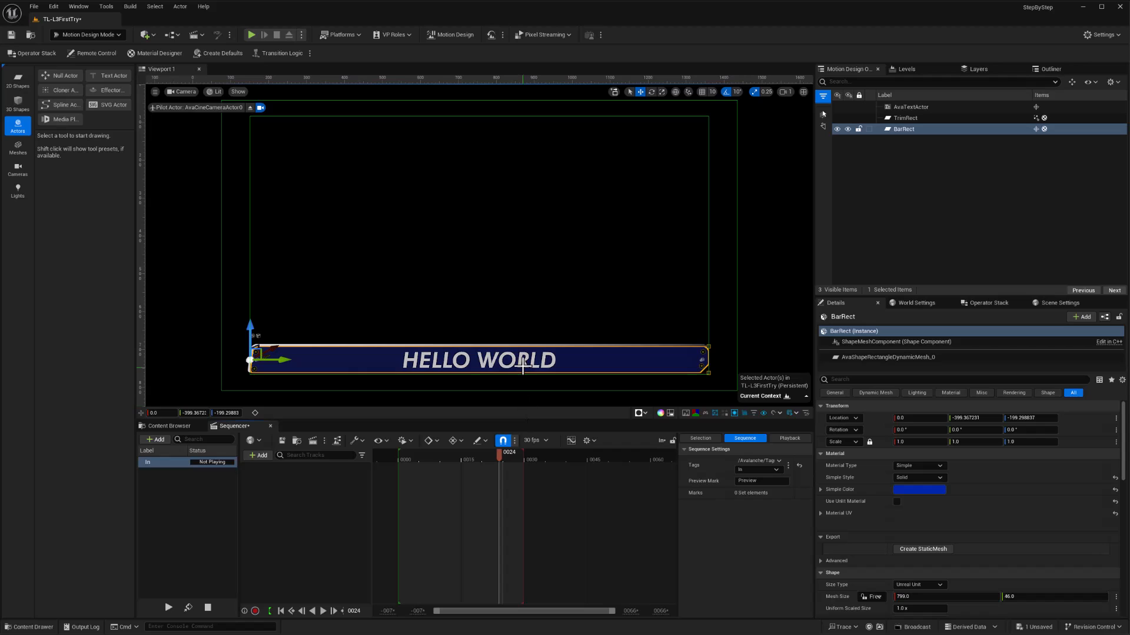
left_click(512, 363)
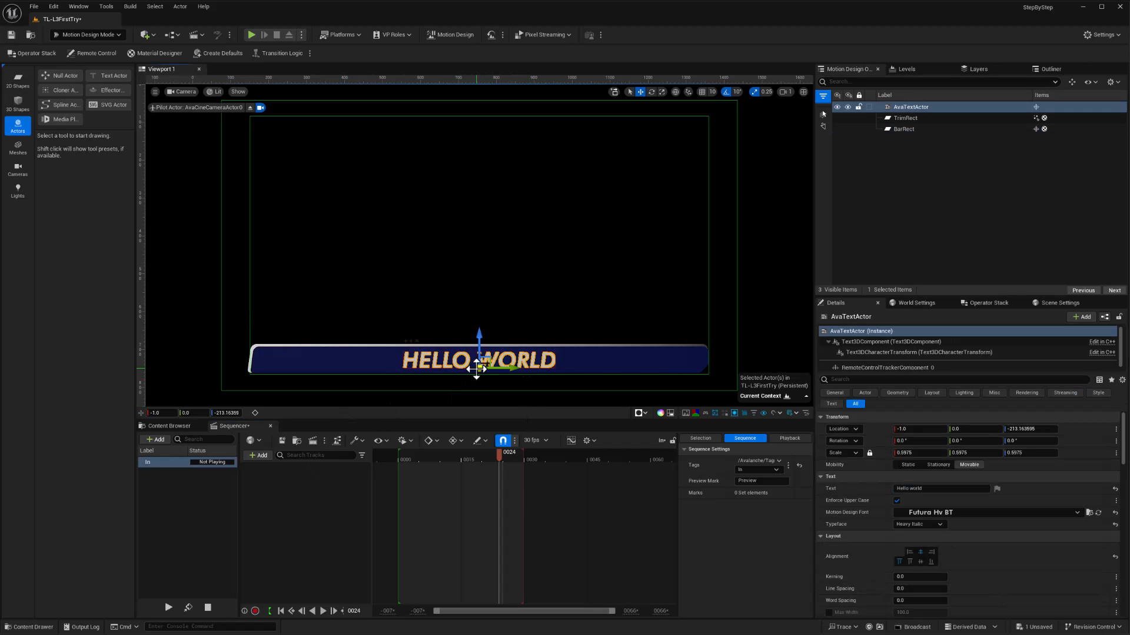
scroll(987, 500, "down", 5)
scroll(986, 518, "down", 2)
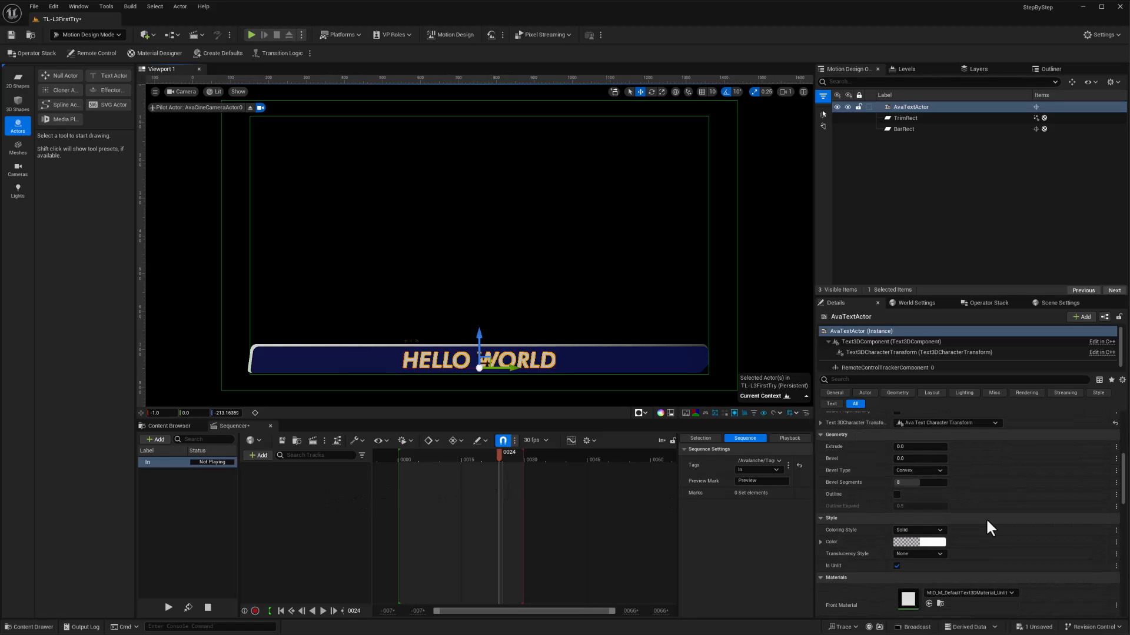
scroll(980, 523, "up", 8)
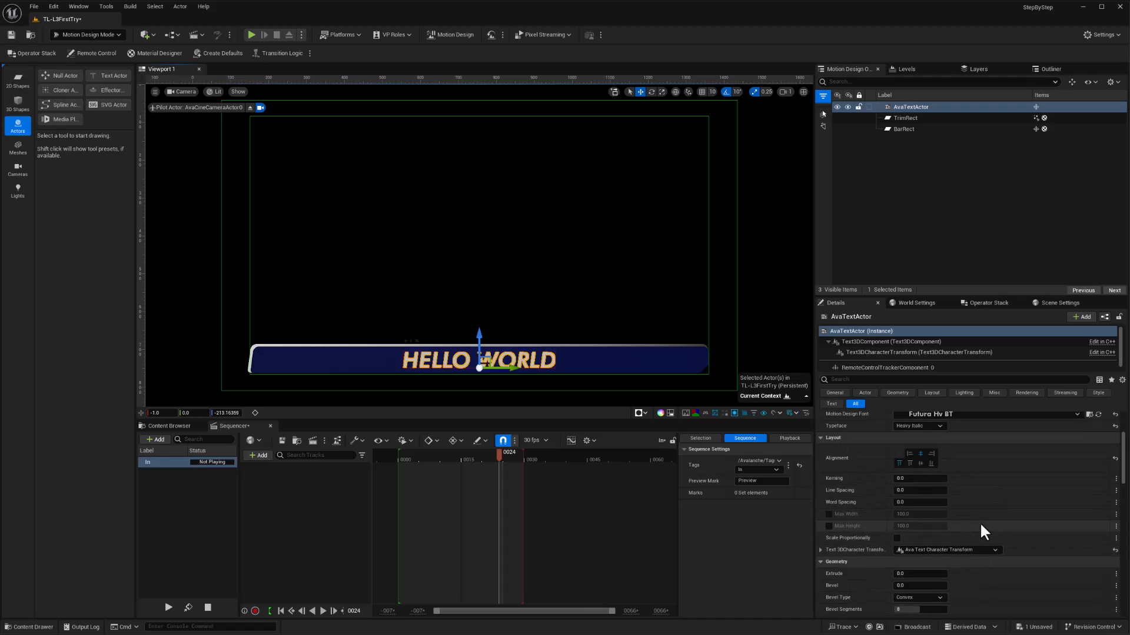
scroll(980, 523, "down", 7)
scroll(979, 520, "down", 4)
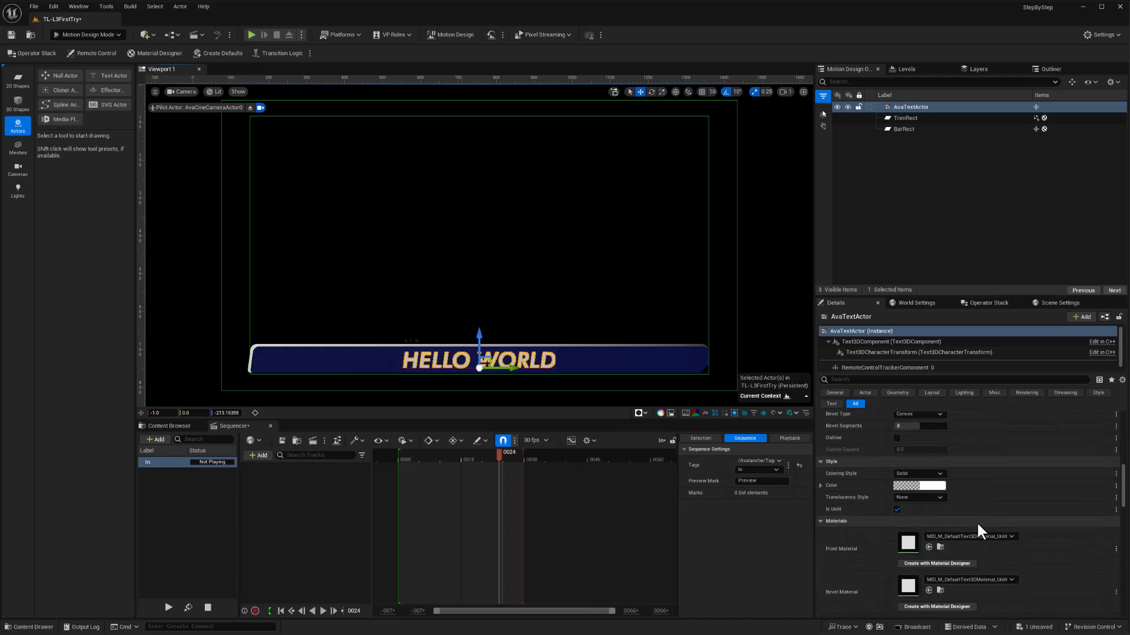
left_click(941, 469)
left_click(910, 485)
Set the HELLO WORLD text's opacity to 1 and keyframe it at frame 24.
left_click_drag(949, 484, 904, 485)
left_click(926, 482)
type("1")
key("Return")
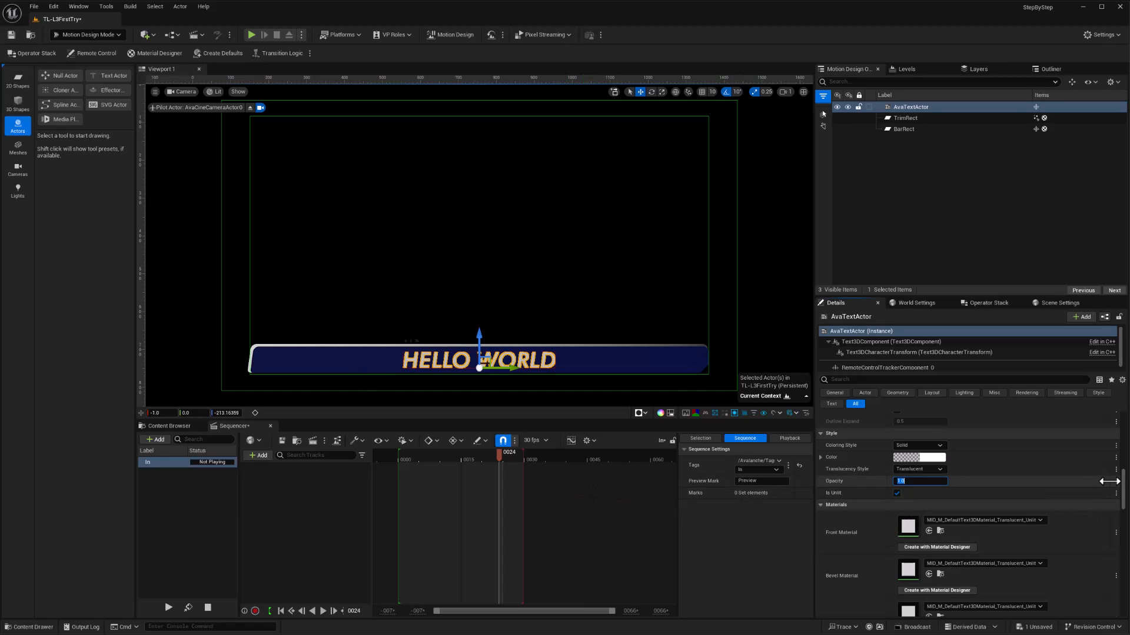
mouse_move(1110, 479)
left_mouse_down()
mouse_move(1079, 481)
mouse_move(1110, 480)
left_mouse_up()
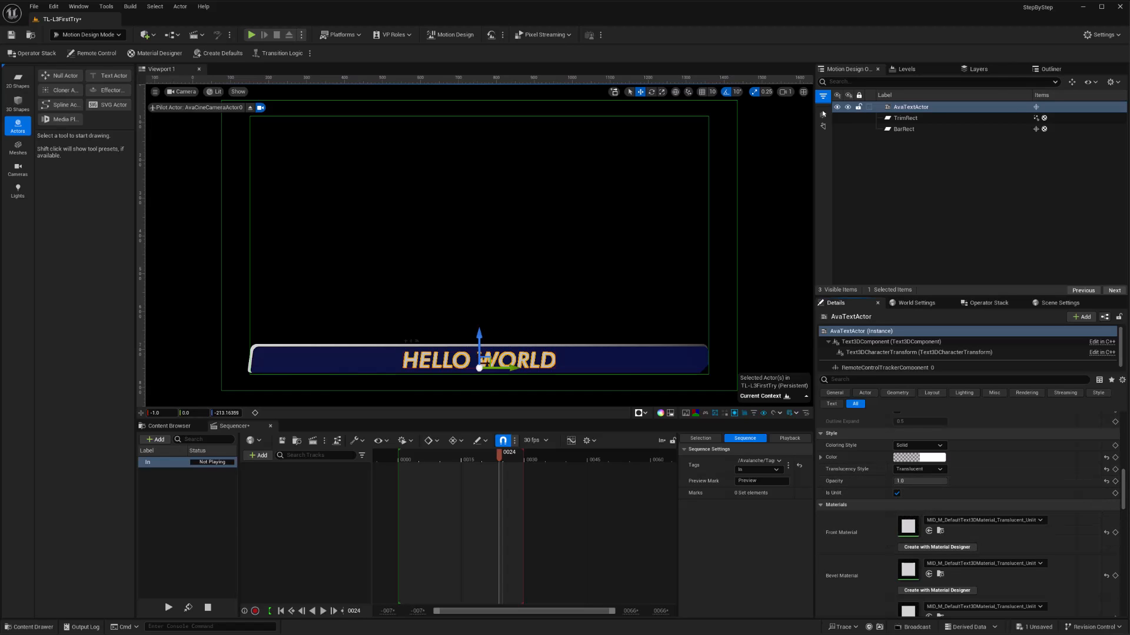
left_click(1115, 481)
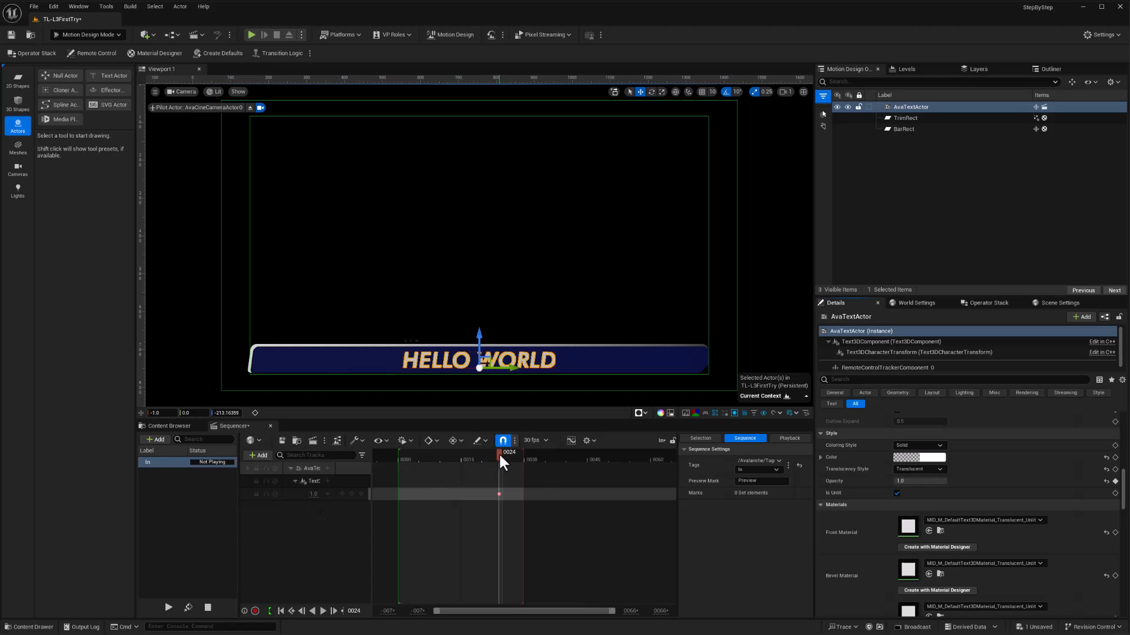
Step the playhead back to frame 19 and turn on Auto-key for the sequence.
left_click(301, 611)
left_click(301, 612)
left_click(301, 611)
left_click(302, 611)
left_click(301, 611)
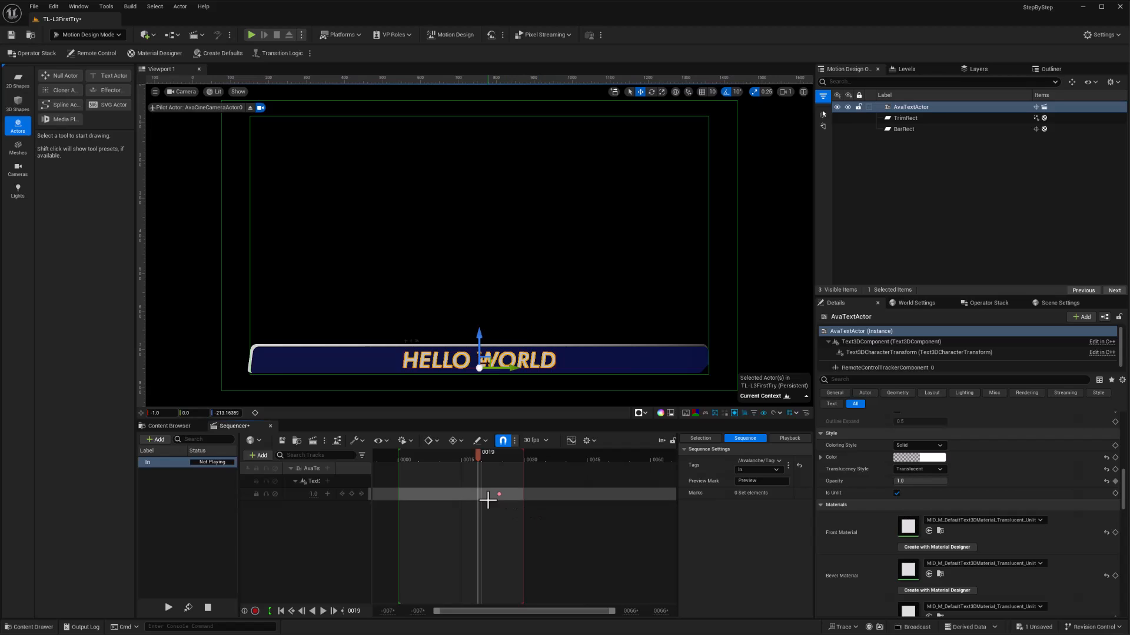
left_click(461, 440)
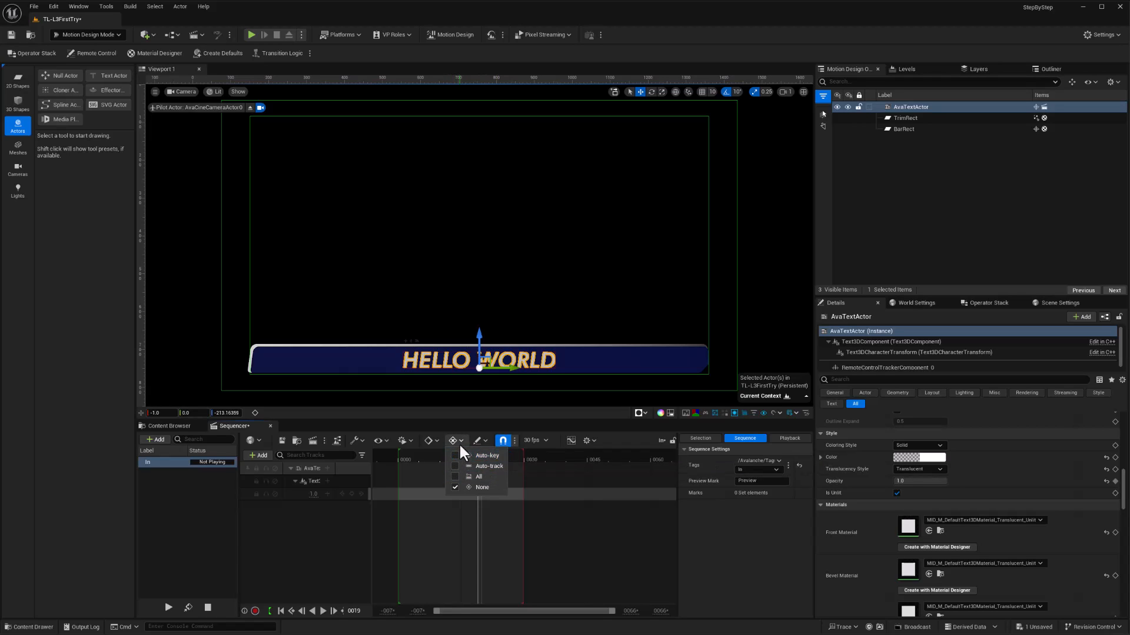
left_click(457, 455)
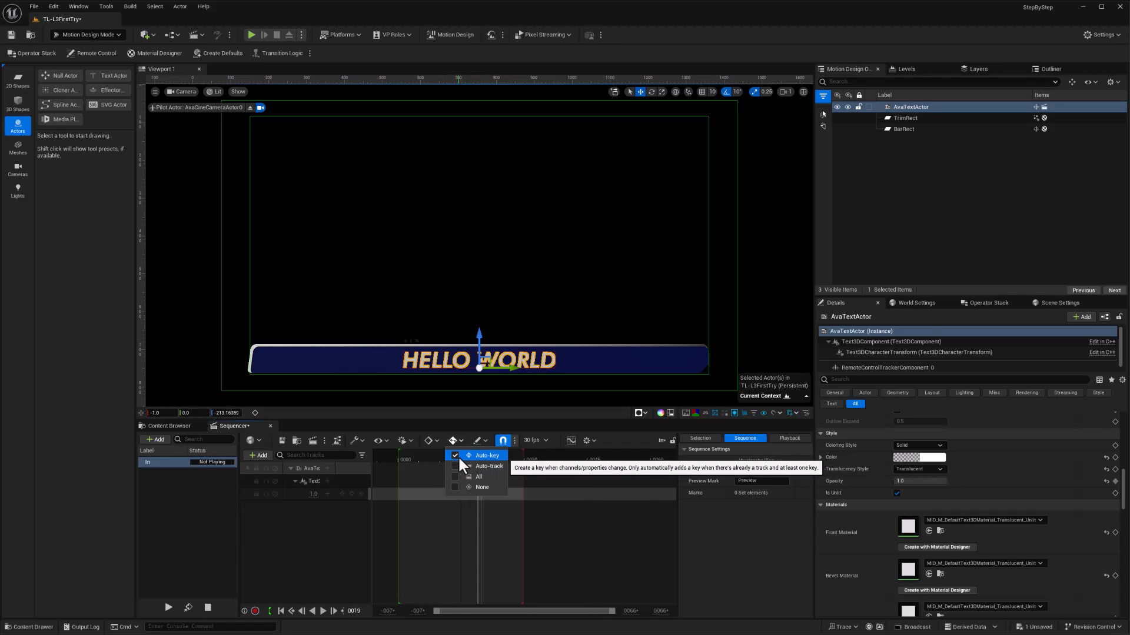
left_click(329, 552)
Key the HELLO WORLD text's opacity at 0 on frame 19 and play back the fade-in.
left_click(313, 494)
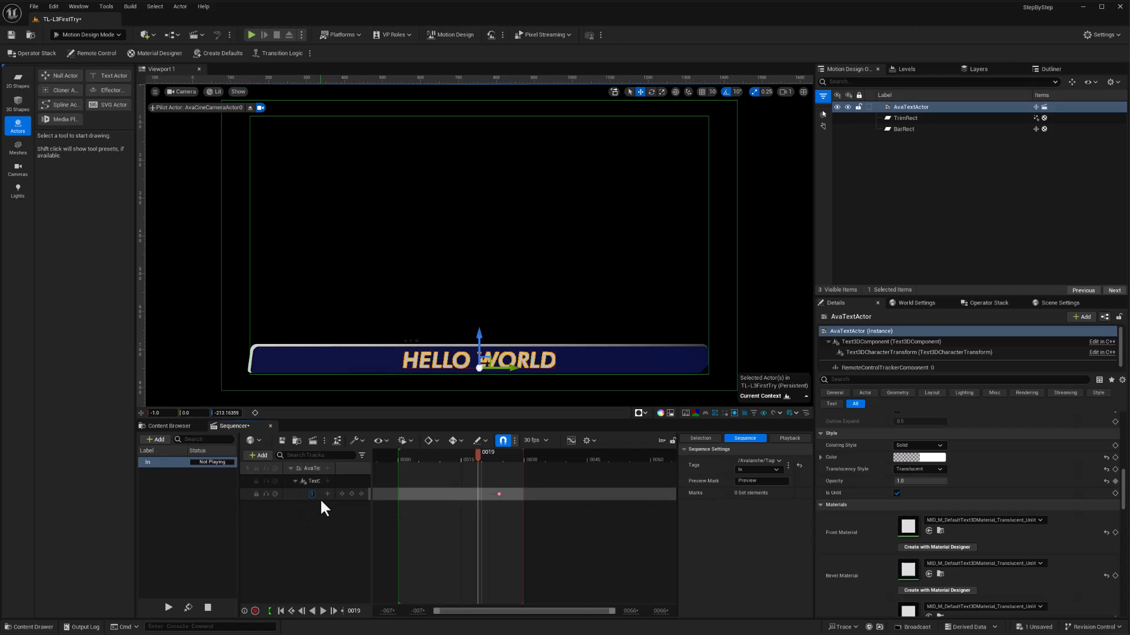
type("0")
key("Return")
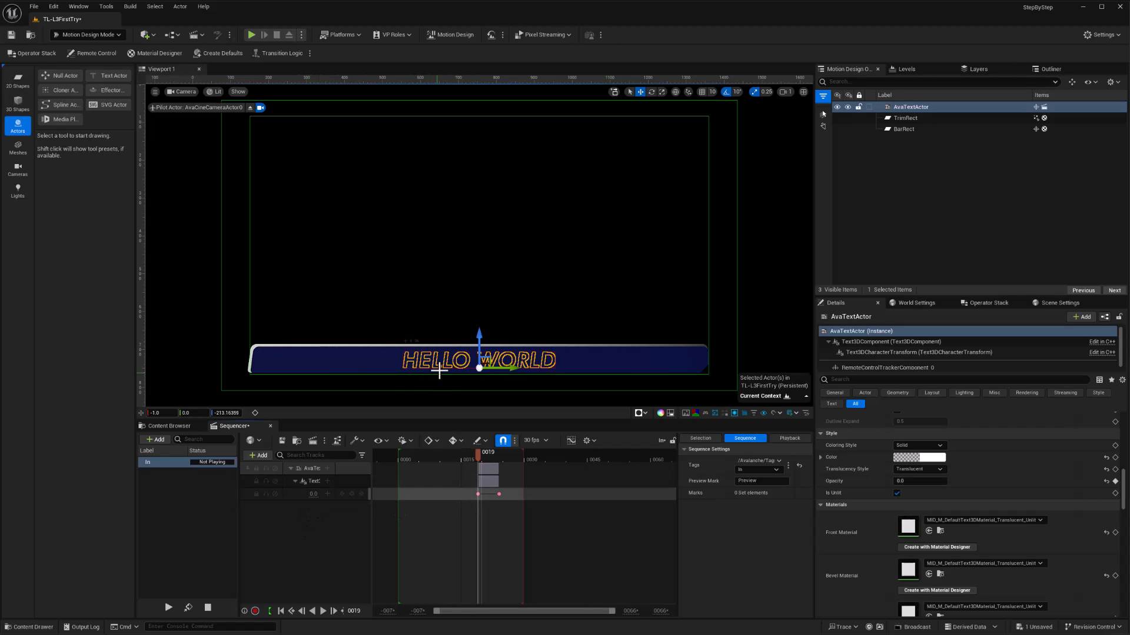
left_click(323, 610)
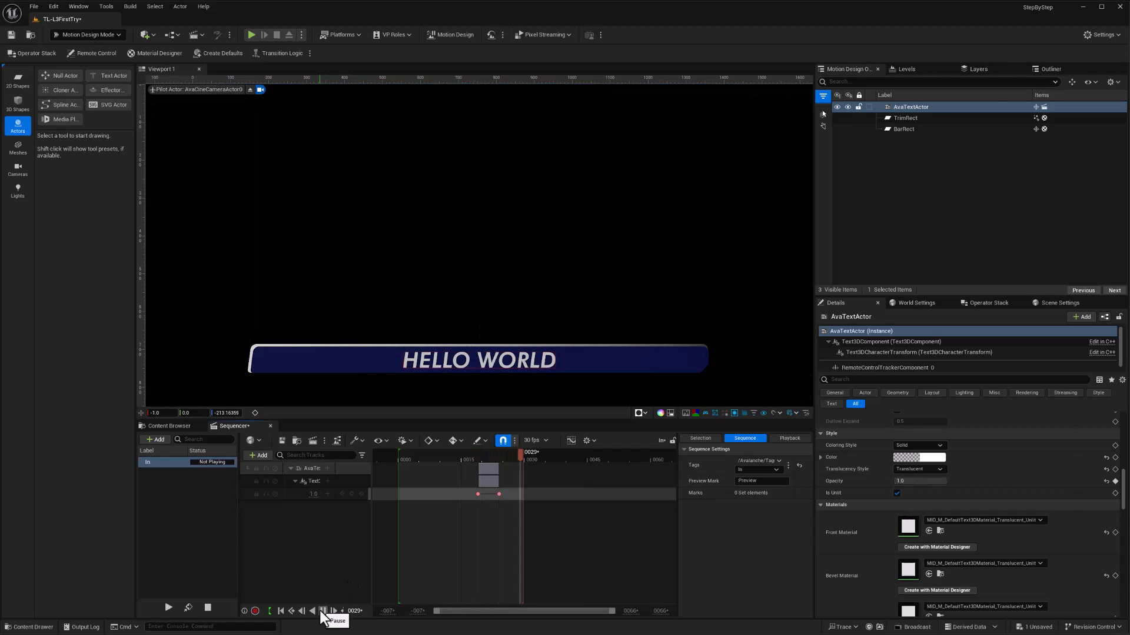
Return the playhead to frame 19 and add the BarRect actor to the In sequence as a track.
left_click_drag(521, 463, 479, 478)
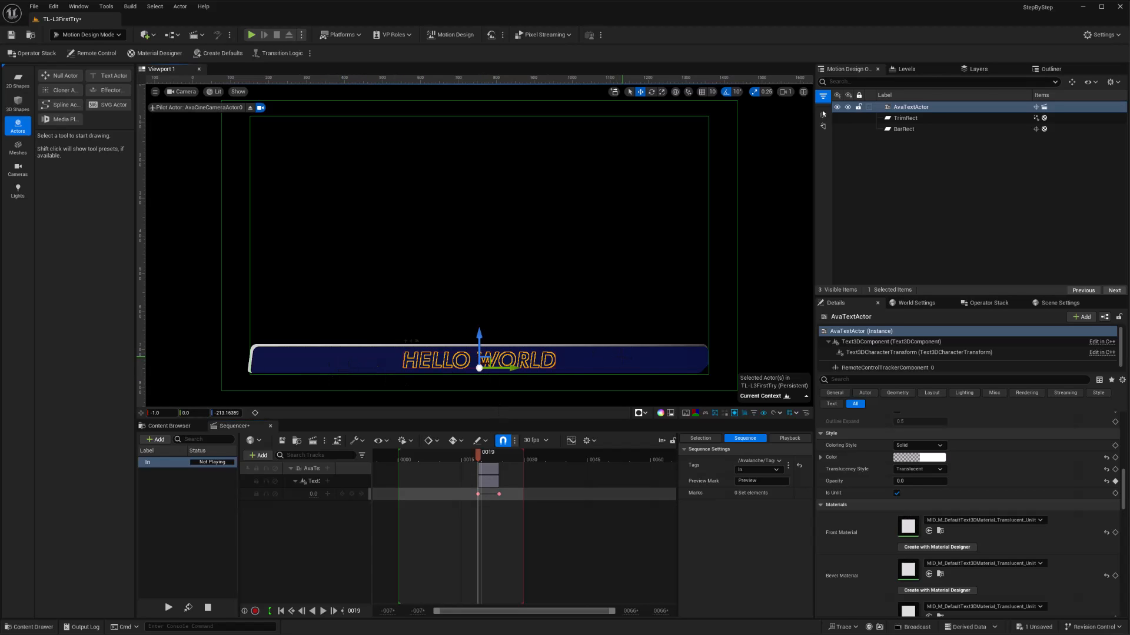
left_click(623, 359)
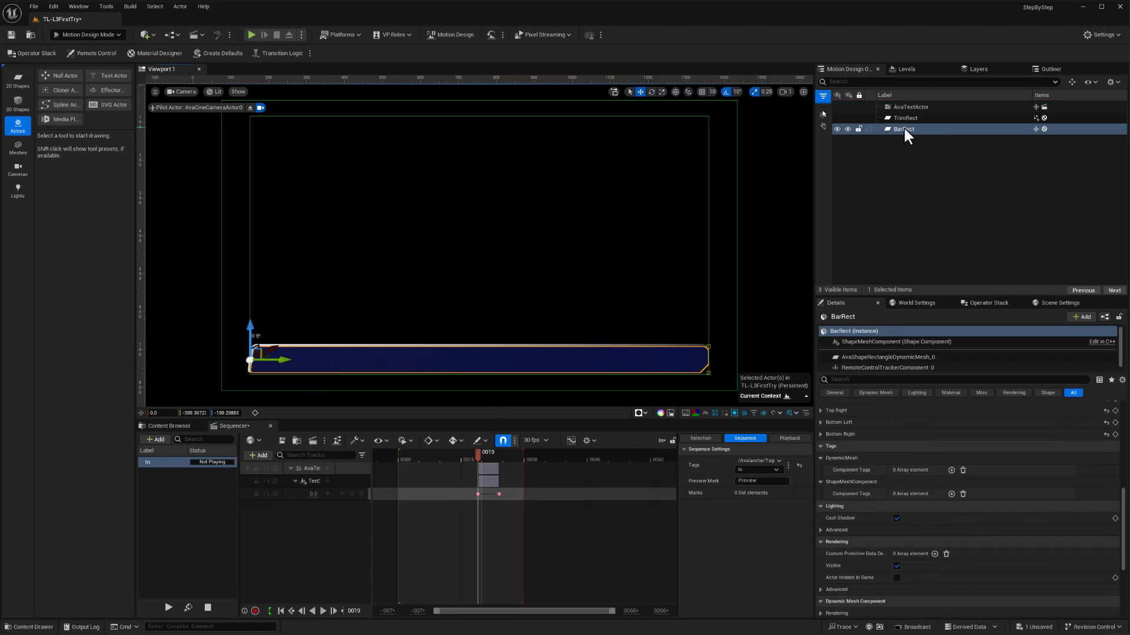
left_click(261, 456)
mouse_move(280, 481)
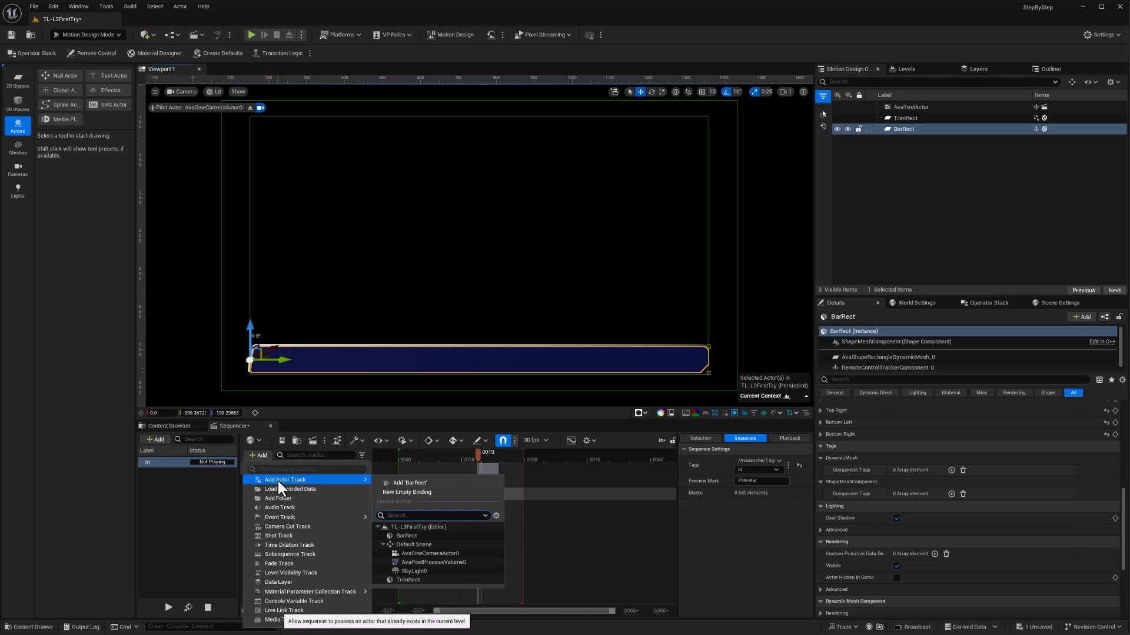
left_click(409, 483)
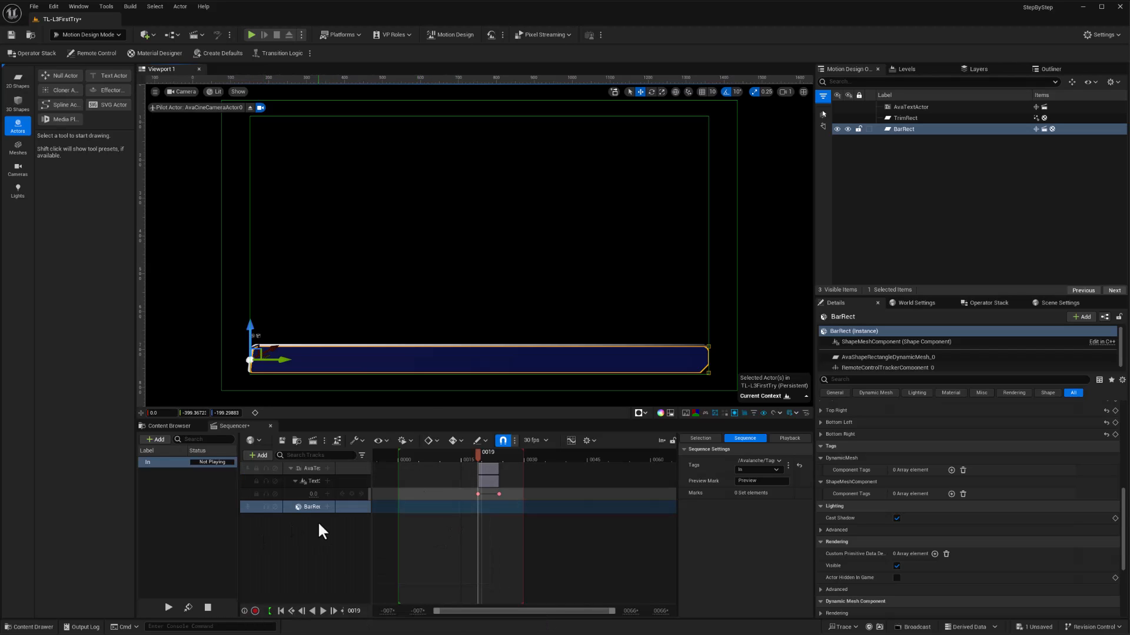
left_click(327, 508)
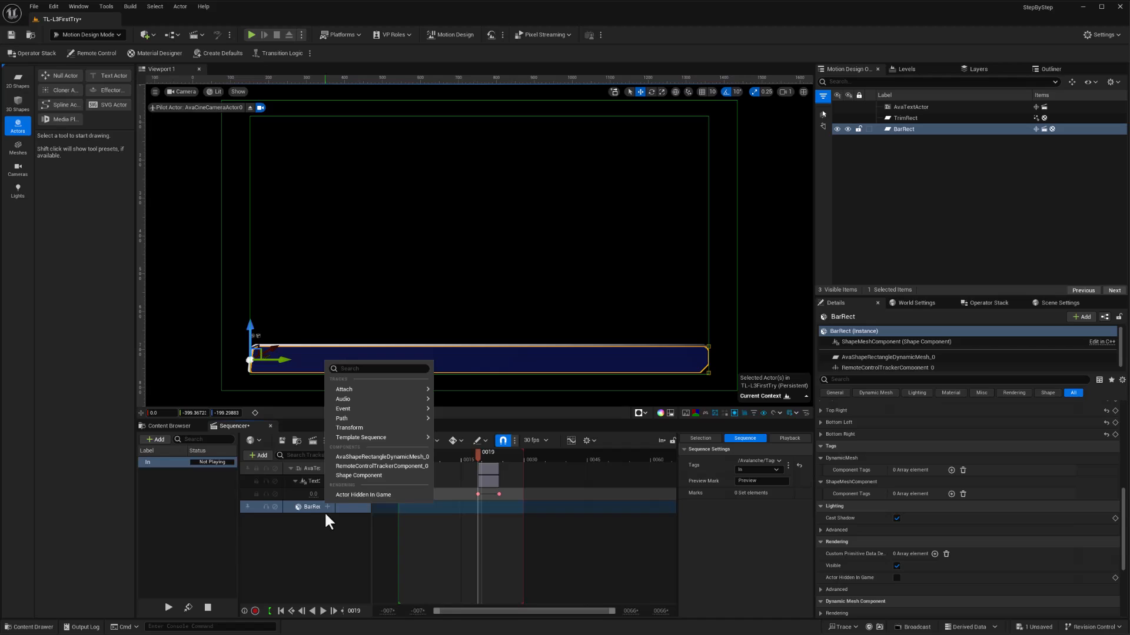
left_click(291, 572)
left_click(305, 510)
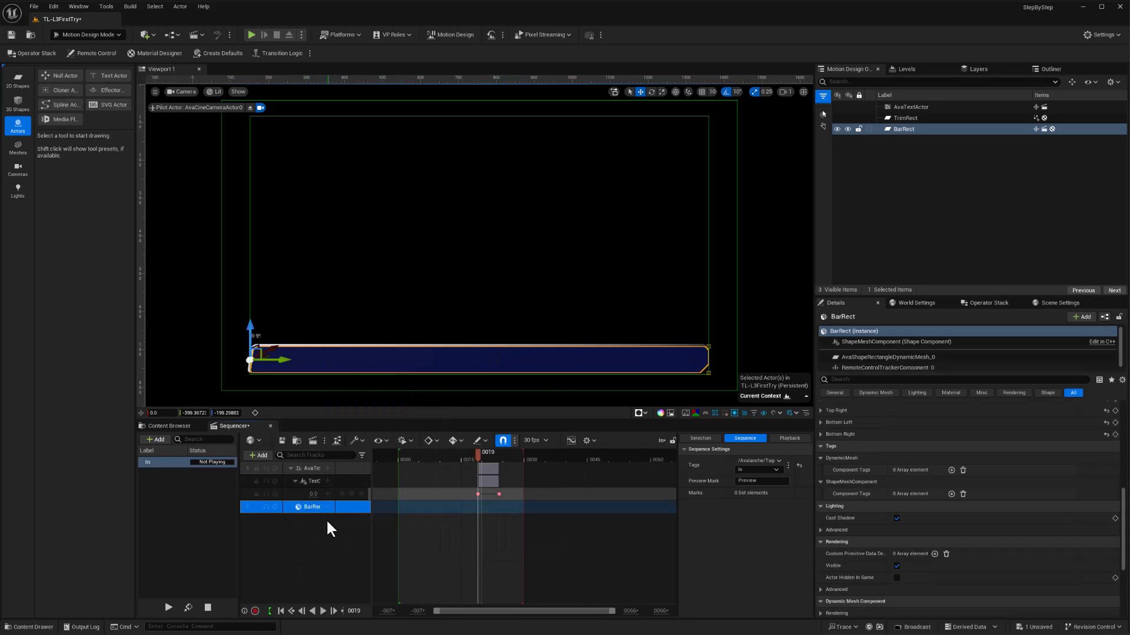
Keyframe BarRect's Mesh Size at frame 19 and expand its track to show the separate width and height channels.
scroll(962, 480, "up", 6)
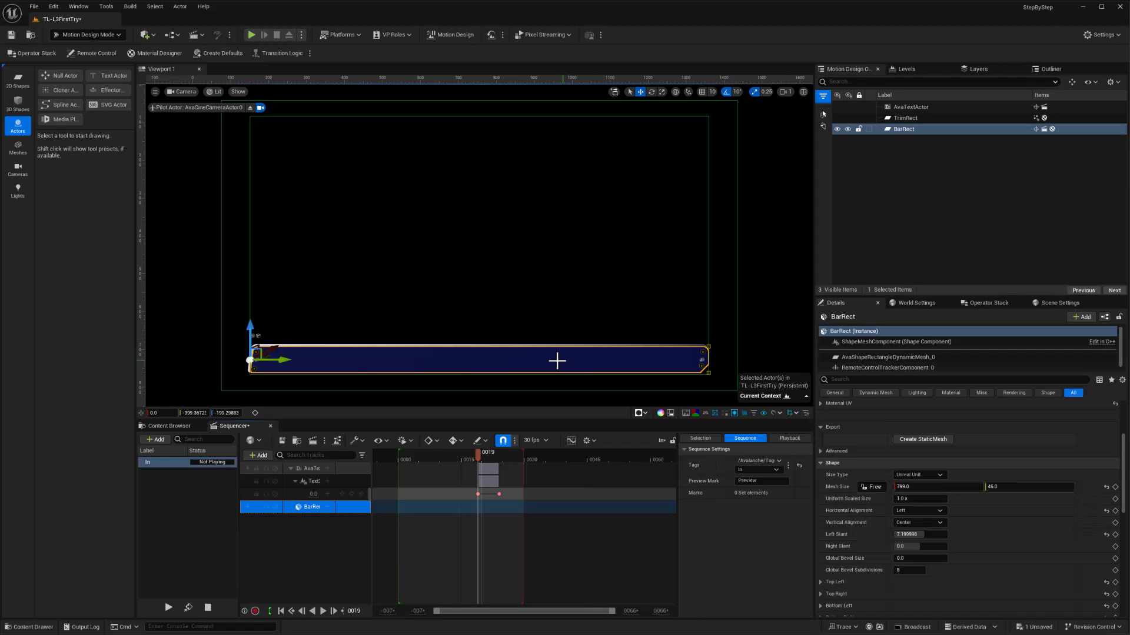
left_click(1115, 488)
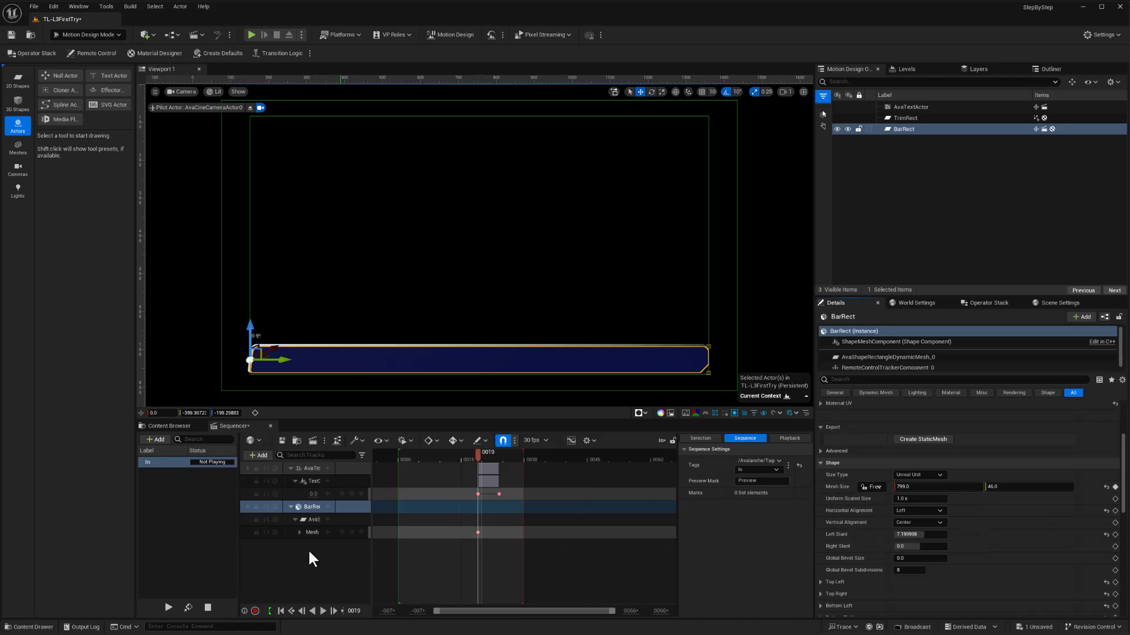
left_click(298, 533)
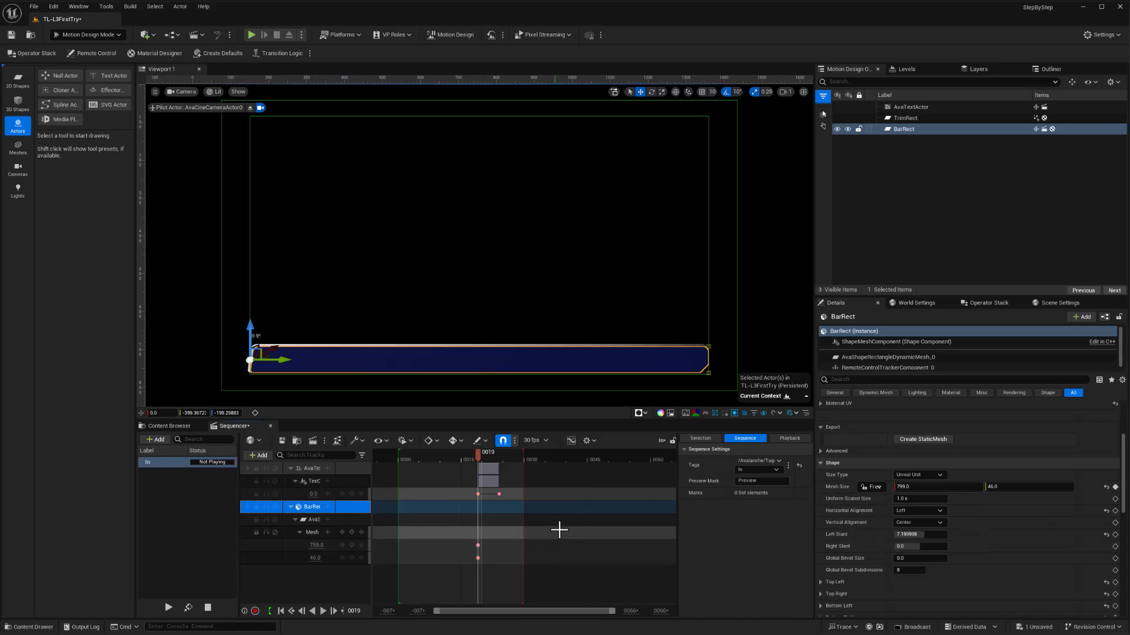
Move the playhead to frame 10 and key BarRect's mesh width at 1.
left_click_drag(476, 454, 442, 461)
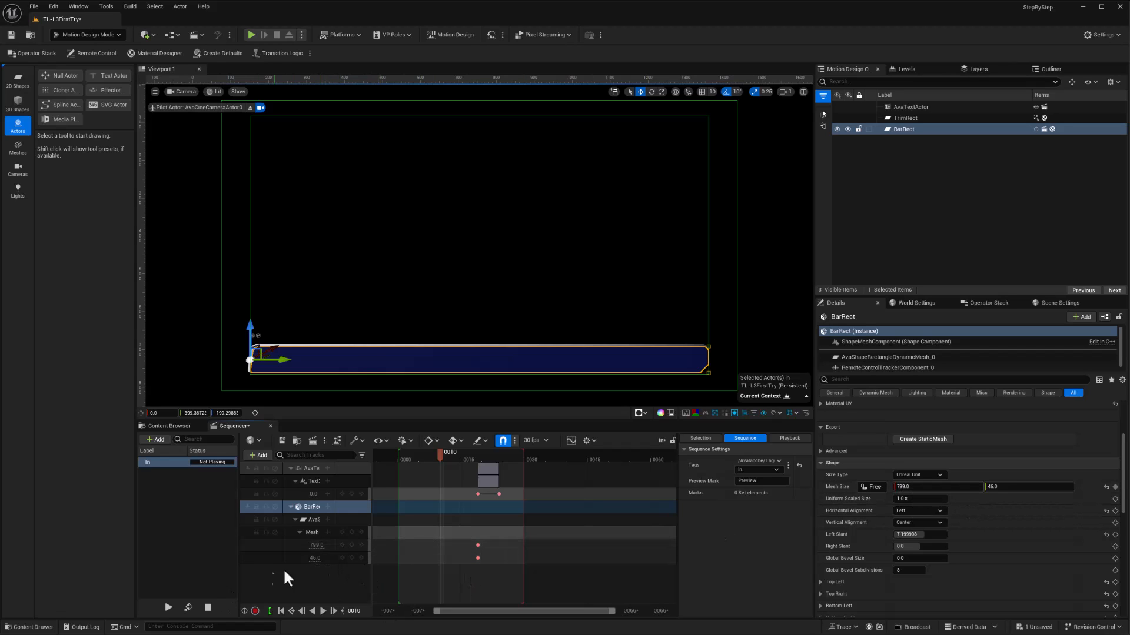
left_click(317, 546)
type("1")
key("Return")
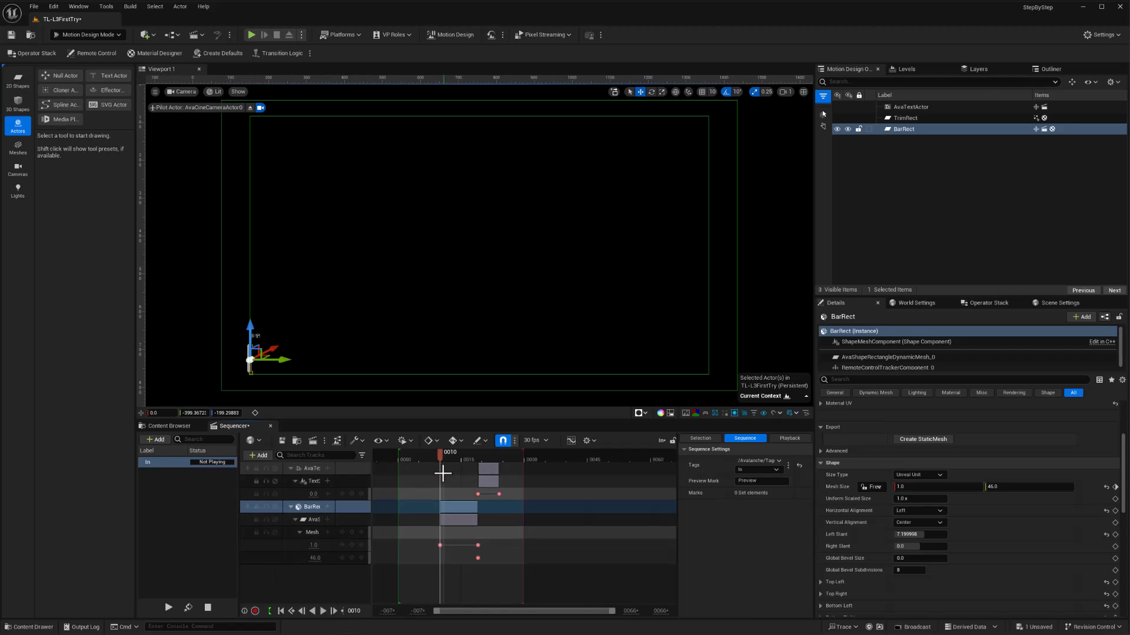
Add a Transform track to BarRect in the In sequence and key its transform at frame 10.
left_click_drag(439, 454, 429, 454)
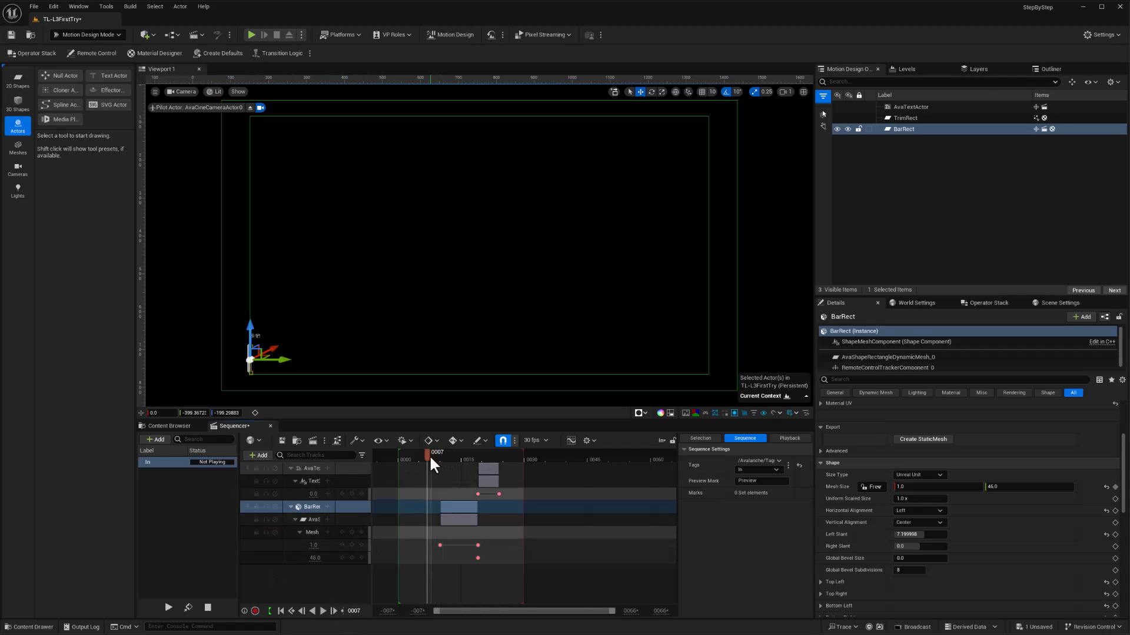
left_click(352, 532)
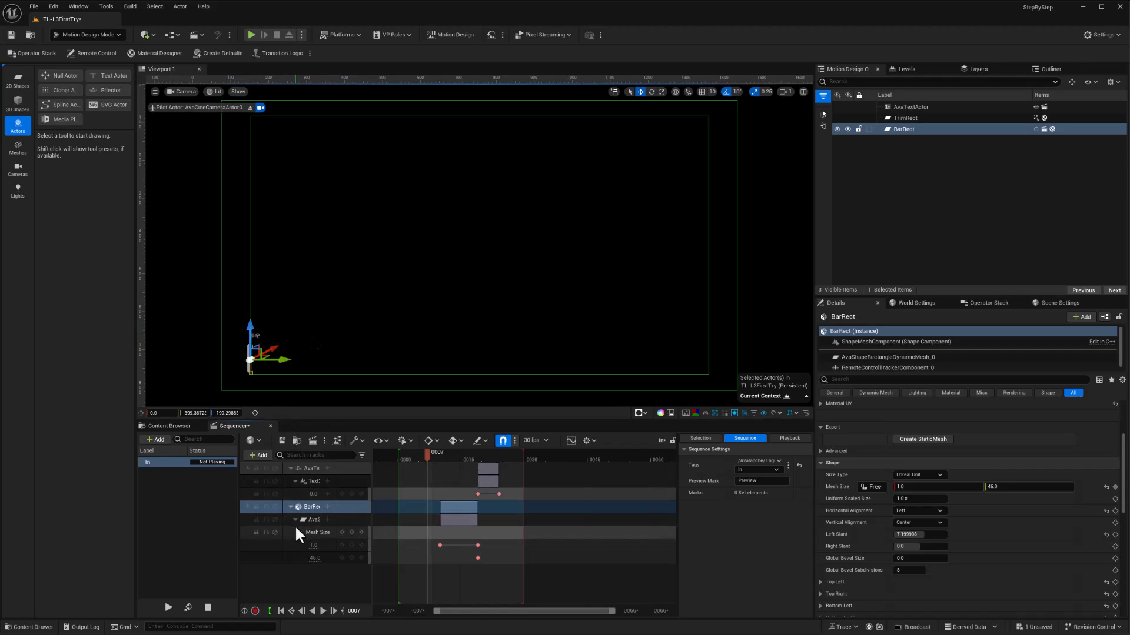
left_click(440, 546)
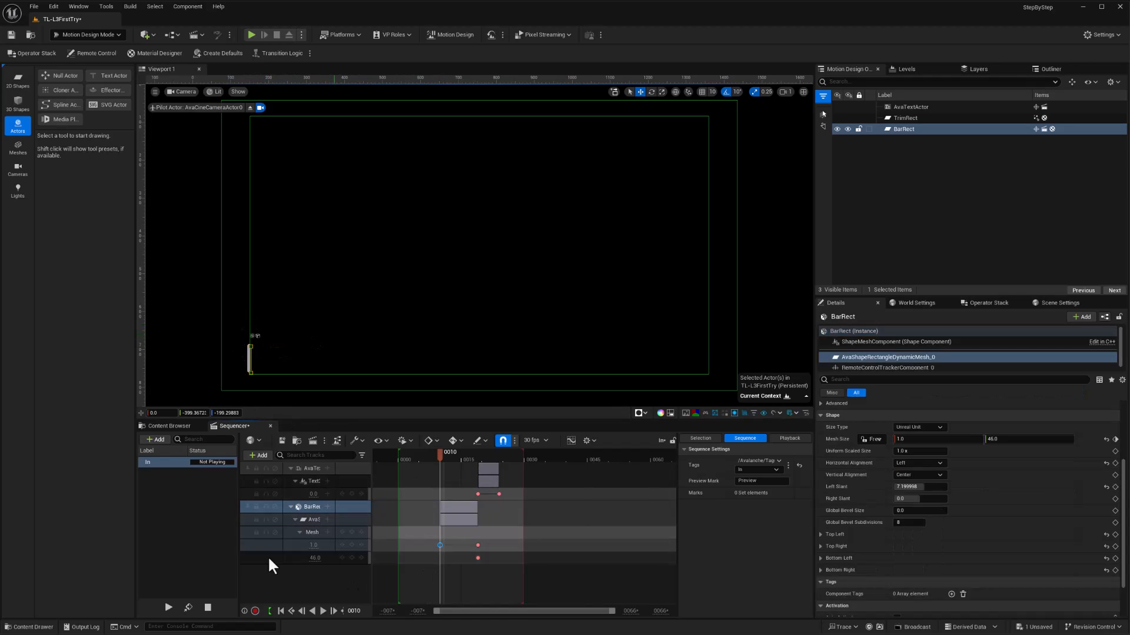
left_click(329, 506)
left_click(360, 567)
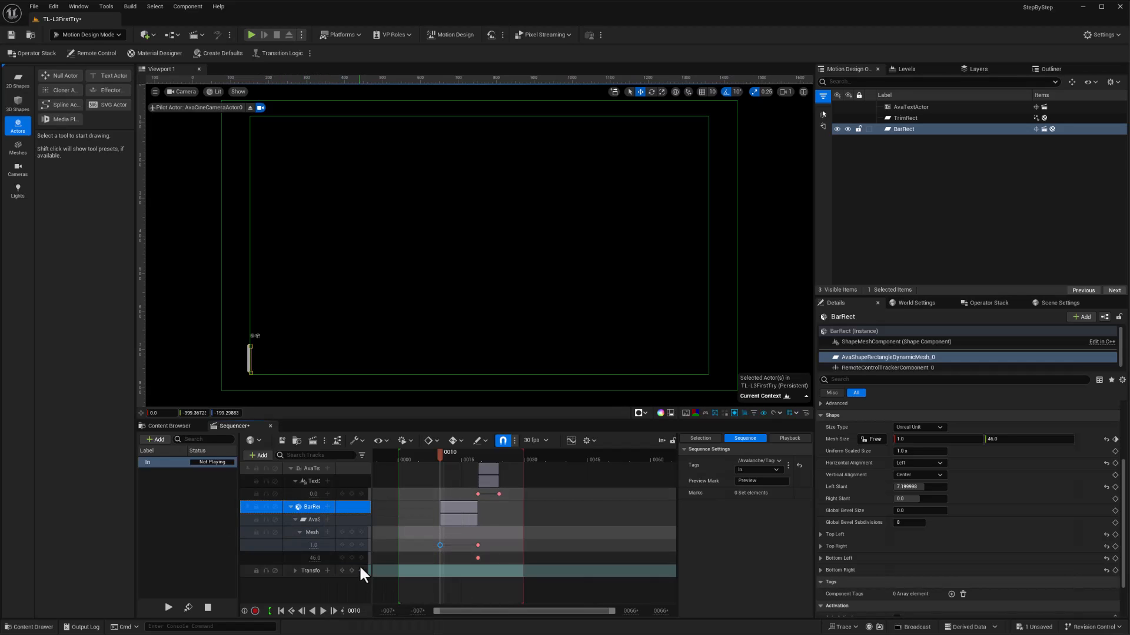
left_click(351, 571)
Step the playhead back to frame 6, expand BarRect's Location channels and key its Z location at -364.
left_click(302, 612)
left_click(302, 611)
left_click(302, 612)
left_click(302, 611)
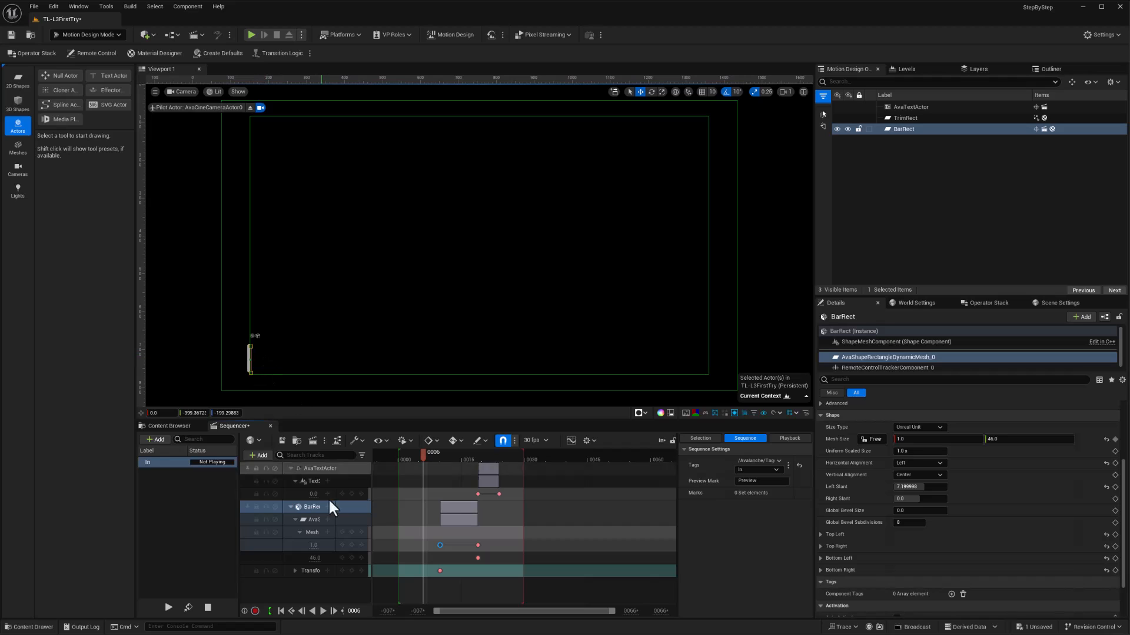
left_click(295, 570)
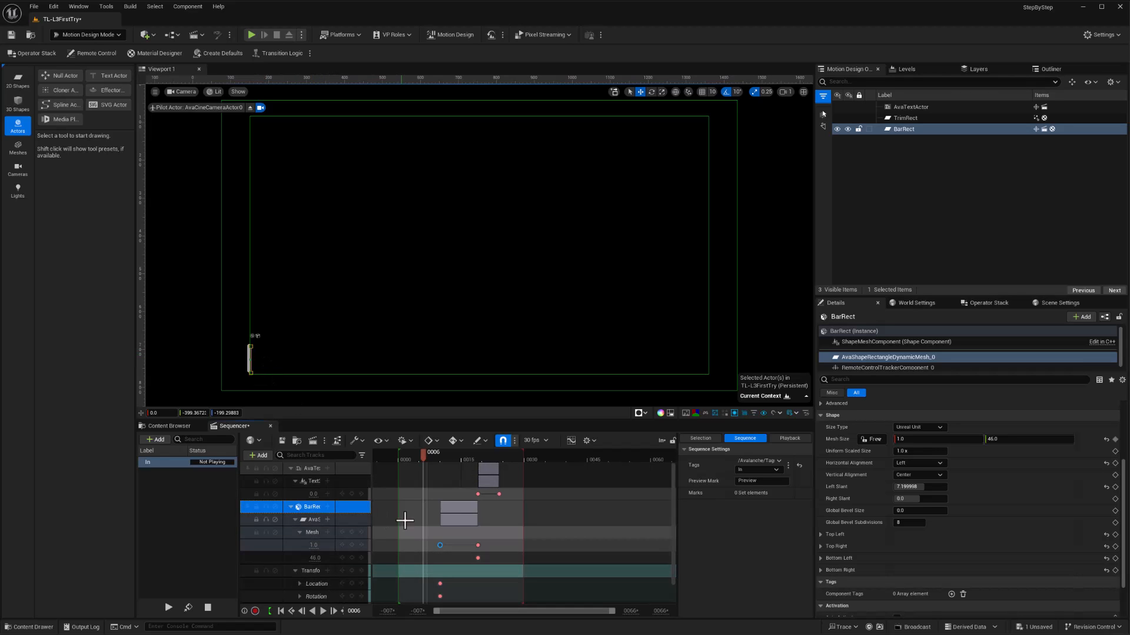
scroll(335, 544, "down", 1)
left_click(300, 573)
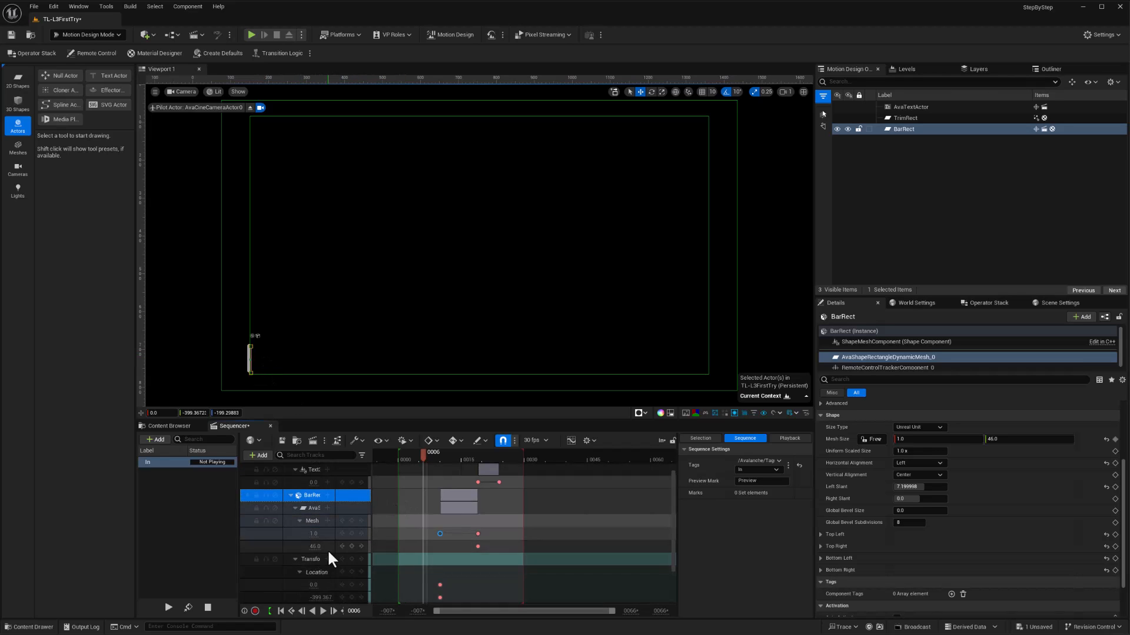
scroll(327, 549, "down", 3)
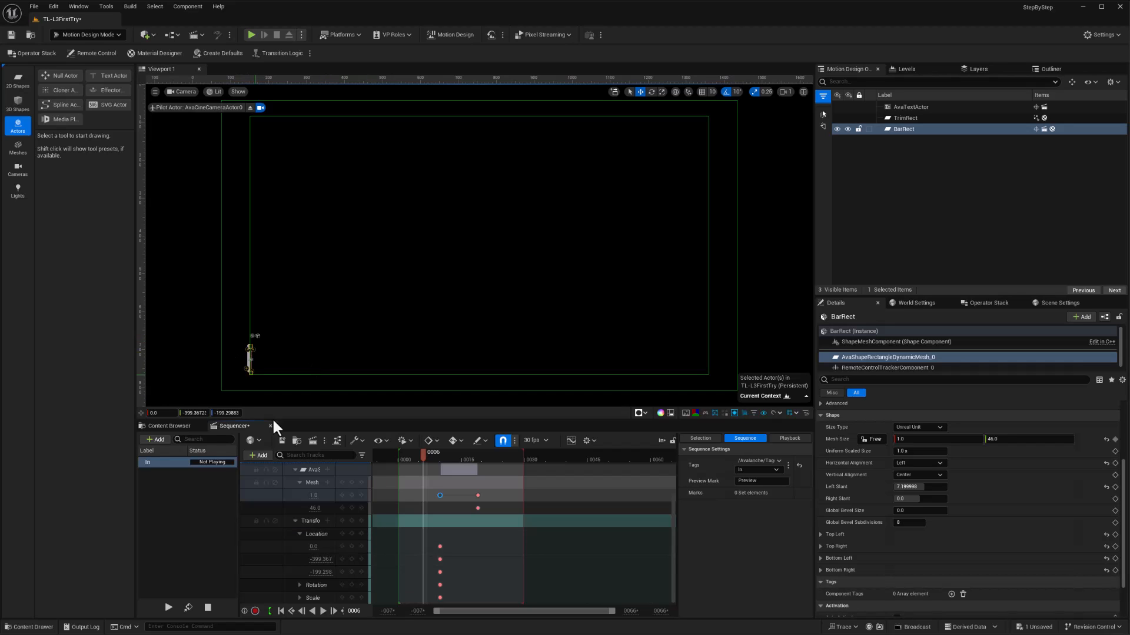
left_click(308, 521)
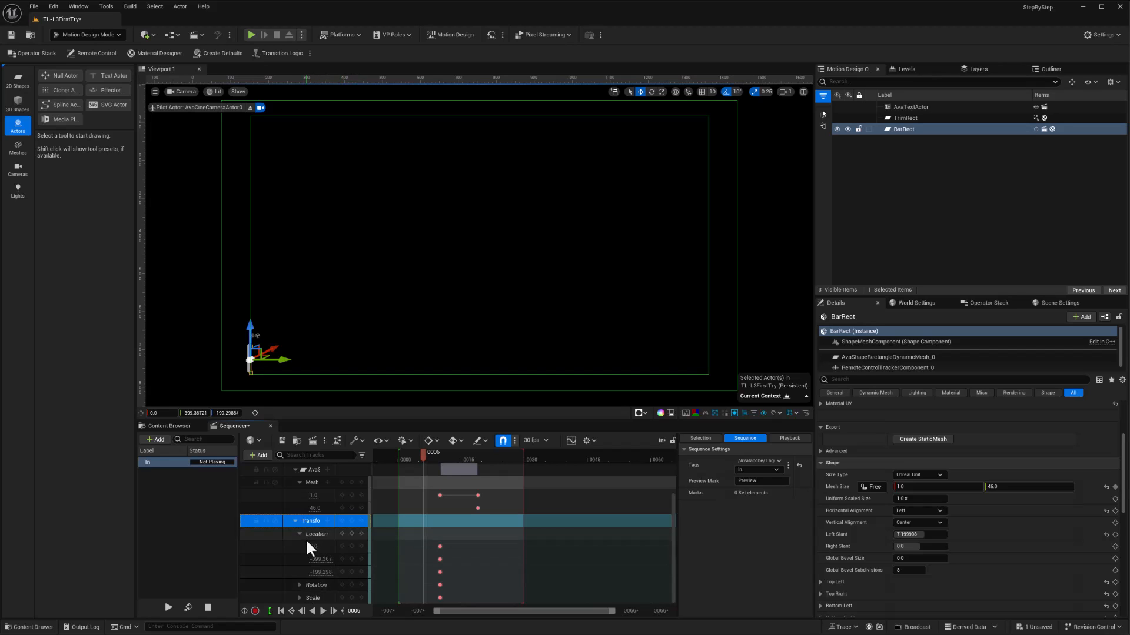
left_click_drag(321, 572, 268, 572)
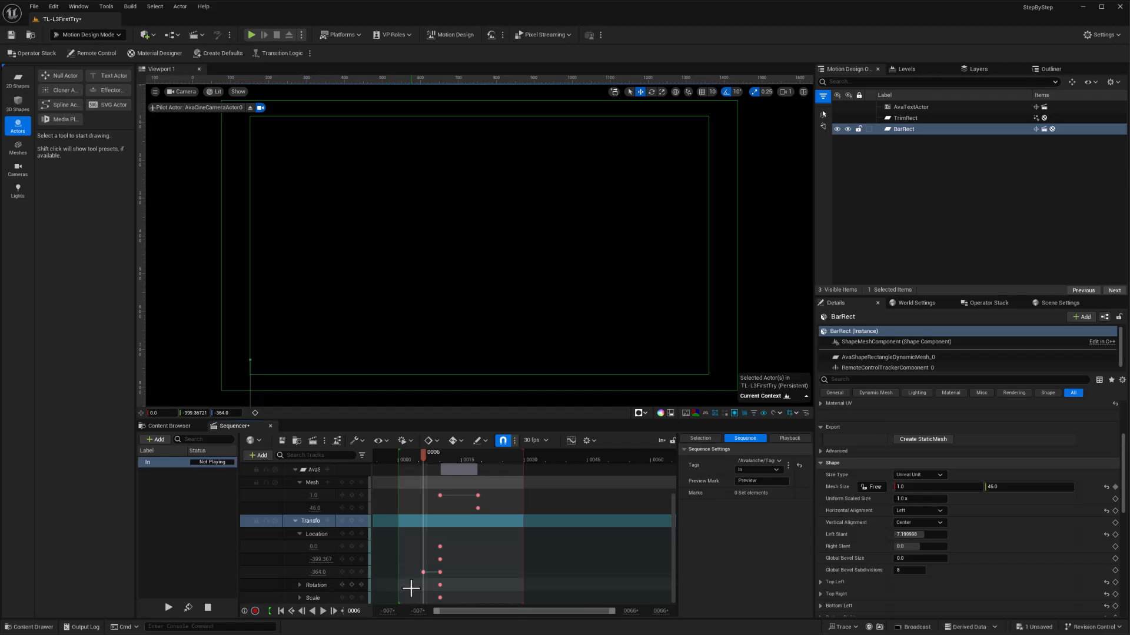
Play the In sequence from frame 0 to check the bar's entrance, and save the level.
left_click(280, 611)
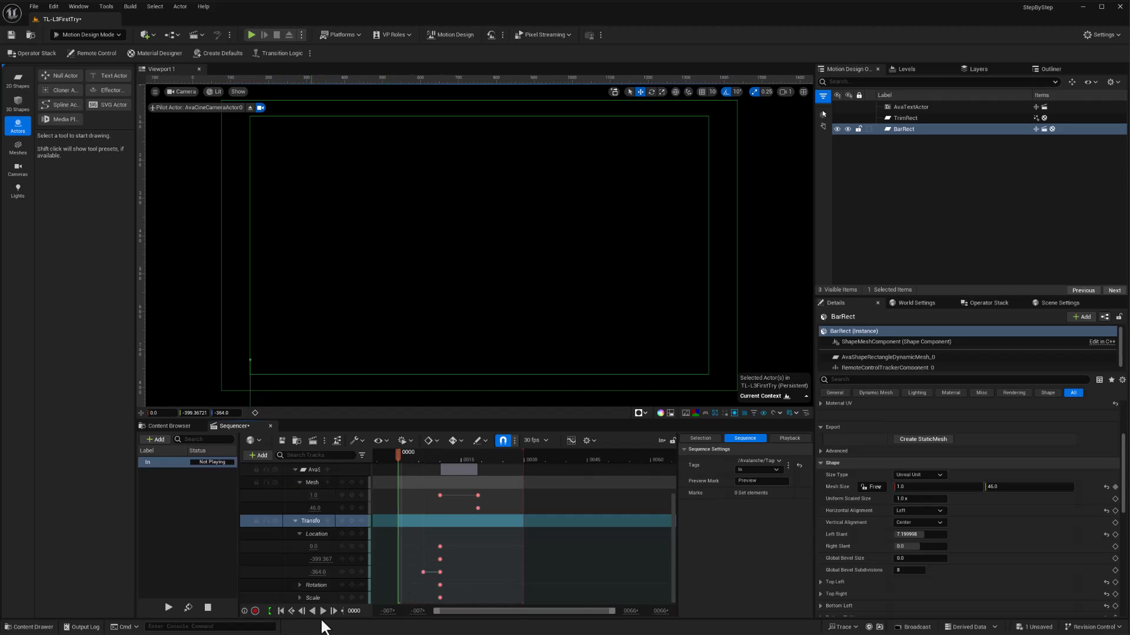
left_click(322, 612)
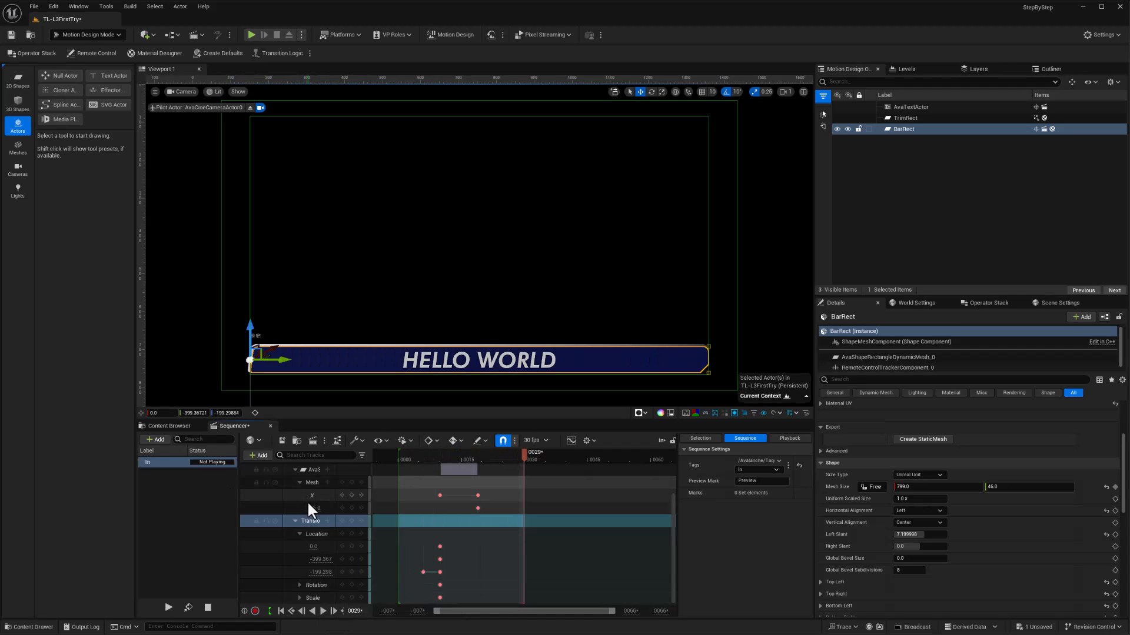
key("ctrl+s")
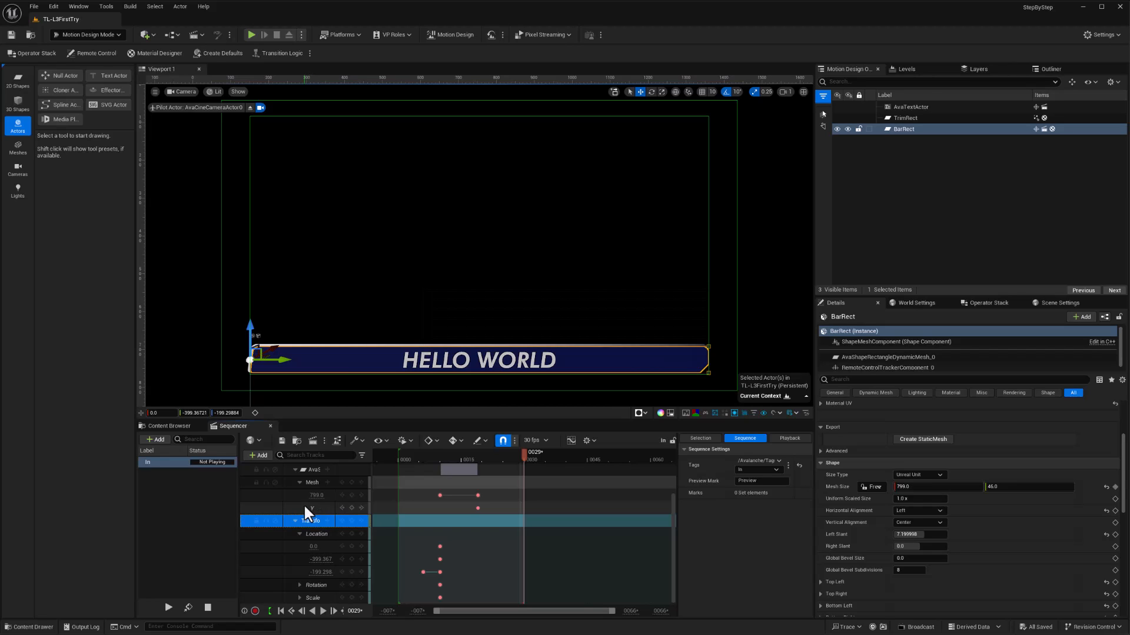
Add a mark to the In sequence at frame 29, expand its settings and save the level.
left_click_drag(524, 457, 520, 456)
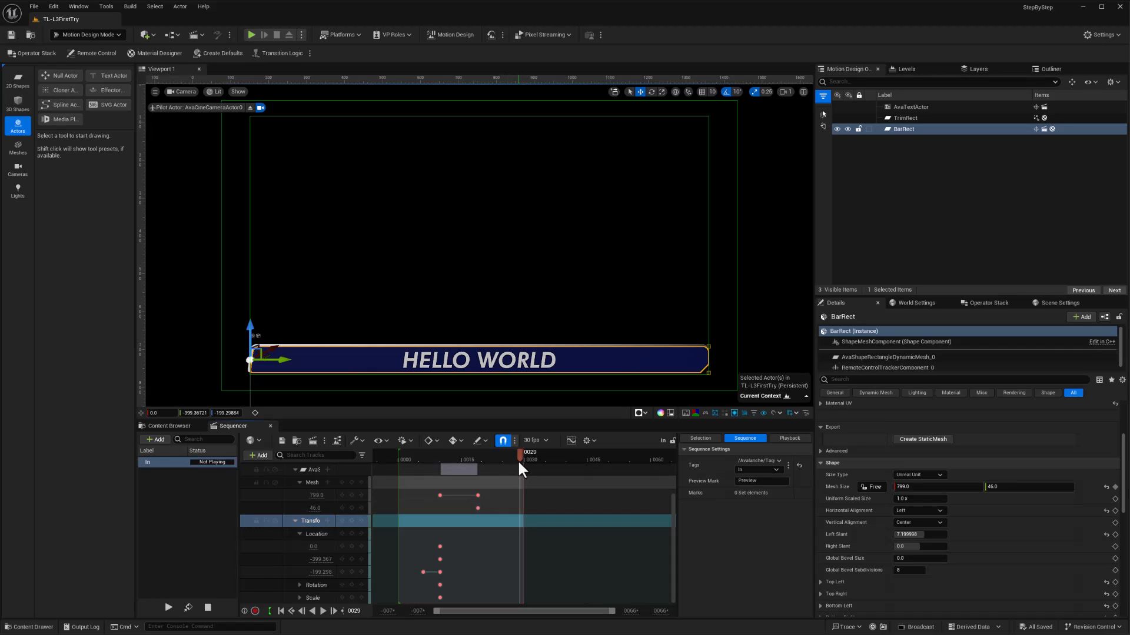
key("m")
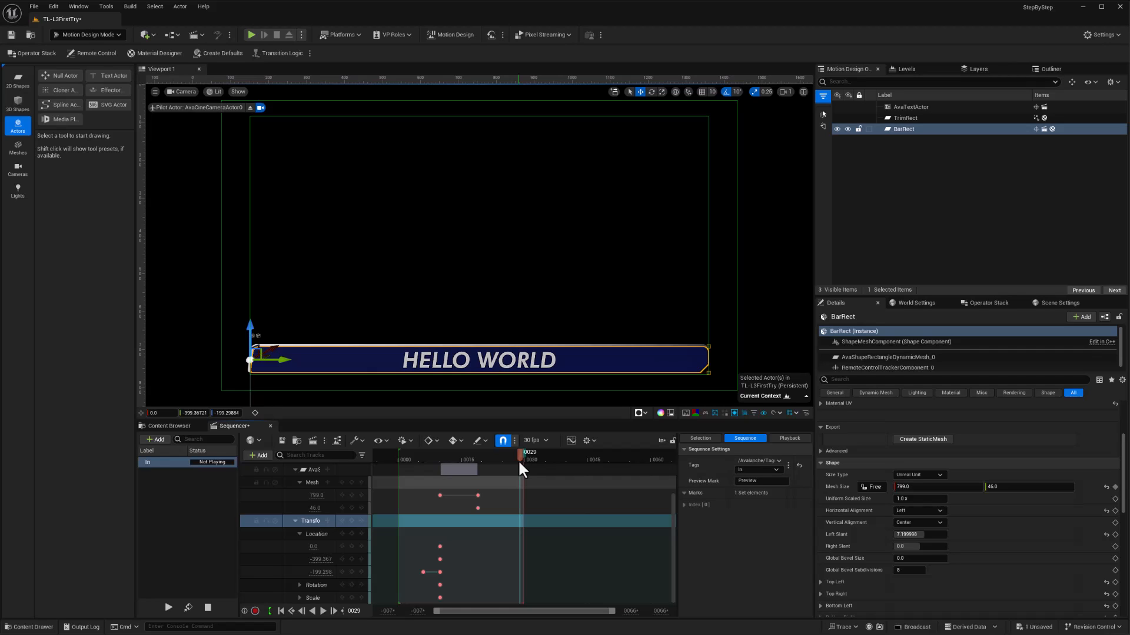
left_click(683, 505)
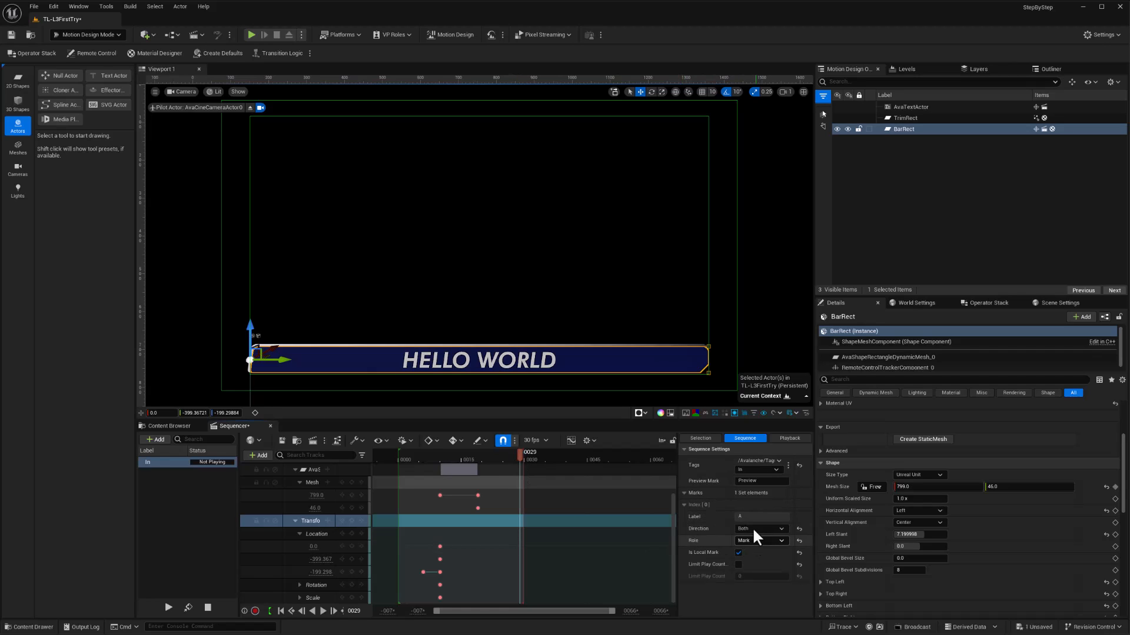
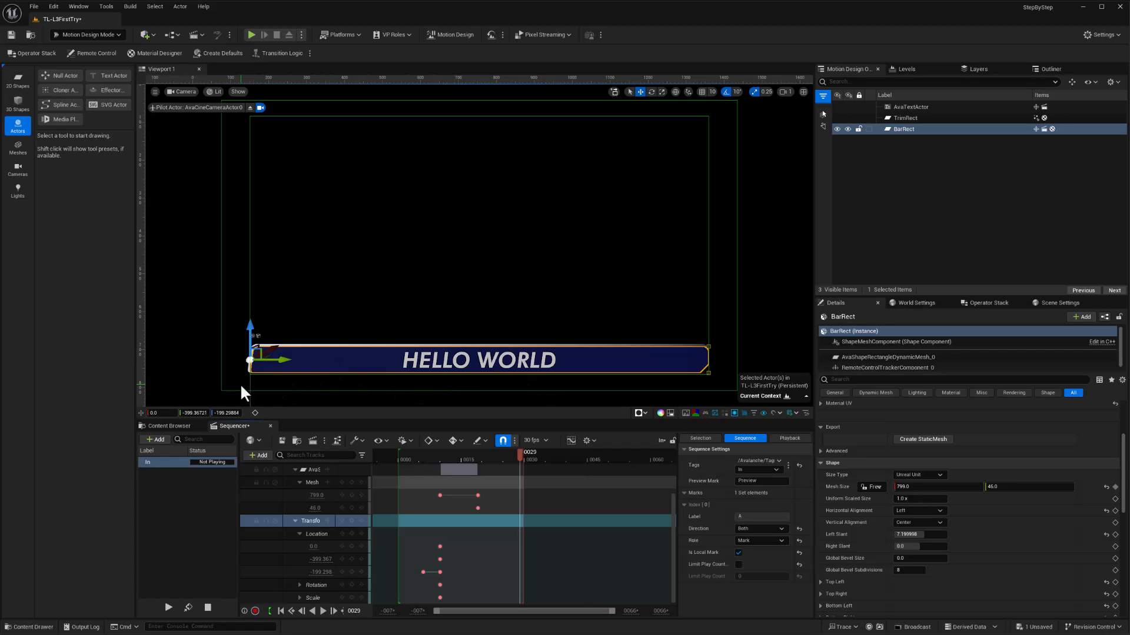
key("ctrl+s")
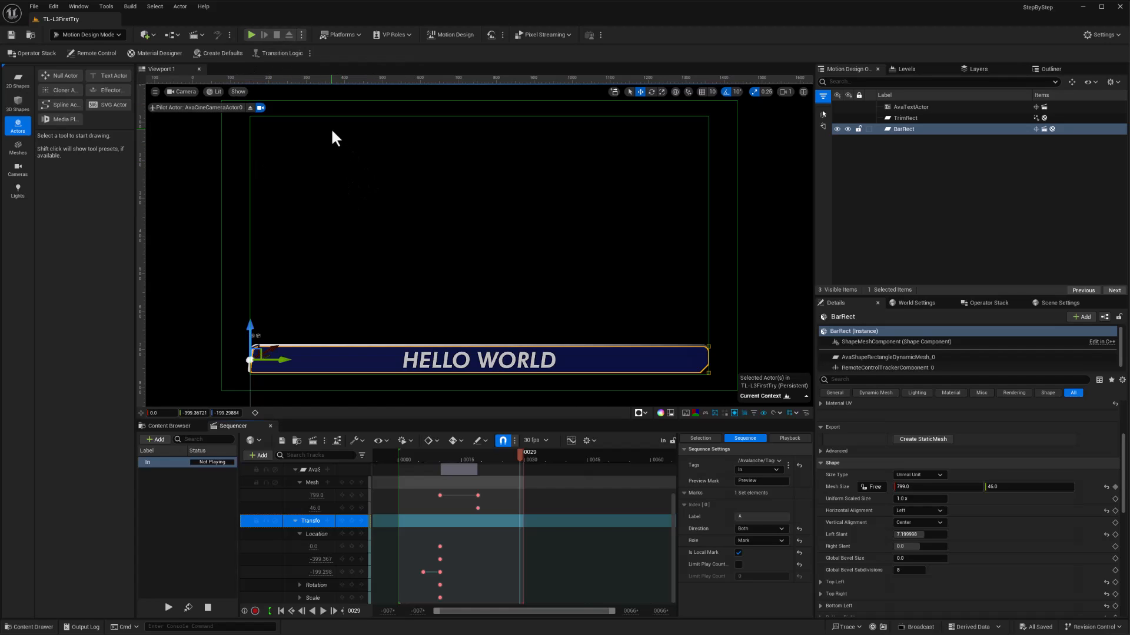
Open the level's Transition Logic tree and enable transition logic, moving the tree's window clear of the options.
left_click(309, 53)
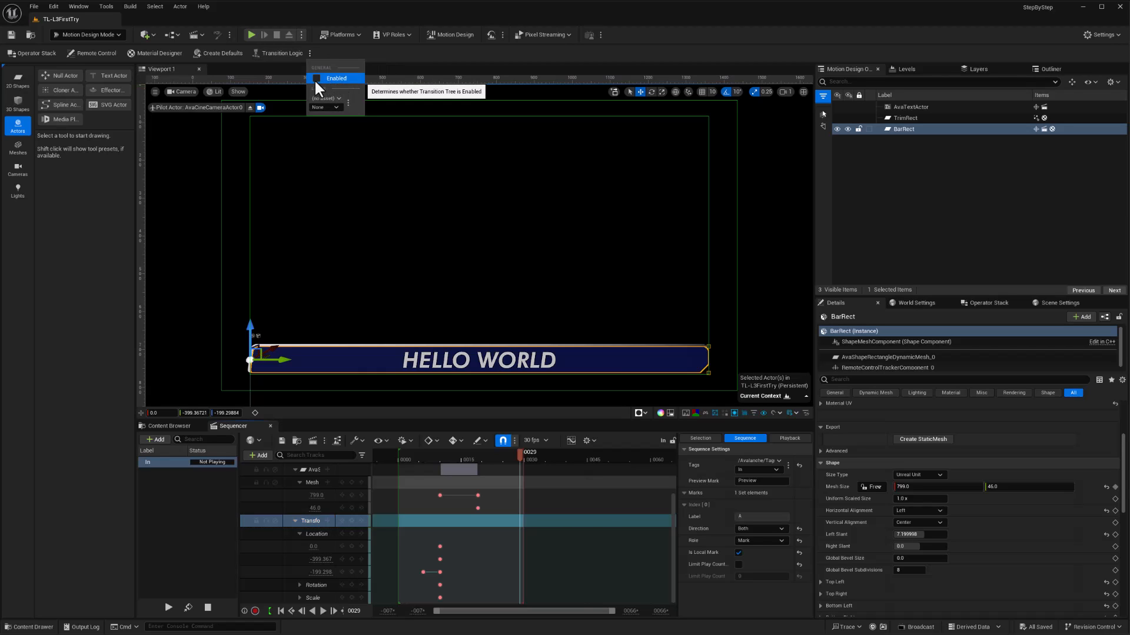
left_click(274, 54)
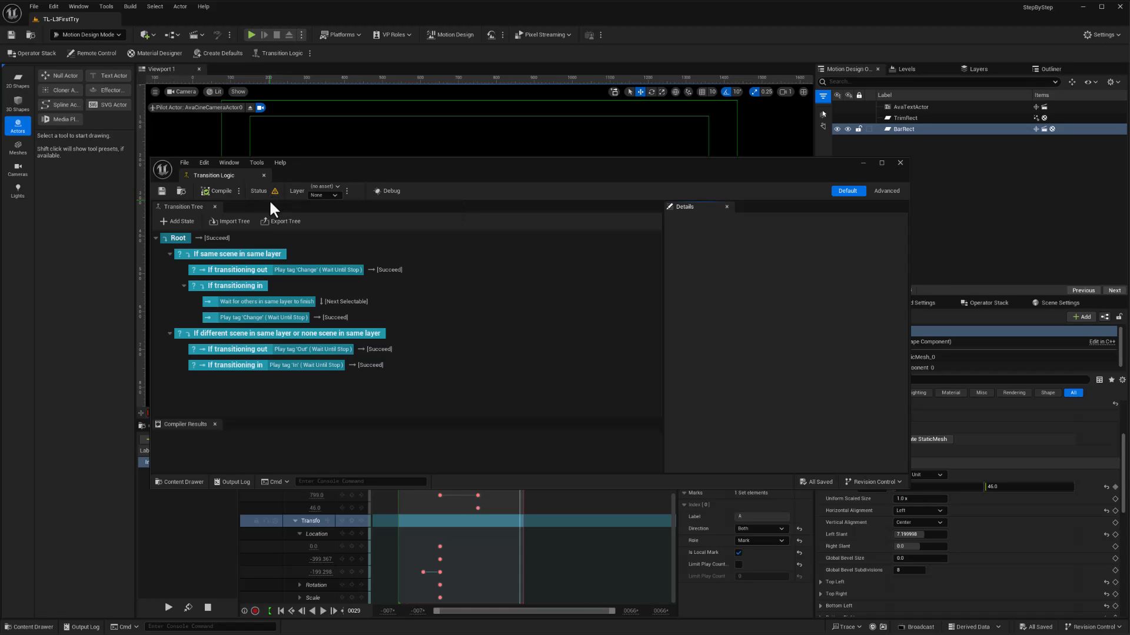
left_click(309, 54)
left_click(317, 78)
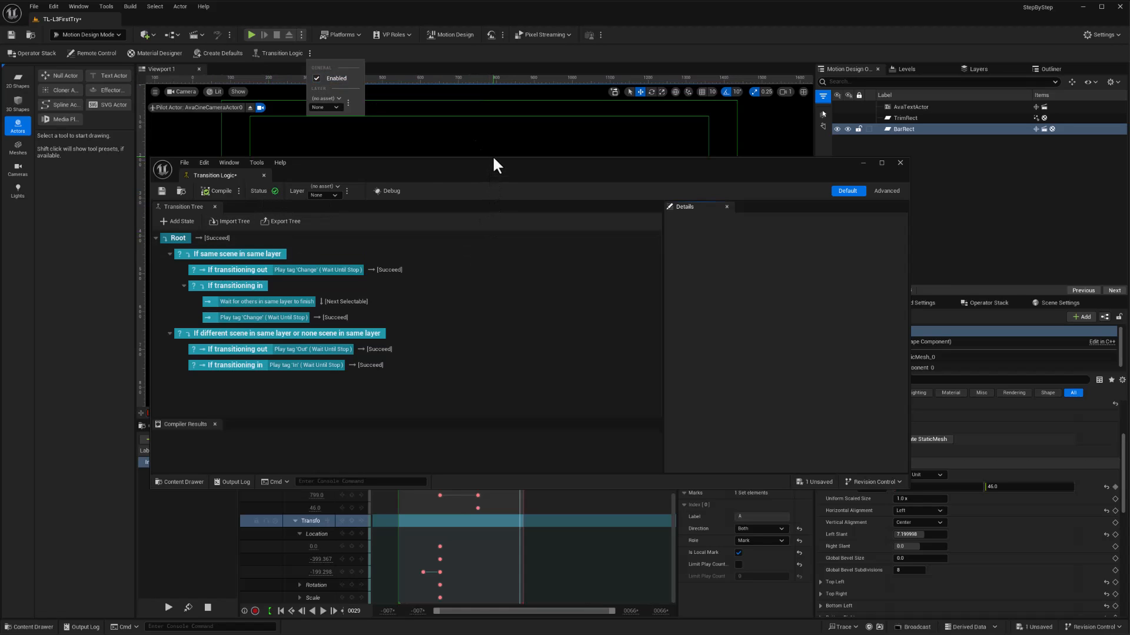
left_click_drag(462, 168, 521, 147)
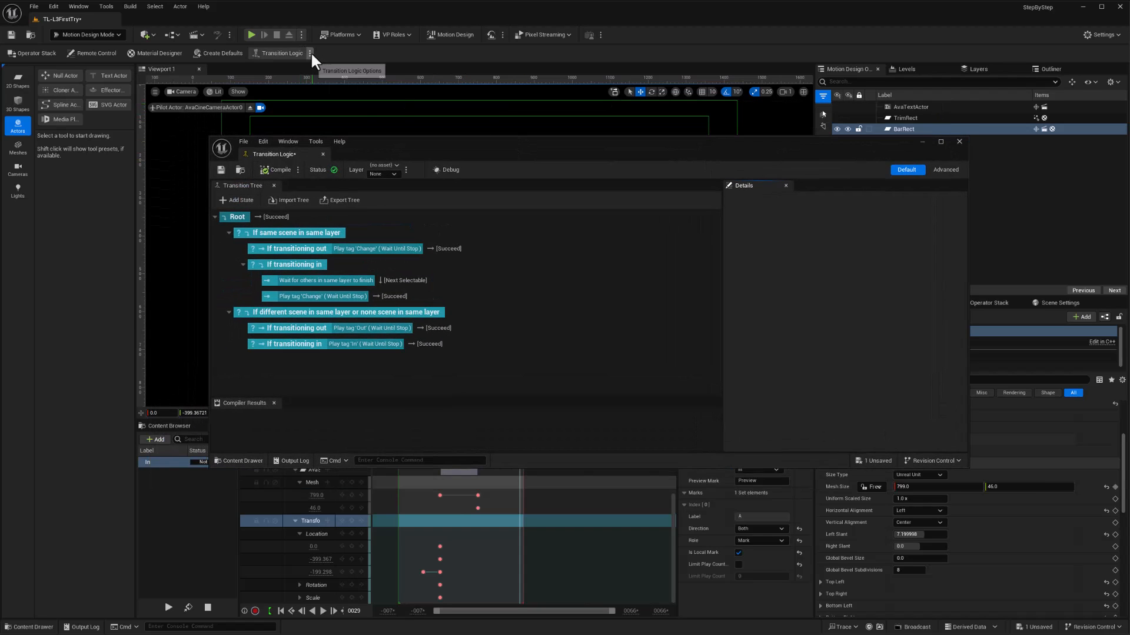
Create a Motion Design Tag Collection named TL-LayerTags in the StepByStep folder and save all assets.
left_click(309, 52)
left_click(331, 100)
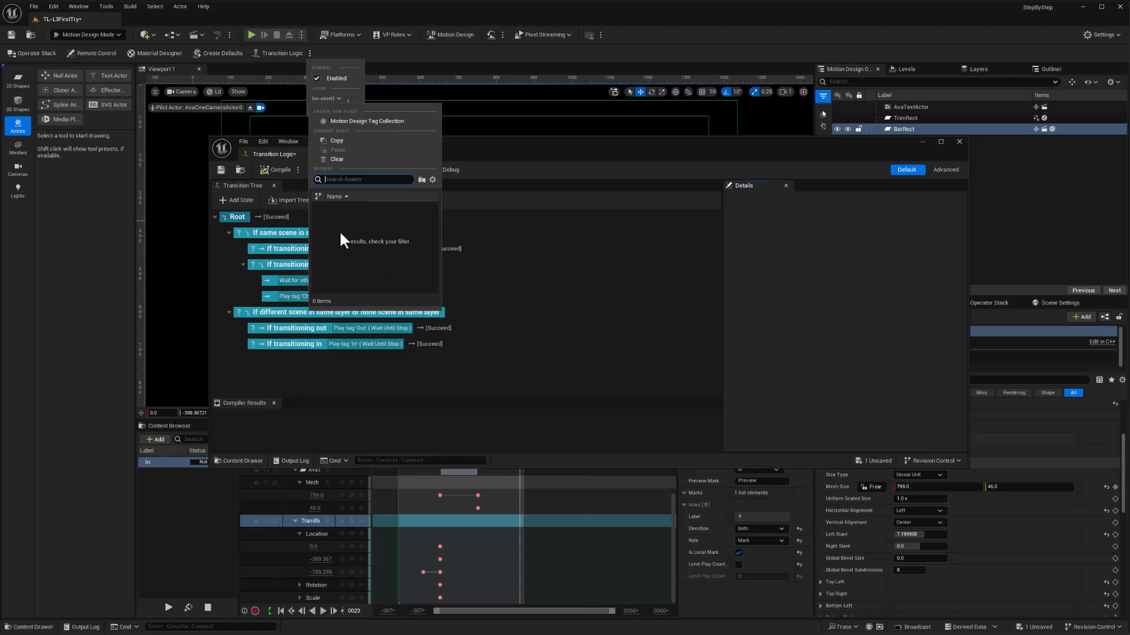
left_click(165, 428)
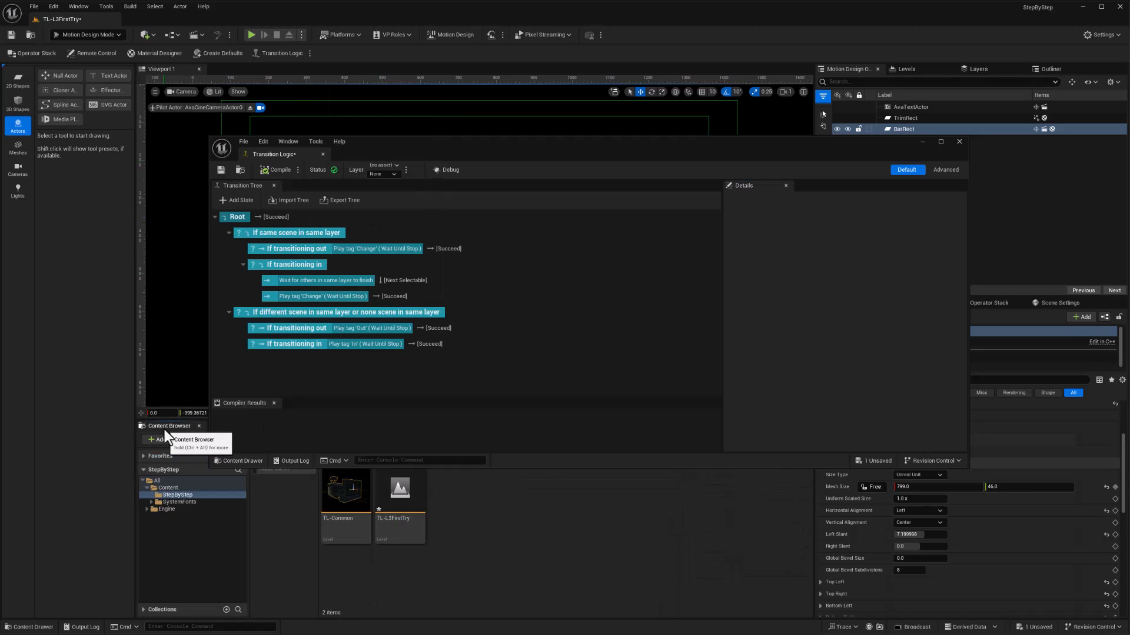
right_click(492, 538)
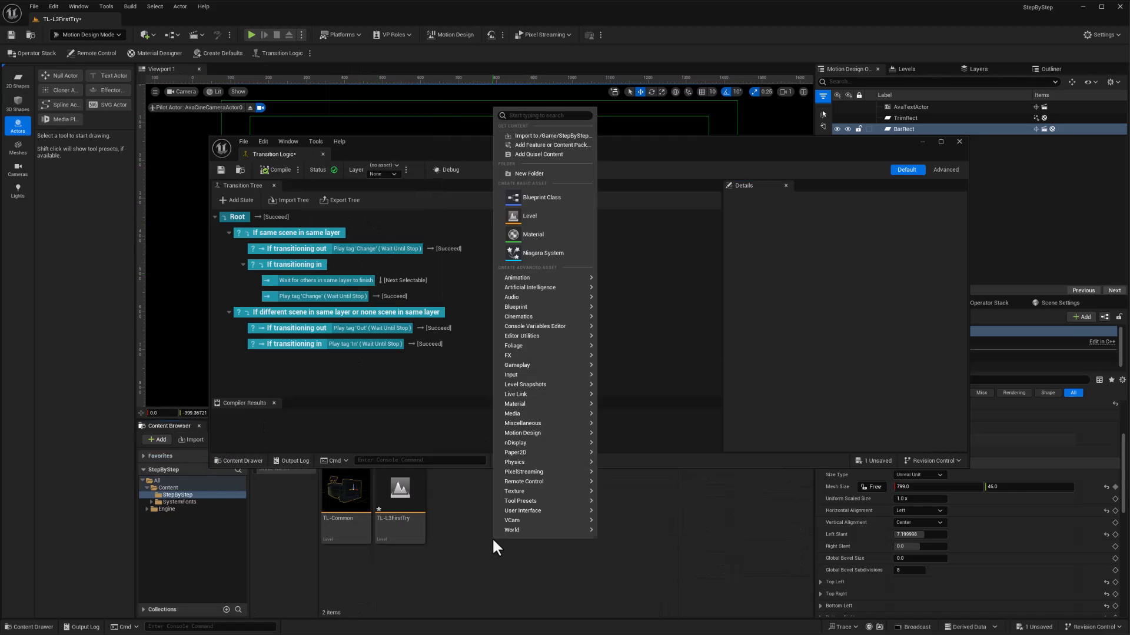
mouse_move(518, 432)
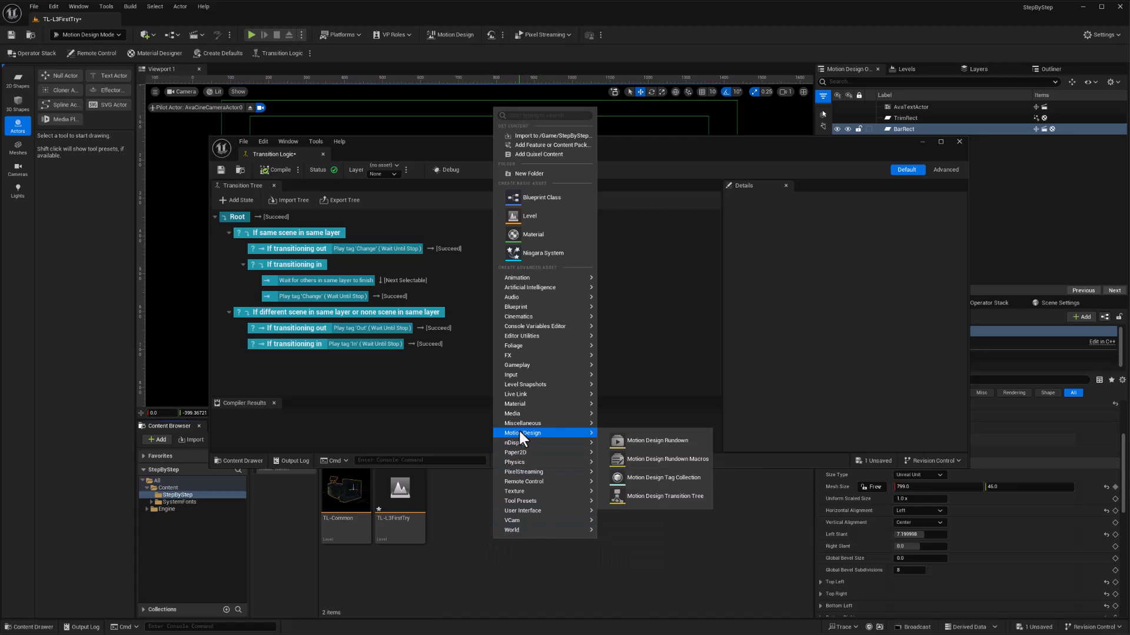
left_click(635, 477)
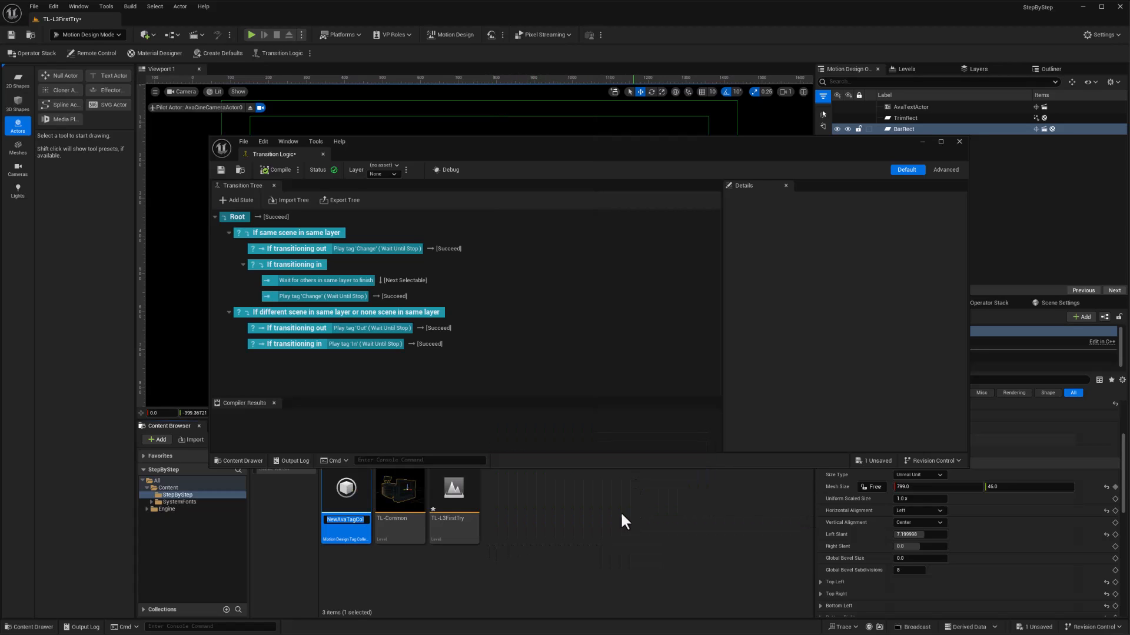
type("TL")
type("-LKa")
type("gs")
key("Return")
key("ctrl+shift+s")
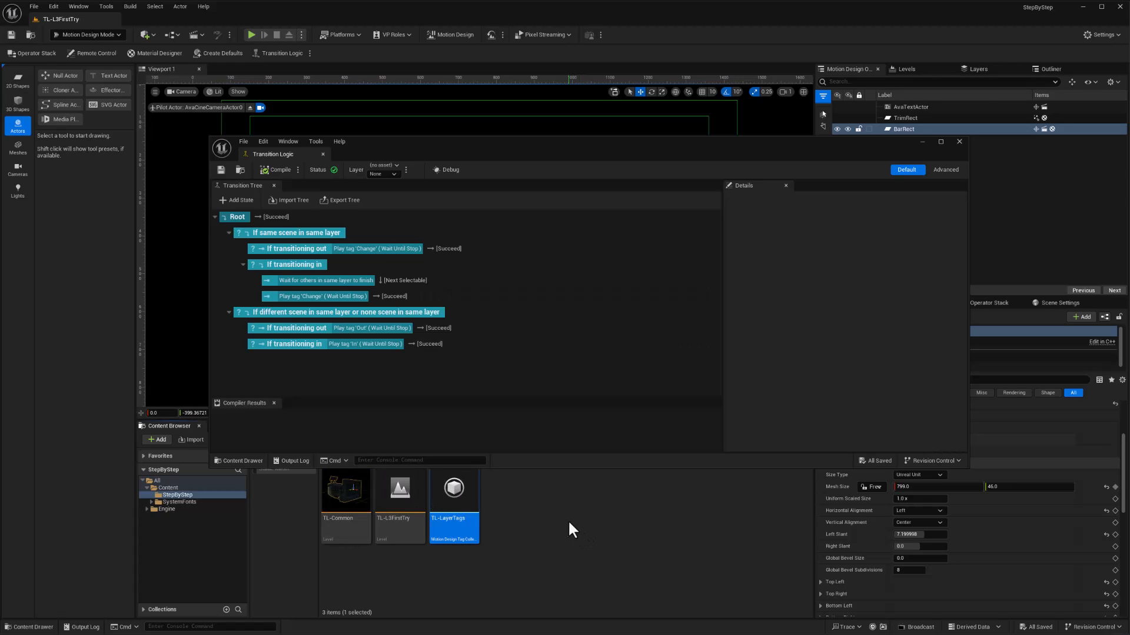
Add an L3Bar tag to the TL-LayerTags collection, save the asset and close it.
double_click(458, 494)
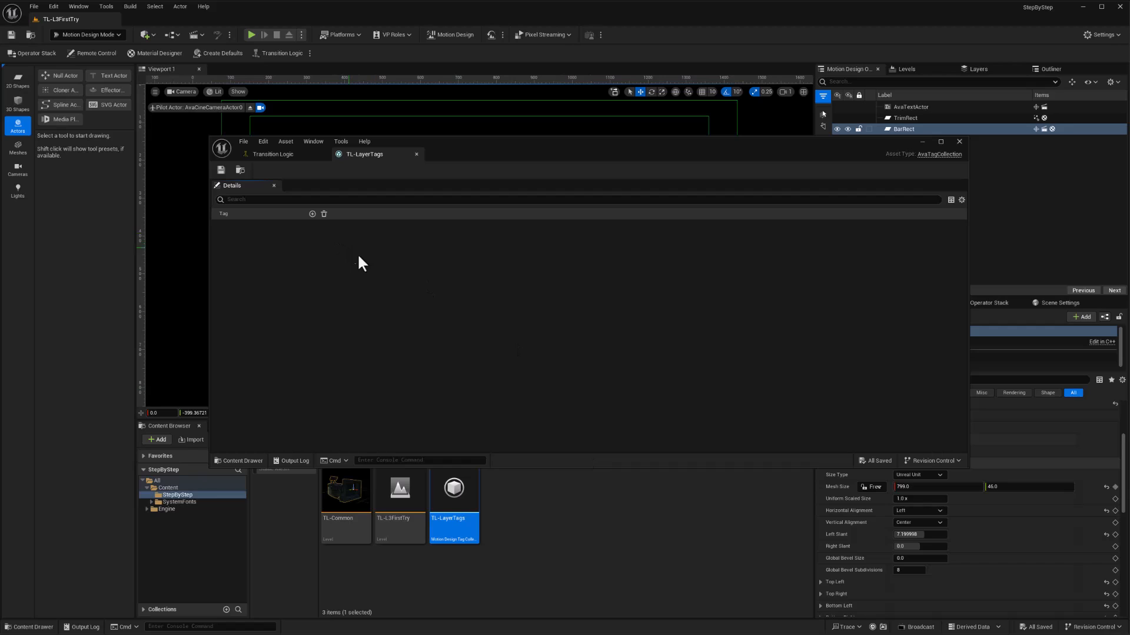
left_click(312, 214)
left_click(255, 226)
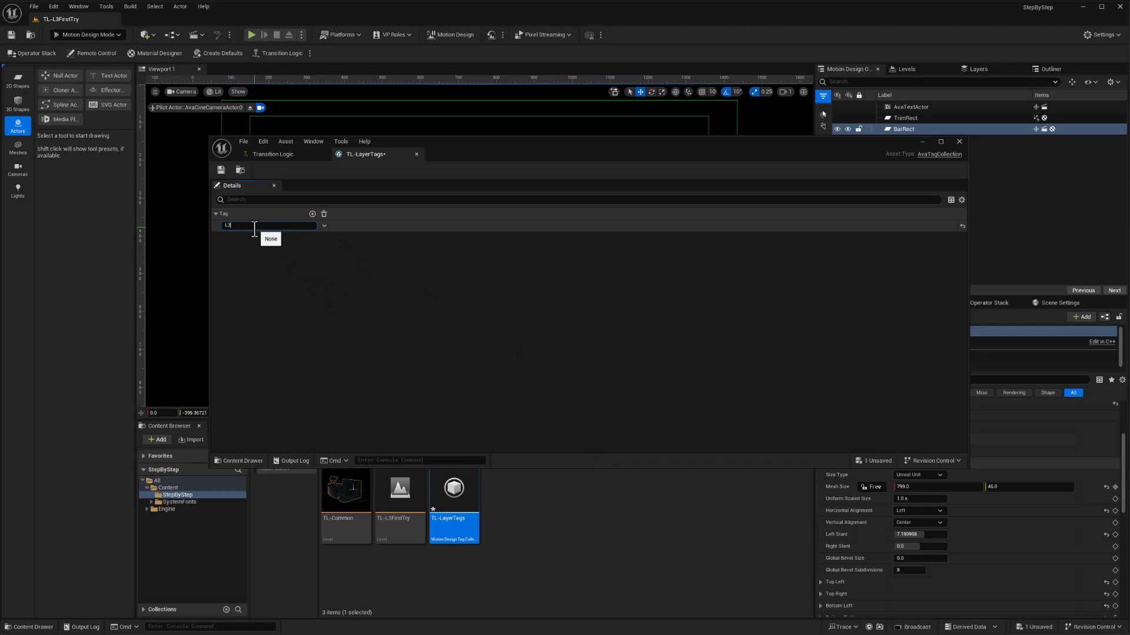
type("L3Bar")
key("Return")
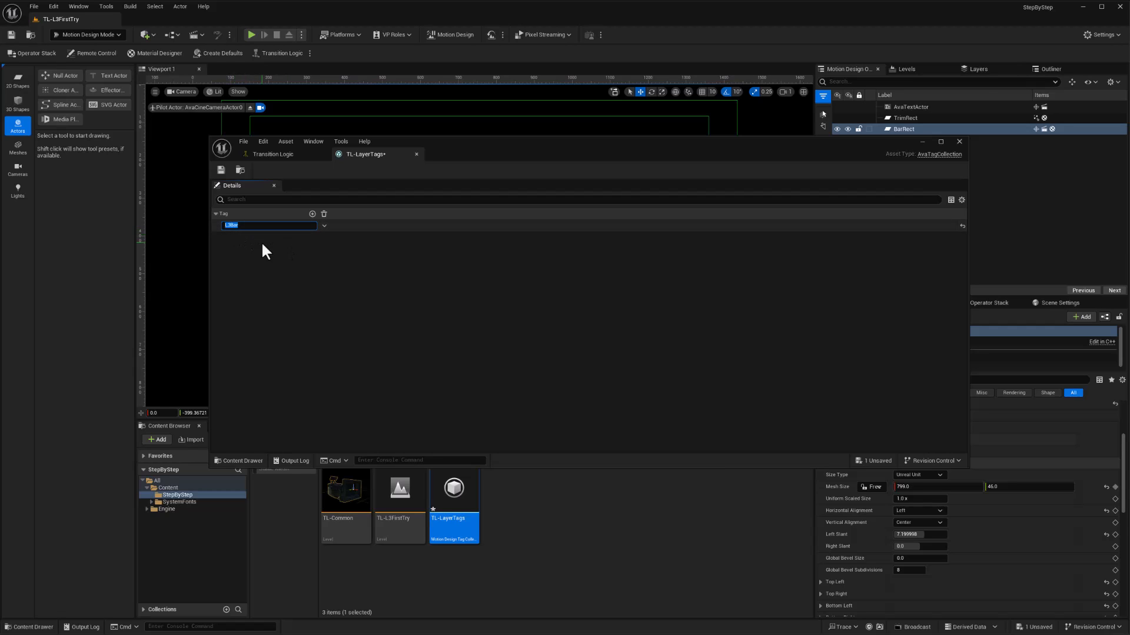
left_click(221, 170)
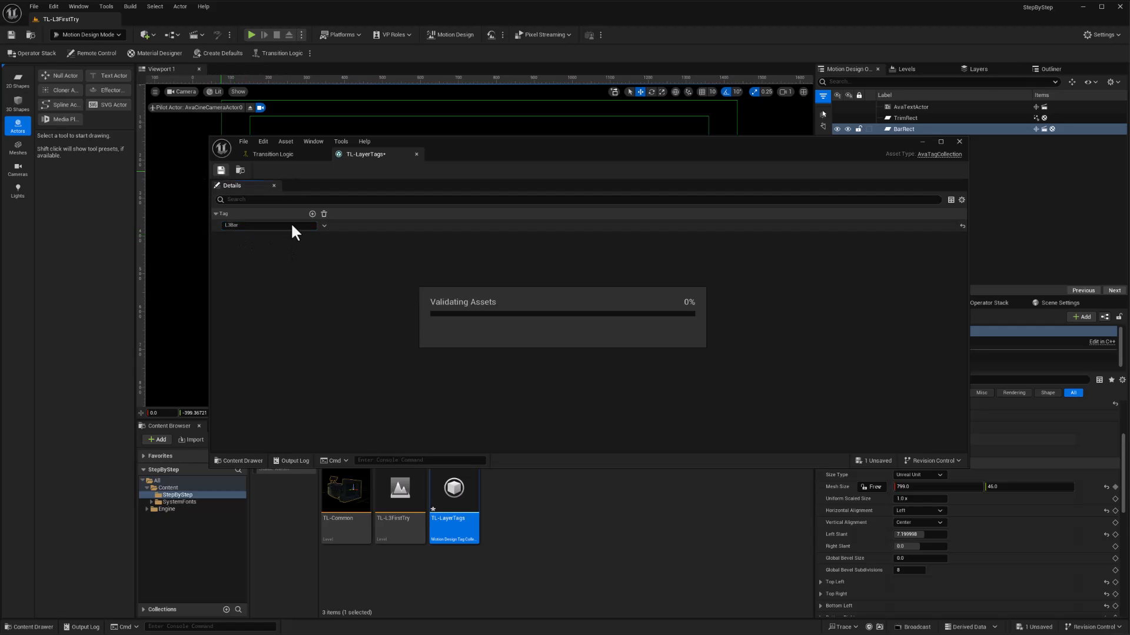
left_click(416, 154)
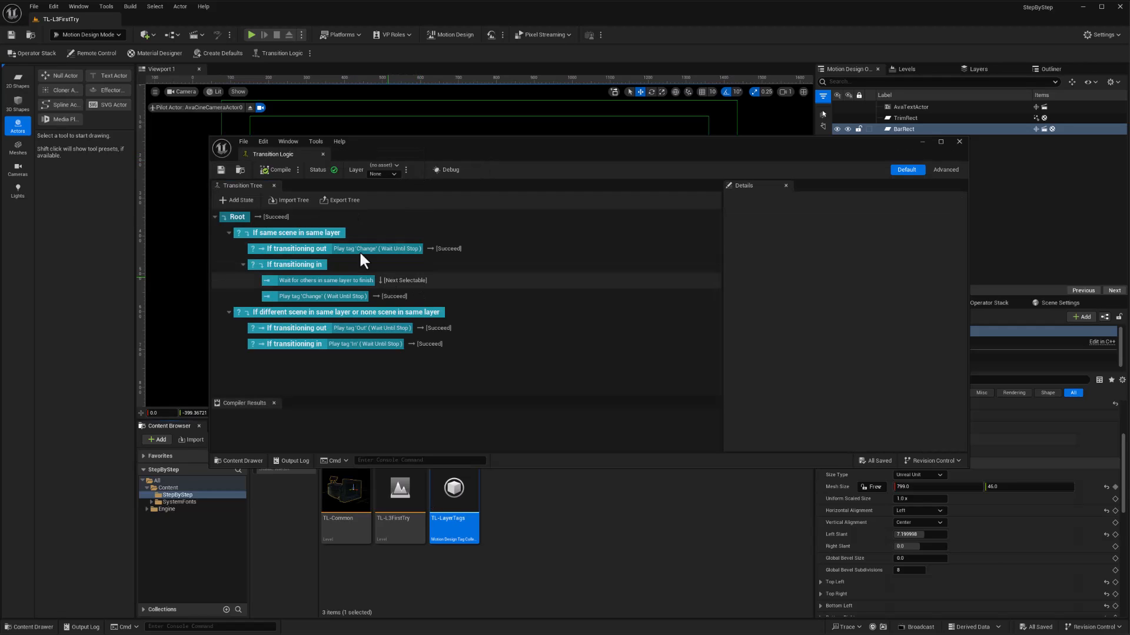
Assign the L3Bar tag from the TL-LayerTags collection as the transition tree's layer and save.
left_click(394, 165)
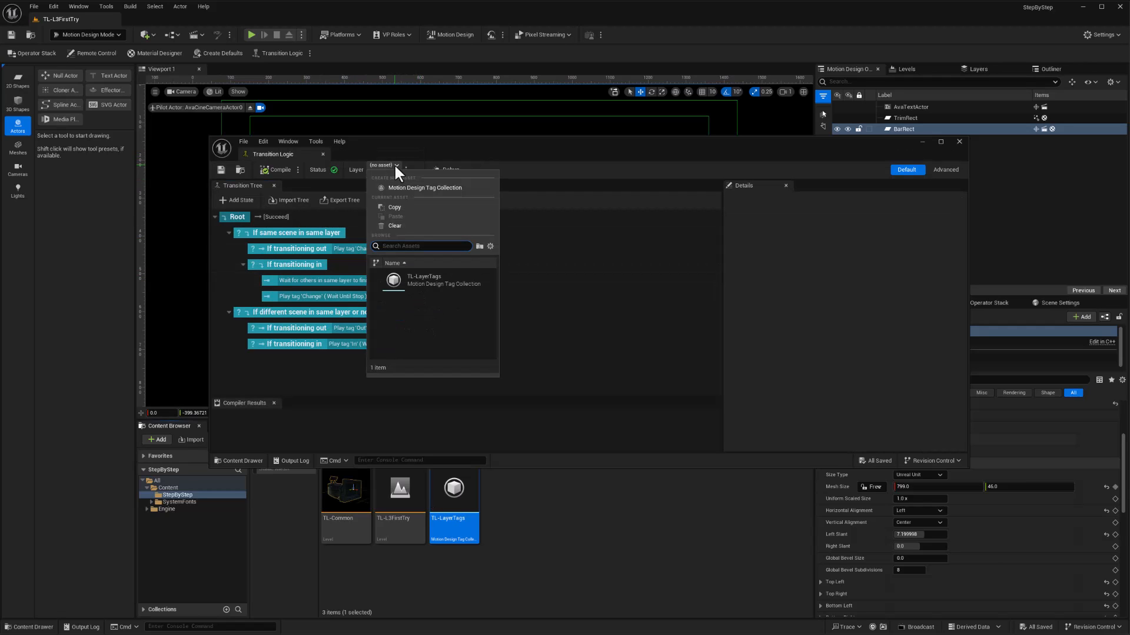
left_click(422, 281)
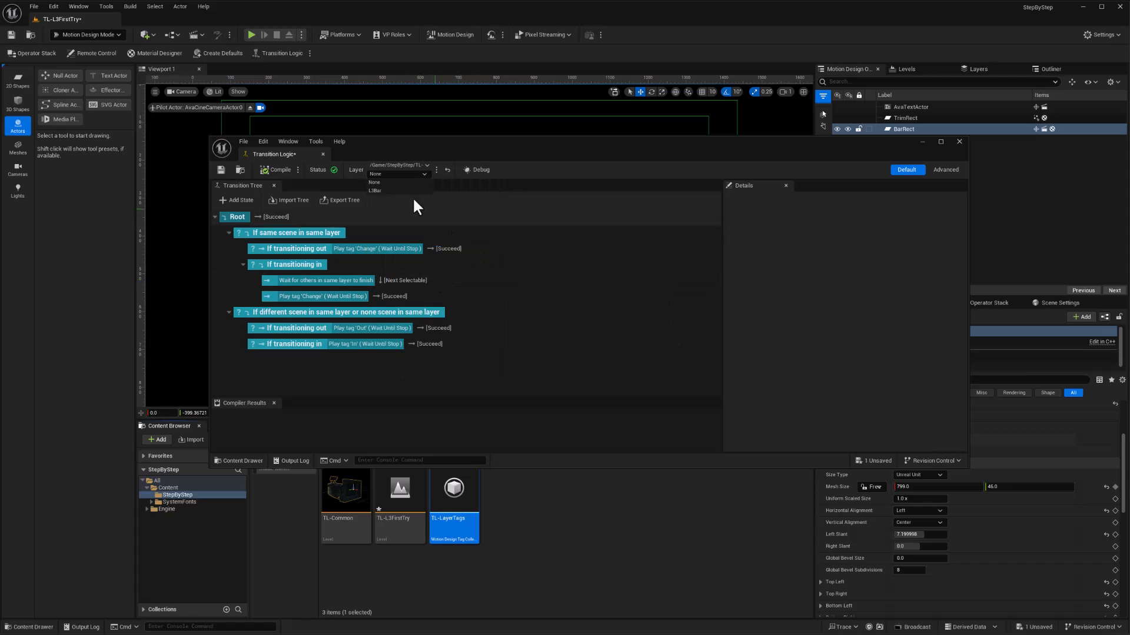
left_click(375, 190)
left_click(221, 170)
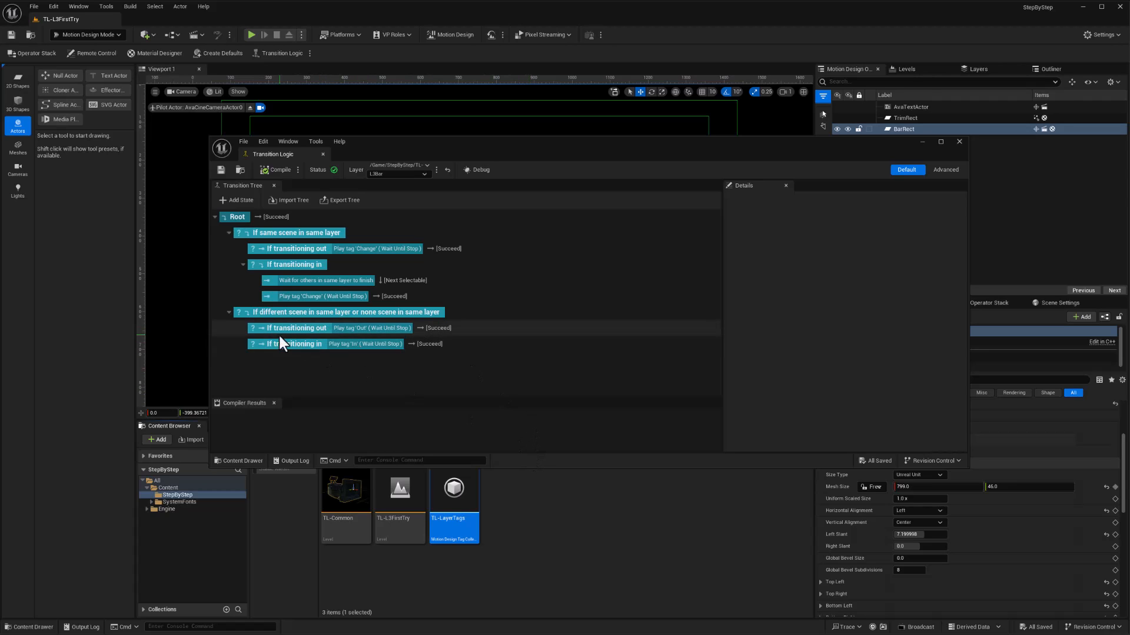
Make the different-scene "If transitioning out" state play the sequence tagged In, shortening the tree's window to reveal the Sequencer.
left_click(300, 328)
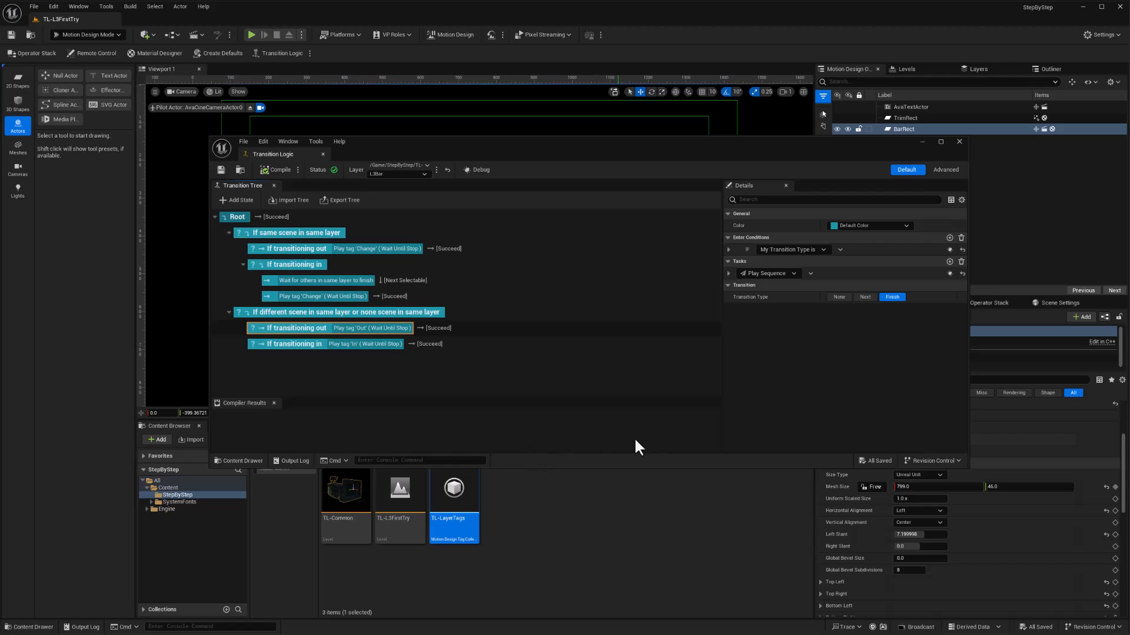
left_click_drag(680, 467, 680, 420)
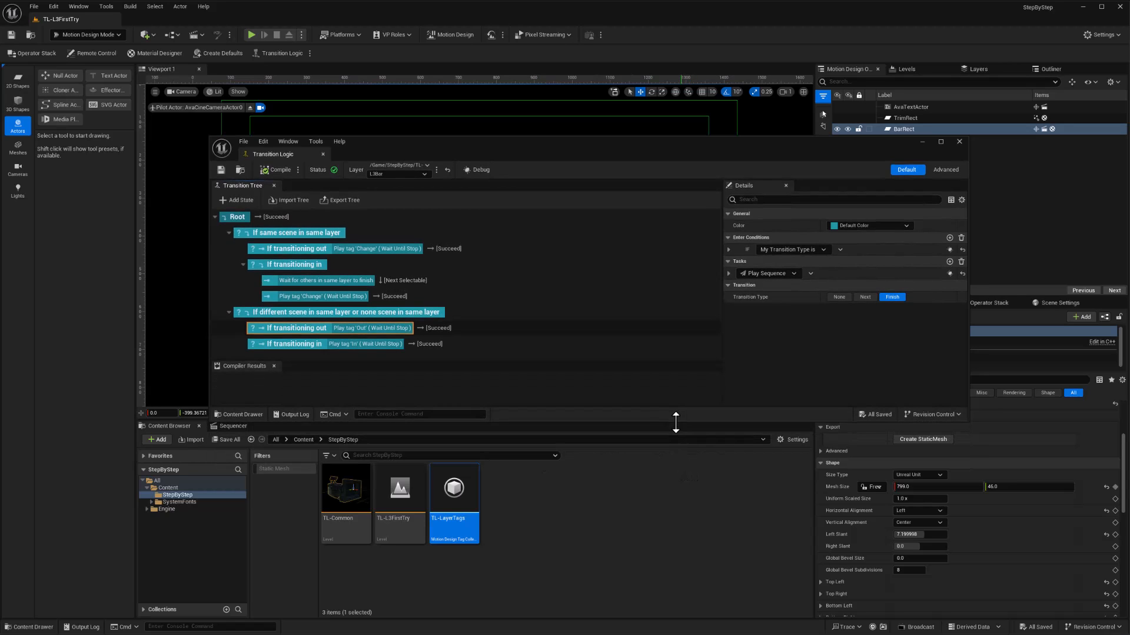
left_click(728, 273)
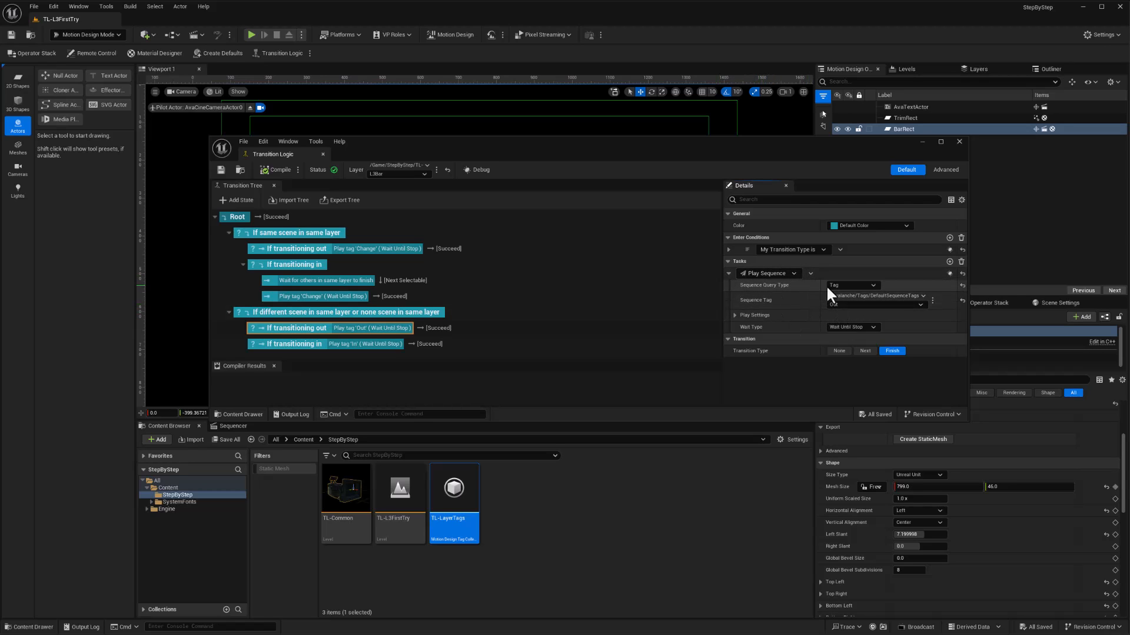
left_click(920, 304)
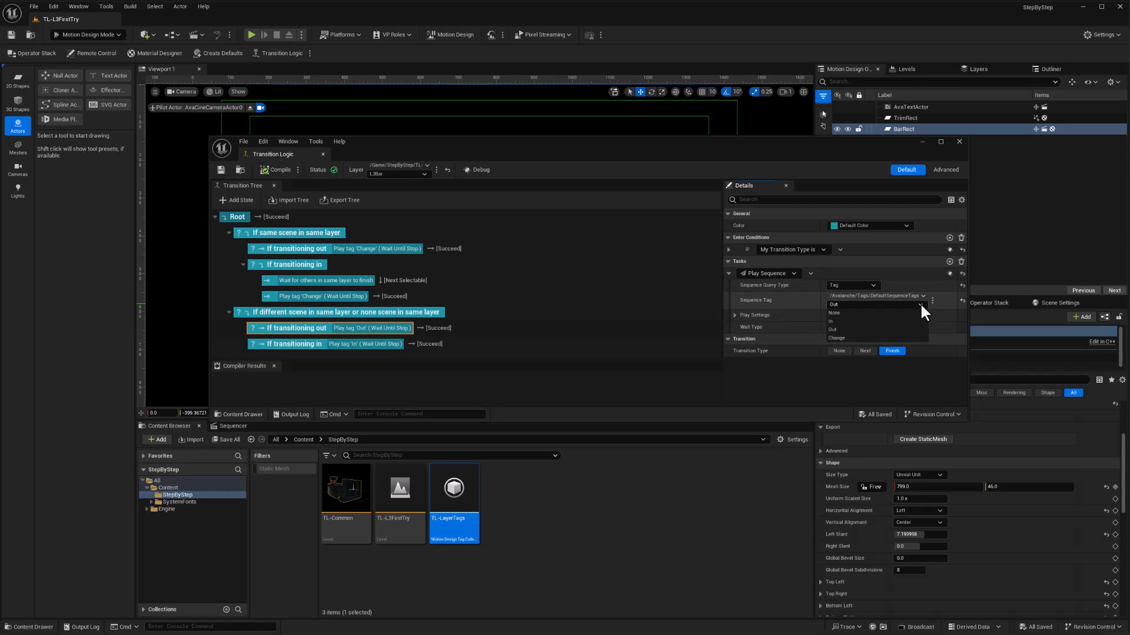
left_click(852, 320)
left_click(226, 426)
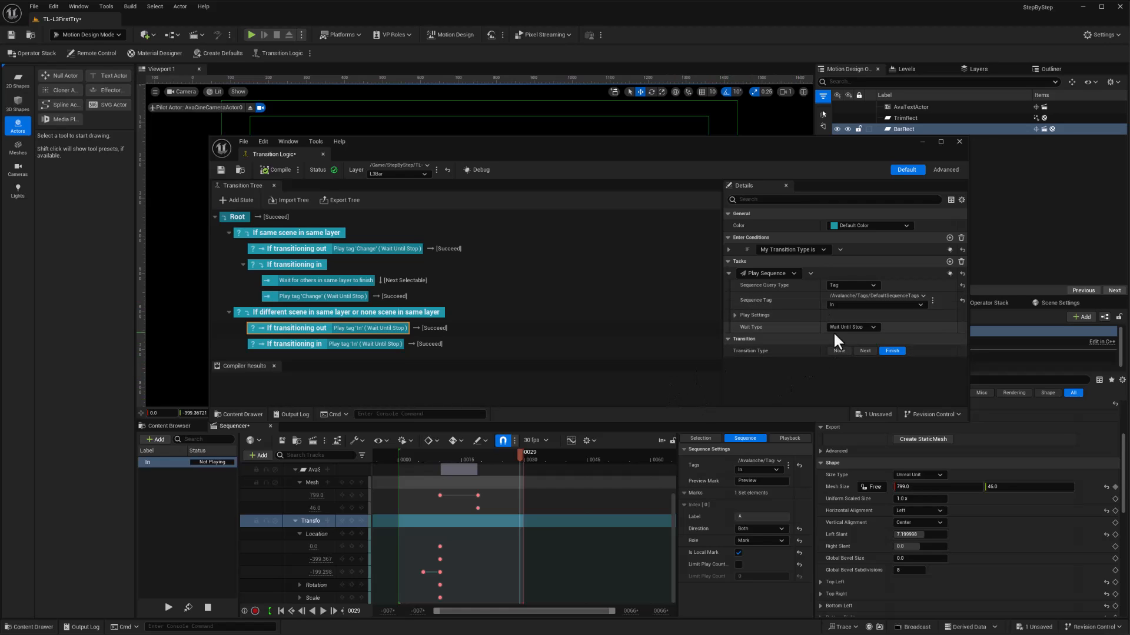
Set the different-scene "If transitioning out" sequence to end at mark A and play in Reverse.
left_click(735, 314)
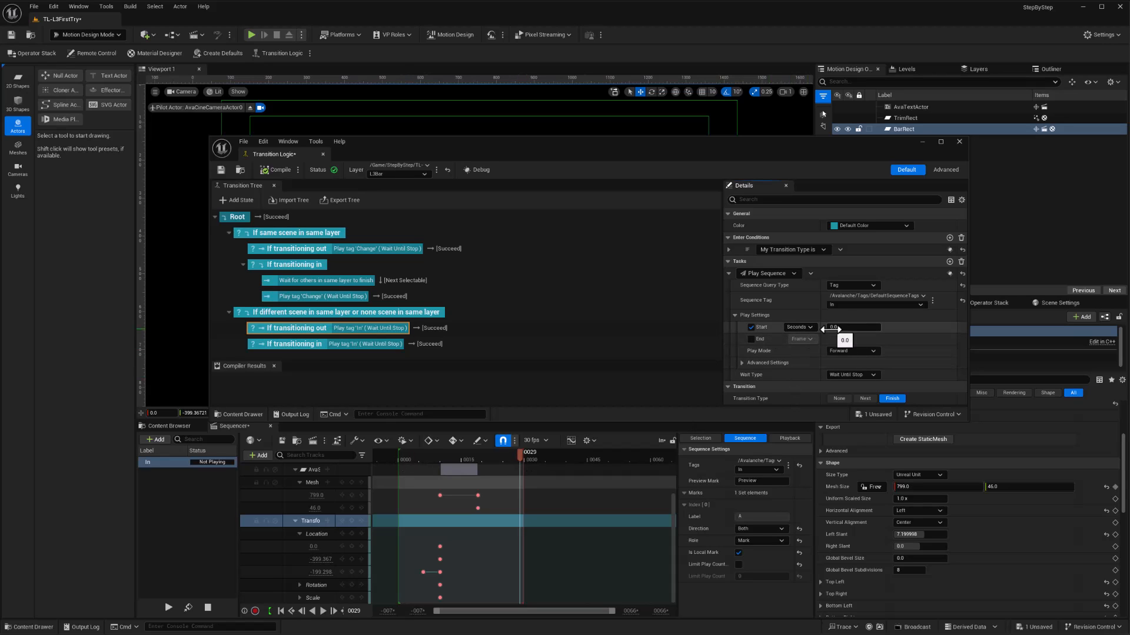
left_click(751, 339)
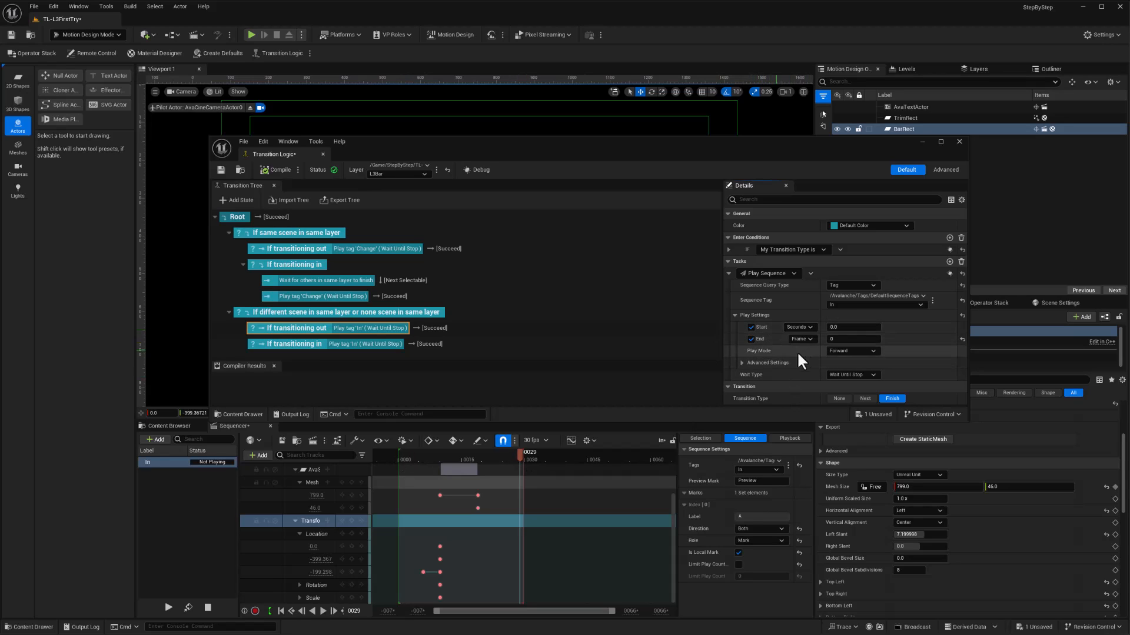
left_click(797, 364)
left_click(834, 339)
type("A")
left_click(848, 351)
left_click(839, 365)
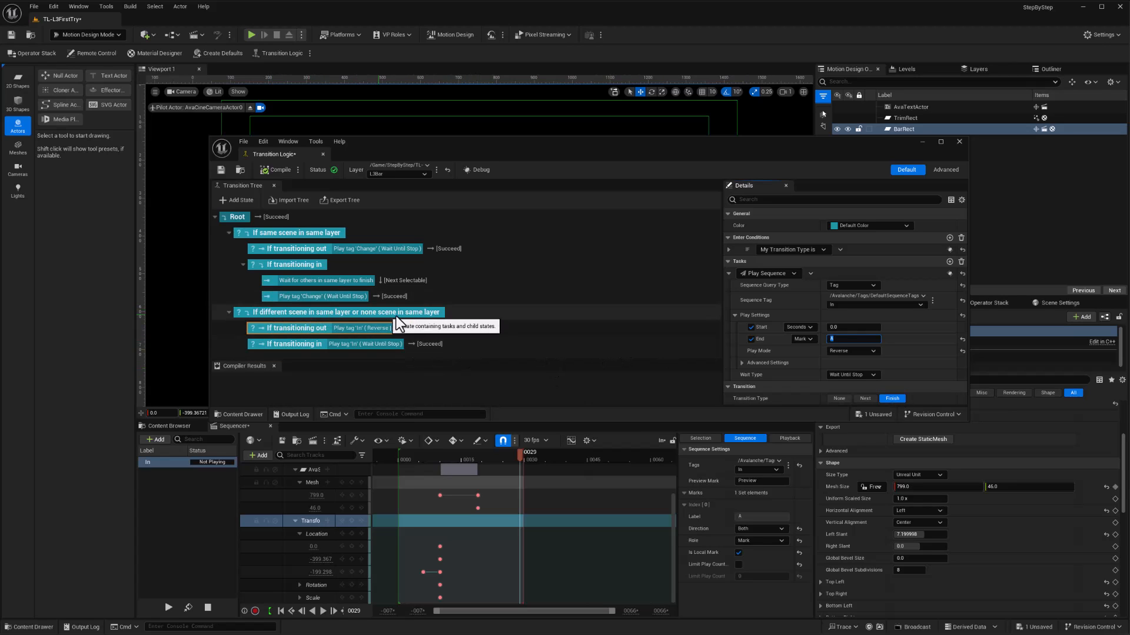
Make the same-scene "If transitioning out" state play tag In in Reverse, with the start enabled at 0.0 seconds.
left_click(301, 345)
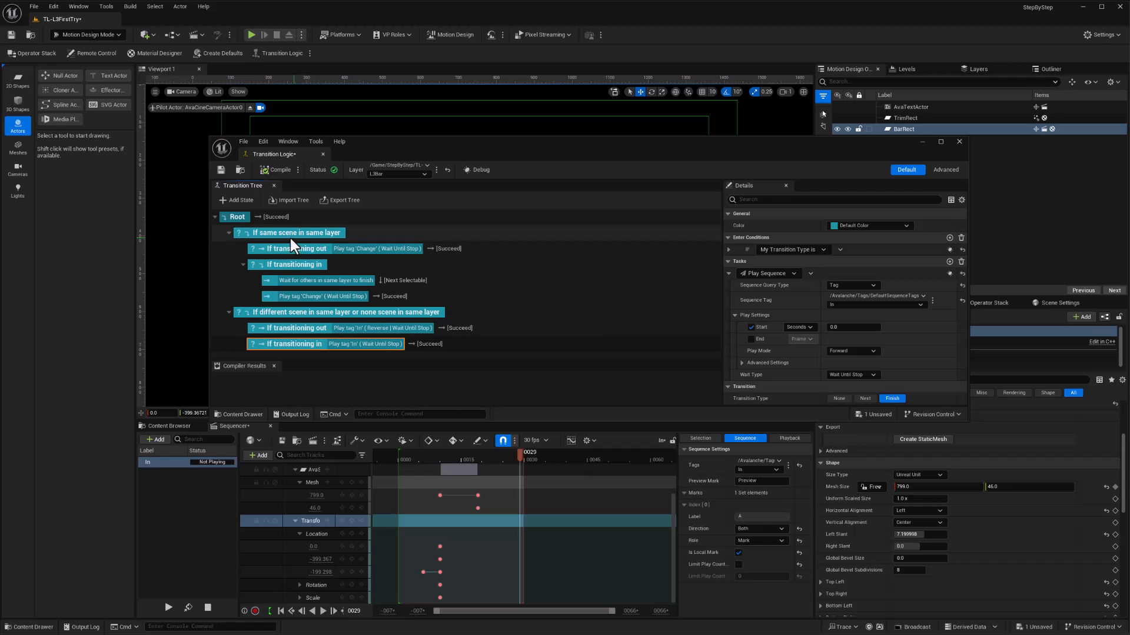
left_click(341, 246)
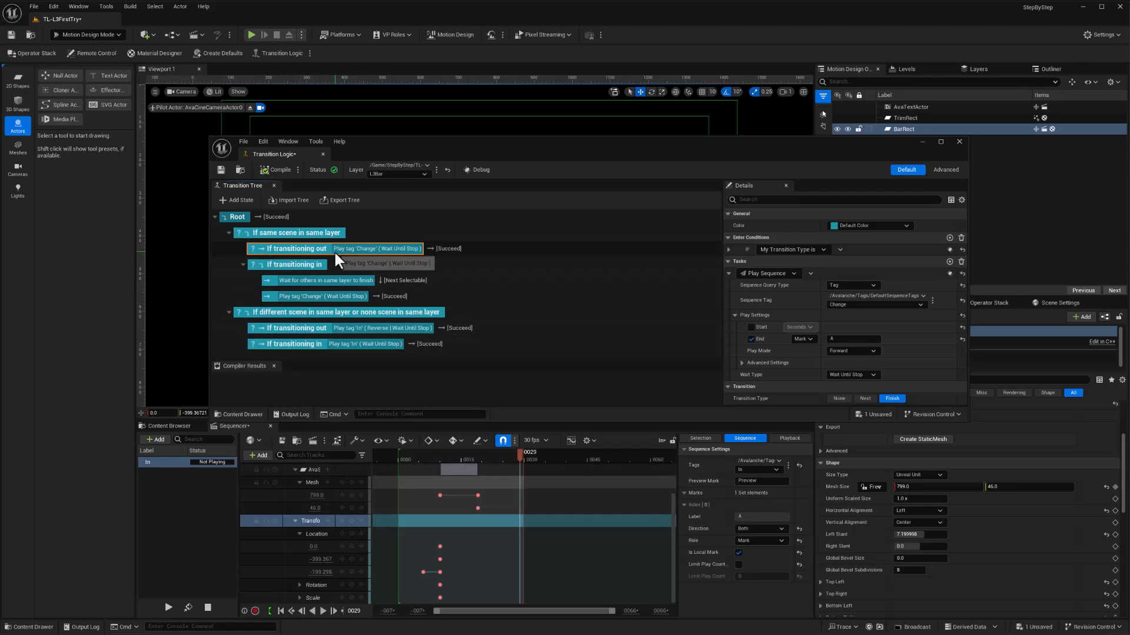
left_click(751, 328)
left_click(836, 352)
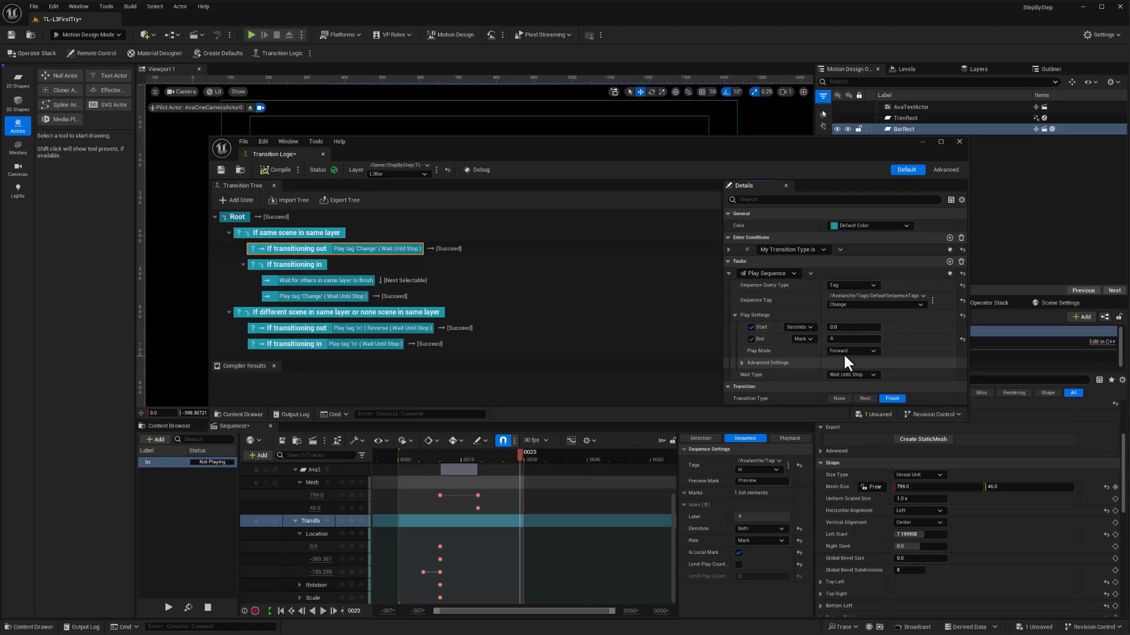
left_click(847, 369)
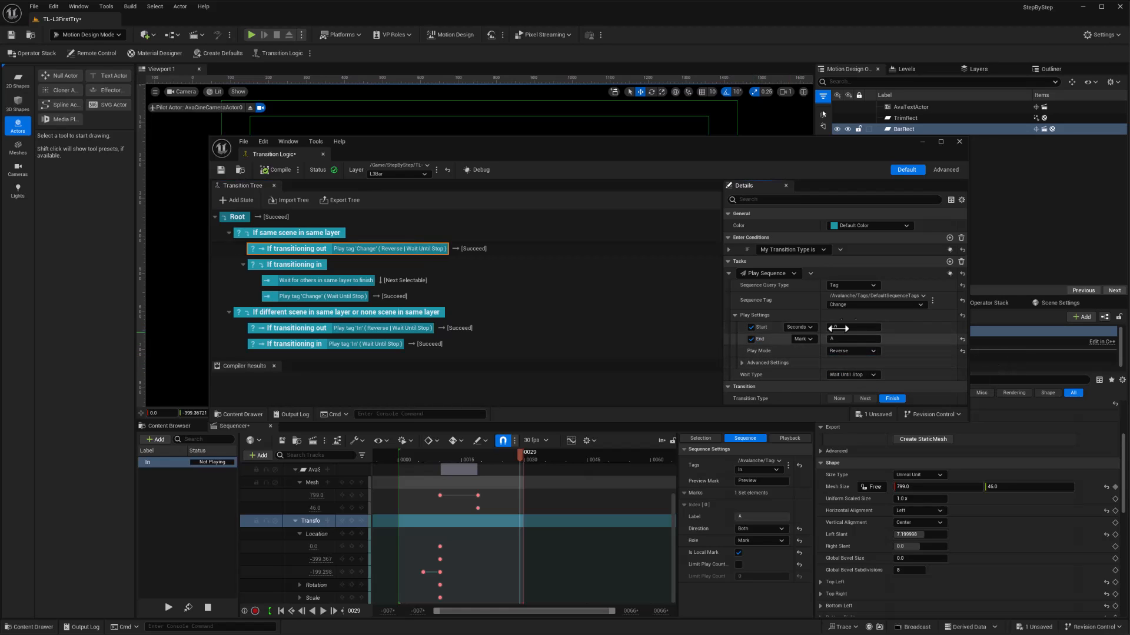
left_click(917, 306)
left_click(847, 321)
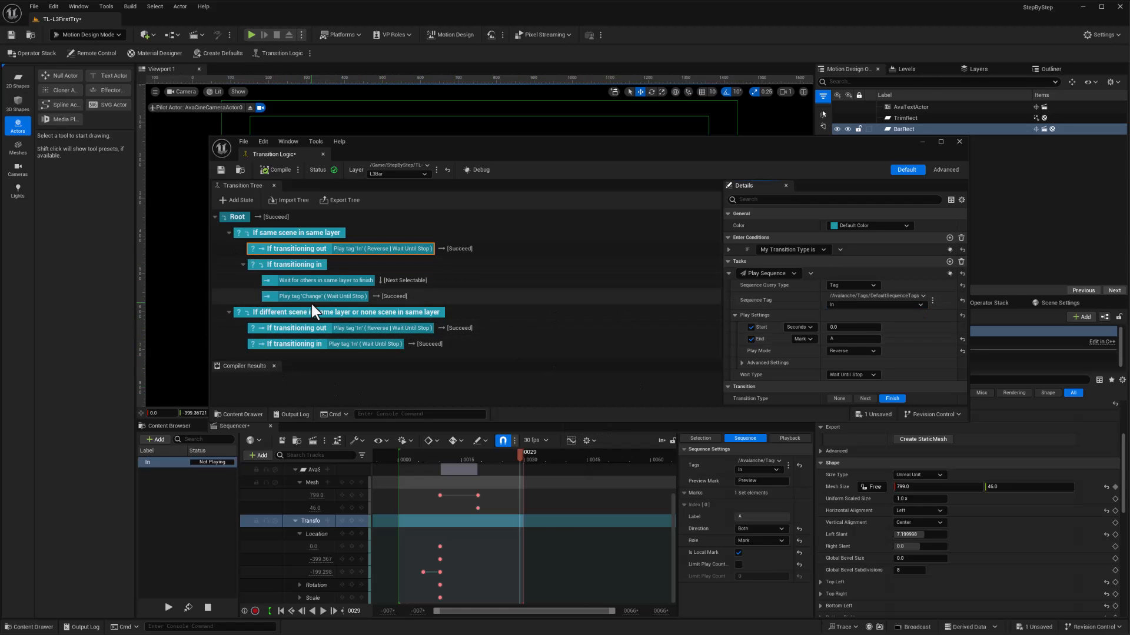
Set the Play Sequence task under the same-scene "If transitioning in" state to tag In, starting at frame 0.
left_click(263, 264)
left_click(305, 280)
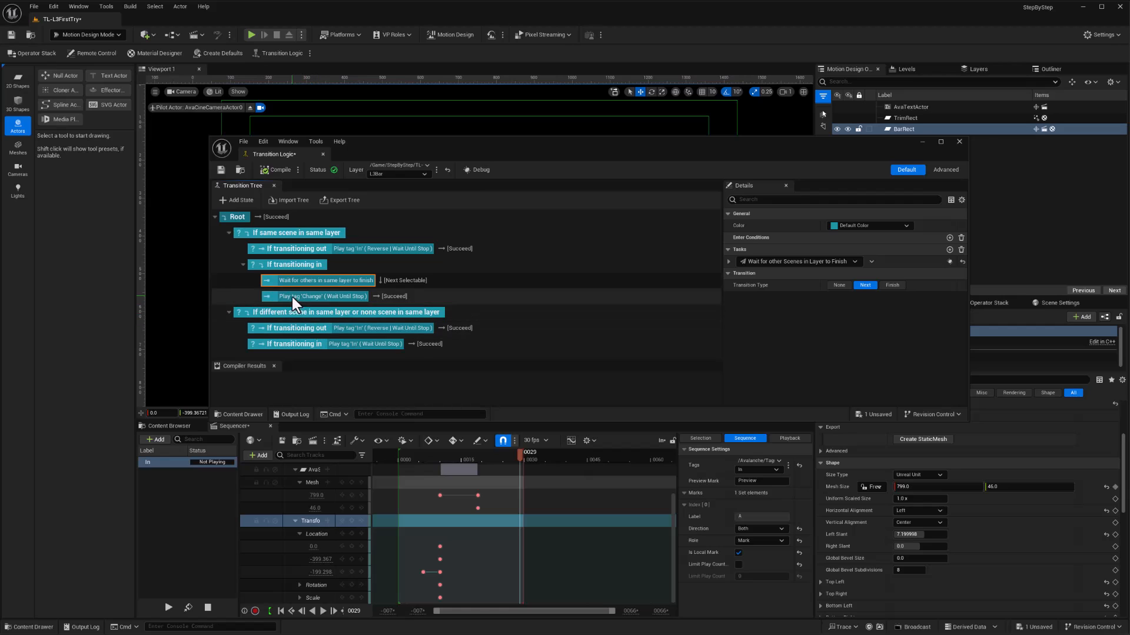
left_click(312, 297)
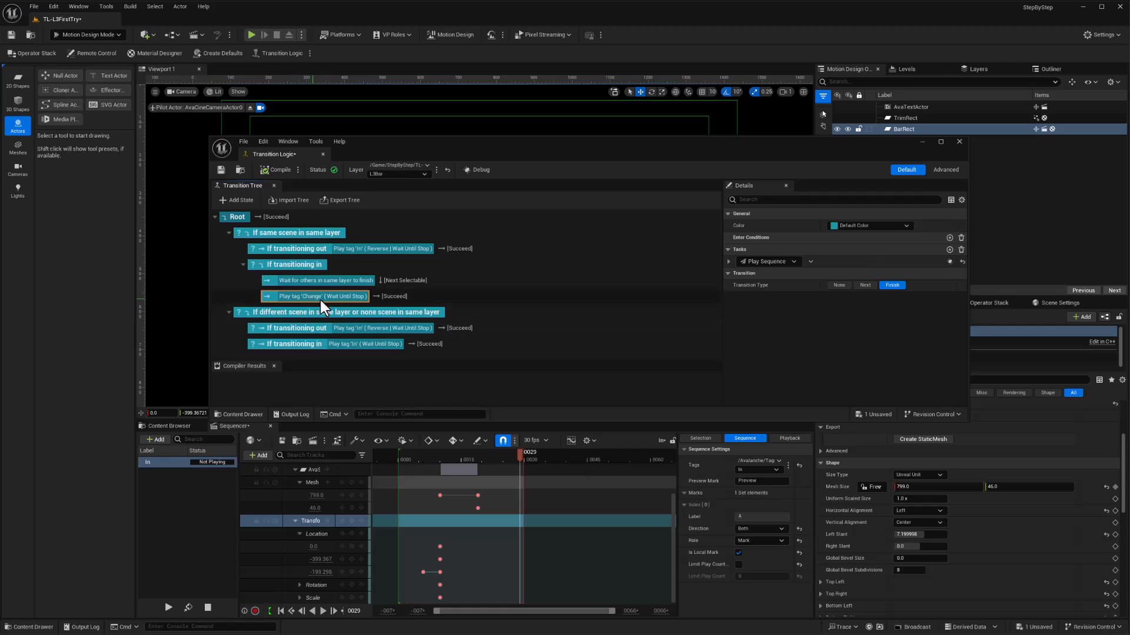
left_click(727, 262)
left_click(869, 294)
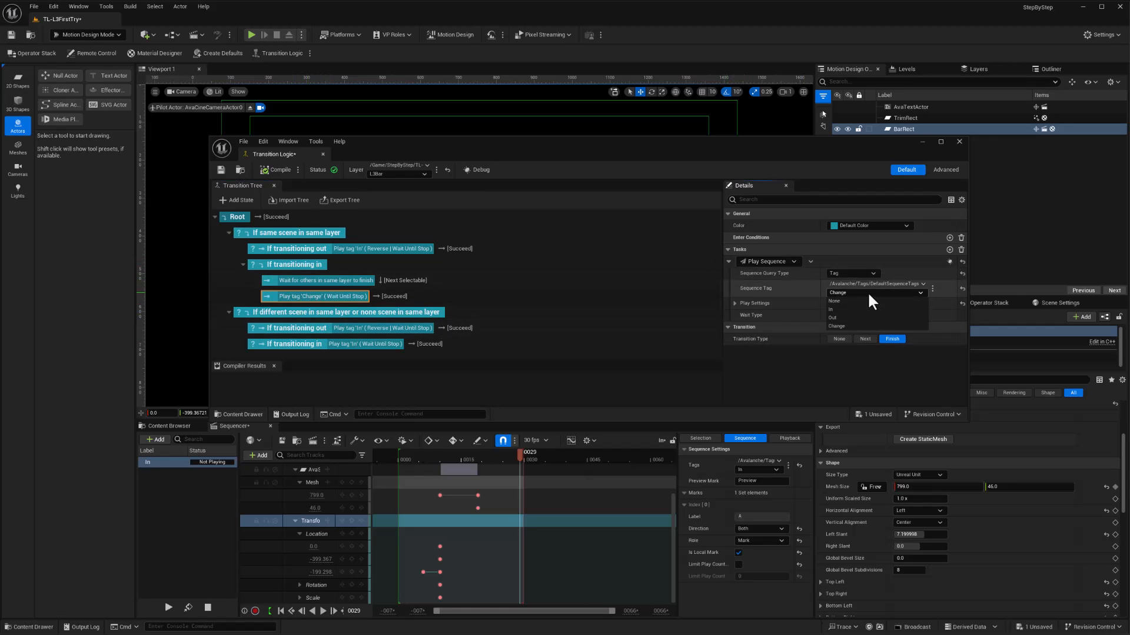
left_click(835, 305)
left_click(734, 303)
left_click(833, 314)
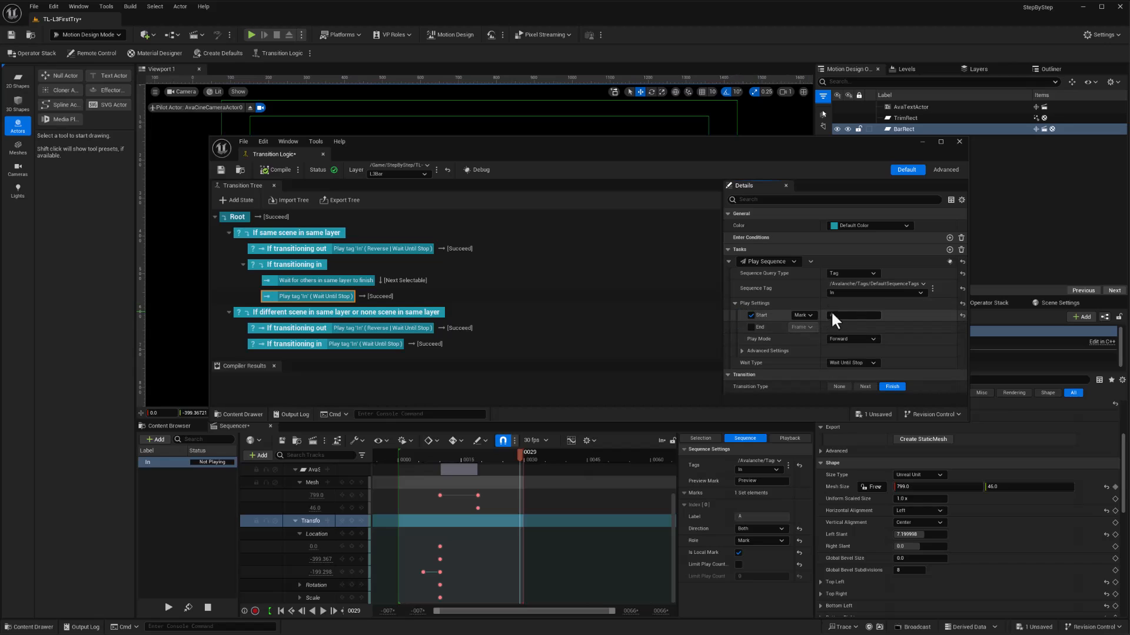
left_click(801, 323)
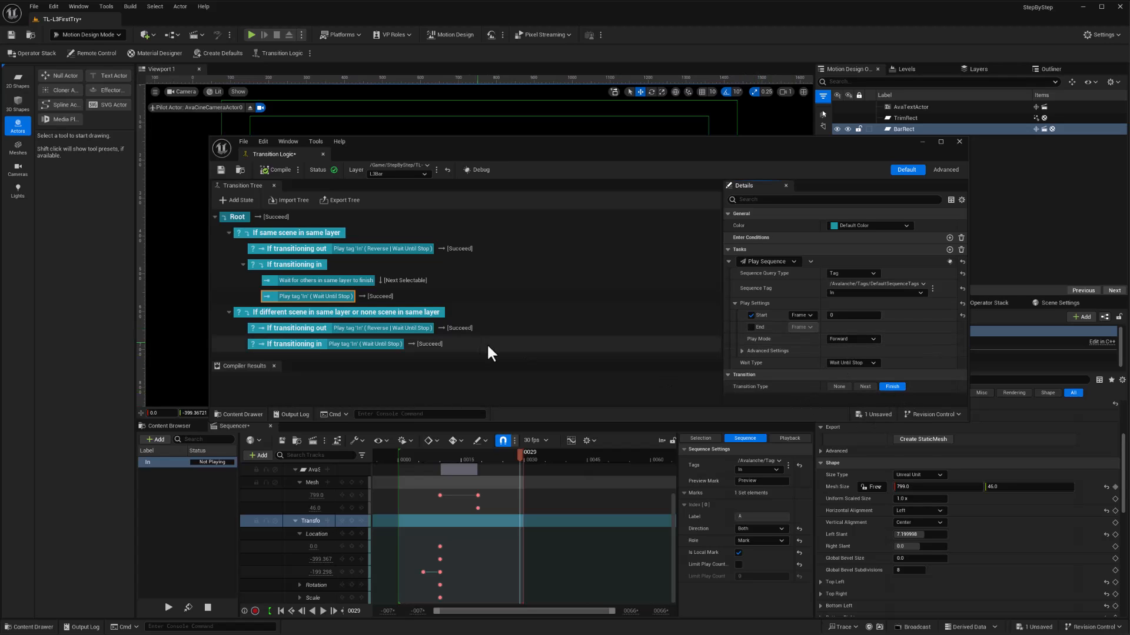
Adjust the compile options, compile and save the transition tree, and close its window.
left_click(298, 170)
mouse_move(311, 182)
left_click(391, 196)
left_click(265, 170)
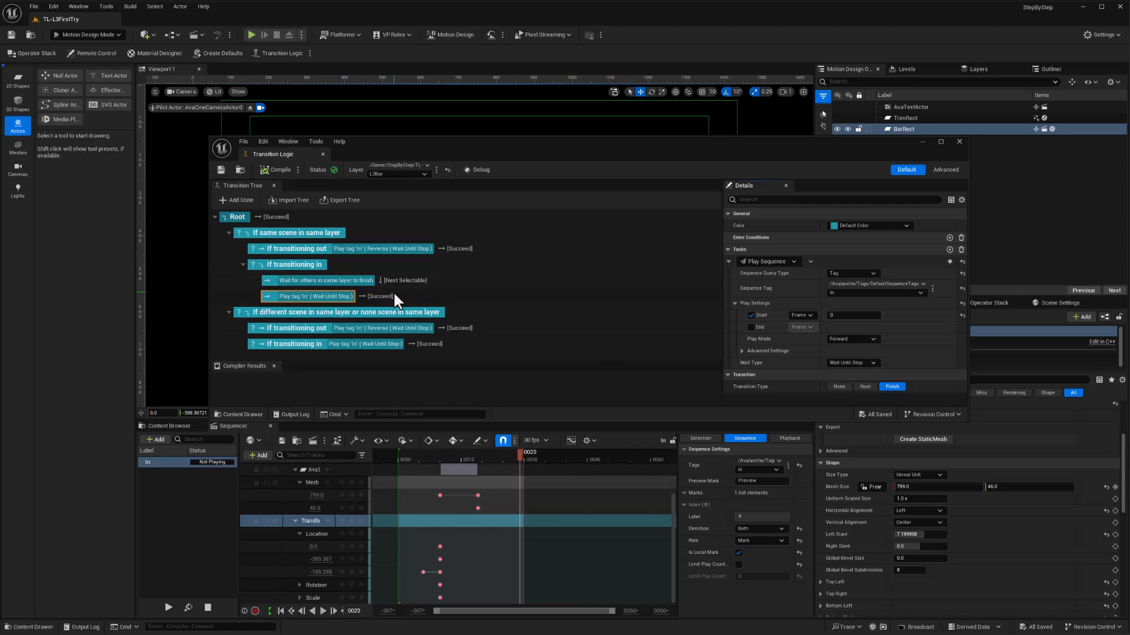
left_click(959, 142)
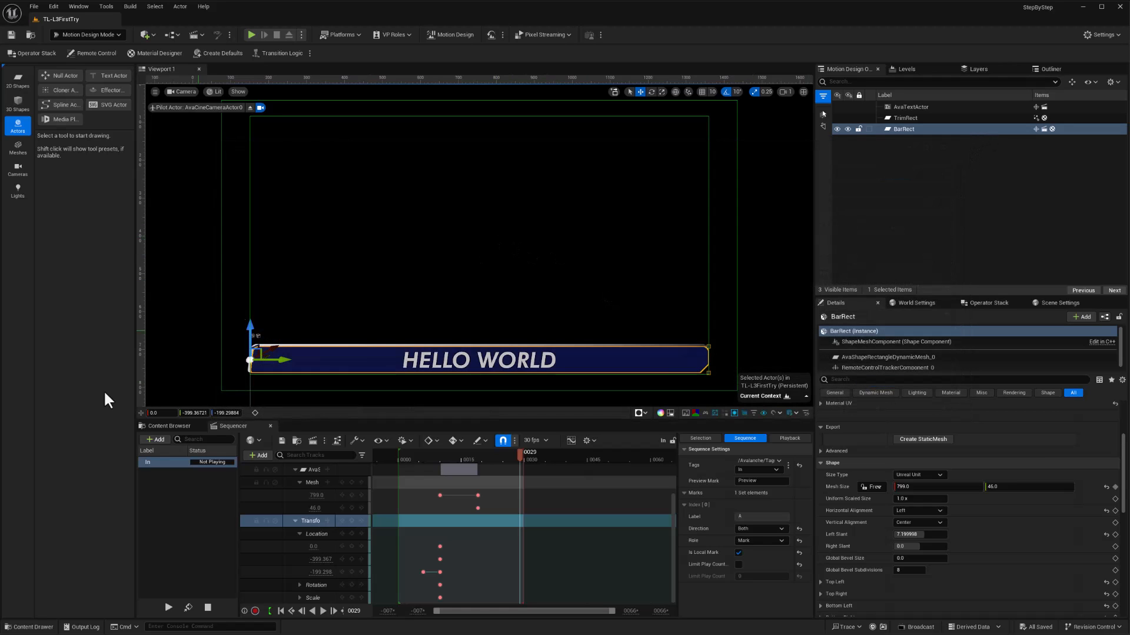
Create a Motion Design Rundown named TL-Playlist01 in the StepByStep folder.
left_click(168, 426)
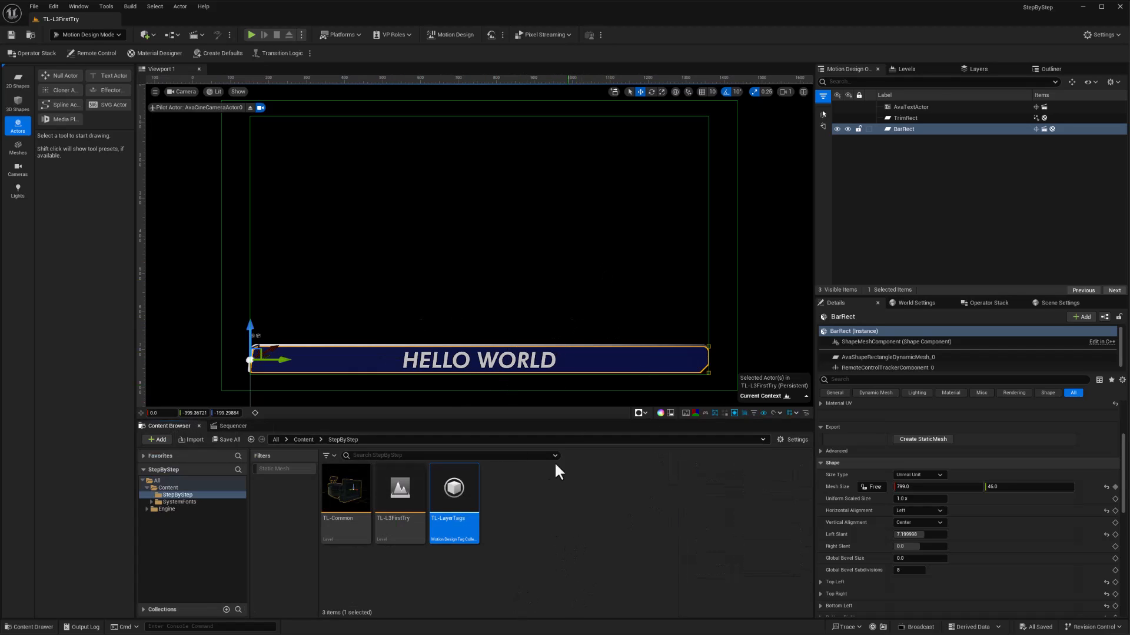
right_click(525, 506)
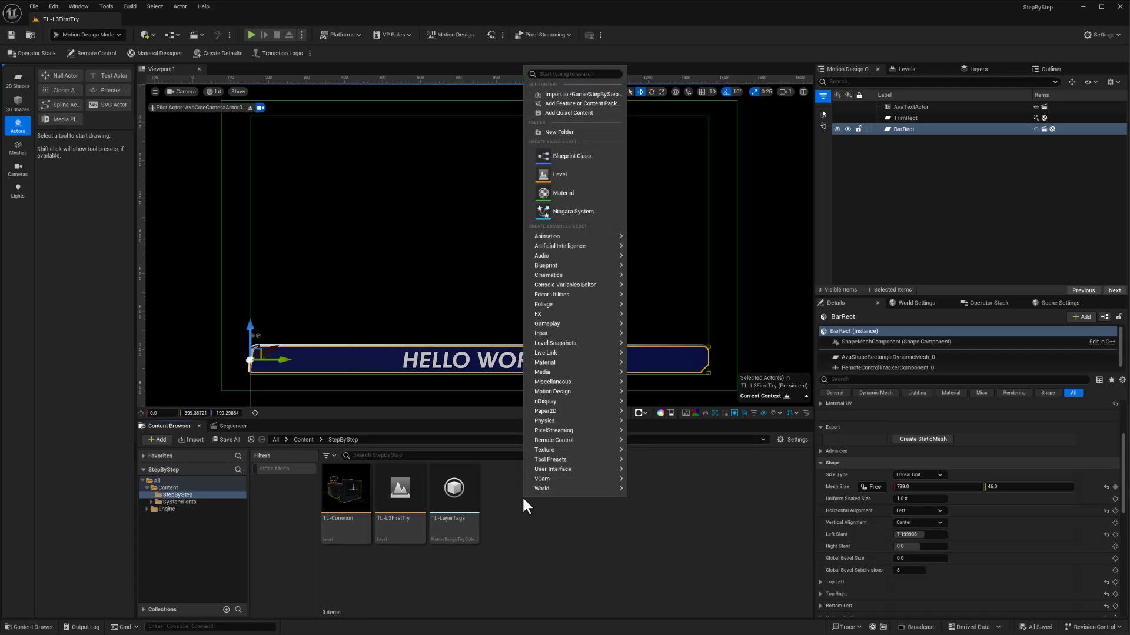
mouse_move(550, 392)
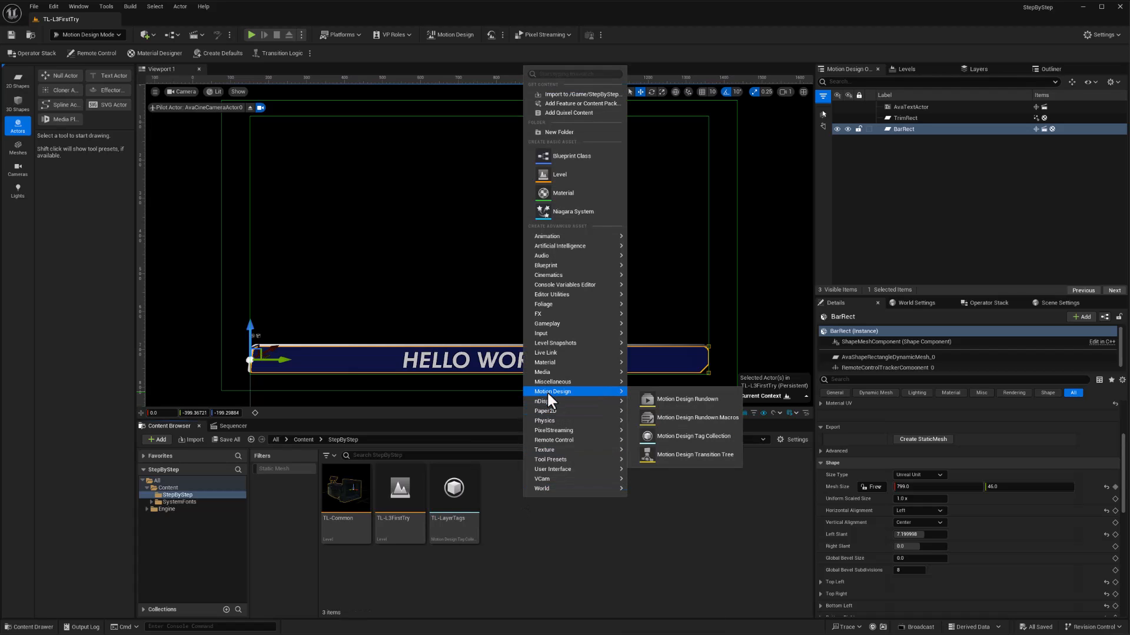
left_click(683, 402)
type("TL-Playlist01")
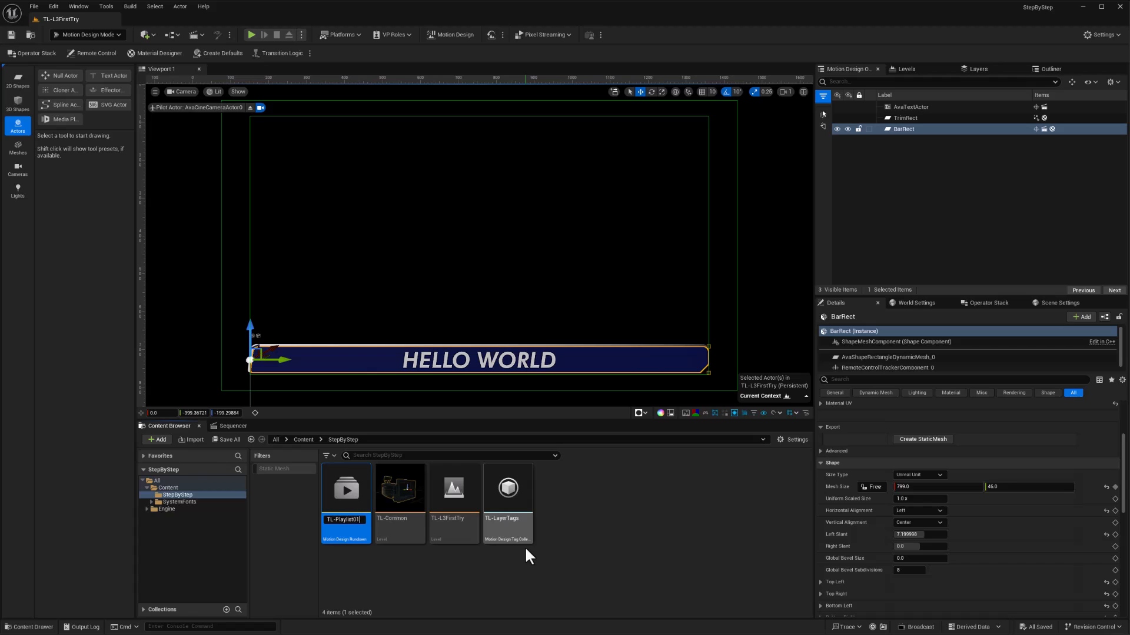
key("Return")
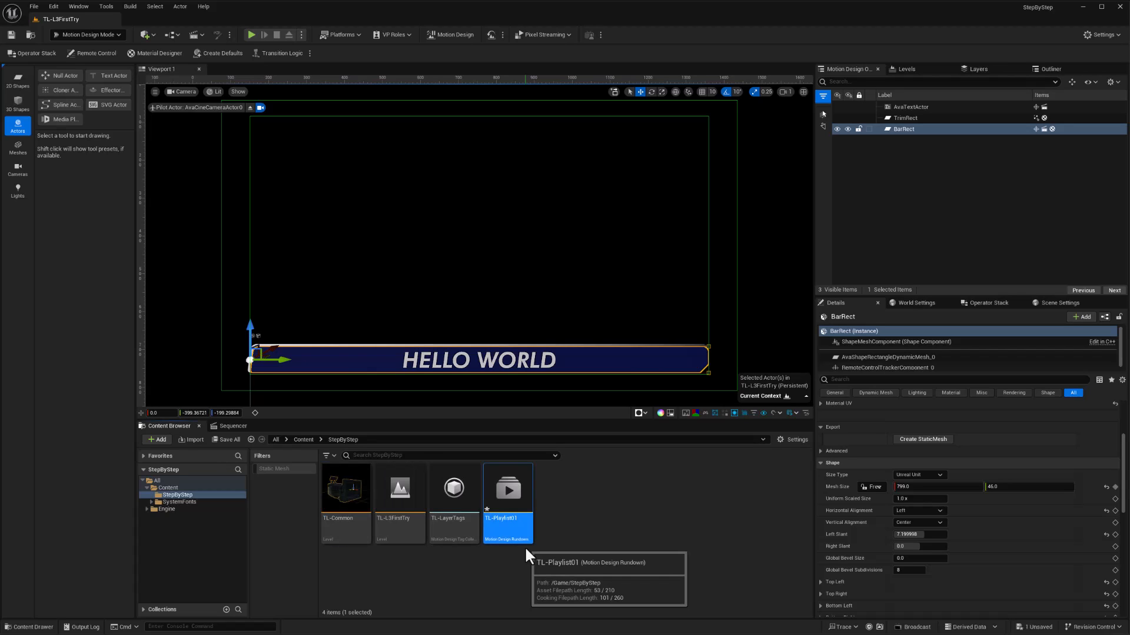
Open the TL-Playlist01 rundown, enlarge its window and move it higher up.
double_click(506, 487)
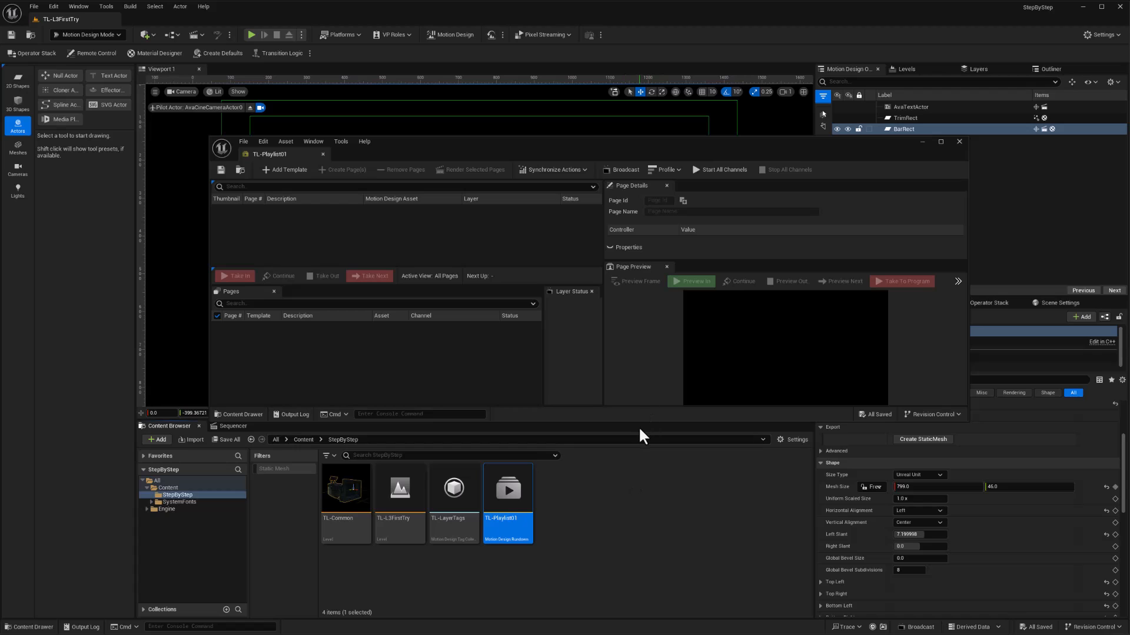
left_click_drag(635, 421, 641, 521)
left_click_drag(591, 144, 641, 76)
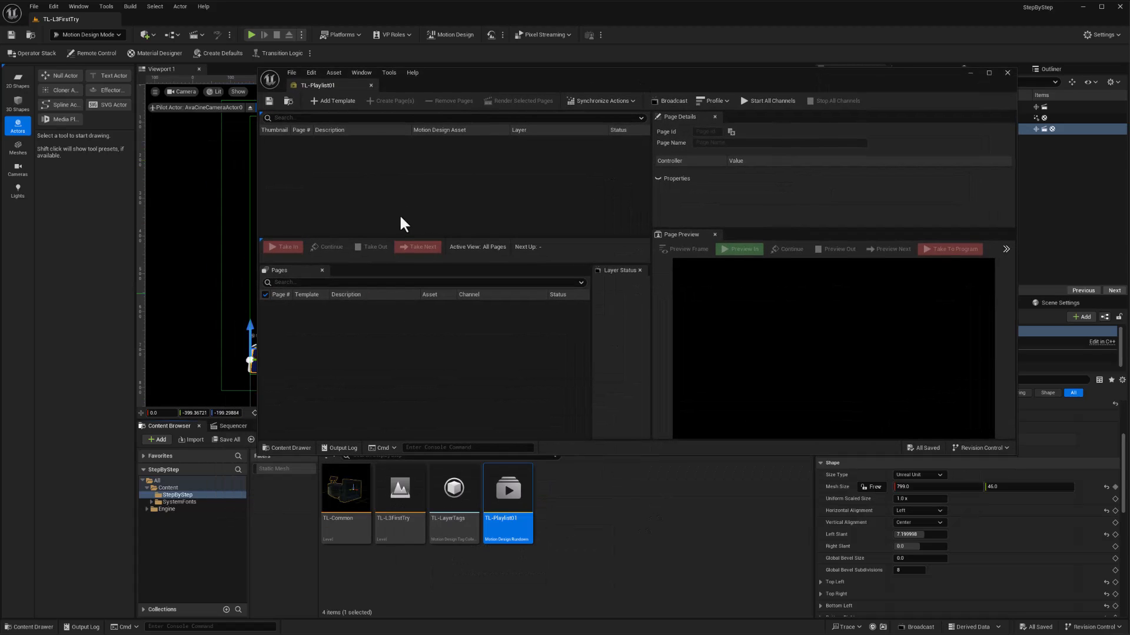
Add a template using the TL-L3FirstTry level to the rundown and create a page from it.
left_click(320, 101)
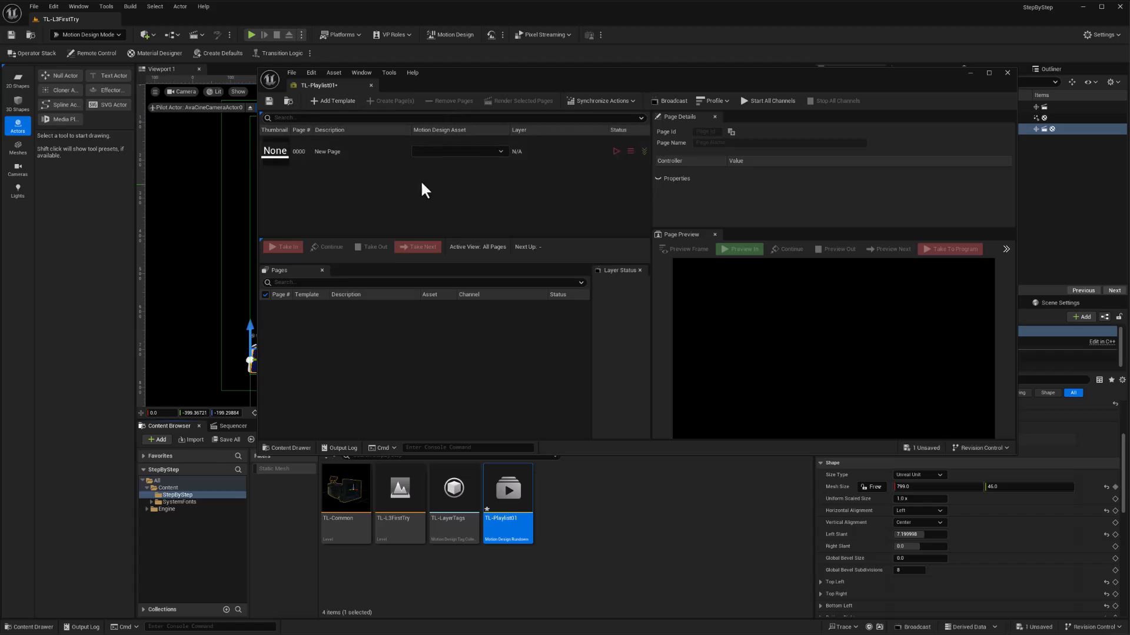
left_click(495, 151)
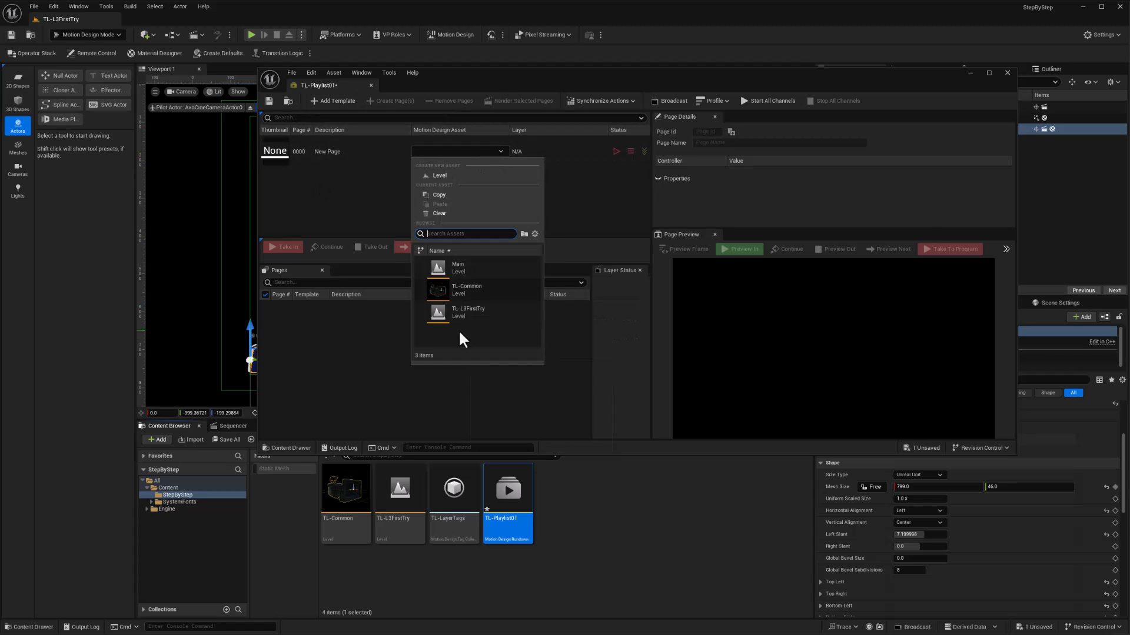
left_click(466, 312)
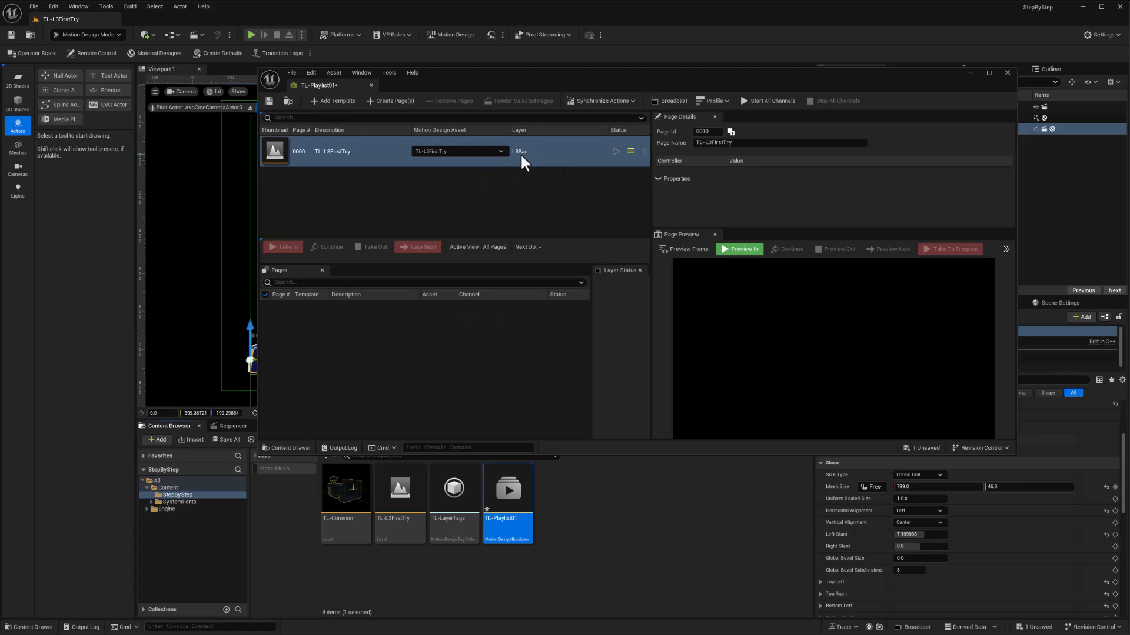
right_click(355, 152)
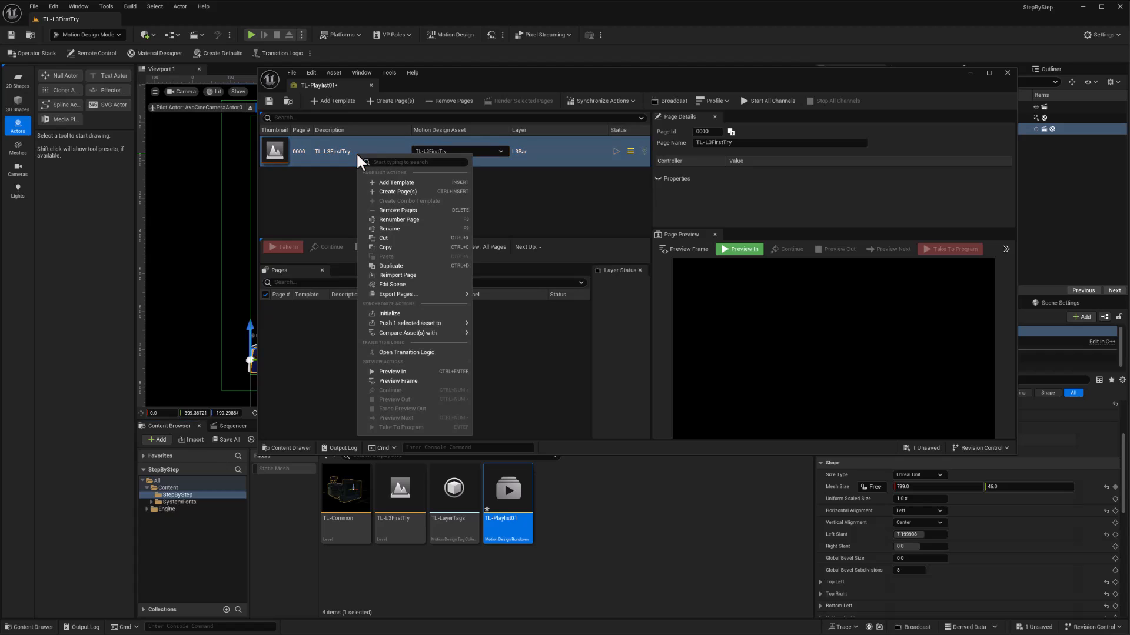
left_click(387, 192)
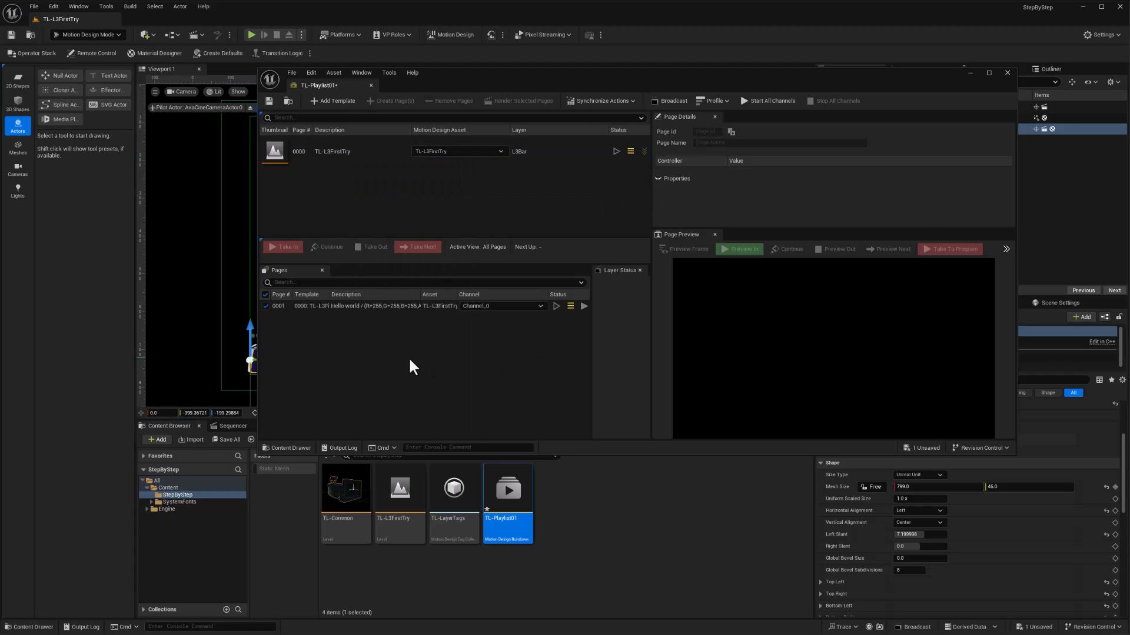
Set page 0001's T001 text to "First Title of the show" and save the rundown.
left_click(374, 305)
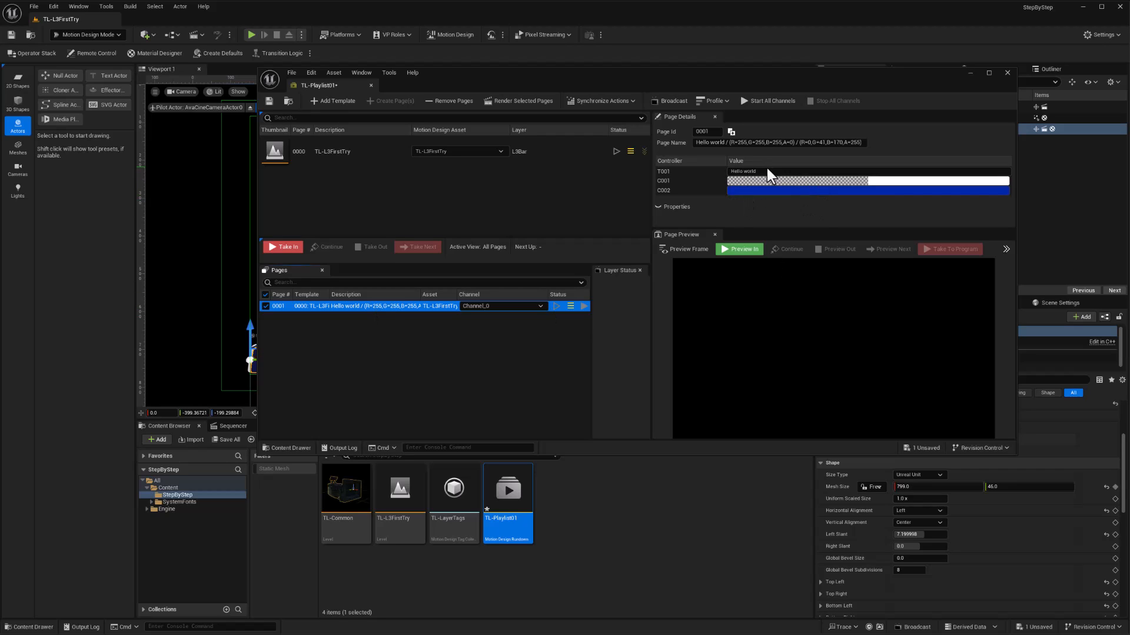
left_click(768, 170)
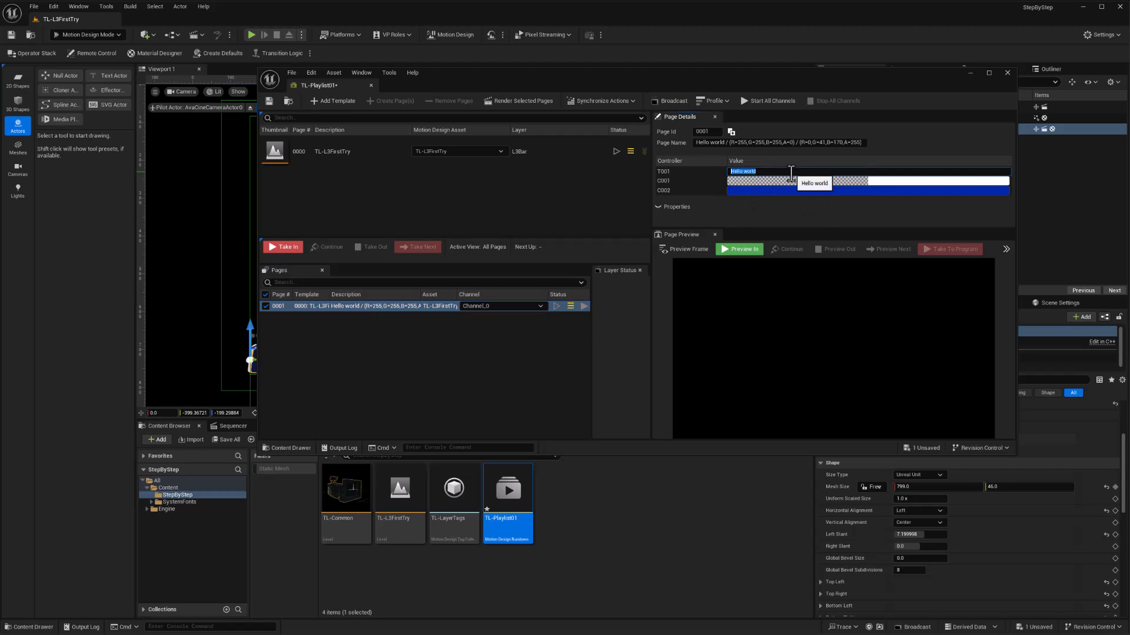
type("First Title of the show")
key("ctrl+s")
Change page 0001's C002 colour to a dark orange, about sRGB hex AA5D00, and save the rundown.
left_click(799, 191)
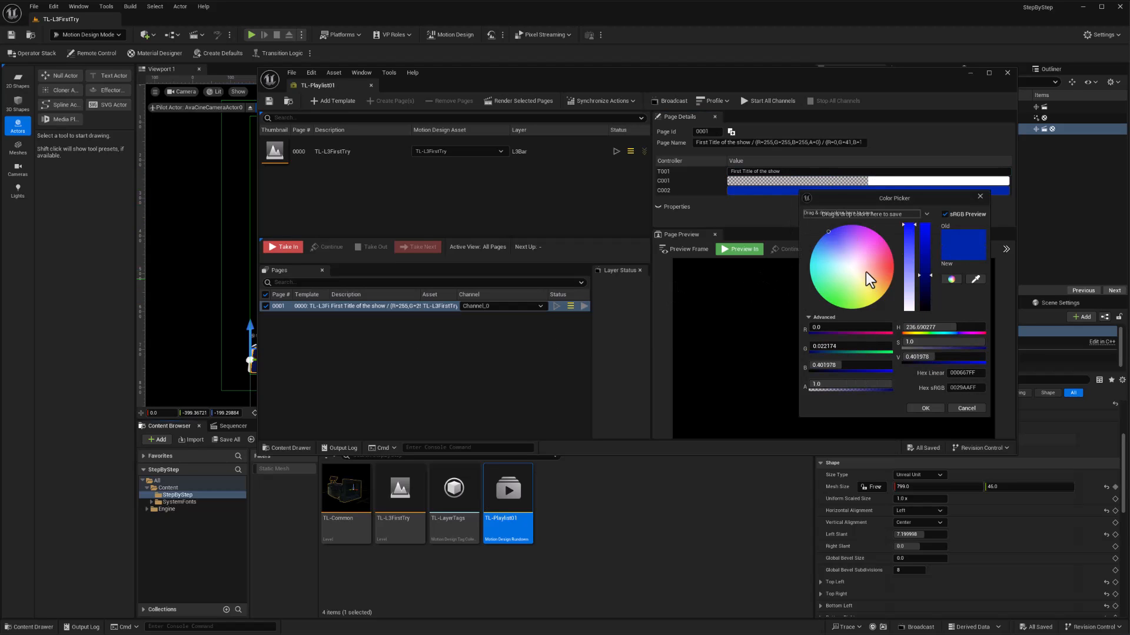
left_click_drag(867, 263, 894, 281)
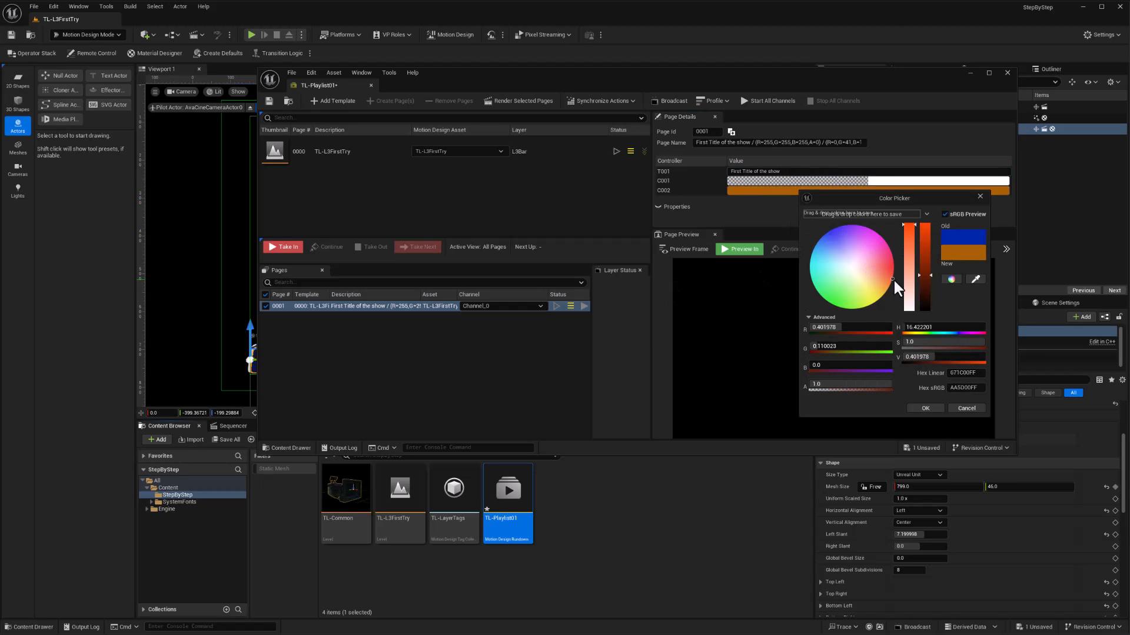
left_click(924, 408)
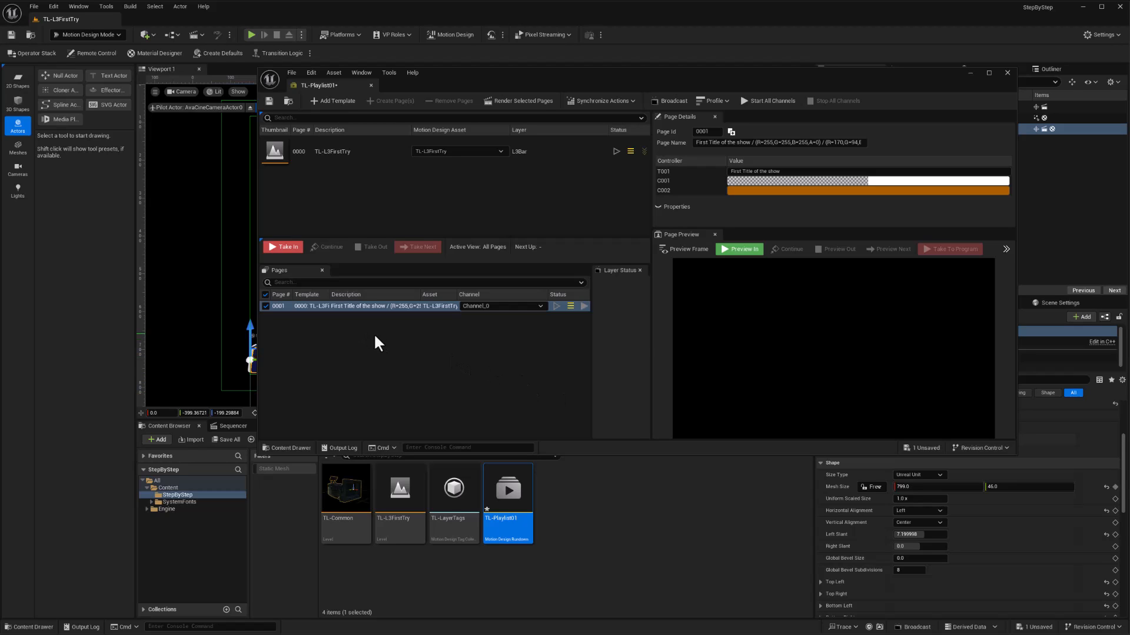
key("ctrl+s")
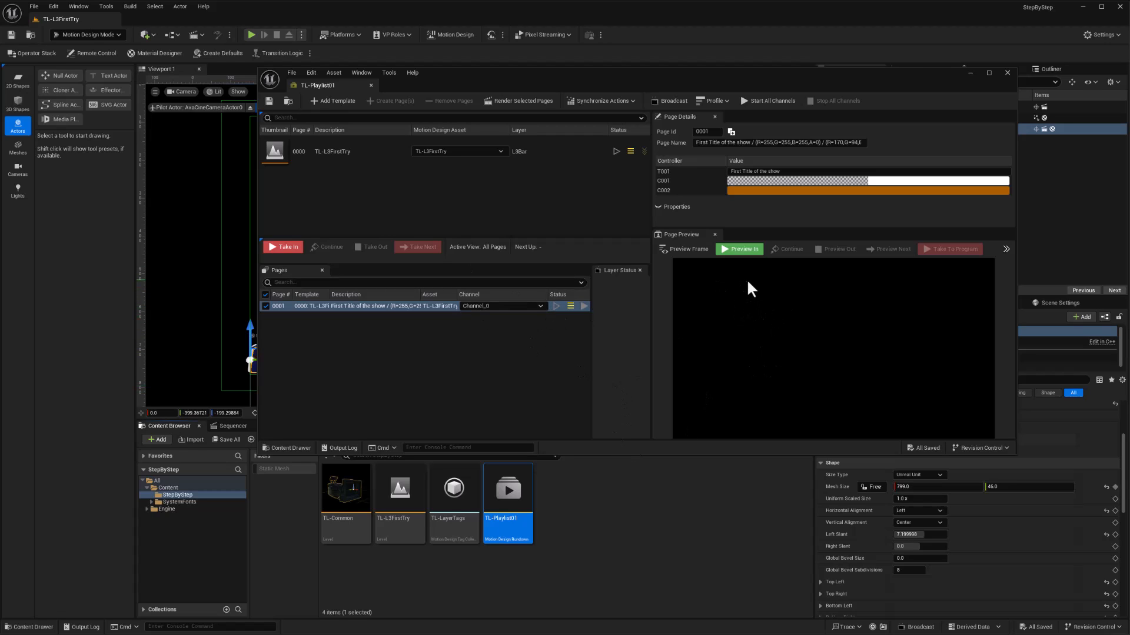
Widen the rundown window and preview page 0001 in and out.
left_click_drag(258, 219, 56, 219)
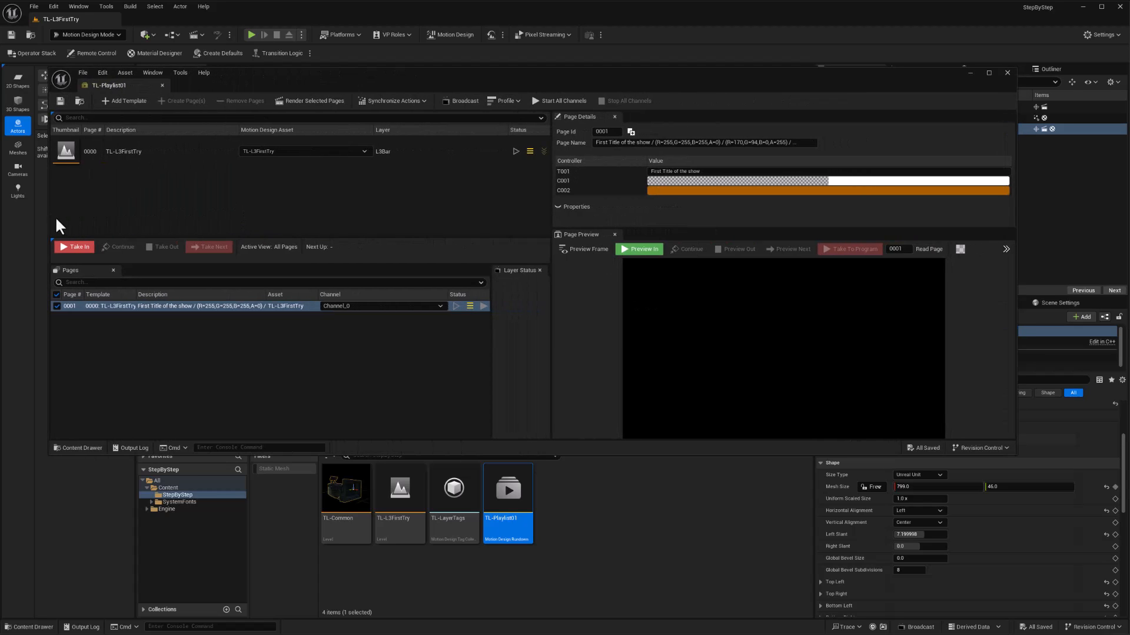
left_click(644, 250)
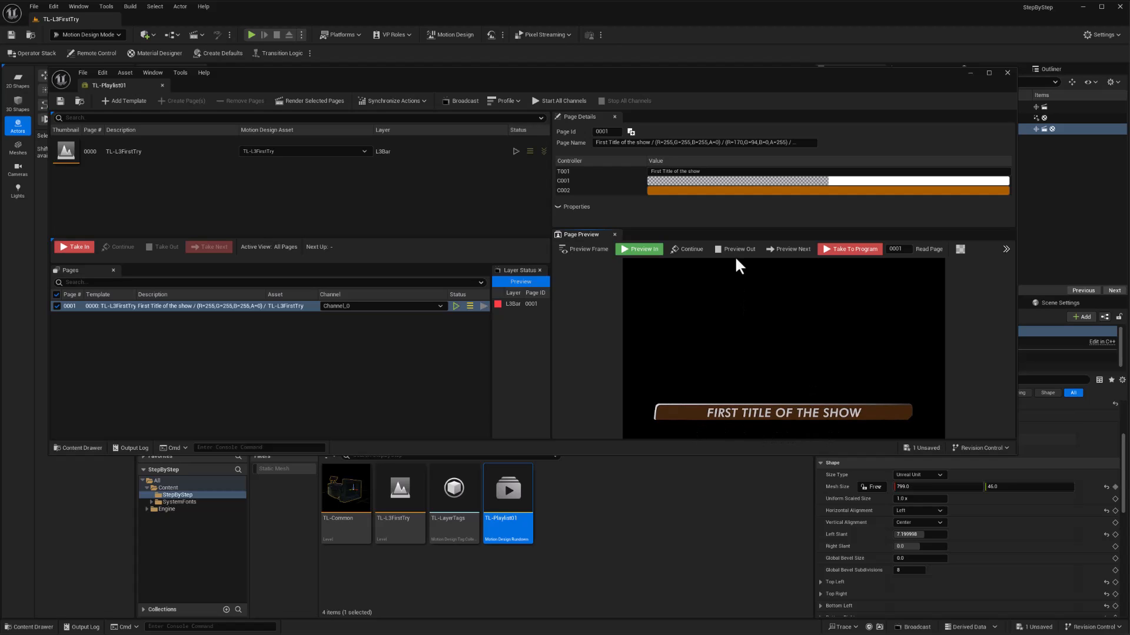
left_click(736, 249)
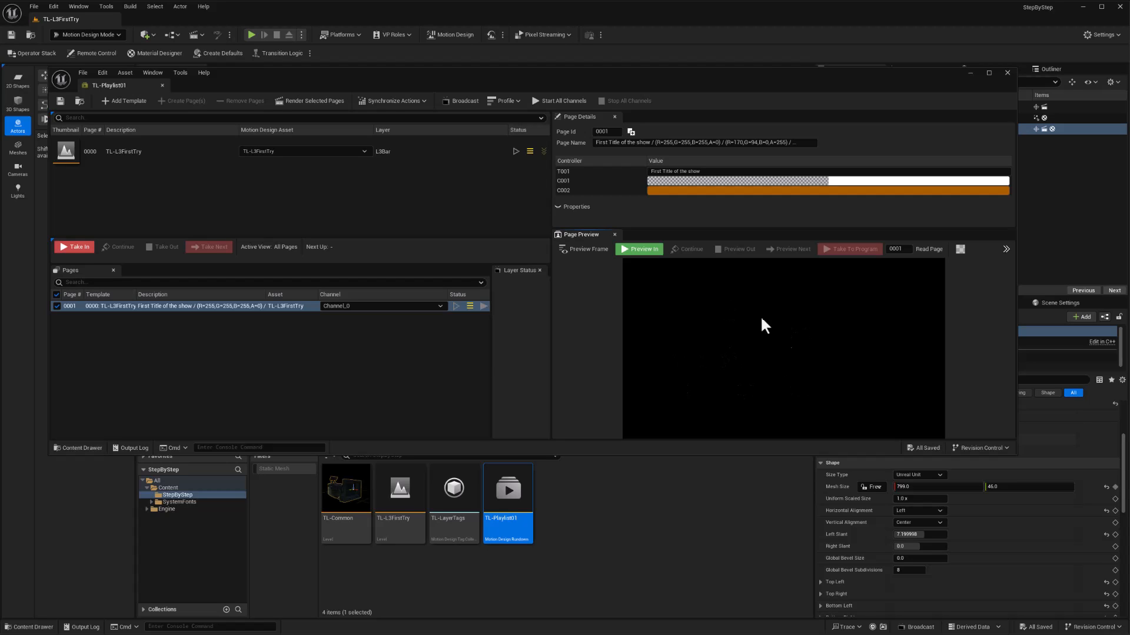
Turn on the checkerboard background in the page preview and play page 0001 in and out again.
left_click(959, 249)
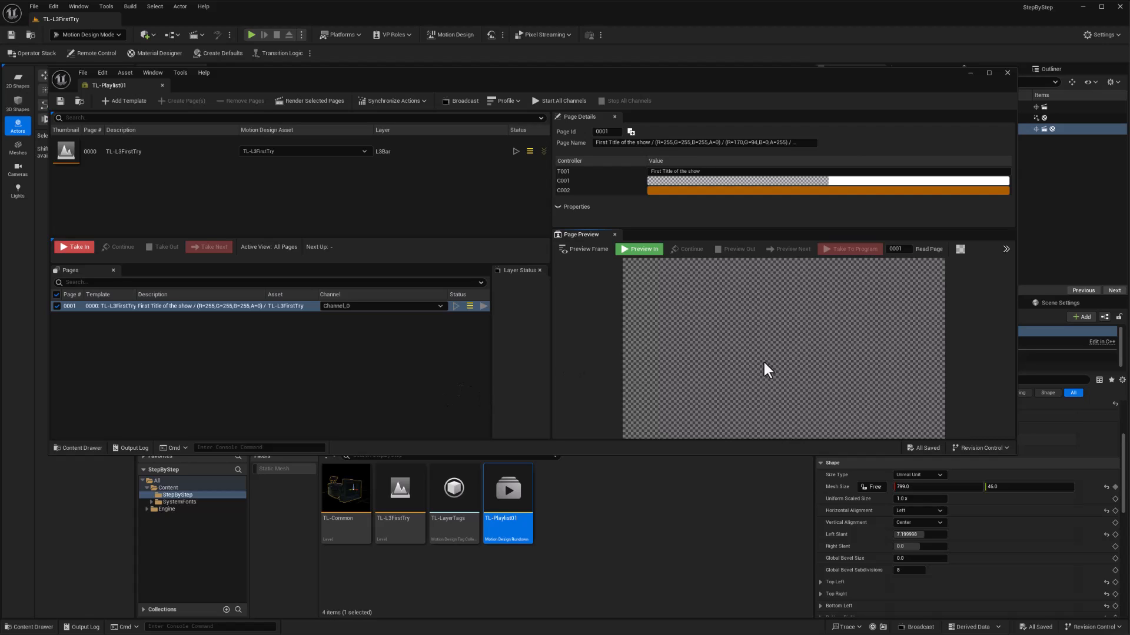
left_click(641, 248)
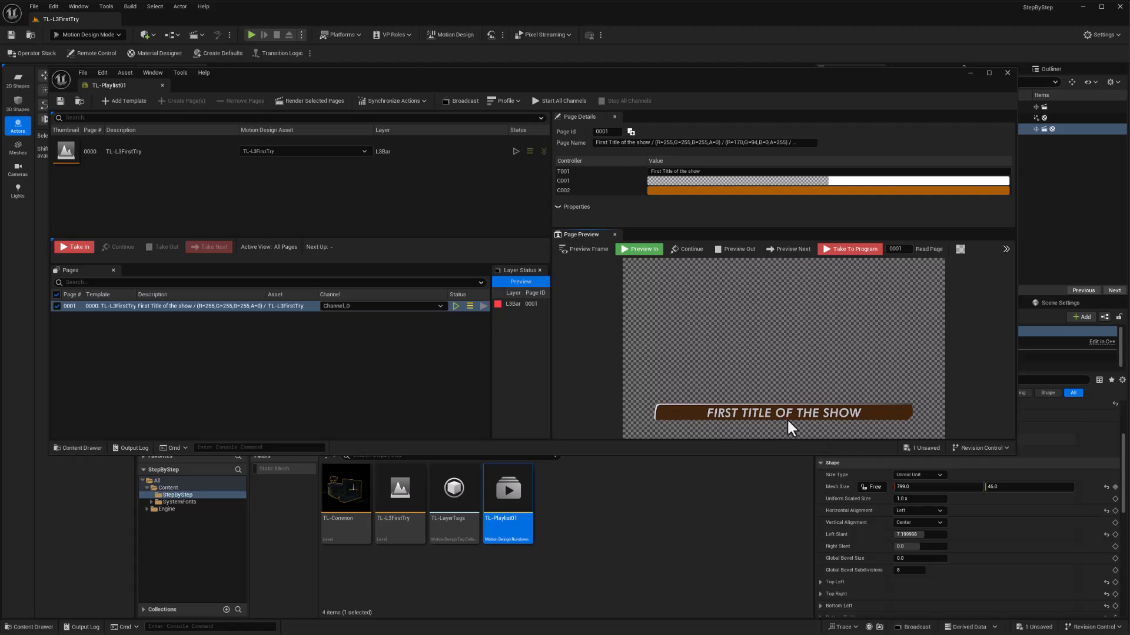
left_click(742, 249)
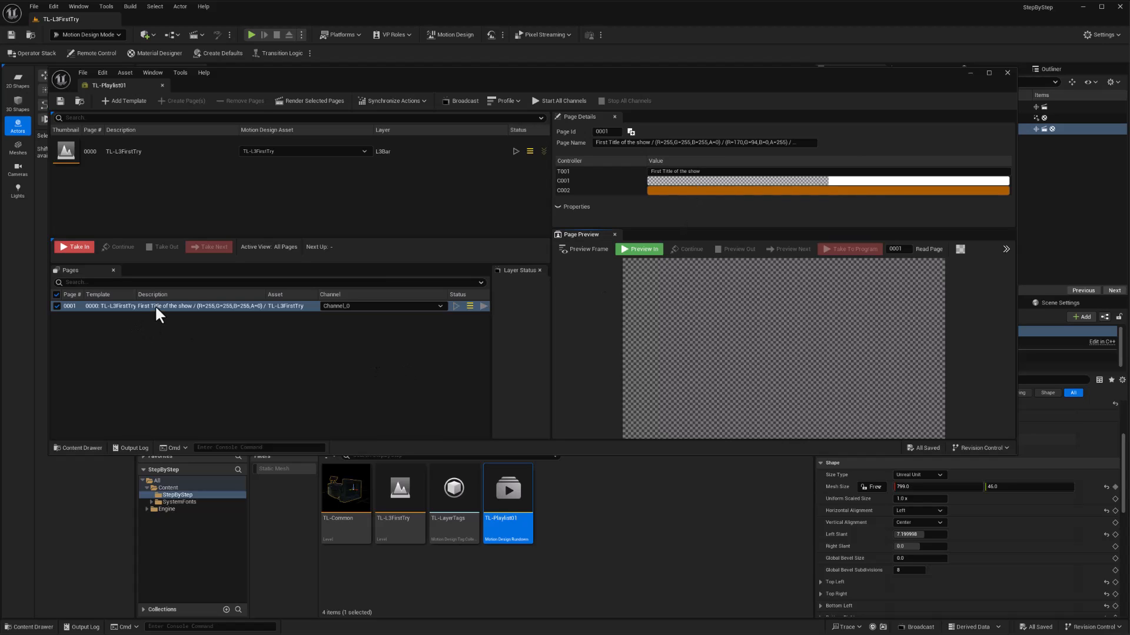
Create a second page from the TL-L3FirstTry template and set its T001 text to "This is more information".
right_click(119, 150)
left_click(141, 179)
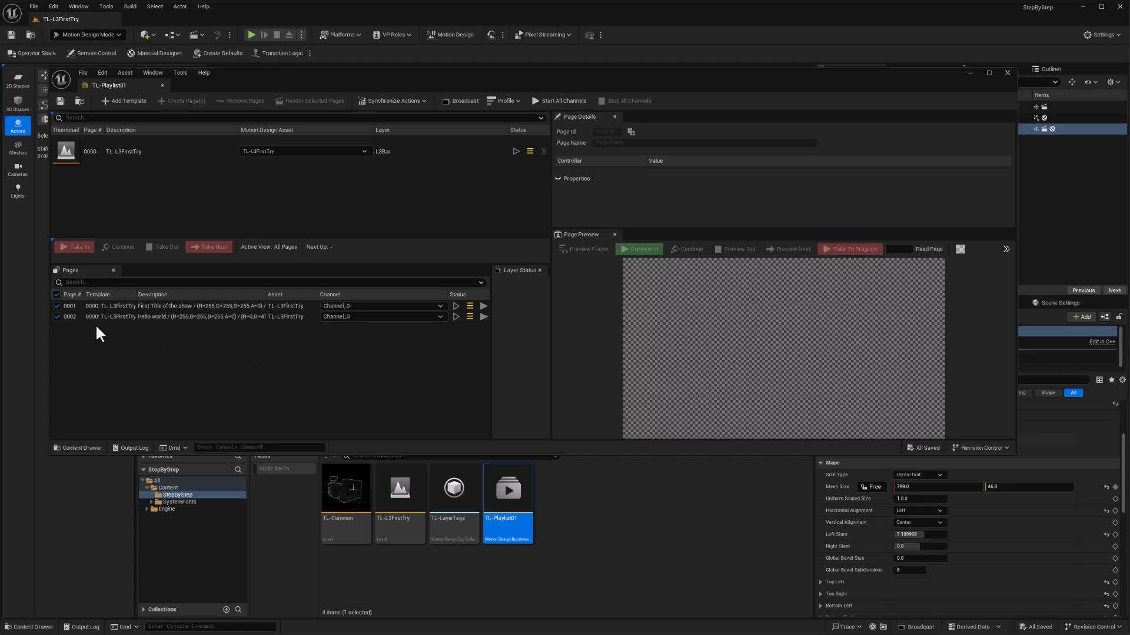
left_click(186, 317)
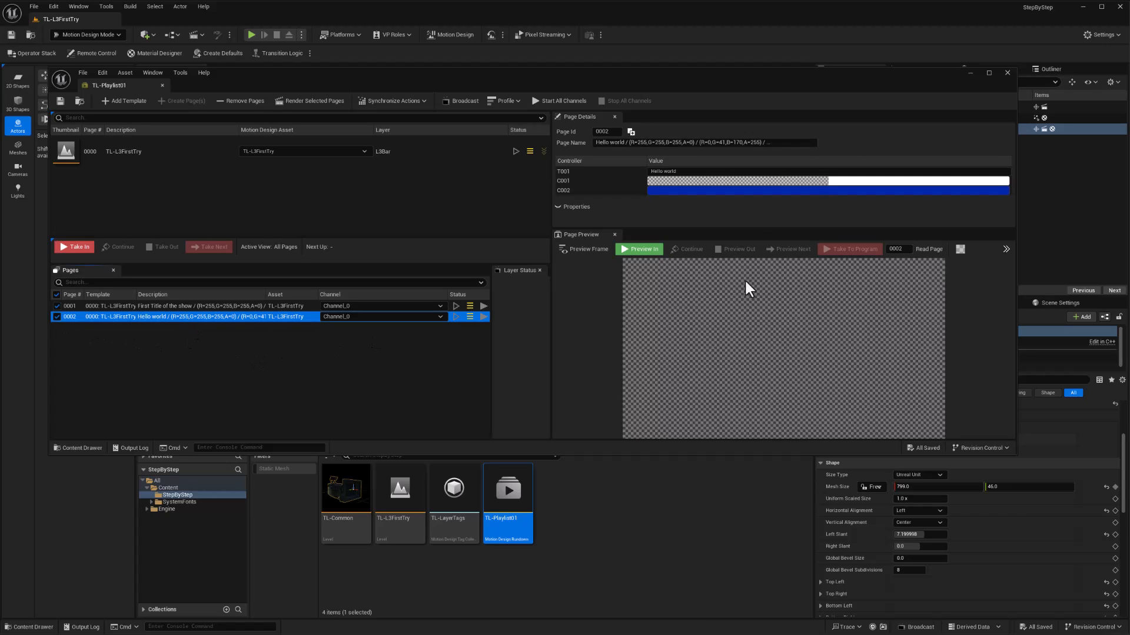
left_click(669, 170)
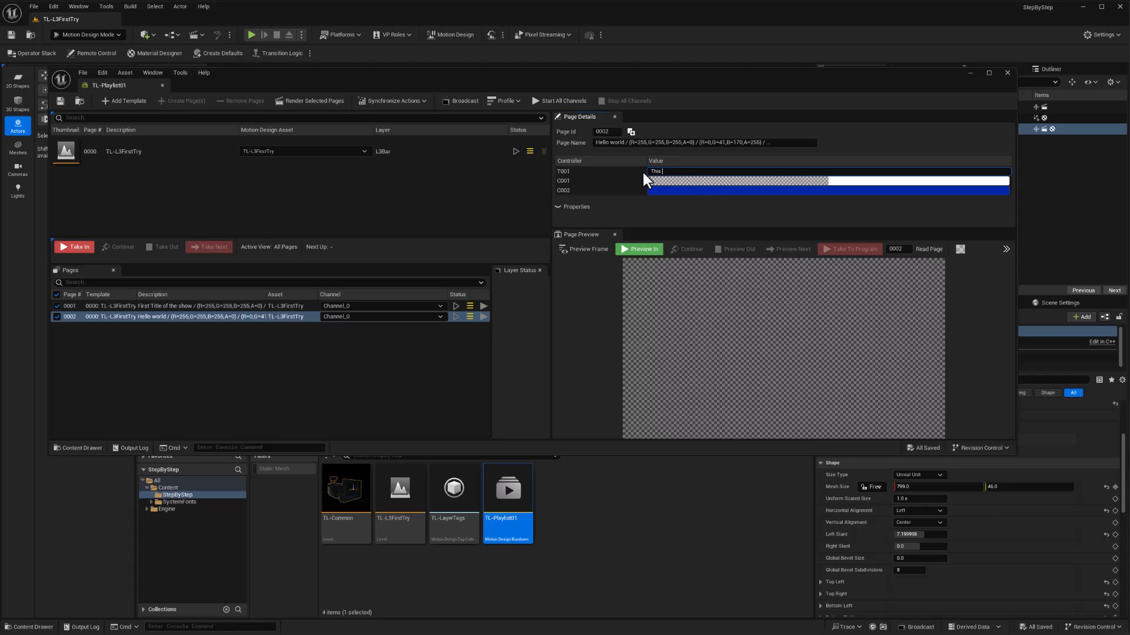
type("This is more information")
key("Return")
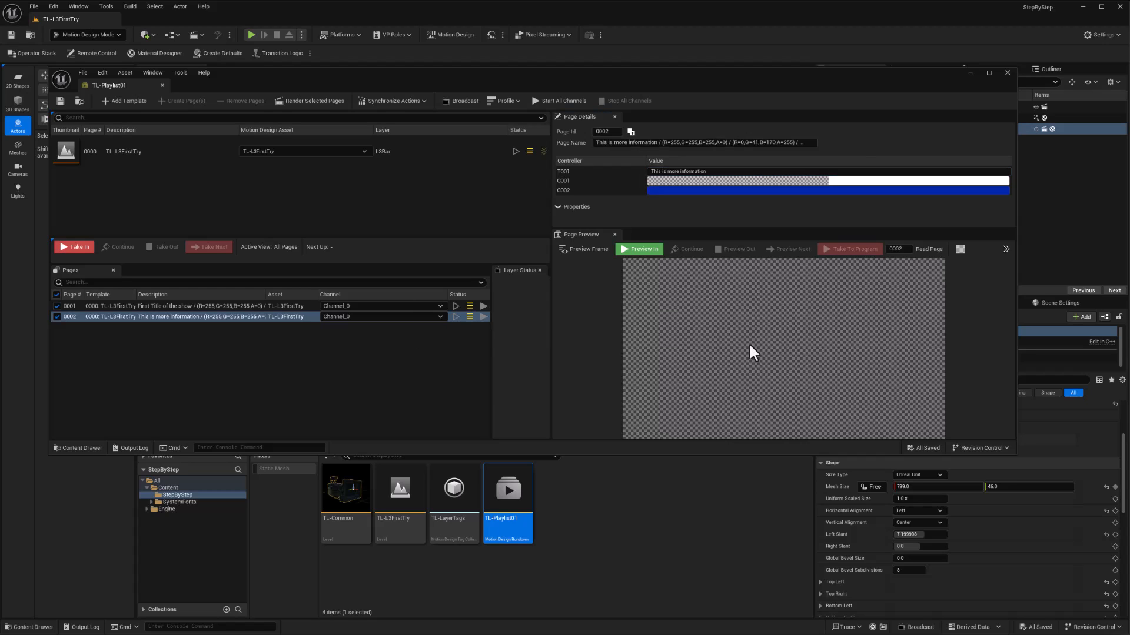
Preview page 0001 in, advance the preview to page 0002, and preview that page out.
left_click(206, 305)
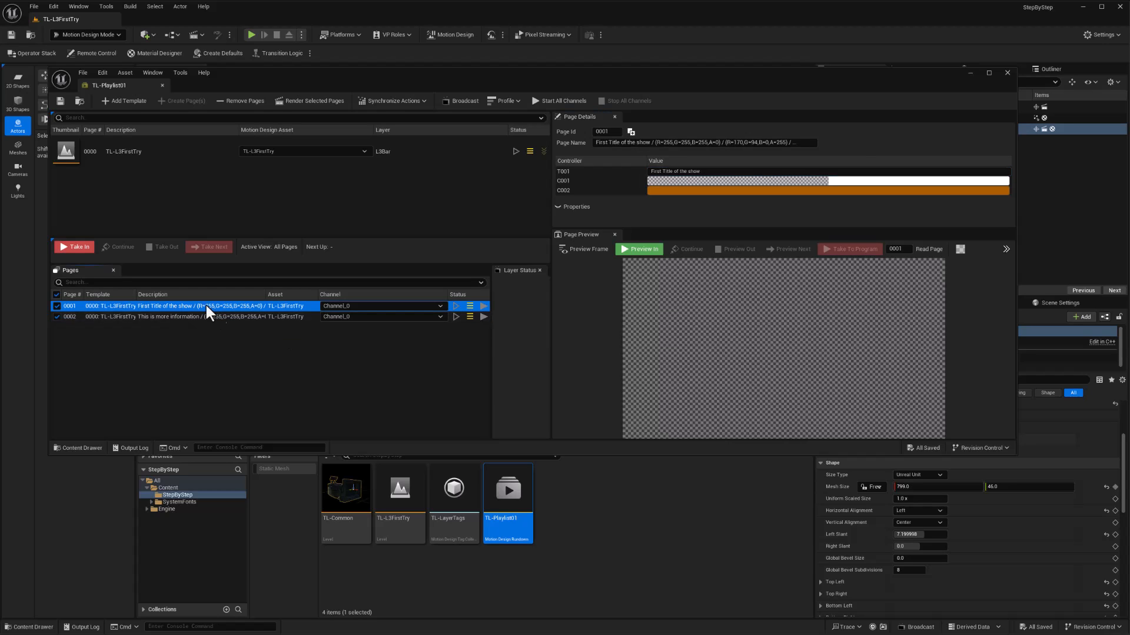
left_click(624, 249)
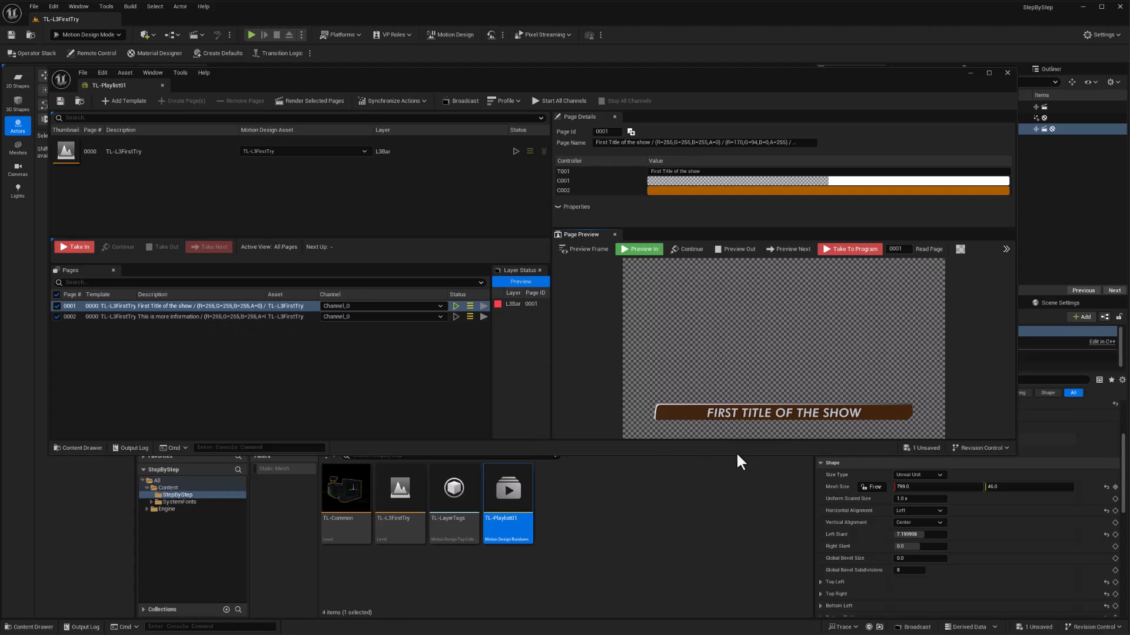
left_click(789, 249)
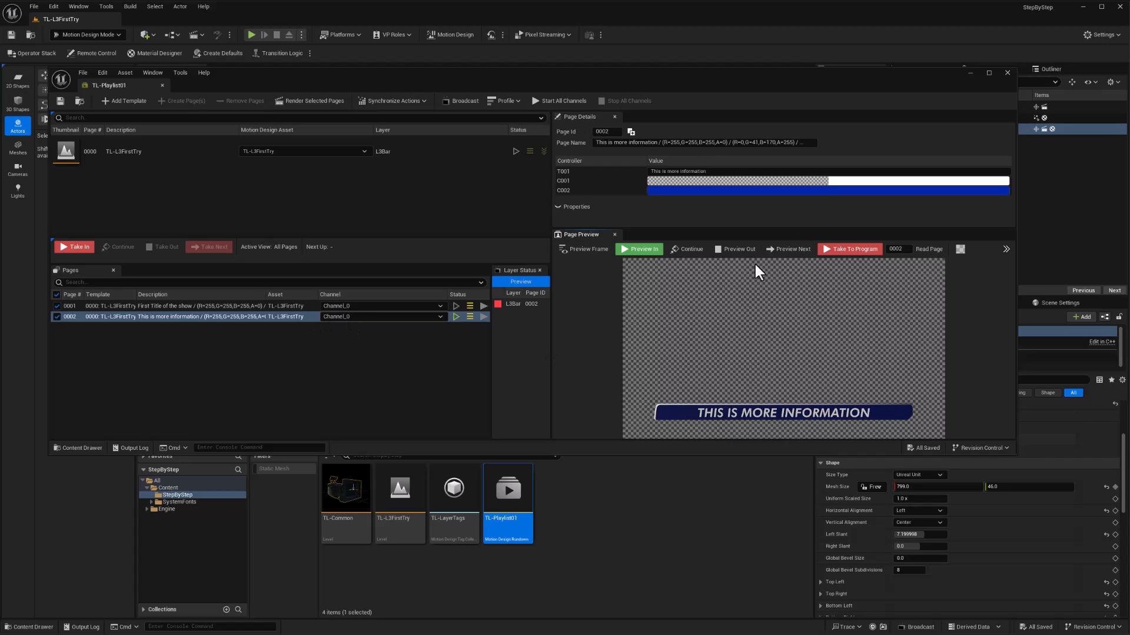
left_click(733, 252)
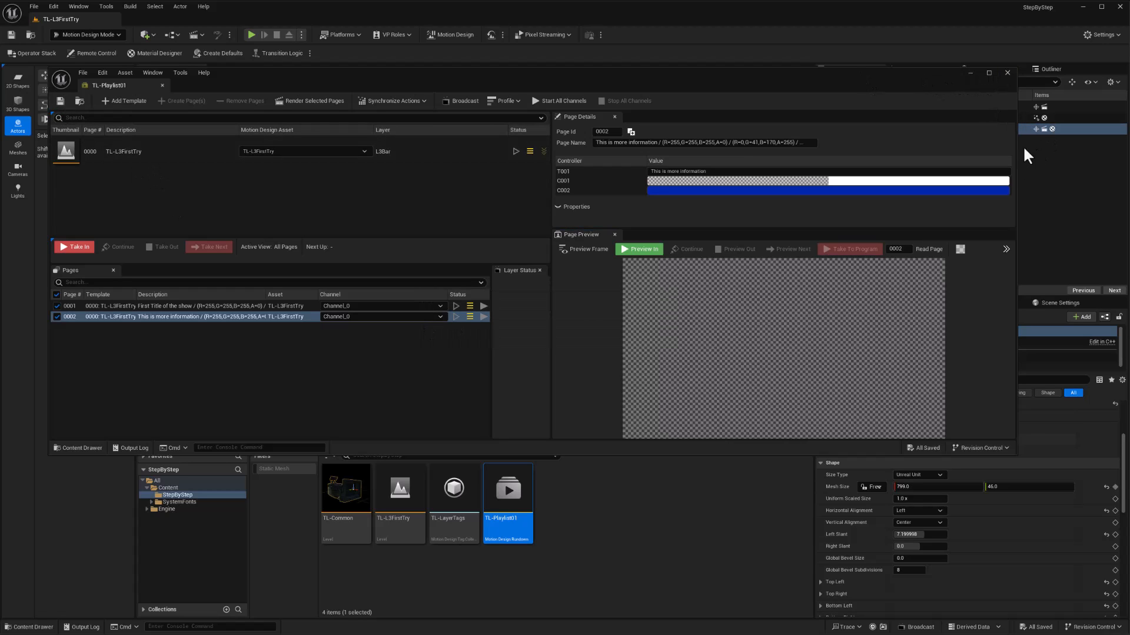
Close the TL-Playlist01 rundown window and bring up the level's Sequencer.
left_click_drag(1017, 147, 617, 167)
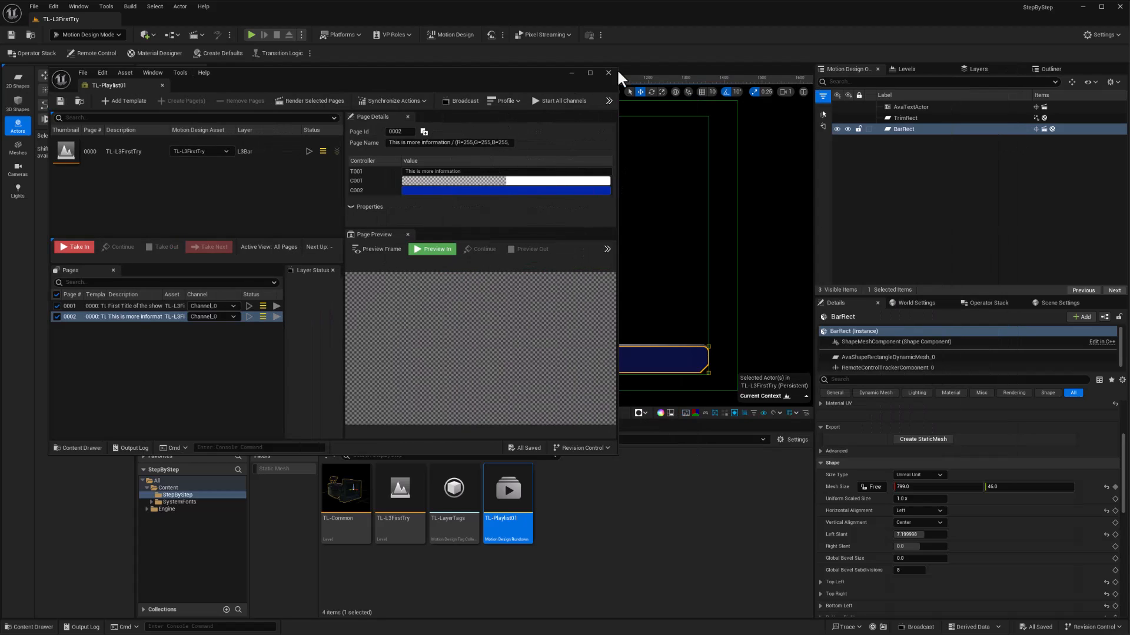
left_click(610, 72)
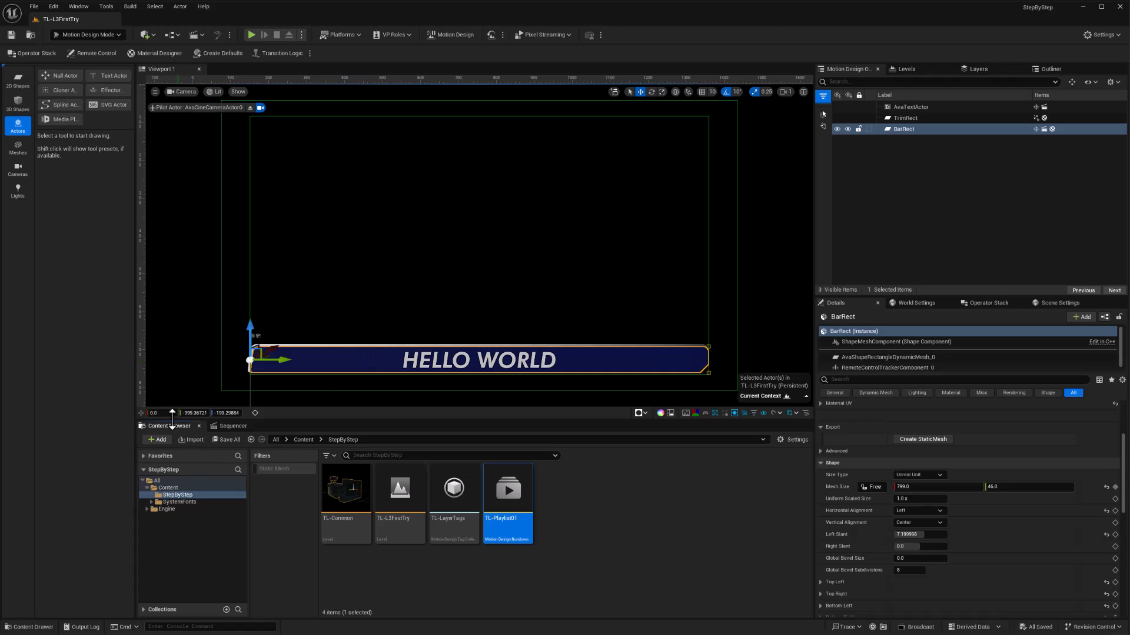
left_click(231, 426)
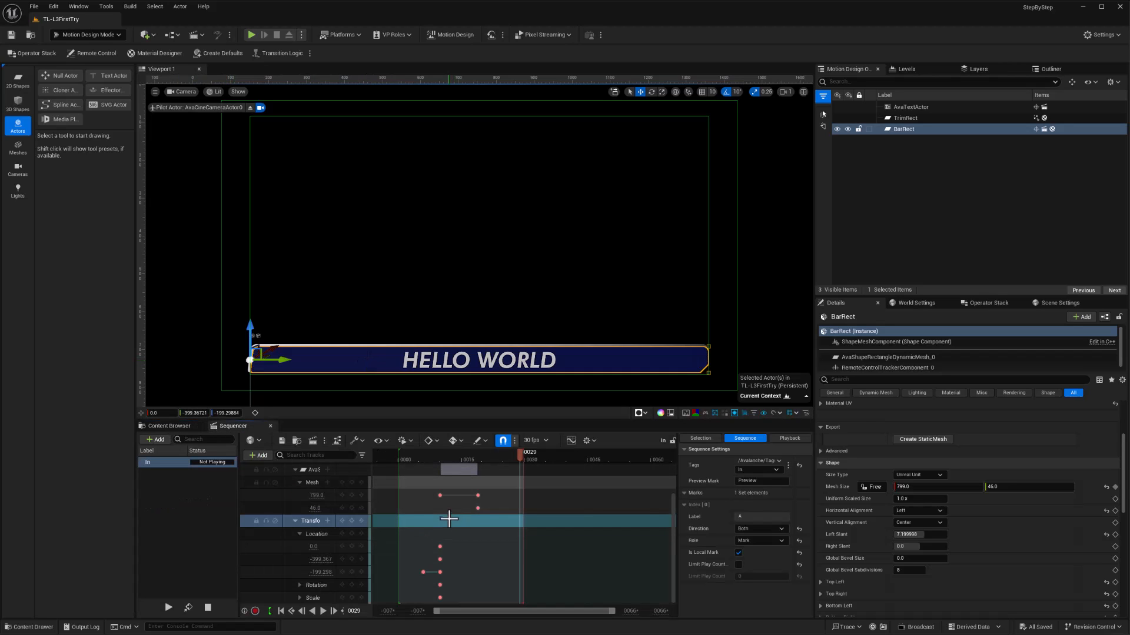
Add a new sequence and apply the default Change preset to it.
left_click(156, 439)
right_click(157, 474)
mouse_move(185, 493)
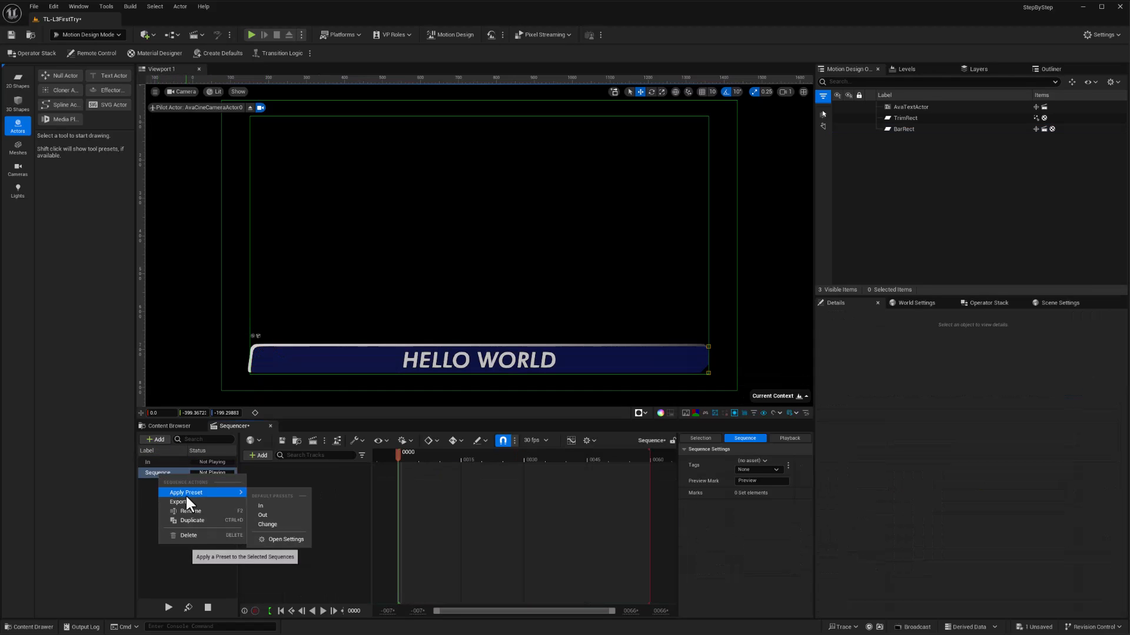
left_click(276, 520)
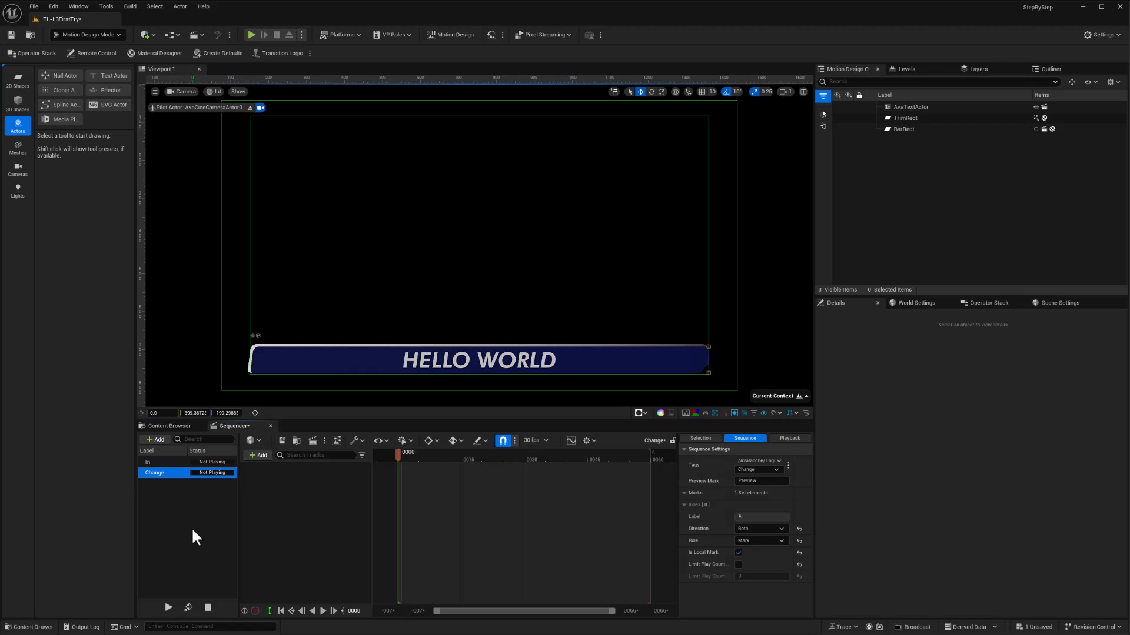
Shorten the Change sequence to end at frame 30, move its A mark to frame 15, and return the playhead to frame 0.
mouse_move(398, 454)
left_mouse_down()
mouse_move(524, 457)
mouse_move(462, 461)
left_mouse_up()
left_click_drag(651, 461, 523, 478)
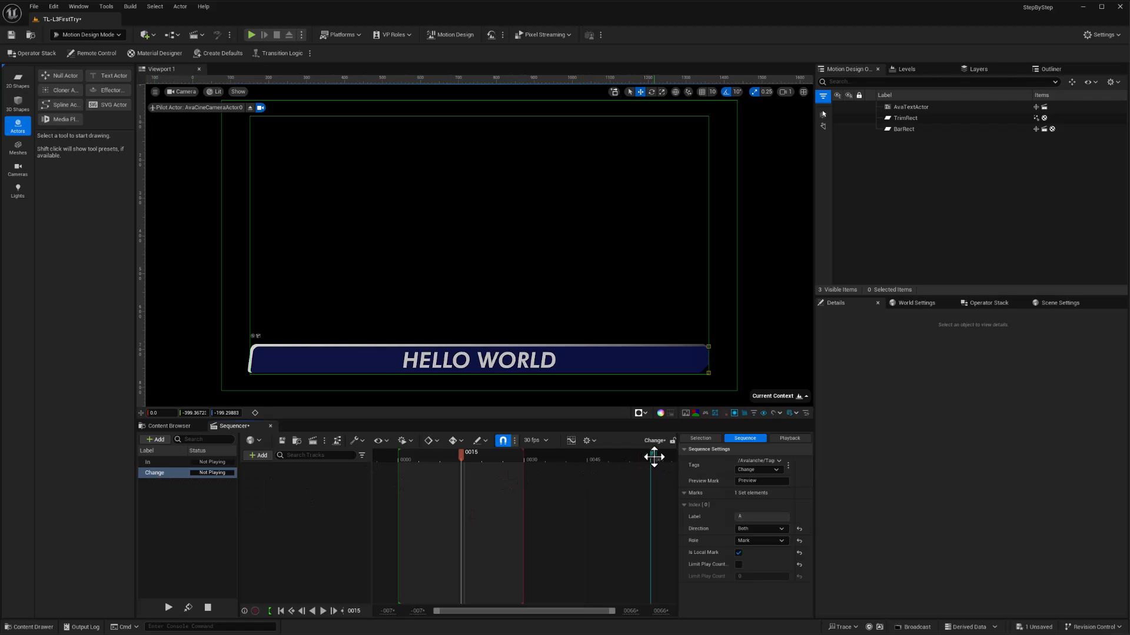
left_click_drag(654, 459, 461, 475)
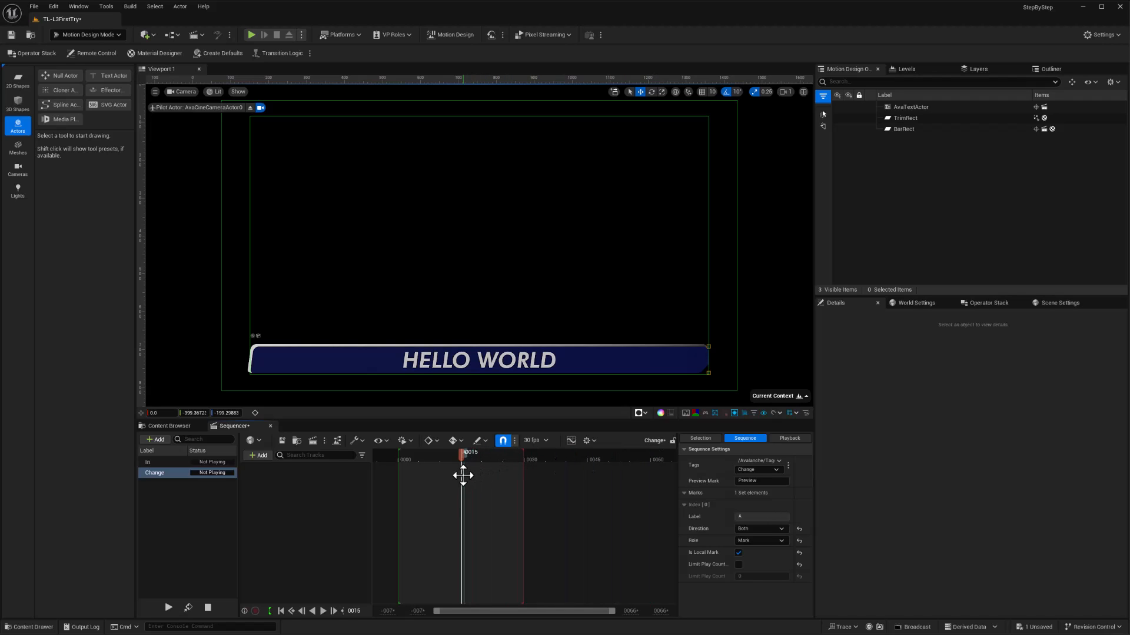
left_click(282, 611)
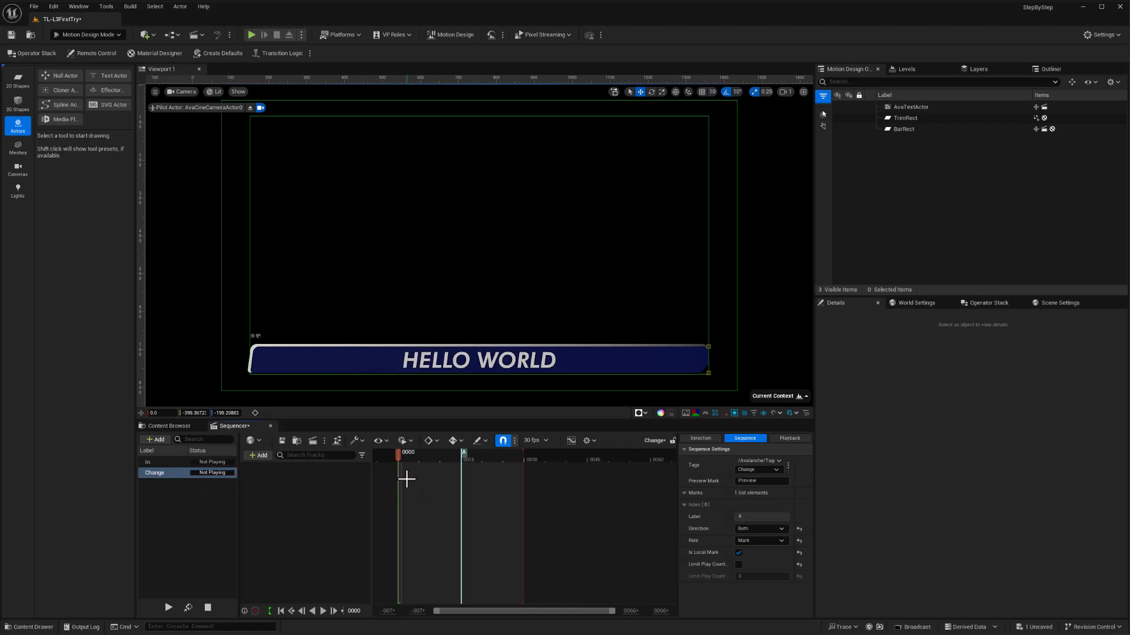
Switch BarRect's material type to Material Designer and move the Material Designer window clear of the Details properties.
left_click(370, 366)
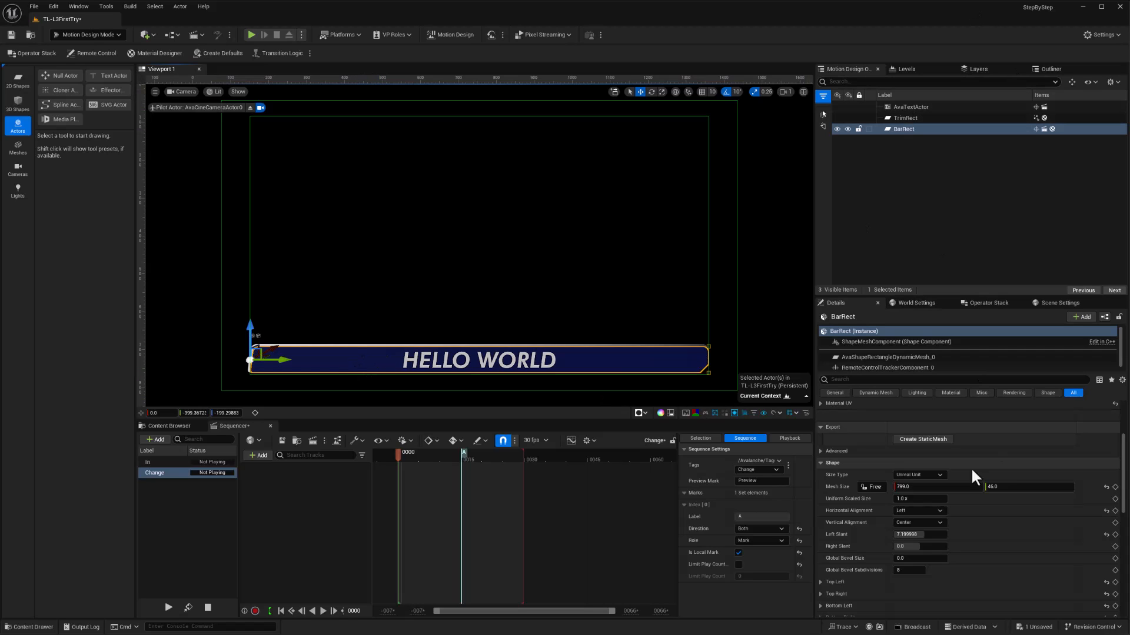
scroll(956, 499, "up", 4)
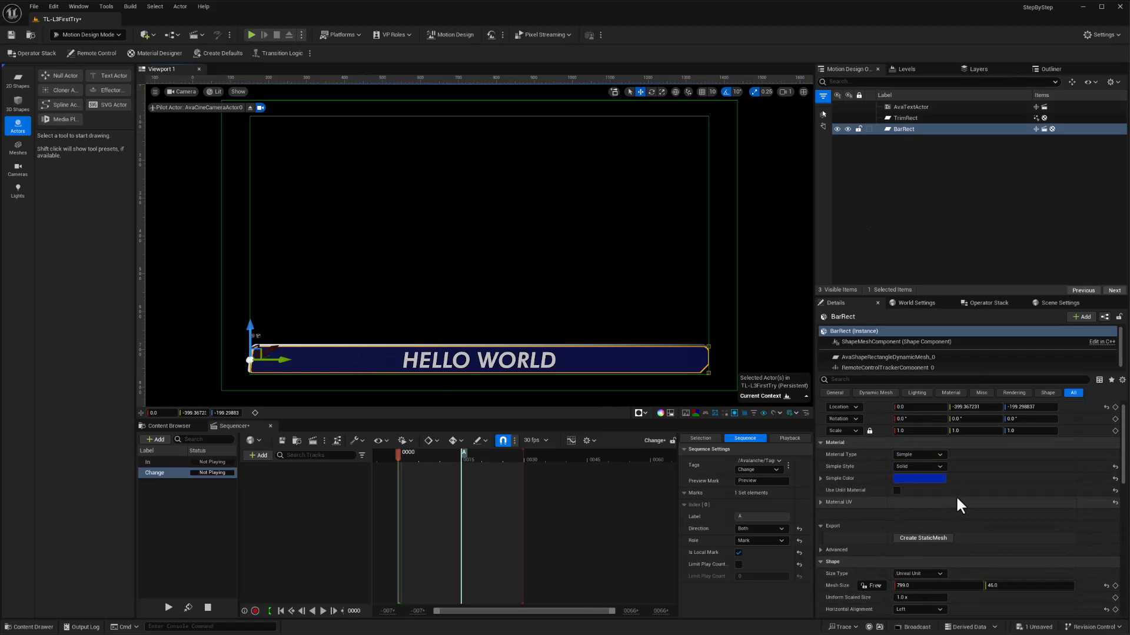
left_click(906, 457)
left_click(913, 479)
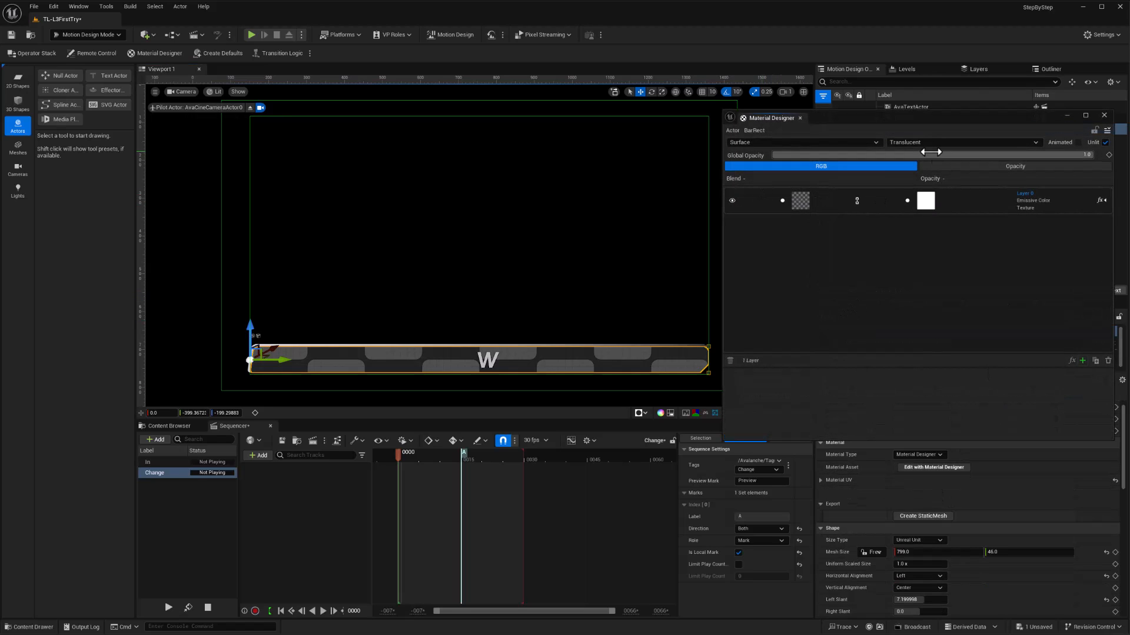
left_click_drag(939, 120, 819, 178)
Change the source of BarRect's material layer from texture to Solid Color and make it dark blue, hue about 234, value 0.25.
left_click(680, 263)
left_click(766, 433)
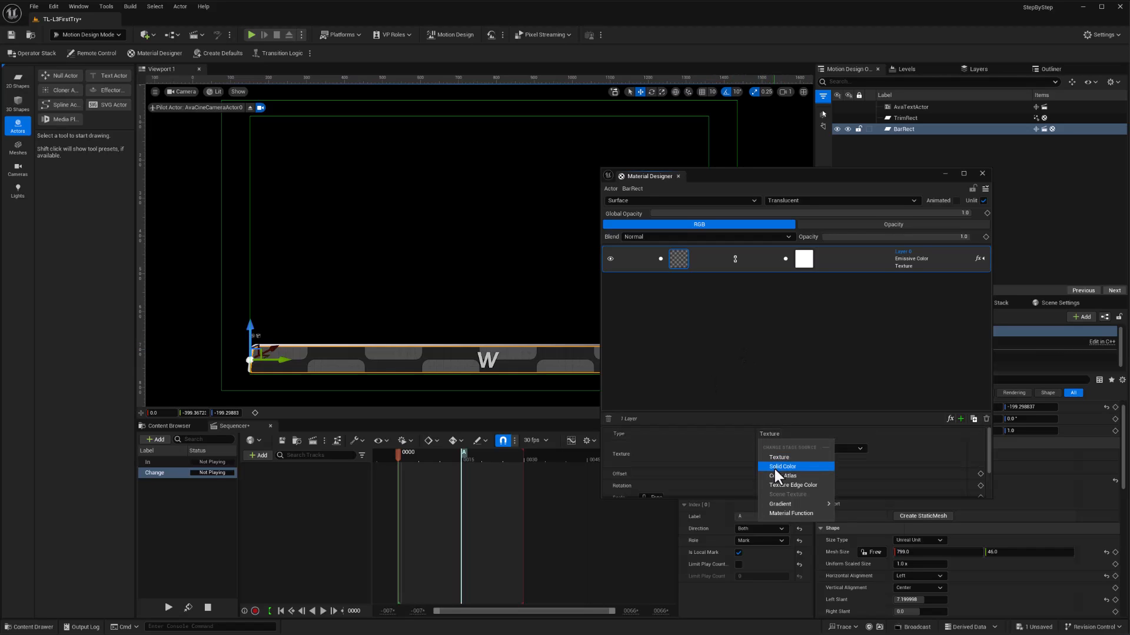
left_click(774, 468)
left_click(785, 445)
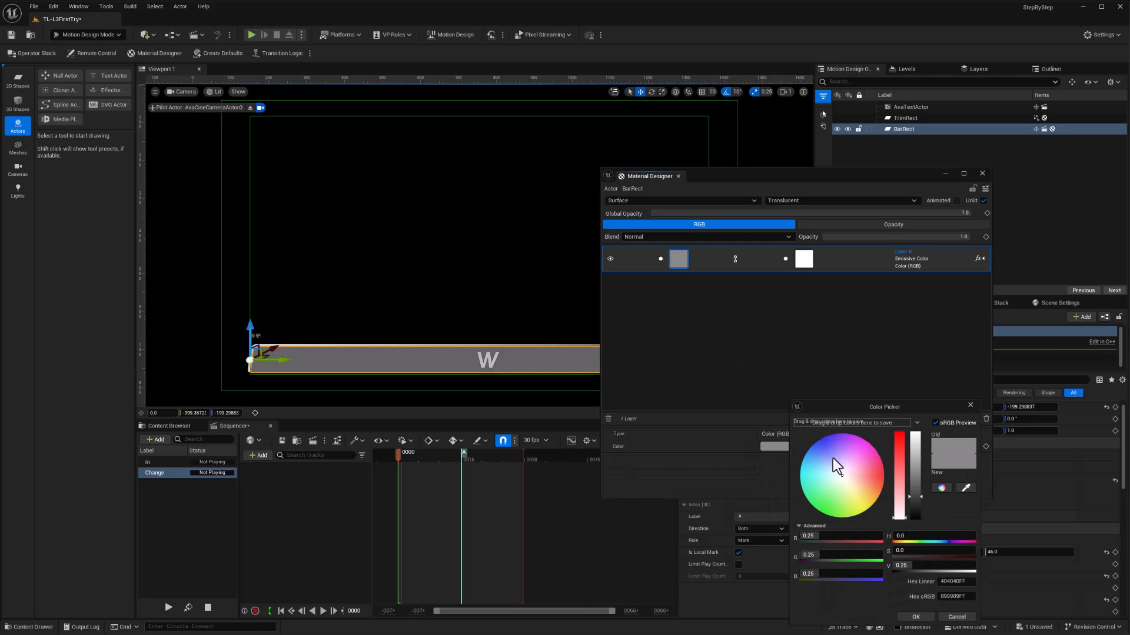
left_click_drag(831, 459, 808, 430)
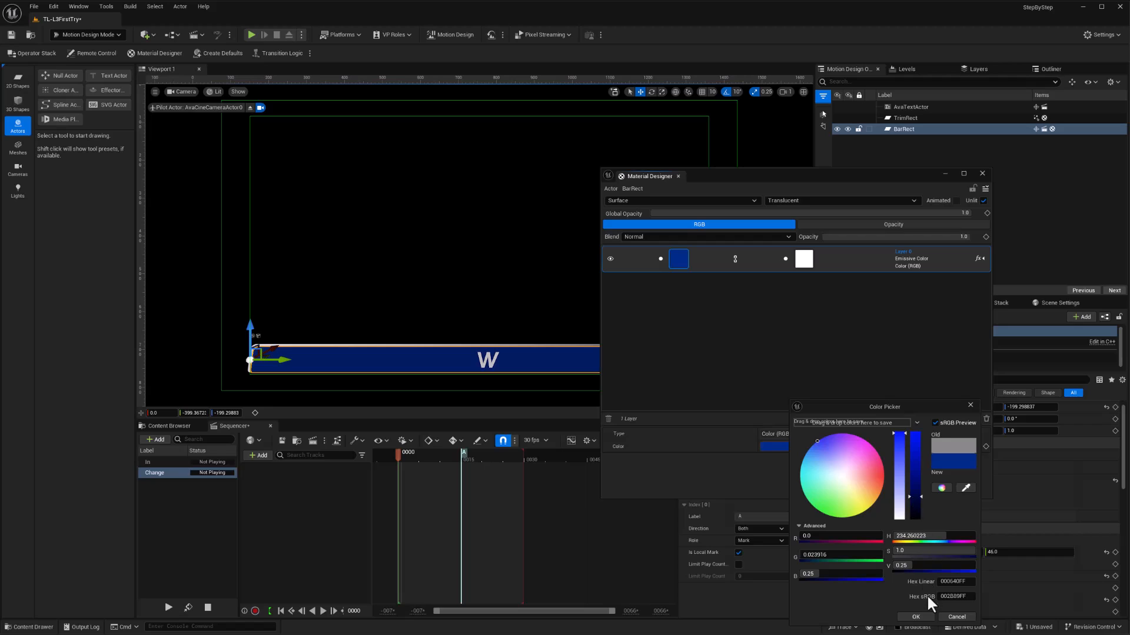
left_click(922, 617)
Change the source of BarRect's layer mask from texture to Solid Color, make it white with value 1.0, and set its ChannelOverride to Red.
left_click(803, 265)
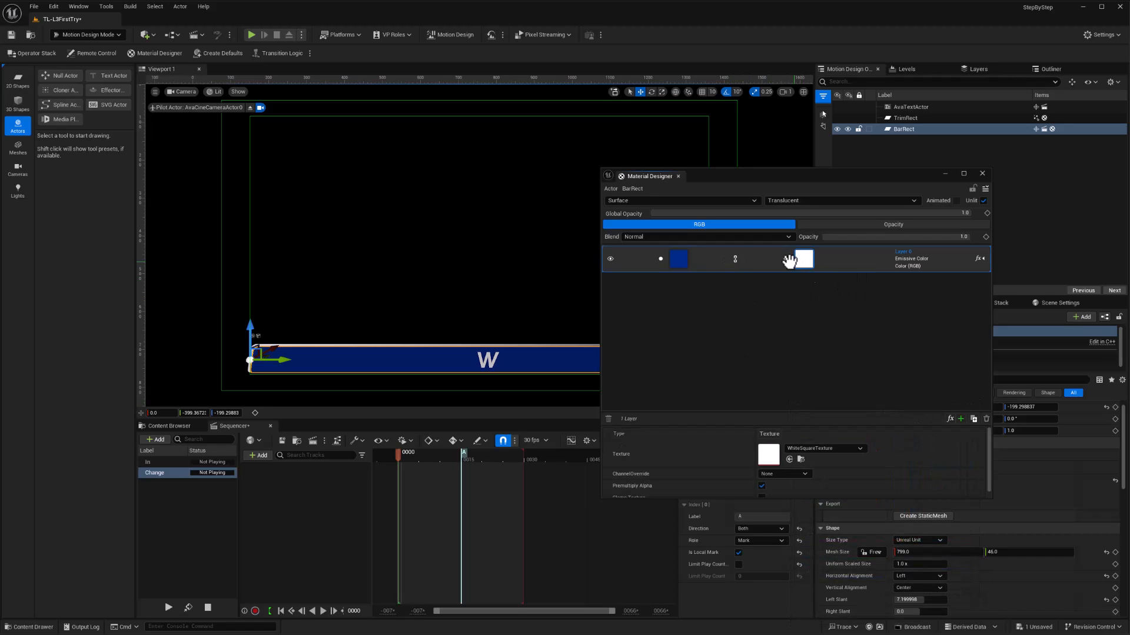
left_click(771, 434)
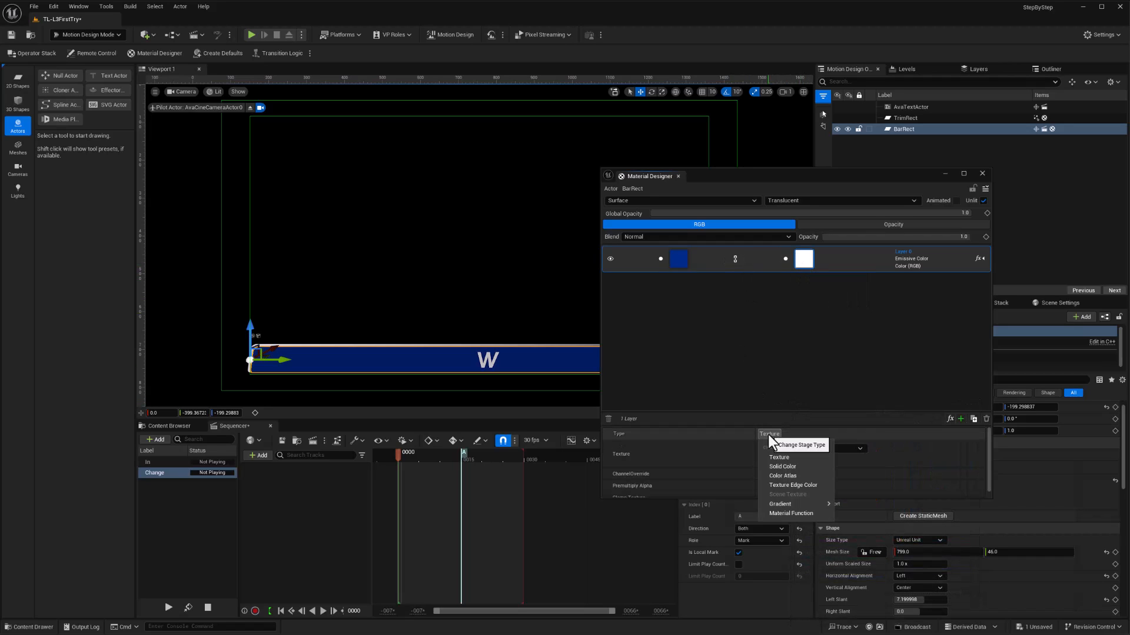
left_click(792, 467)
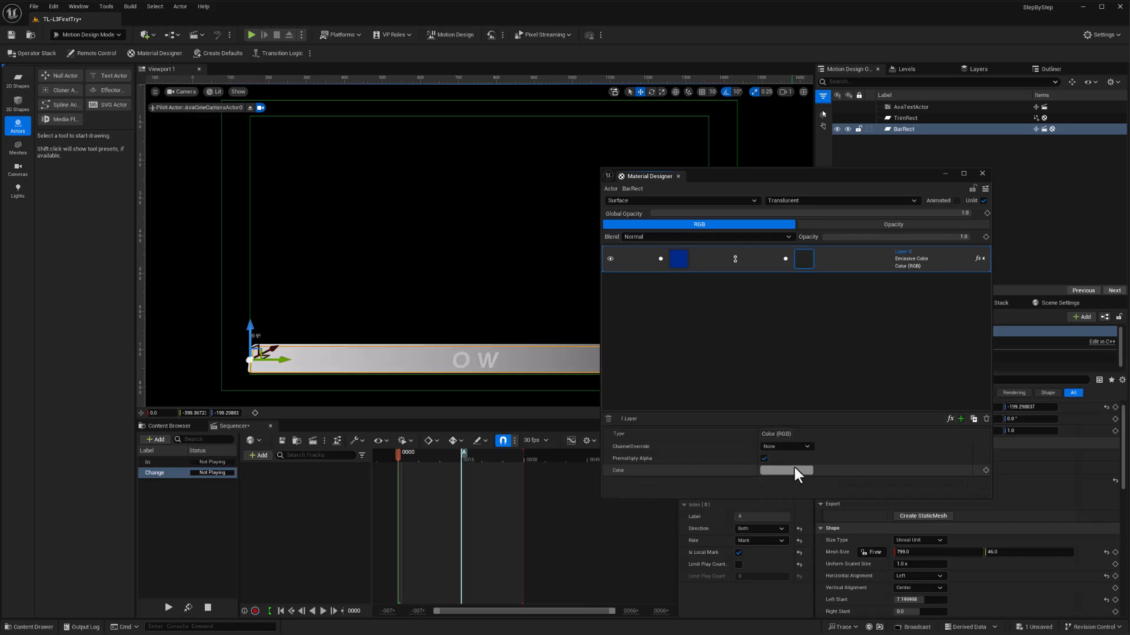
left_click(784, 470)
left_click_drag(910, 486, 906, 414)
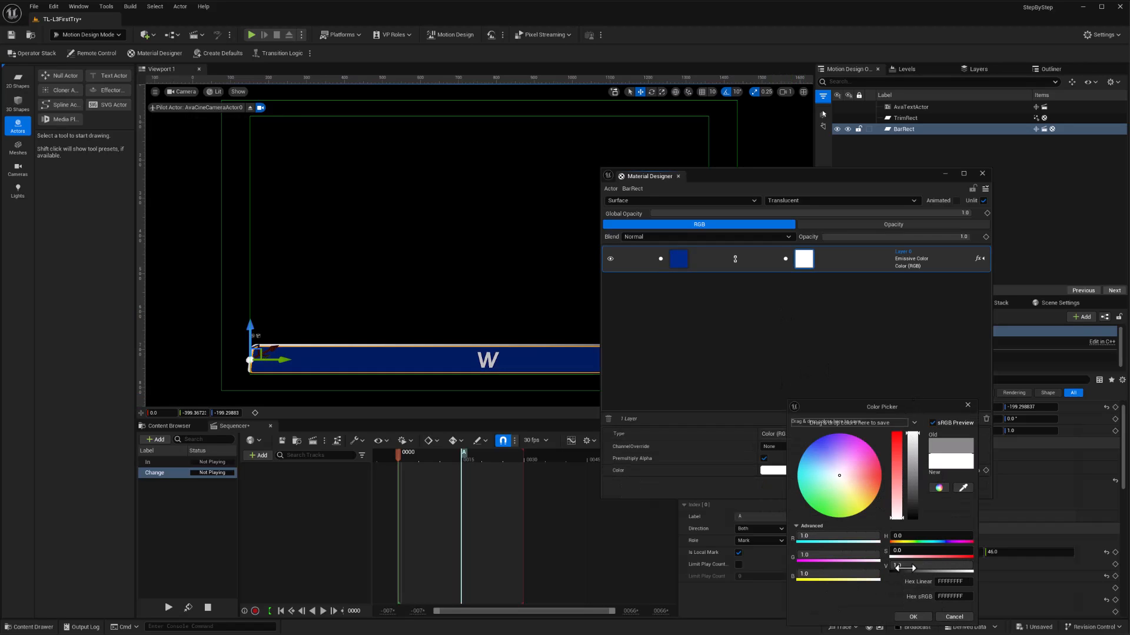
left_click(913, 617)
left_click(774, 446)
left_click(774, 464)
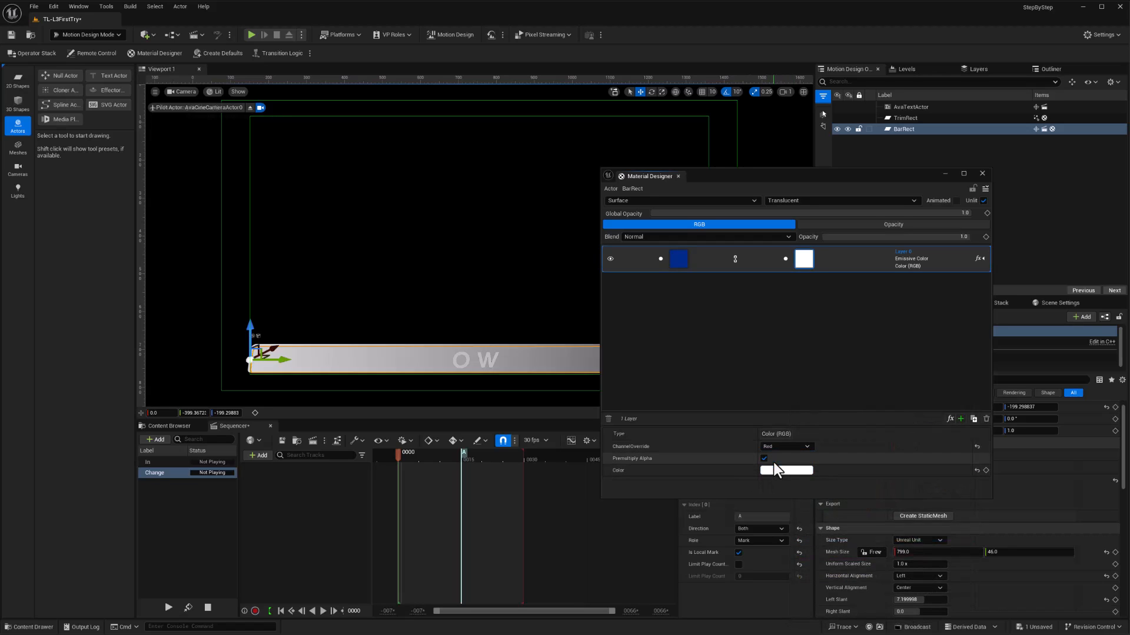
Add keyframes for the white mask color at frames 0 and 29 of the Change sequence.
left_click_drag(839, 180, 806, 125)
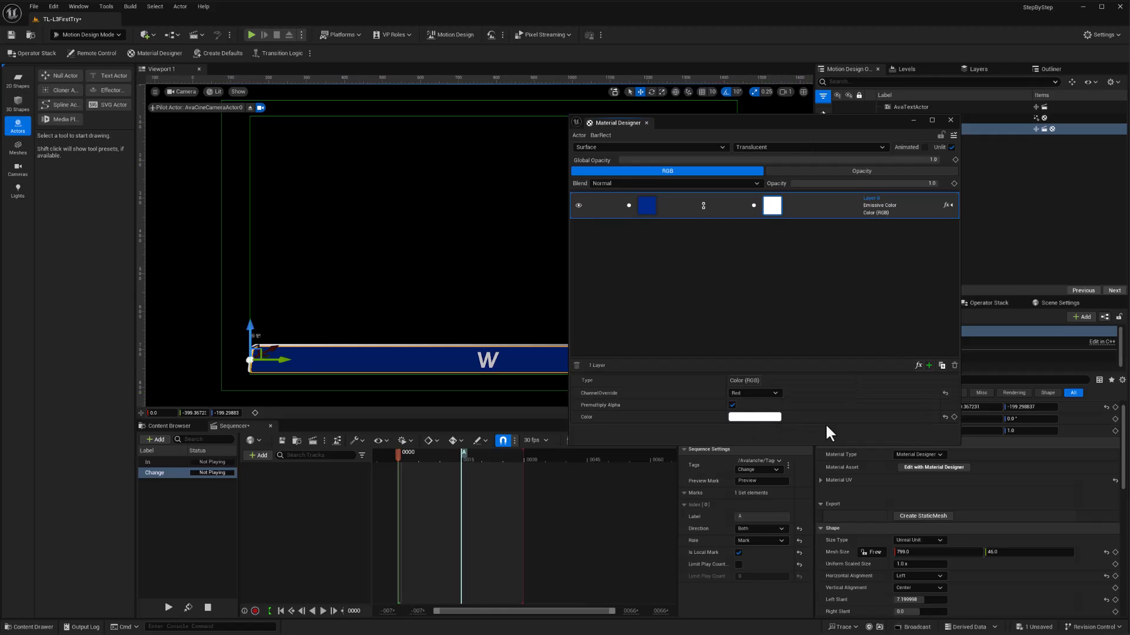
left_click(954, 416)
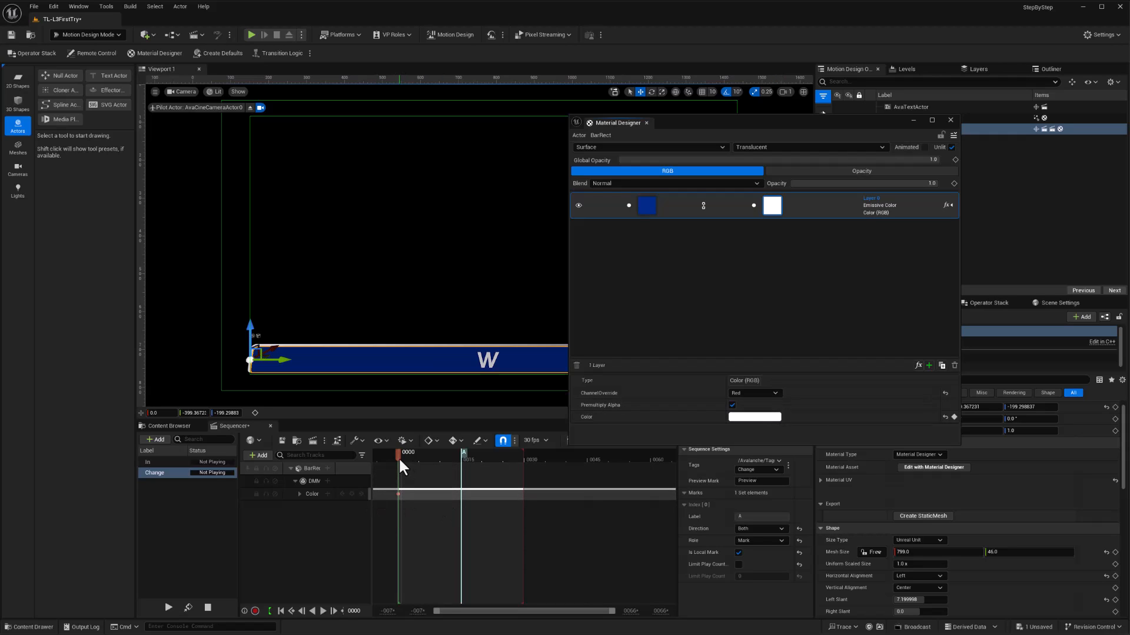
left_click_drag(406, 460, 522, 457)
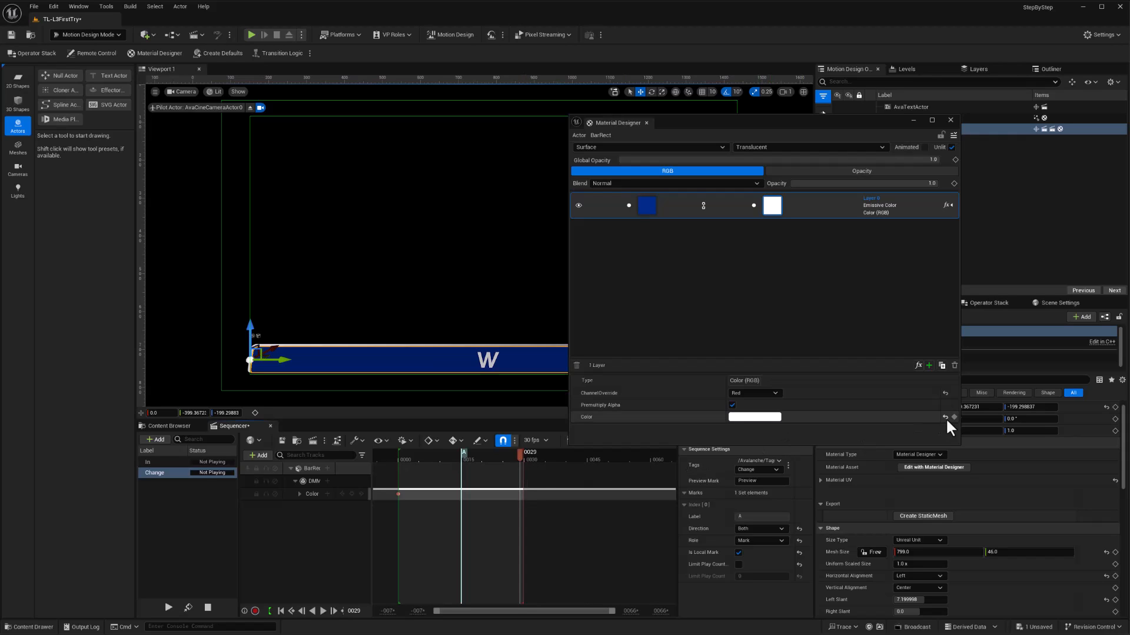
left_click(352, 494)
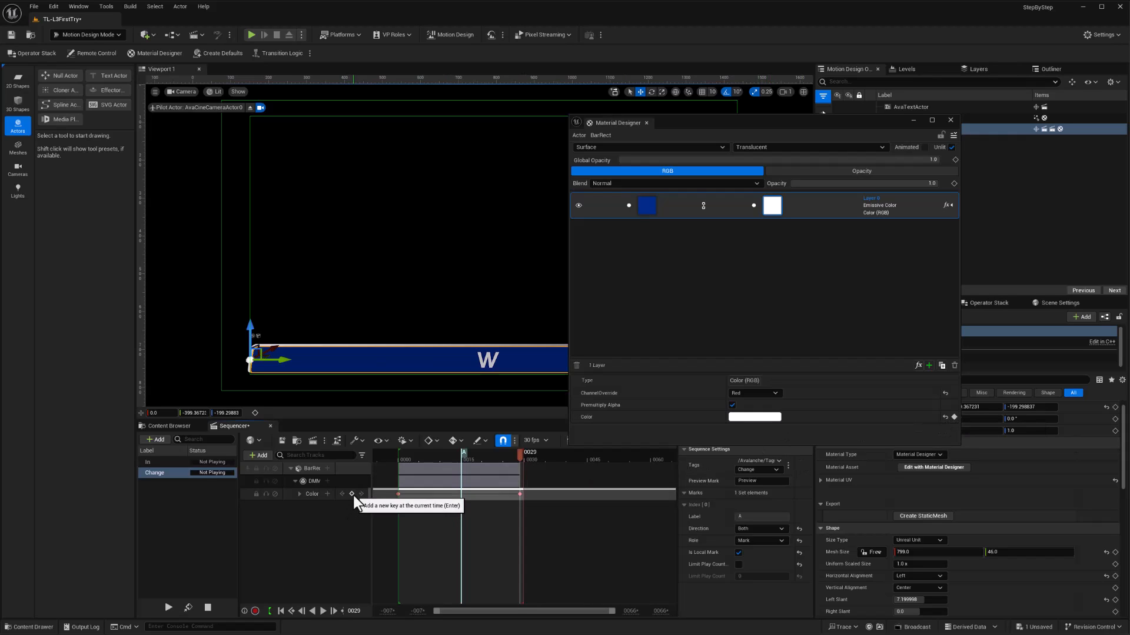
Key the mask color as black at frames 14 and 16, on both sides of the A mark.
left_click_drag(474, 456, 457, 456)
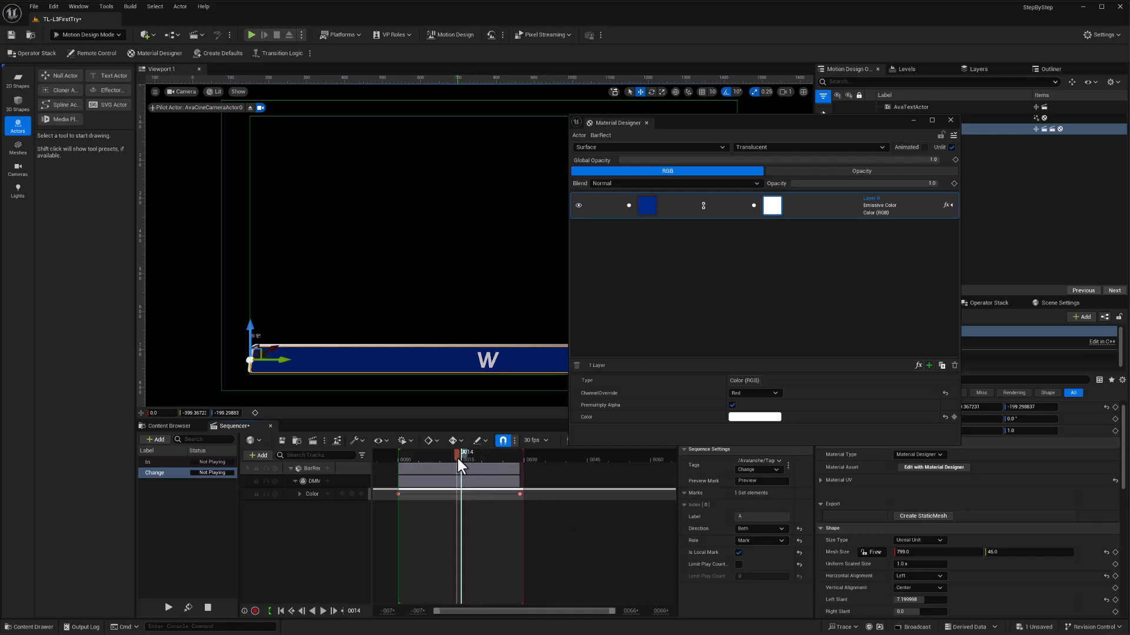
left_click(746, 418)
left_click_drag(867, 471, 872, 533)
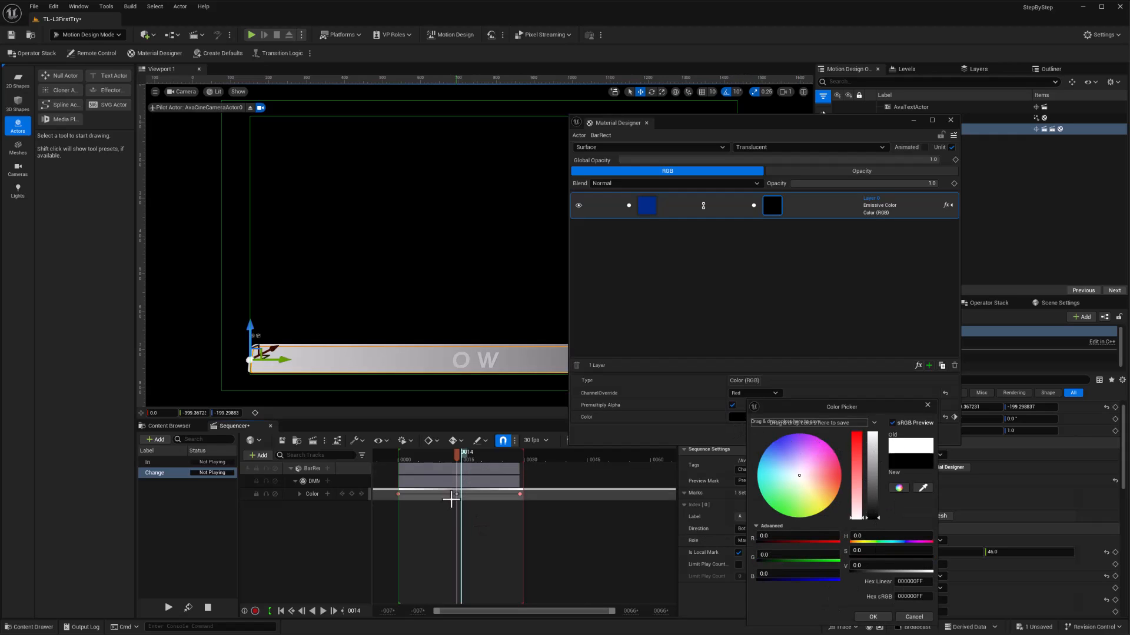
left_click(352, 494)
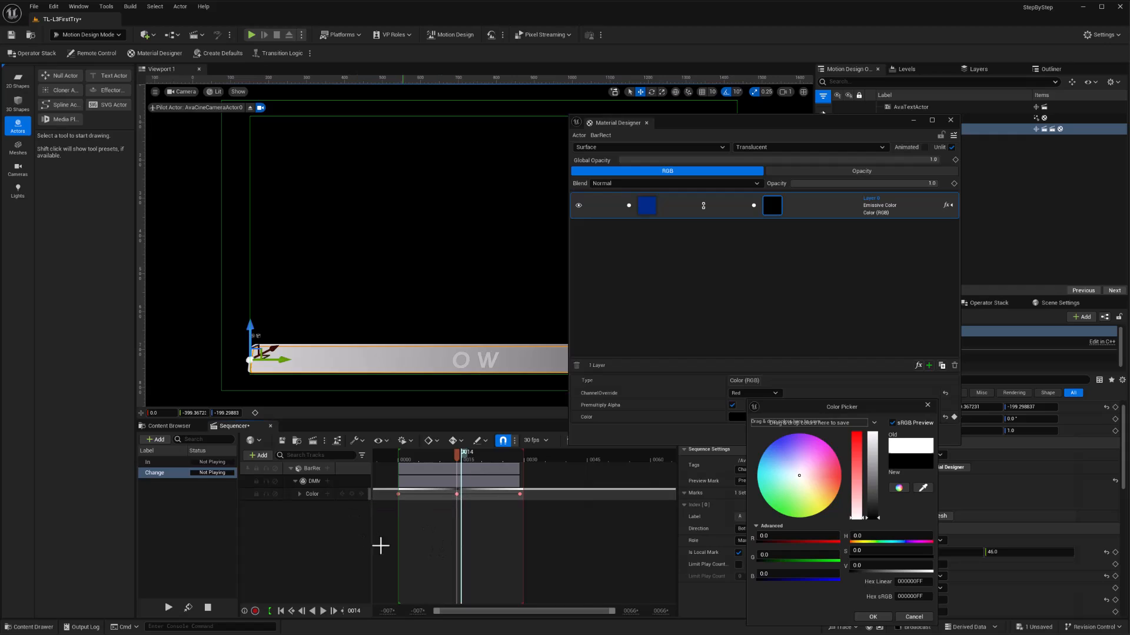
double_click(333, 611)
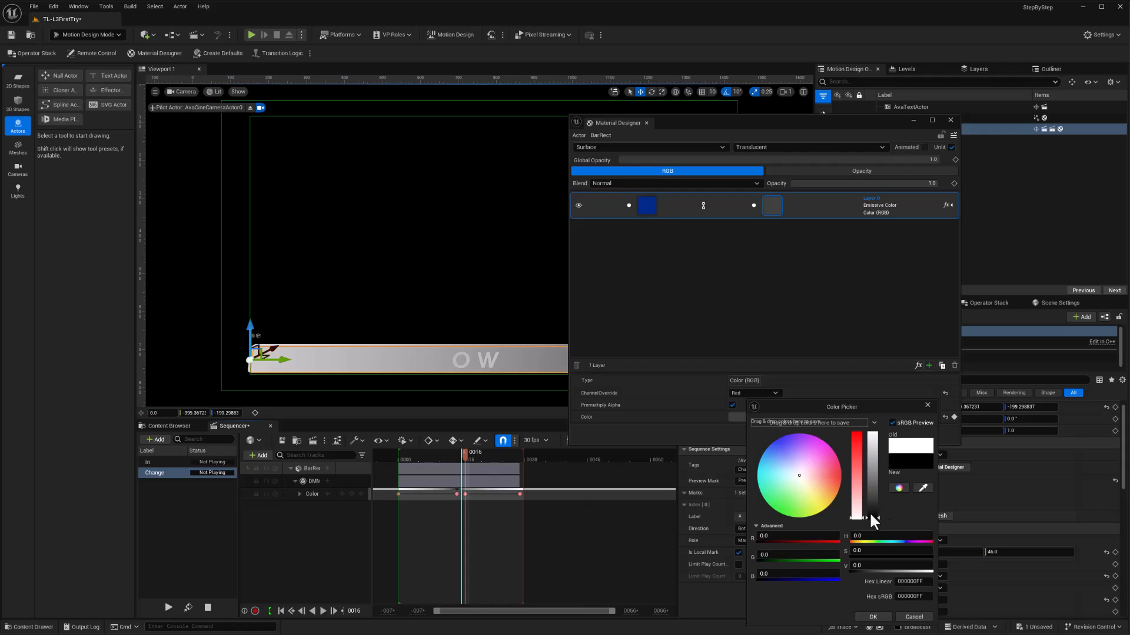
left_click_drag(871, 513, 870, 533)
left_click(873, 617)
Scrub back to frame 11 to check the bar's fade, close the Material Designer window, and save the level.
left_click_drag(469, 454, 444, 461)
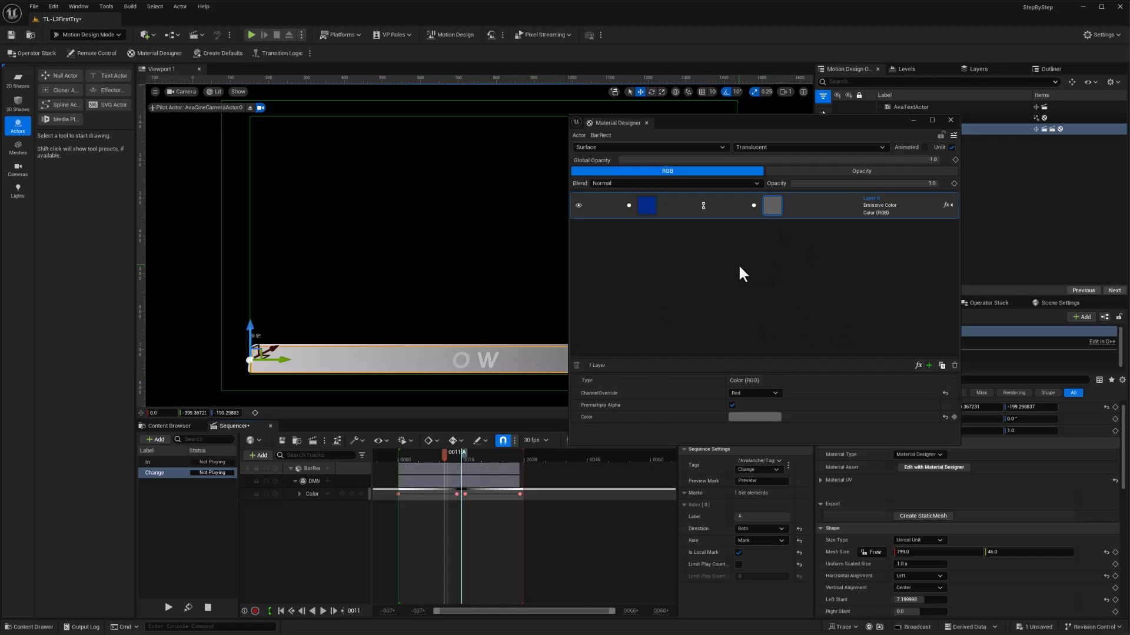
left_click(950, 120)
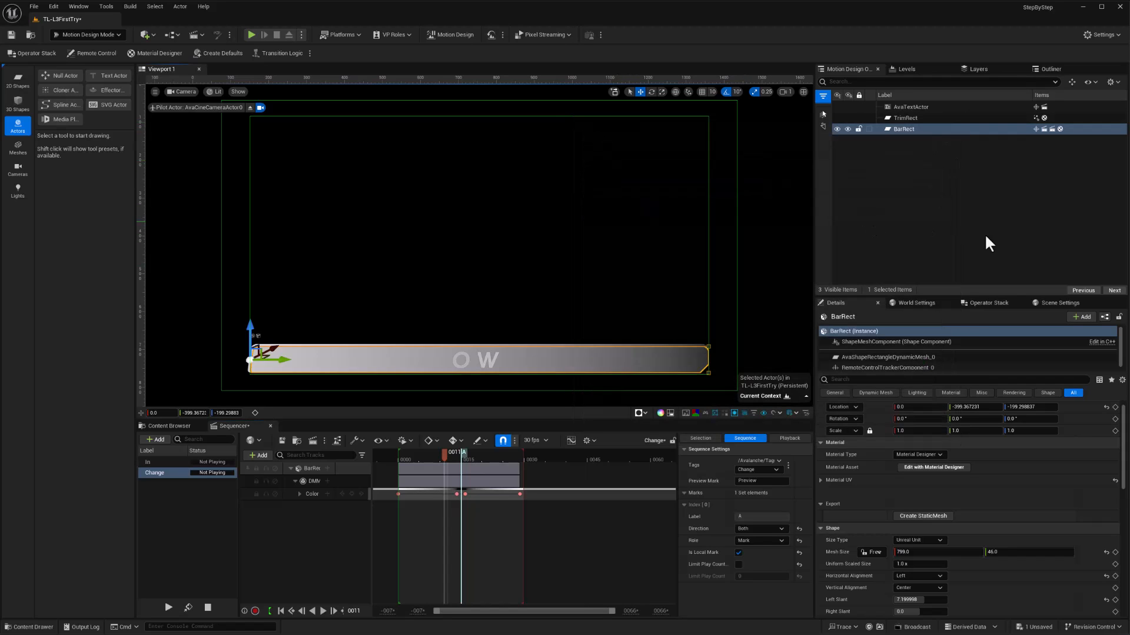
key("ctrl+s")
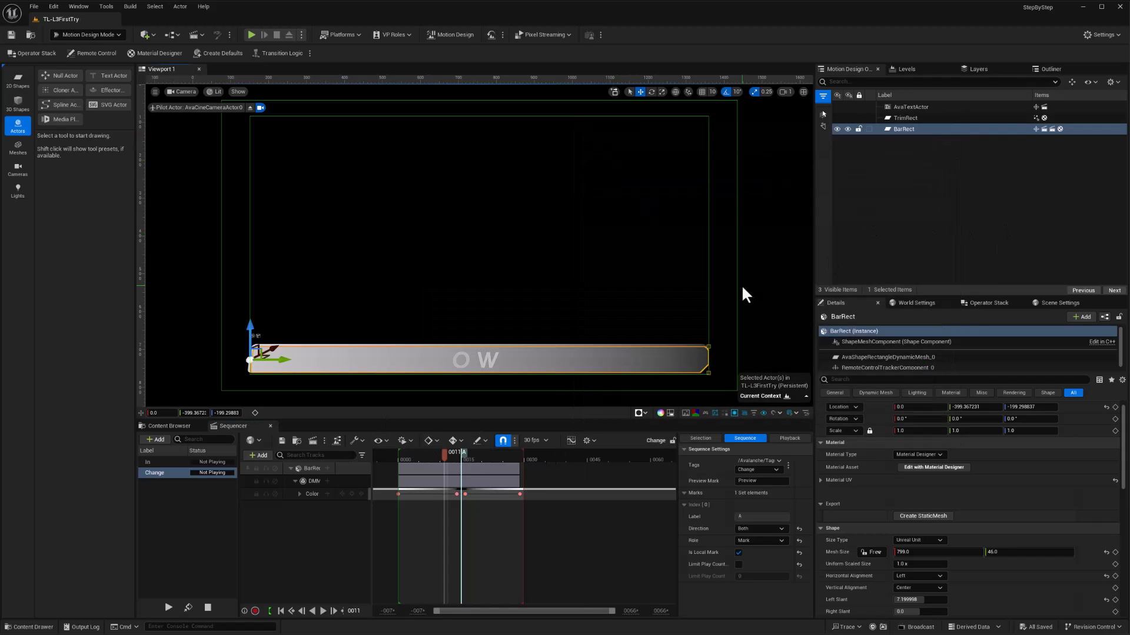
Move AvaTextActor forward to X location -50, raise it back onto the bar at Z about -195.85, and scale it down to about 0.56.
left_click(905, 107)
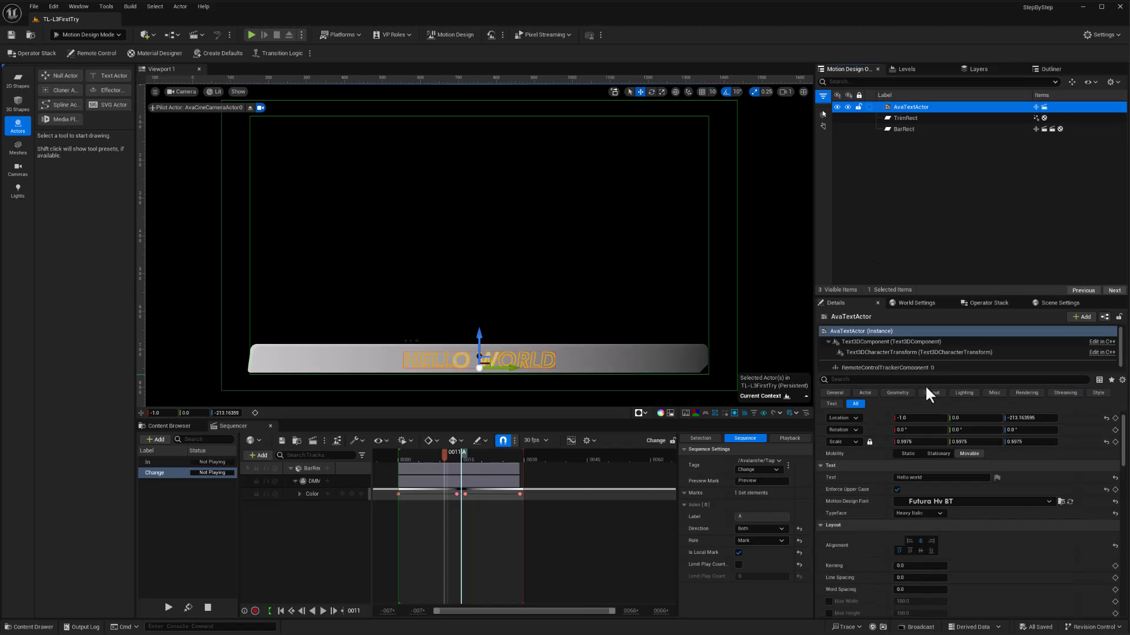
left_click(906, 417)
type("-50")
key("Return")
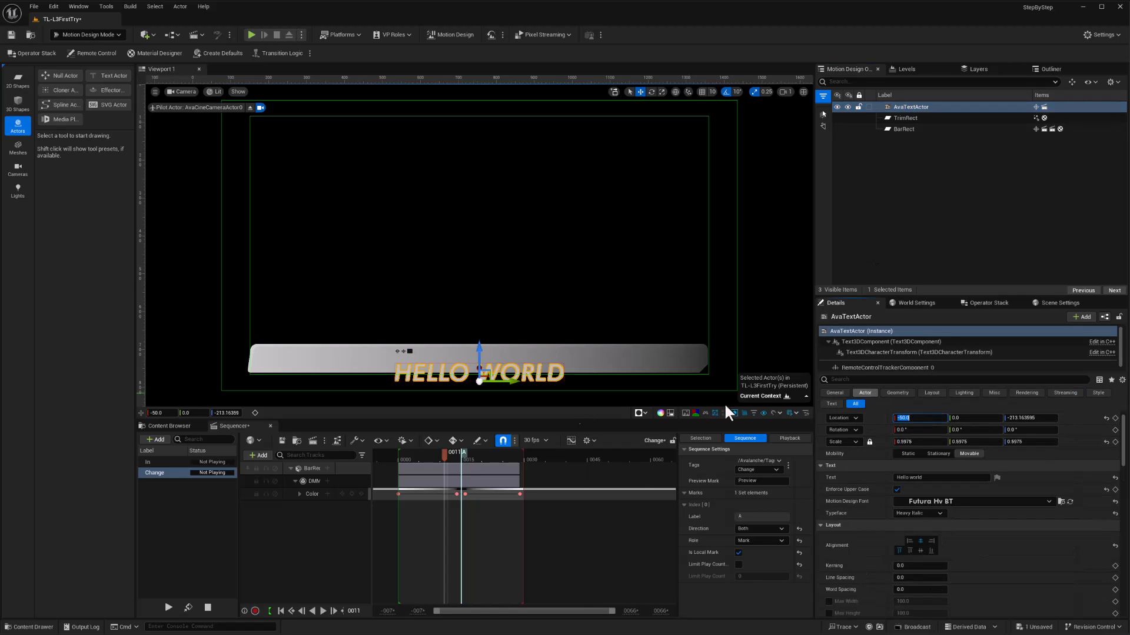
left_click_drag(478, 355, 475, 341)
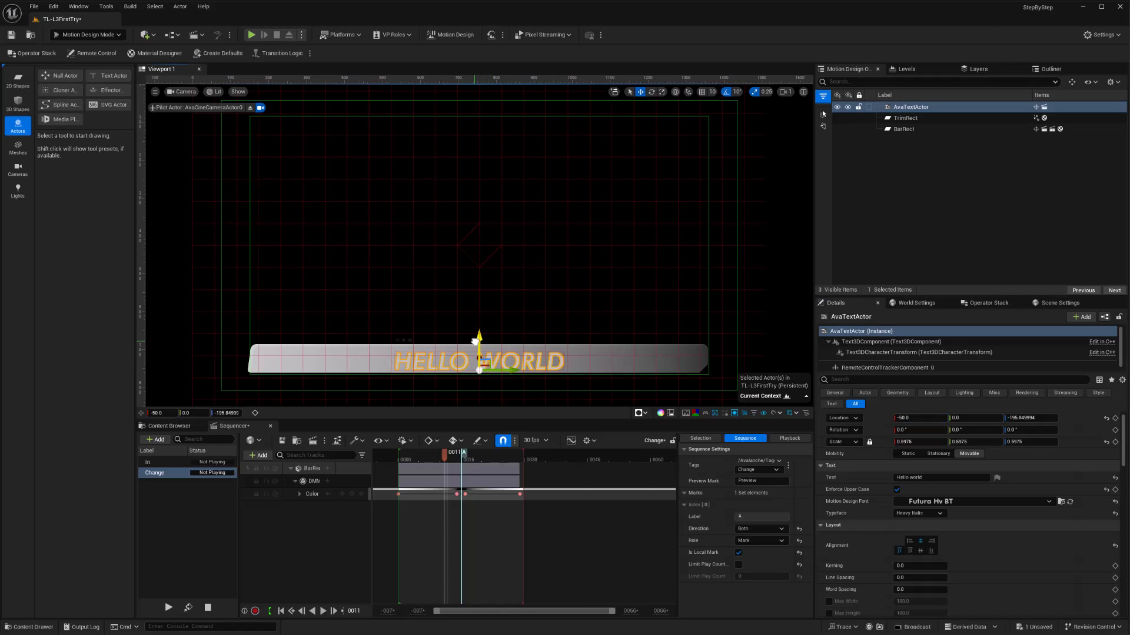
left_click_drag(911, 443, 893, 443)
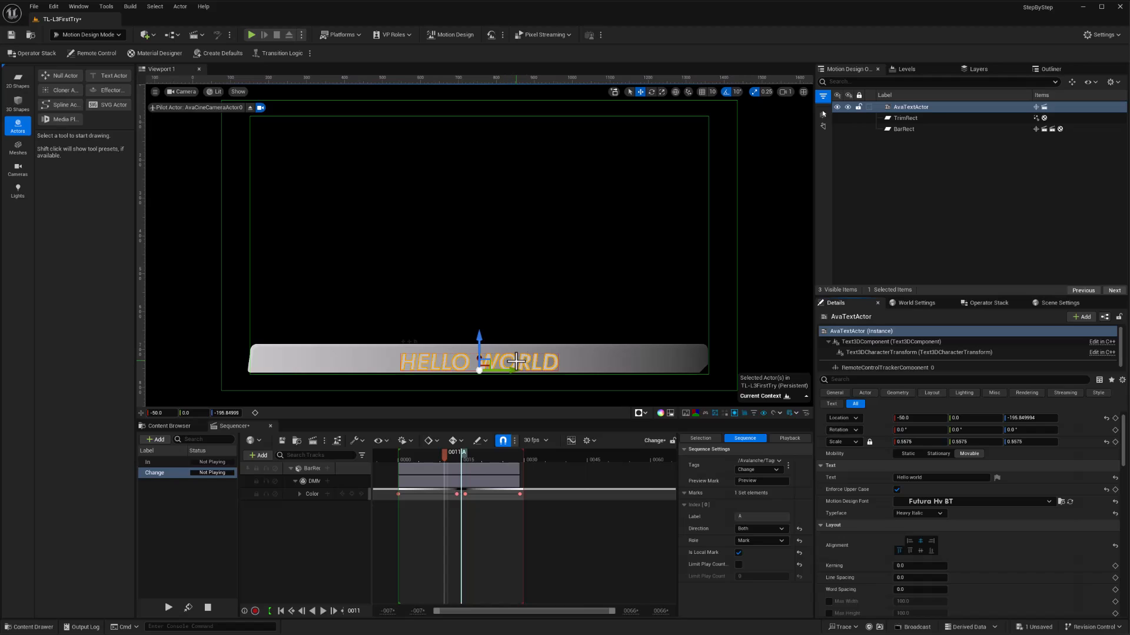
Key AvaTextActor's style opacity at 1.0 on frames 0 and 29 of the Change sequence.
left_click(280, 611)
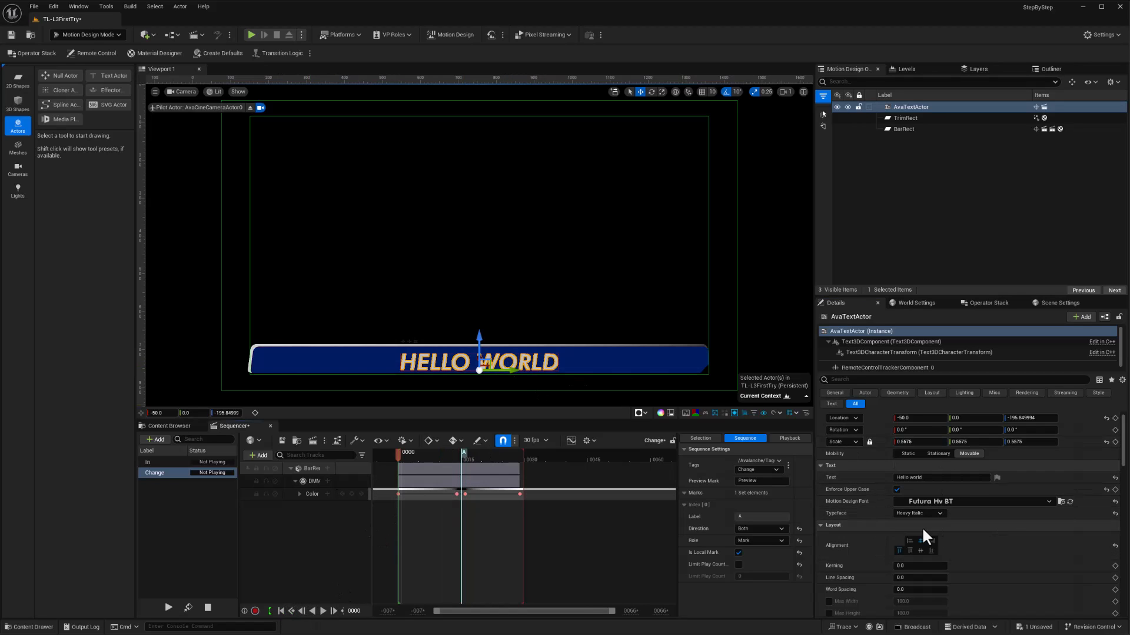
scroll(920, 530, "down", 6)
scroll(916, 538, "down", 3)
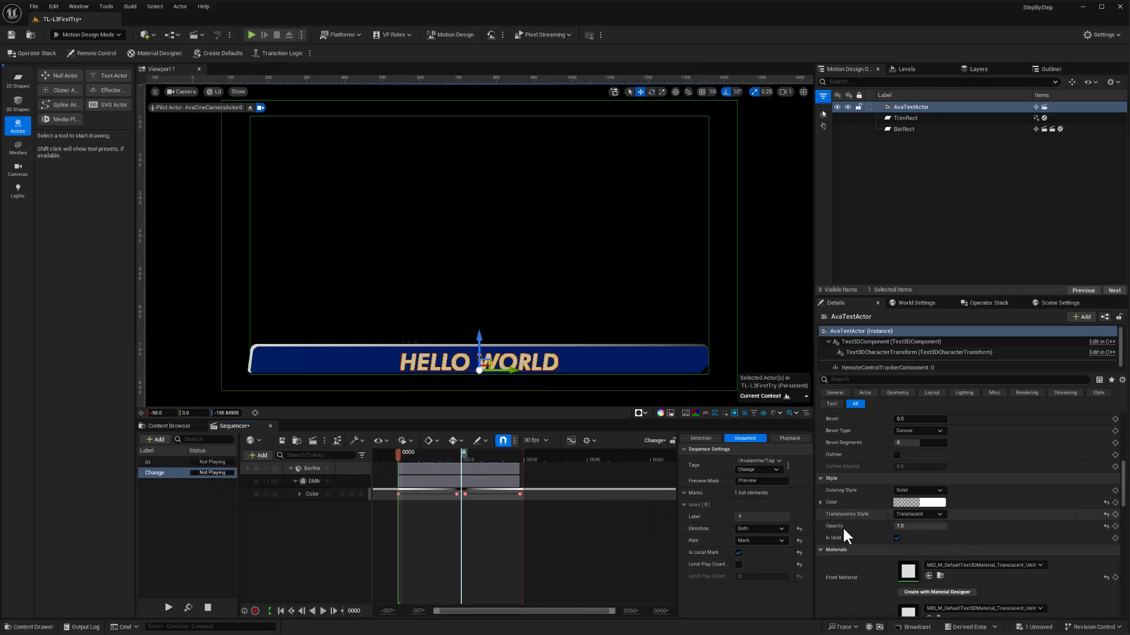
left_click(1115, 526)
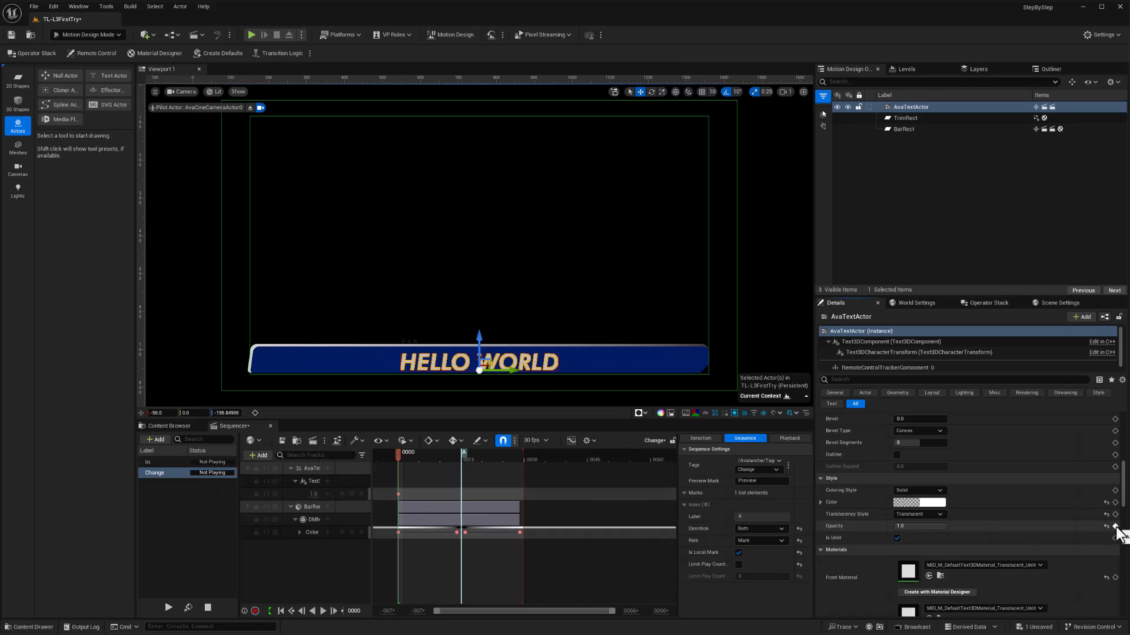
left_click(507, 454)
left_click_drag(514, 456, 521, 453)
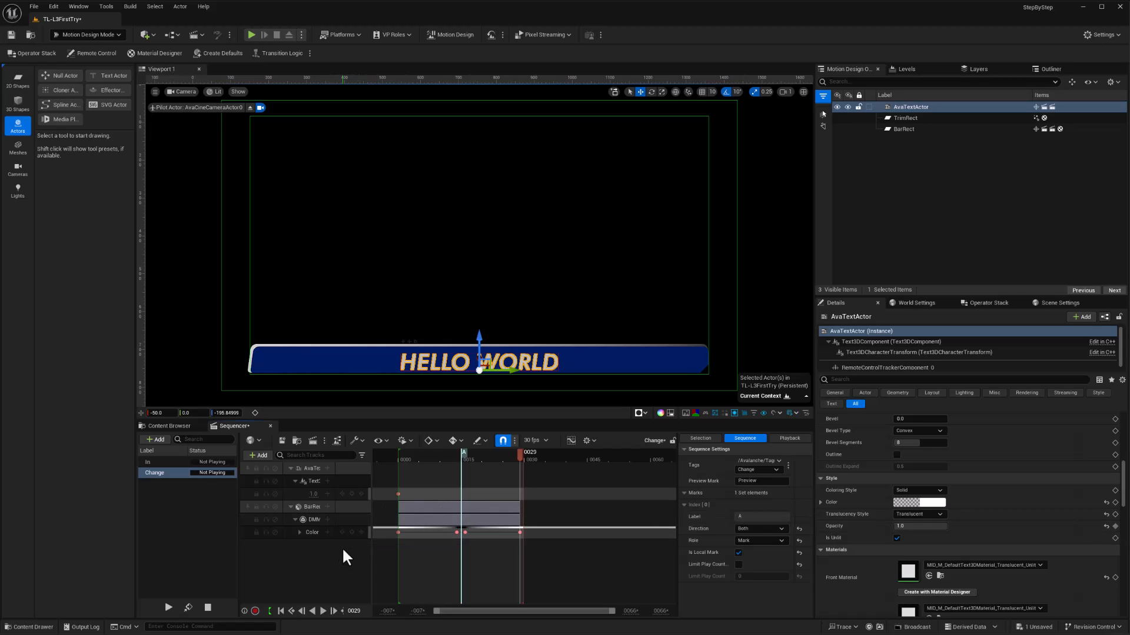
left_click(352, 494)
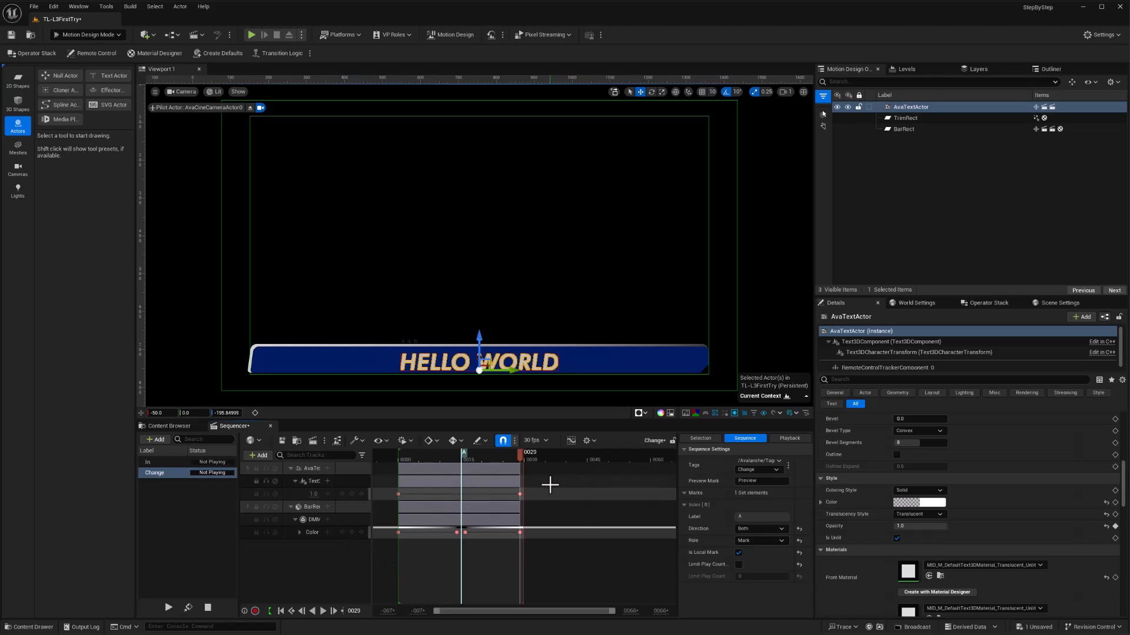
Key the text's opacity at 0 on frames 14 and 16.
left_click_drag(519, 458, 459, 462)
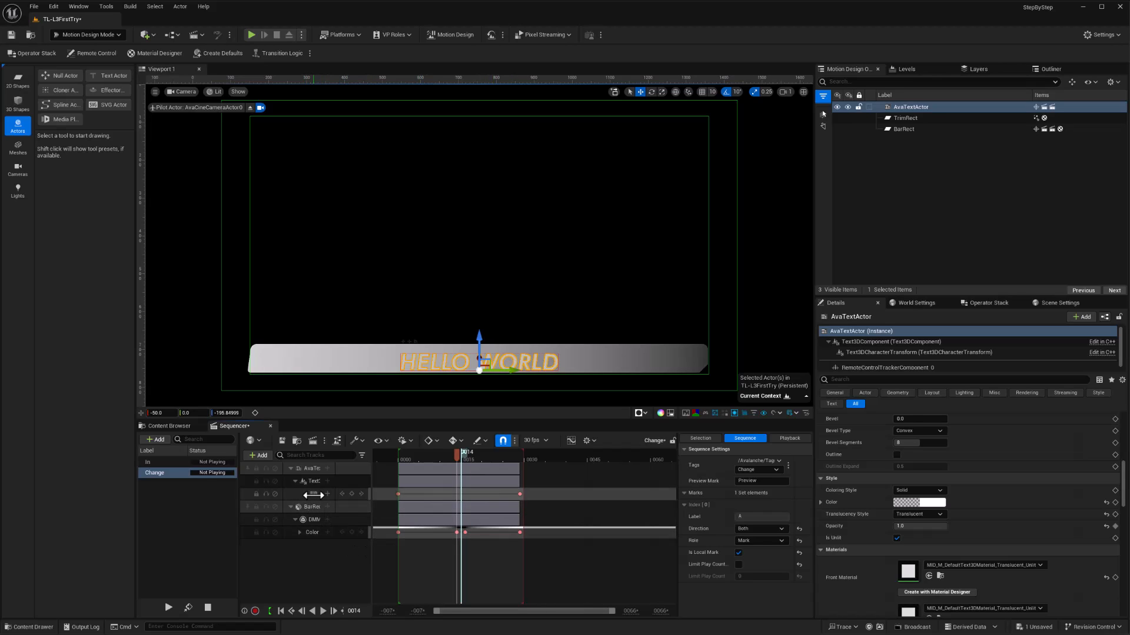
key("Return")
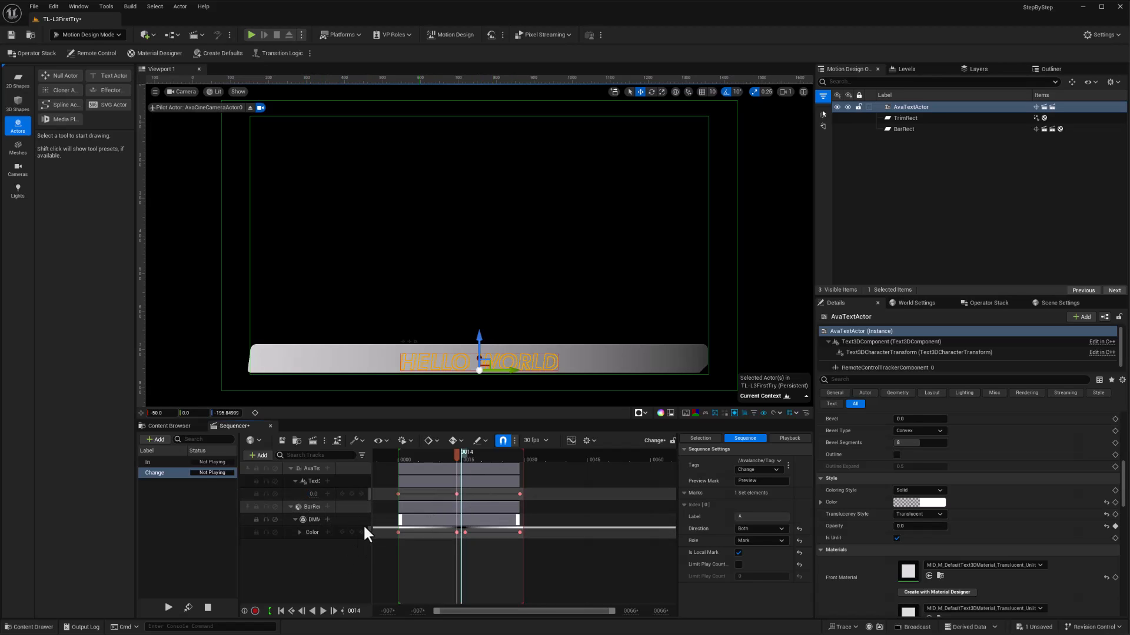
left_click(334, 613)
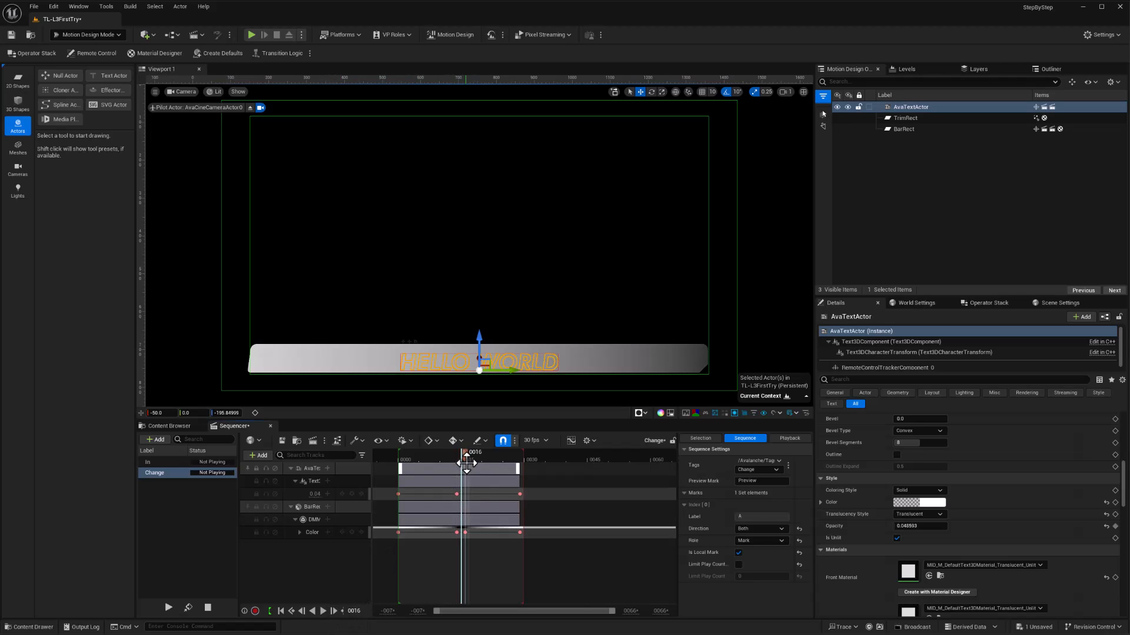
left_click(312, 496)
type("0")
key("Return")
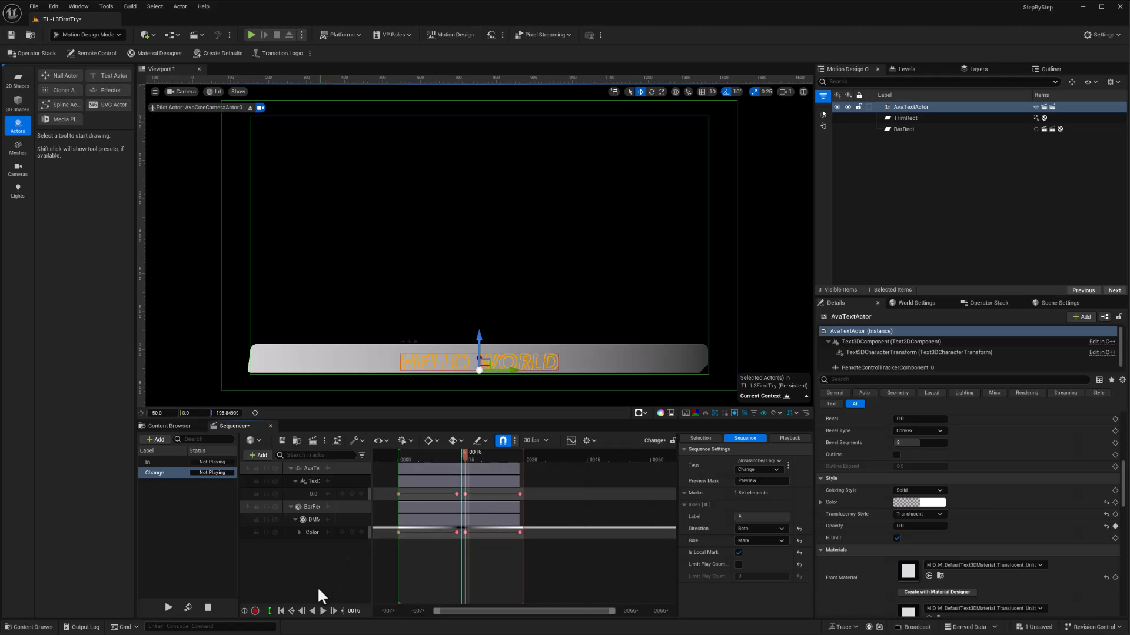
Scrub the Change sequence from frame 0 to frame 23 to preview the bar and text fade, and save the level.
left_click(280, 611)
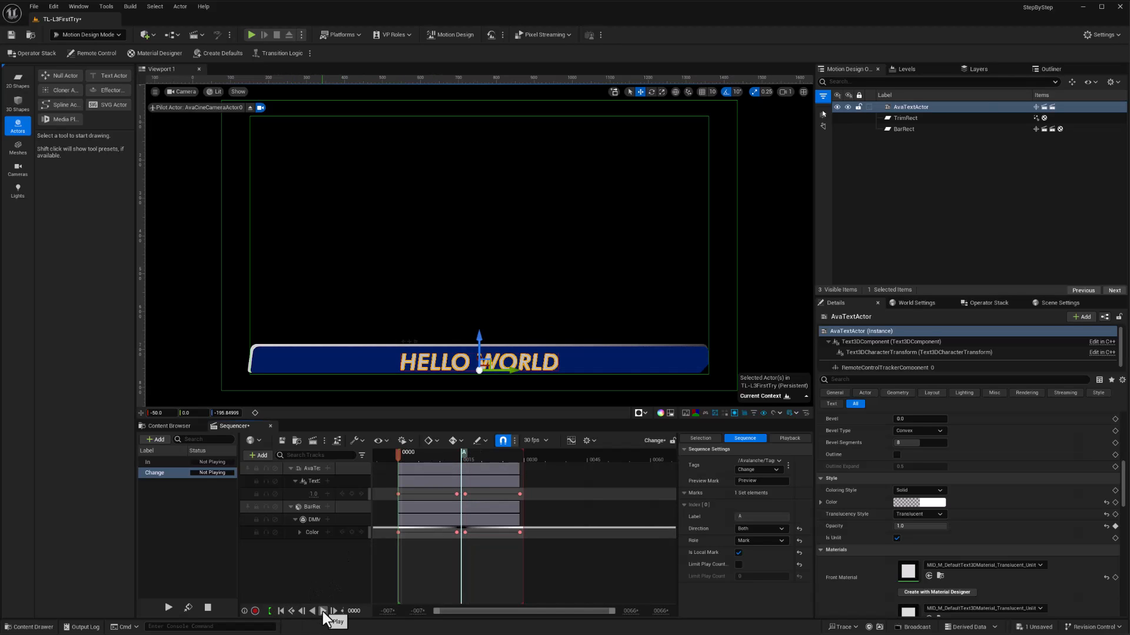
mouse_move(398, 457)
left_mouse_down()
mouse_move(531, 450)
mouse_move(401, 480)
left_mouse_up()
left_click_drag(396, 458, 462, 458)
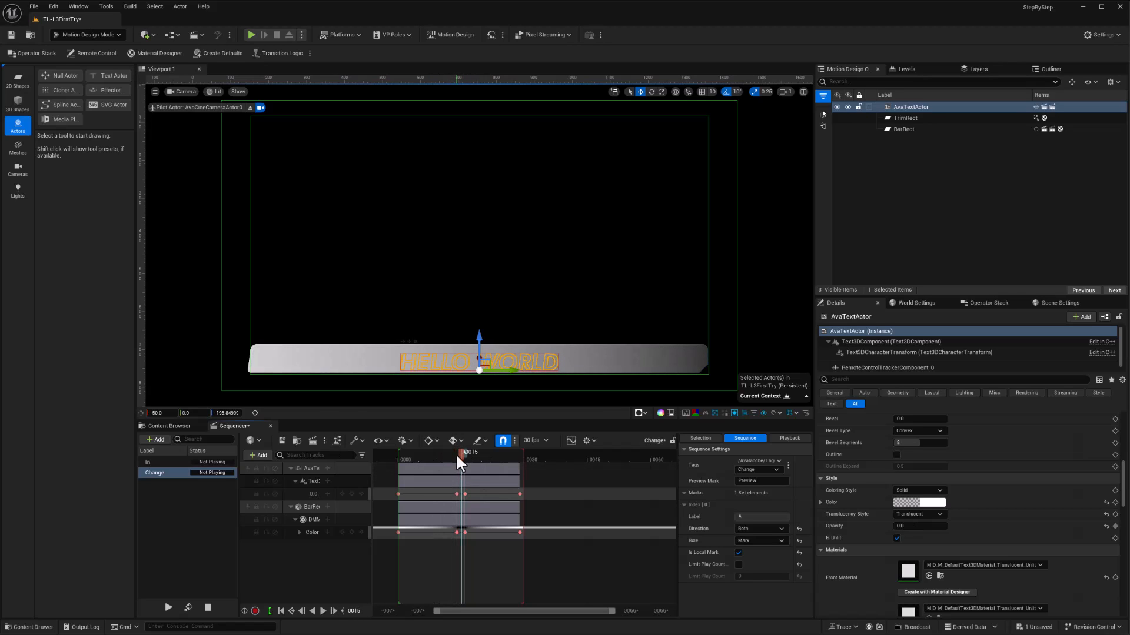
left_click_drag(457, 457, 497, 458)
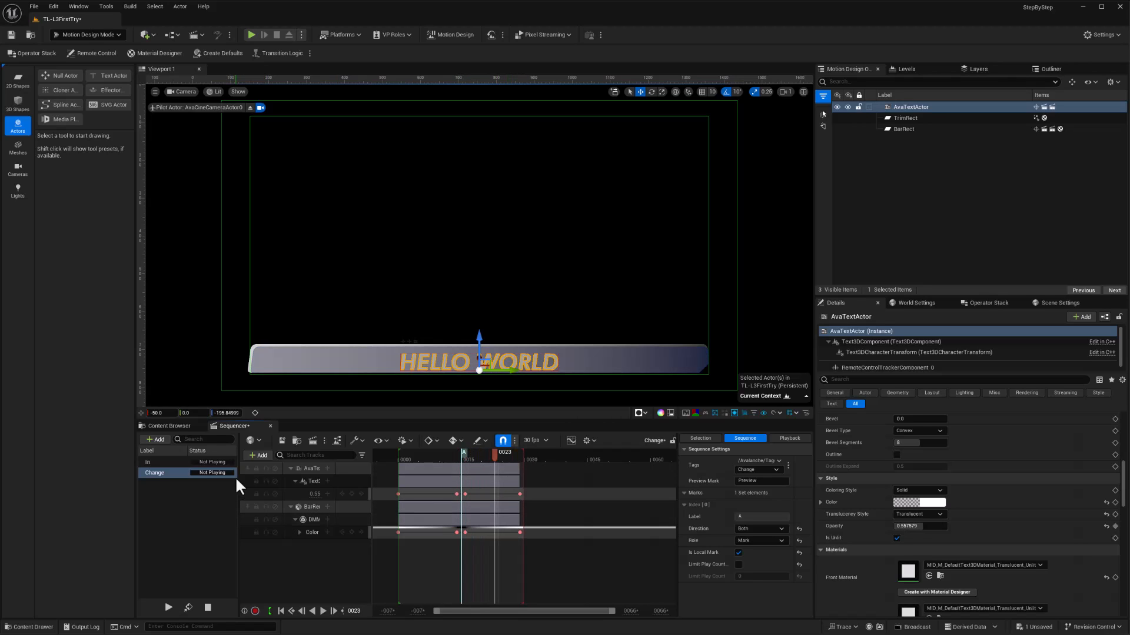
key("ctrl+s")
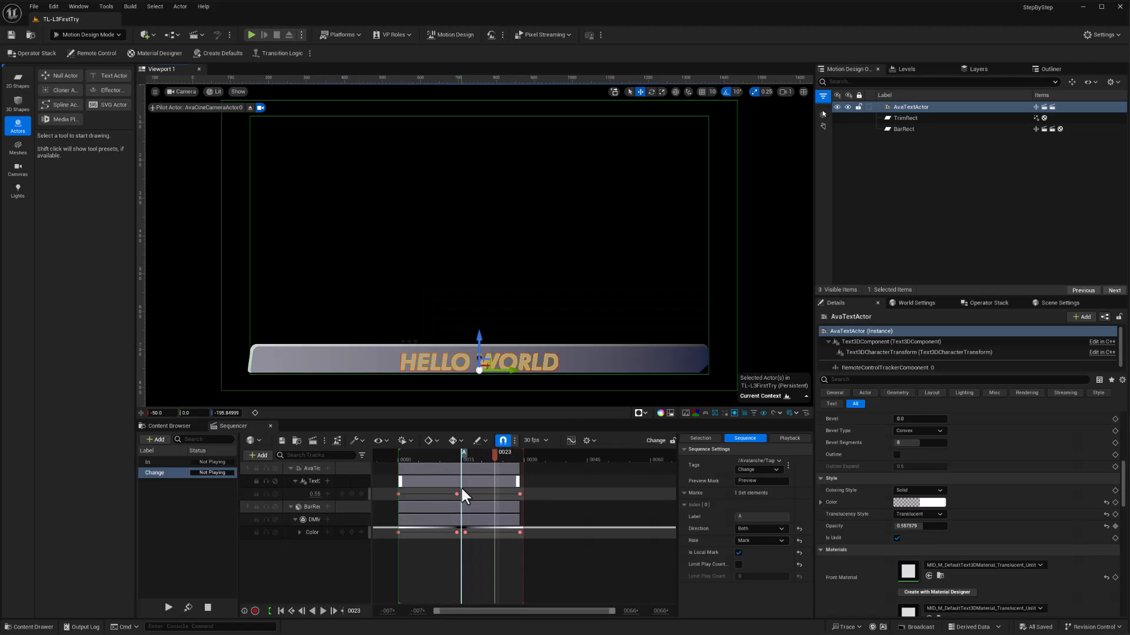
In the Transition Logic, set the same-scene transitioning-out state to play the Change tag in Forward mode.
left_click(280, 53)
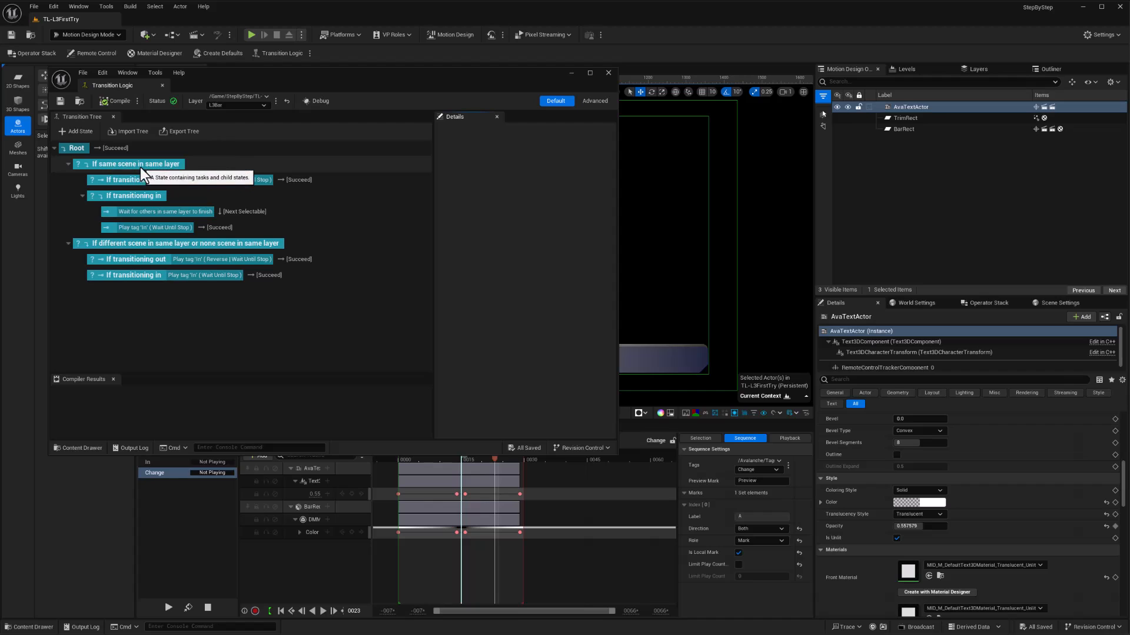
left_click(121, 181)
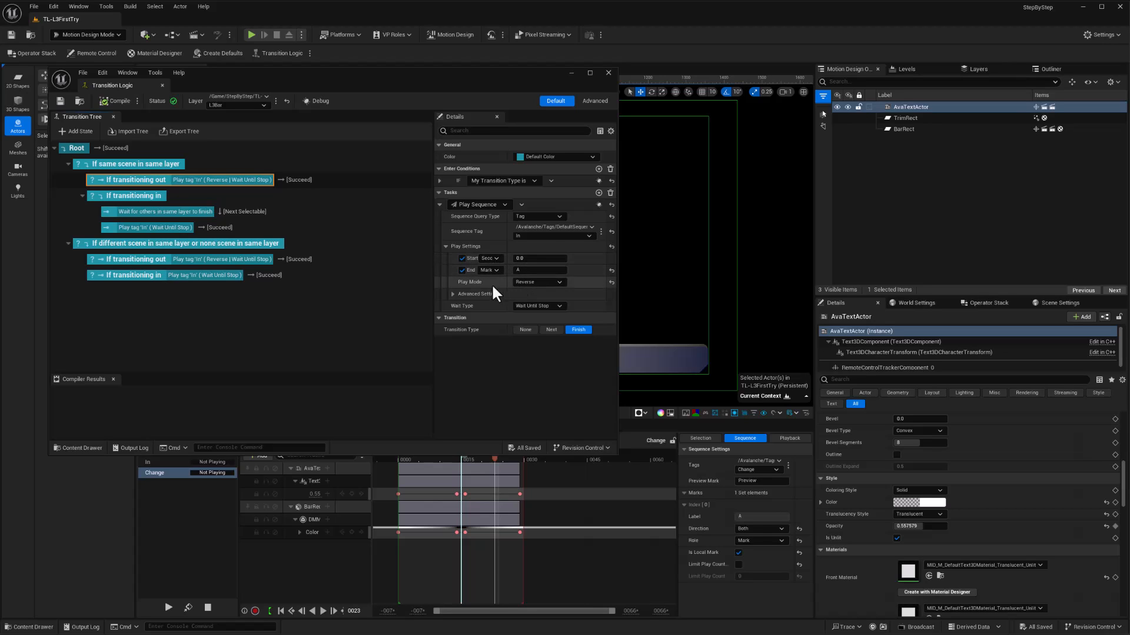
left_click(532, 283)
left_click(526, 292)
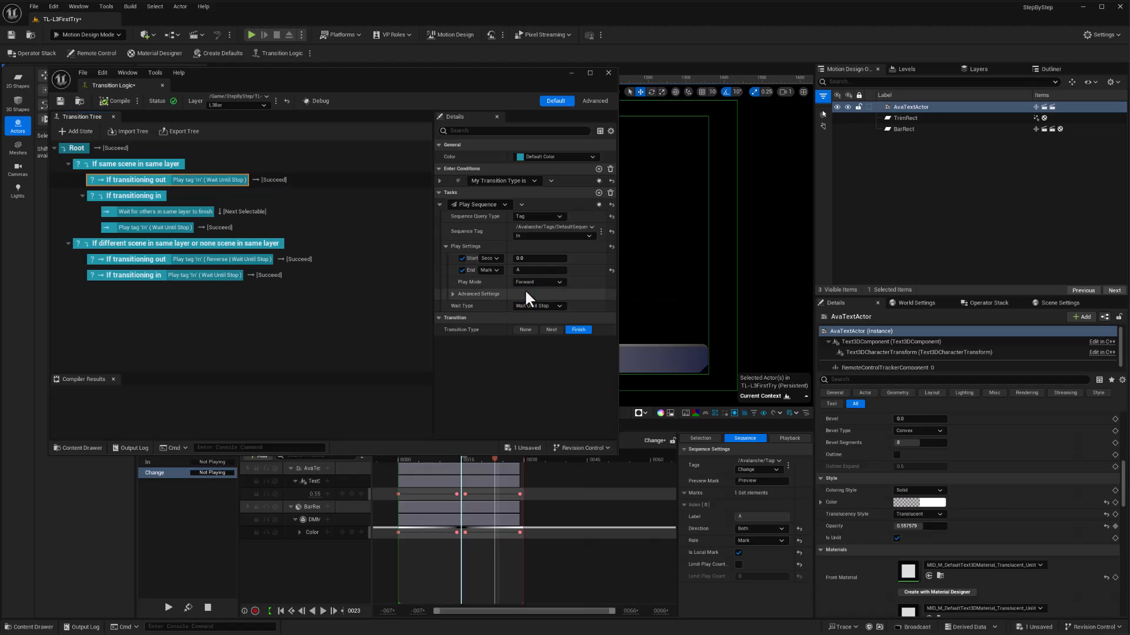
left_click(536, 238)
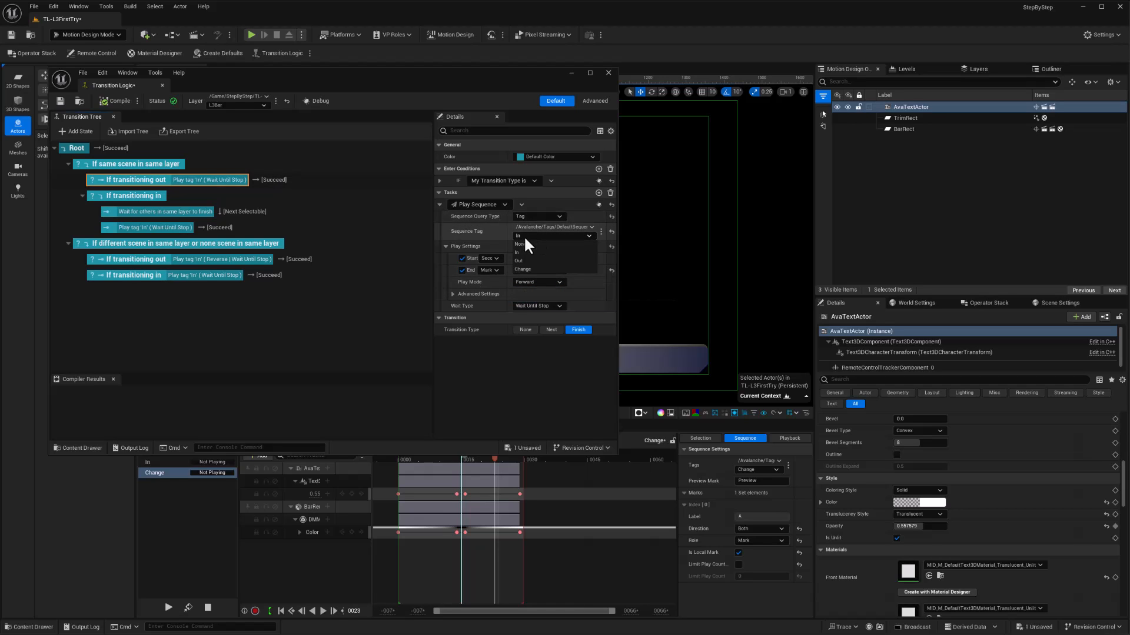
left_click(527, 266)
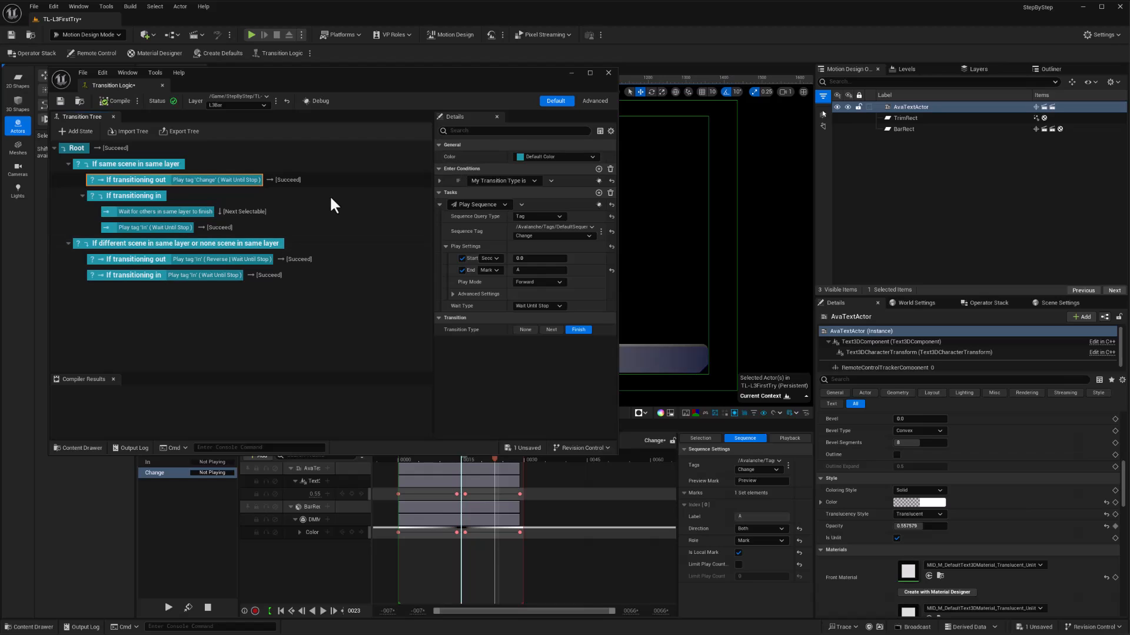
Set the play state under same-scene transitioning in to the Change tag, starting from Mark A.
left_click(158, 211)
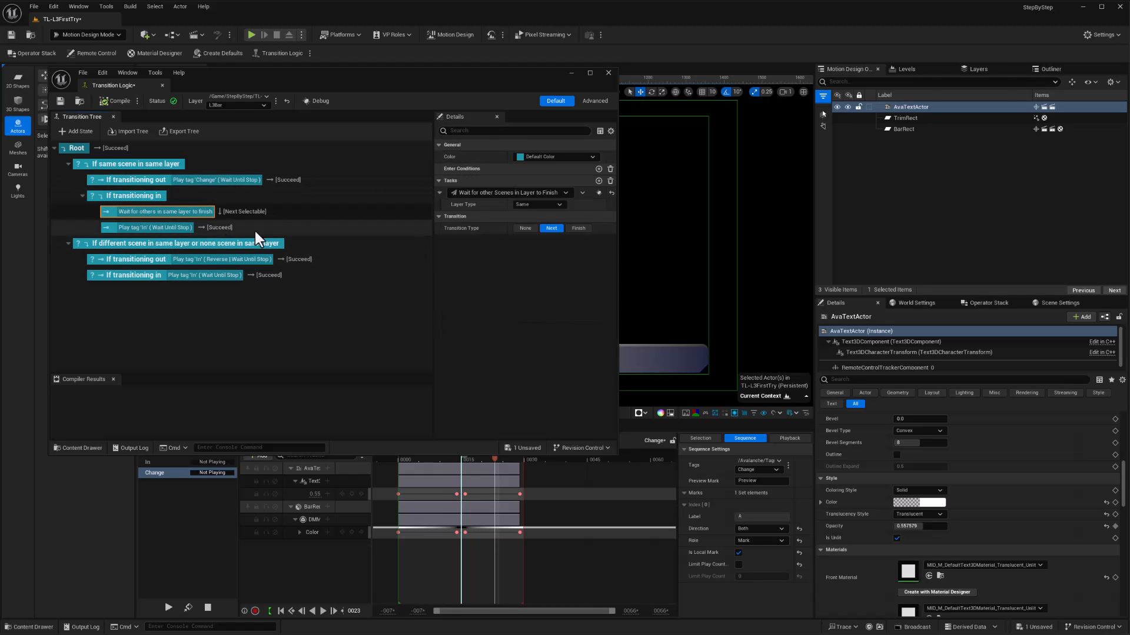
left_click(152, 228)
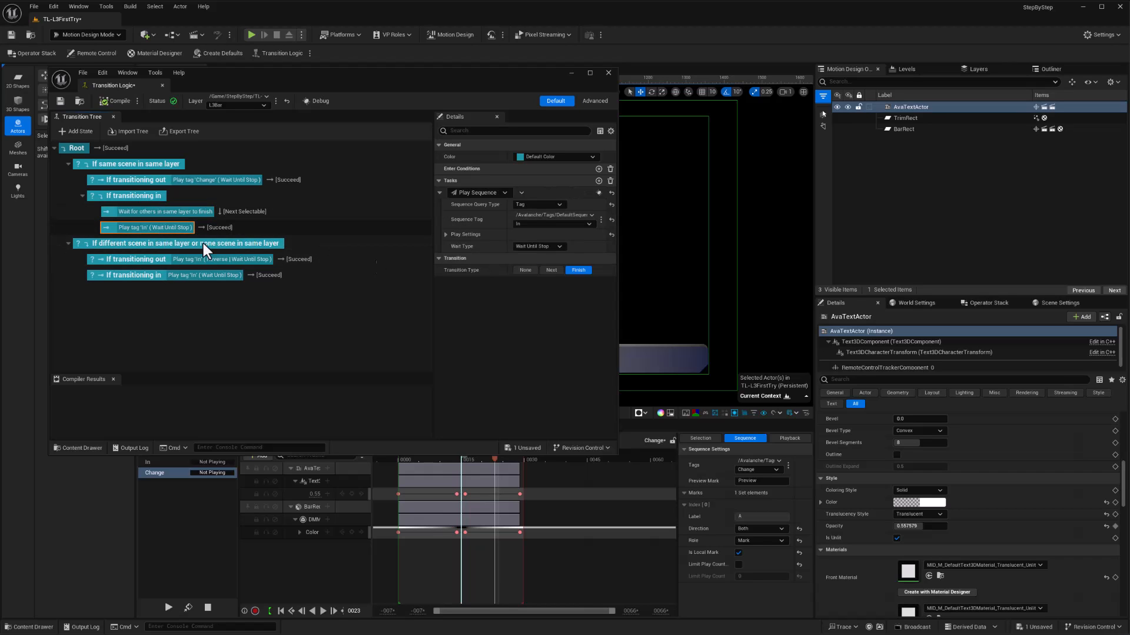
left_click(529, 224)
left_click(521, 257)
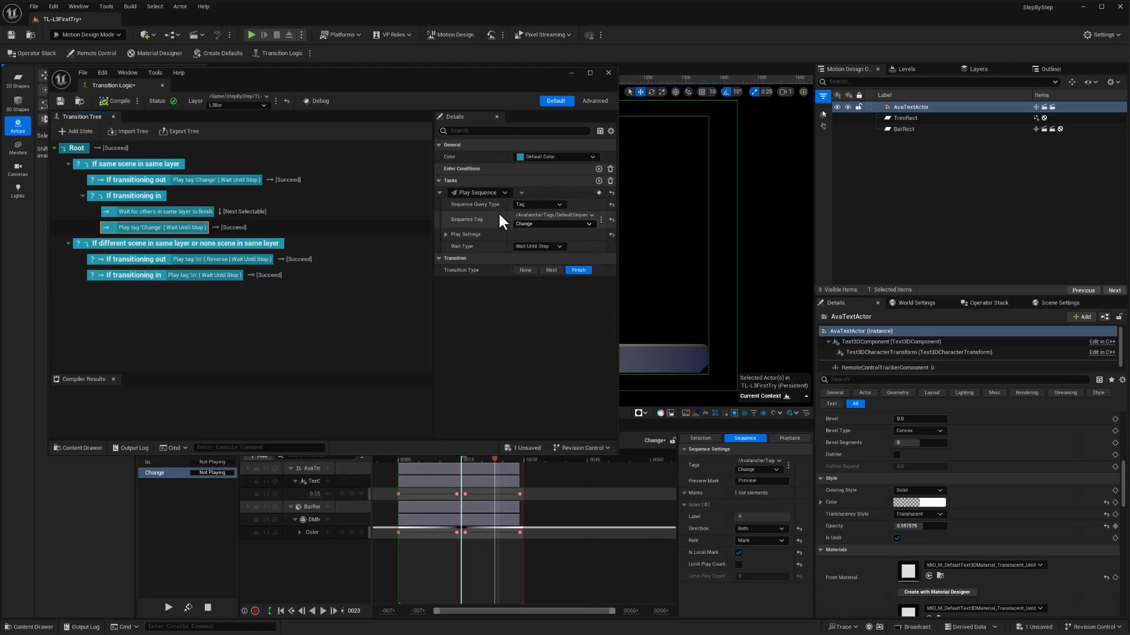
left_click(445, 234)
left_click(532, 270)
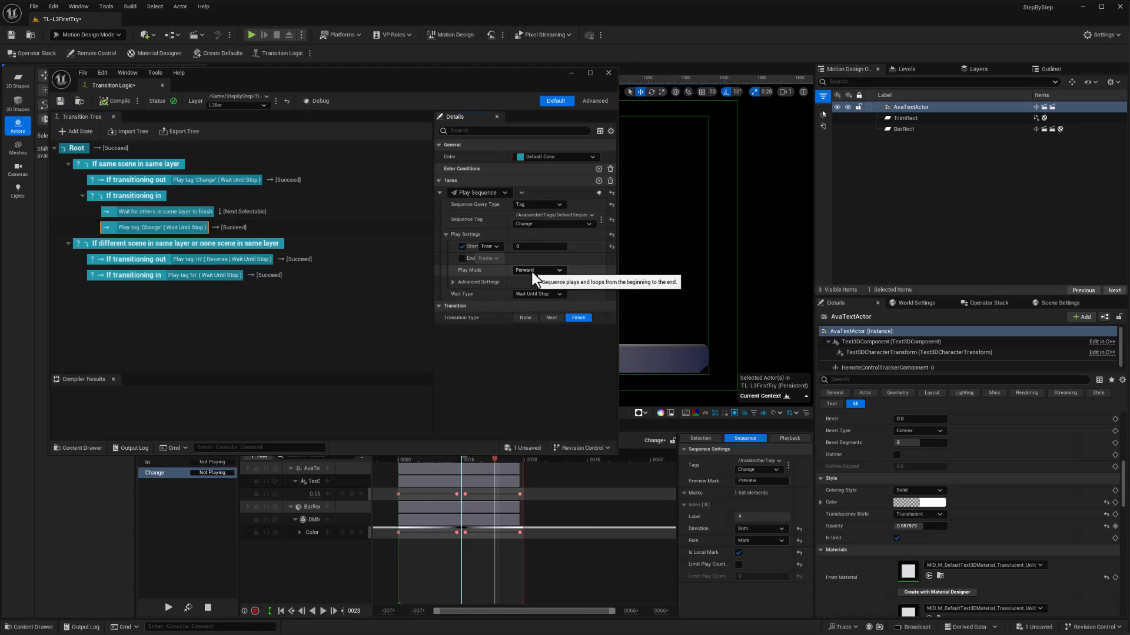
left_click(534, 273)
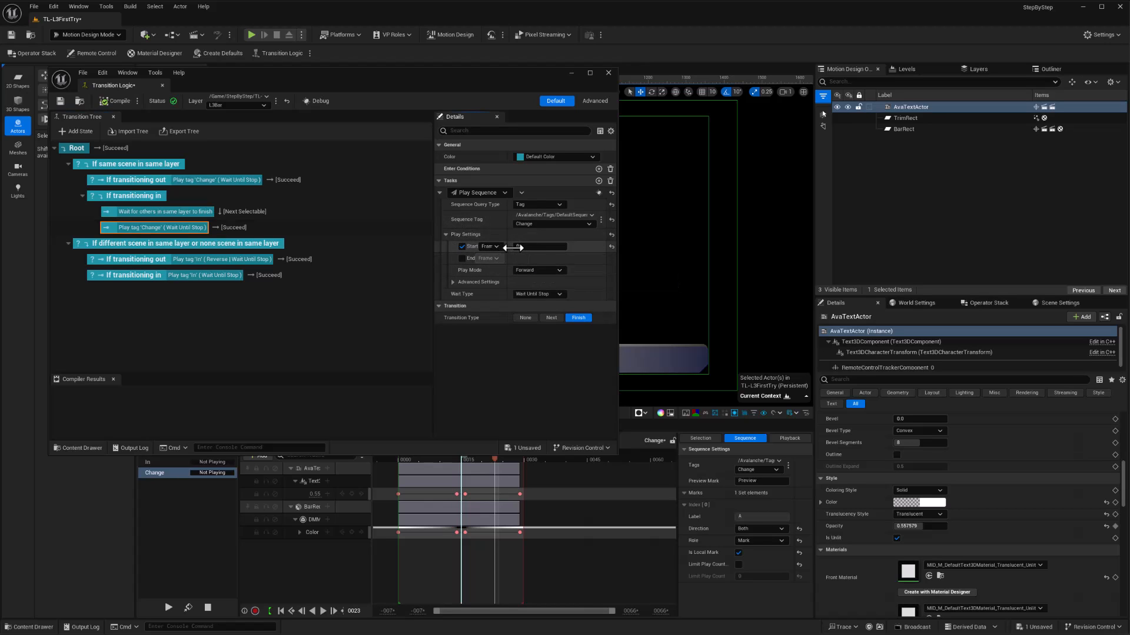
left_click(495, 247)
left_click(489, 266)
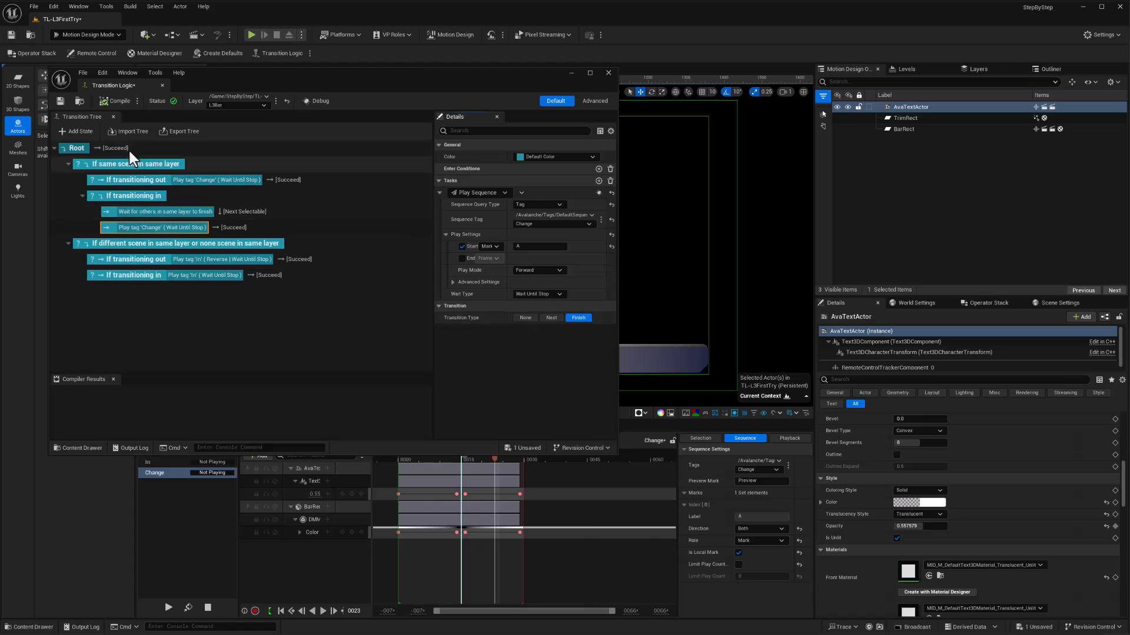
Compile and save the transition tree, and close the Transition Logic window.
left_click(115, 106)
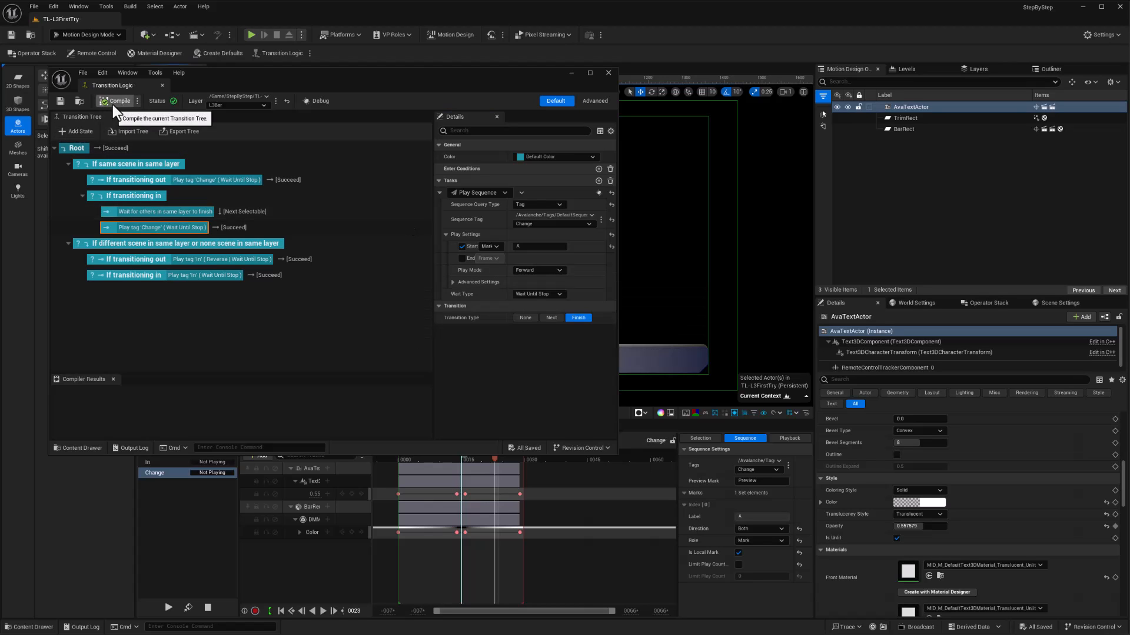
left_click(60, 101)
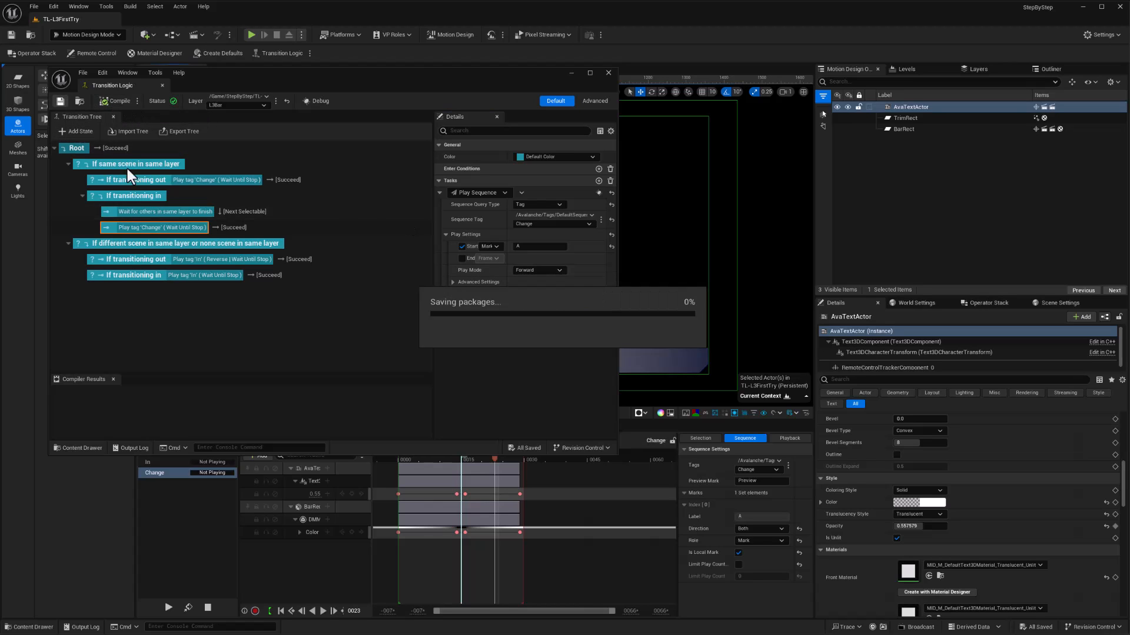
left_click(608, 73)
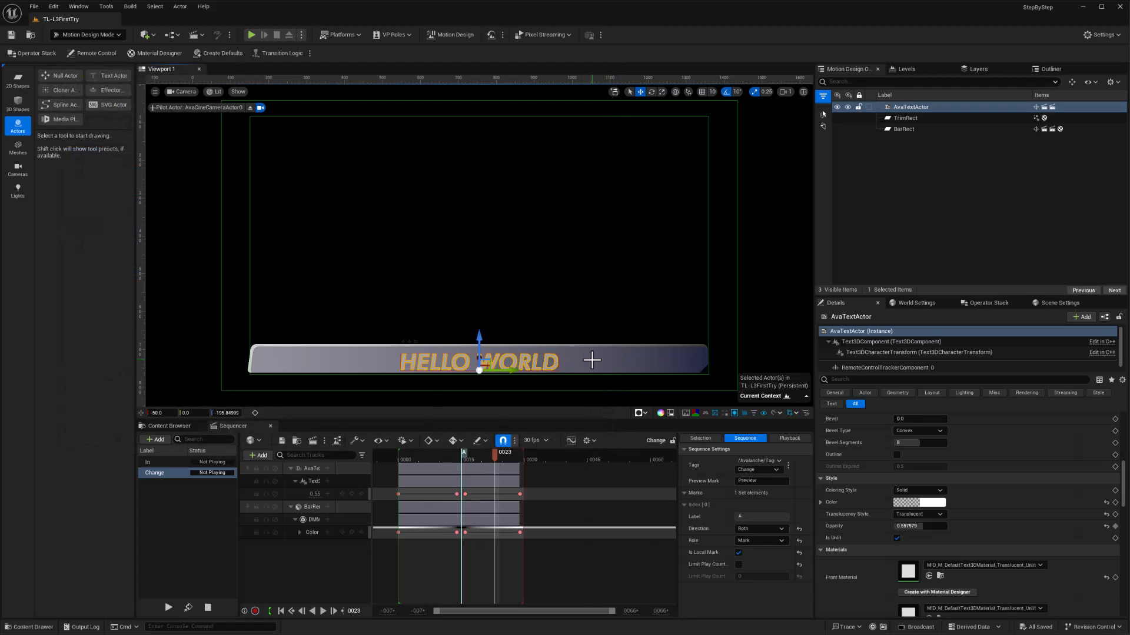
Open the TL-Playlist01 rundown, widen its window, preview page 0001 in and out, and close it.
left_click(154, 424)
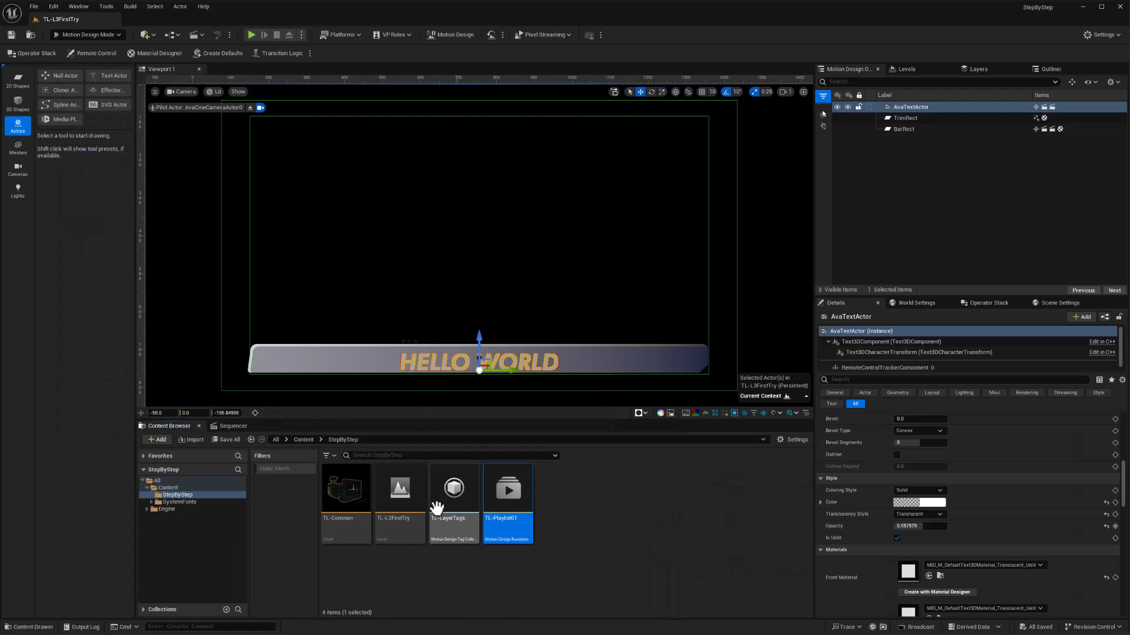
double_click(519, 500)
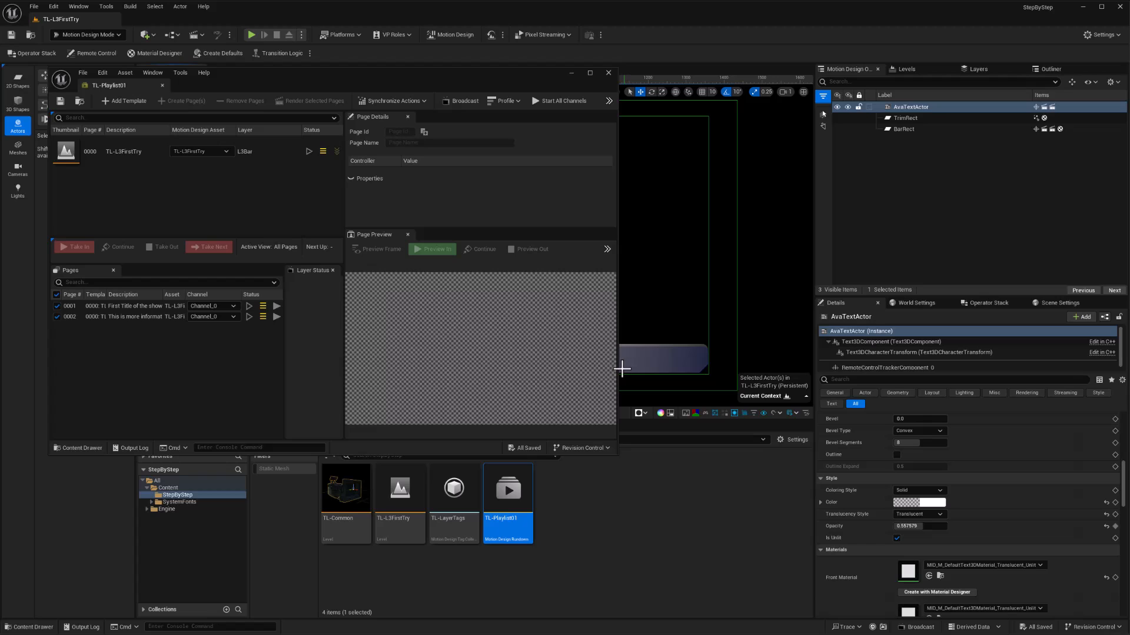
left_click_drag(617, 369, 811, 369)
left_click(154, 306)
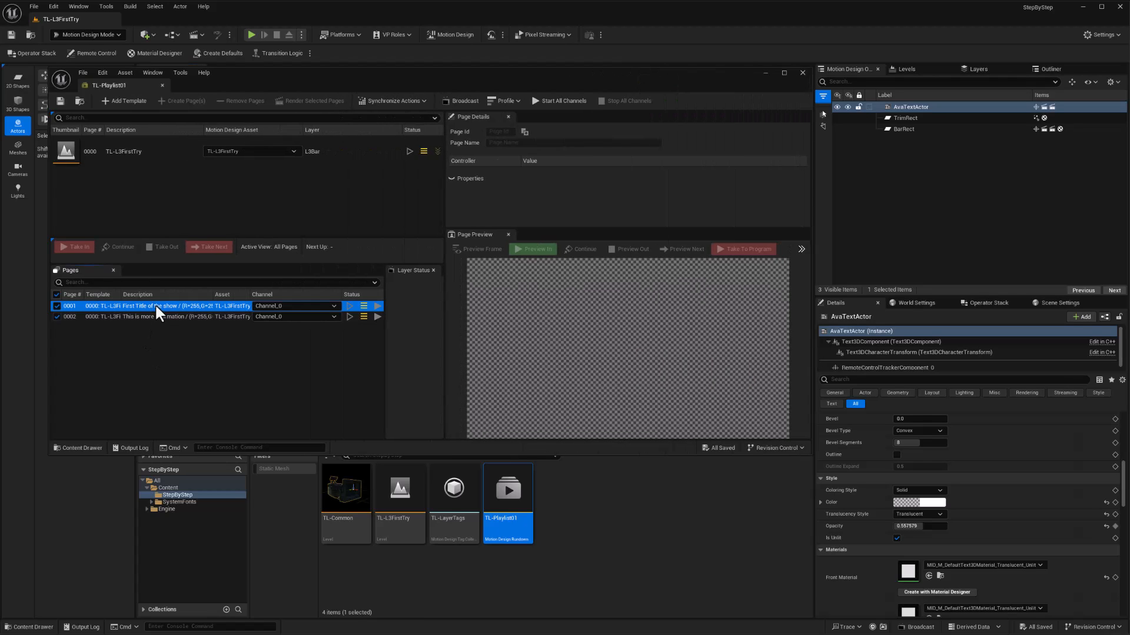
left_click(544, 255)
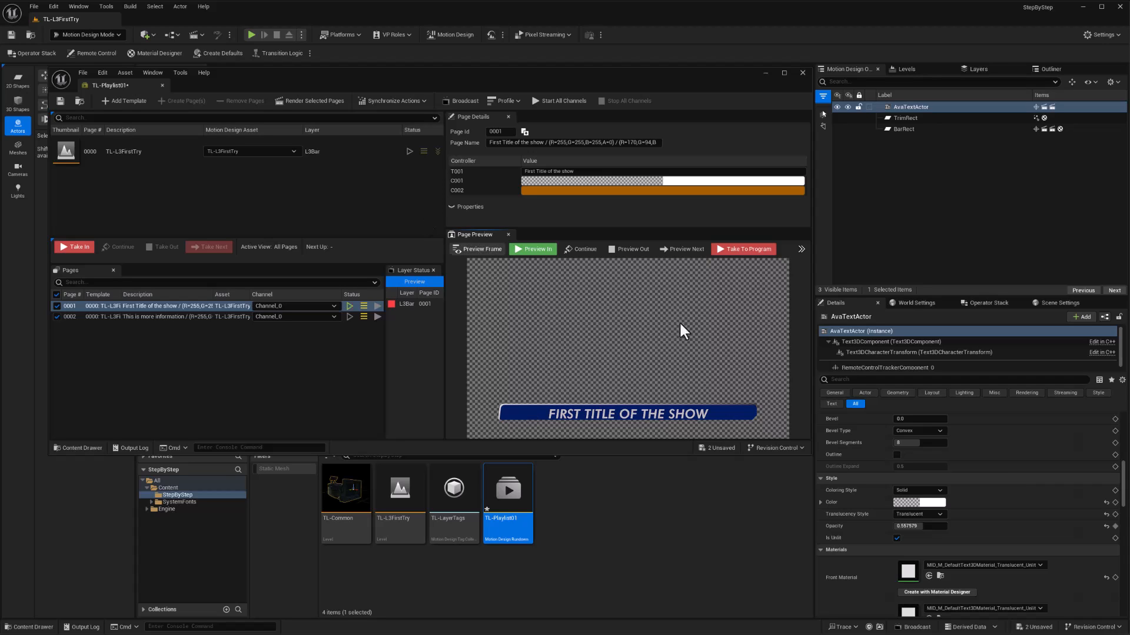
left_click(627, 251)
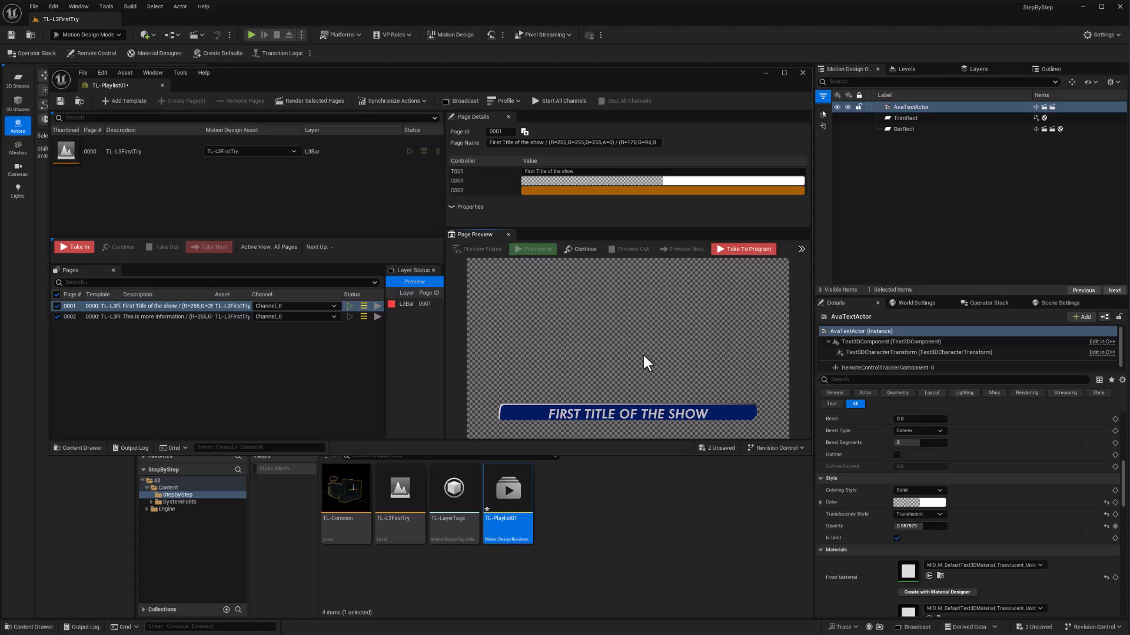
left_click(802, 73)
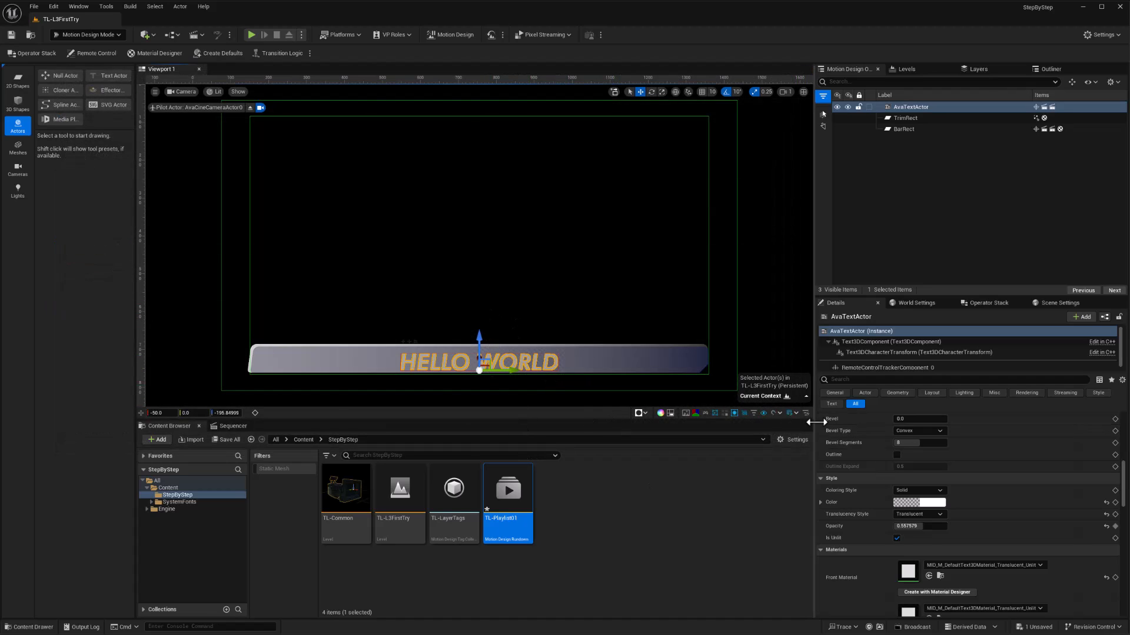
Select BarRect and delete the unbound BarColor property from the Remote Control preset.
left_click(910, 128)
scroll(958, 429, "up", 5)
scroll(958, 440, "up", 3)
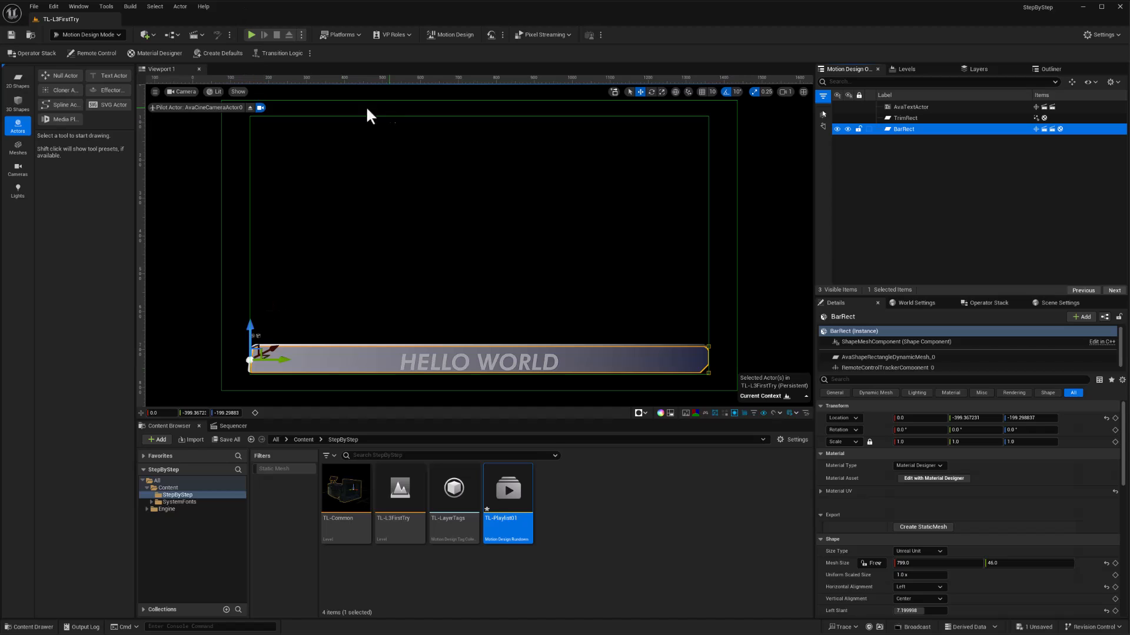
left_click(103, 53)
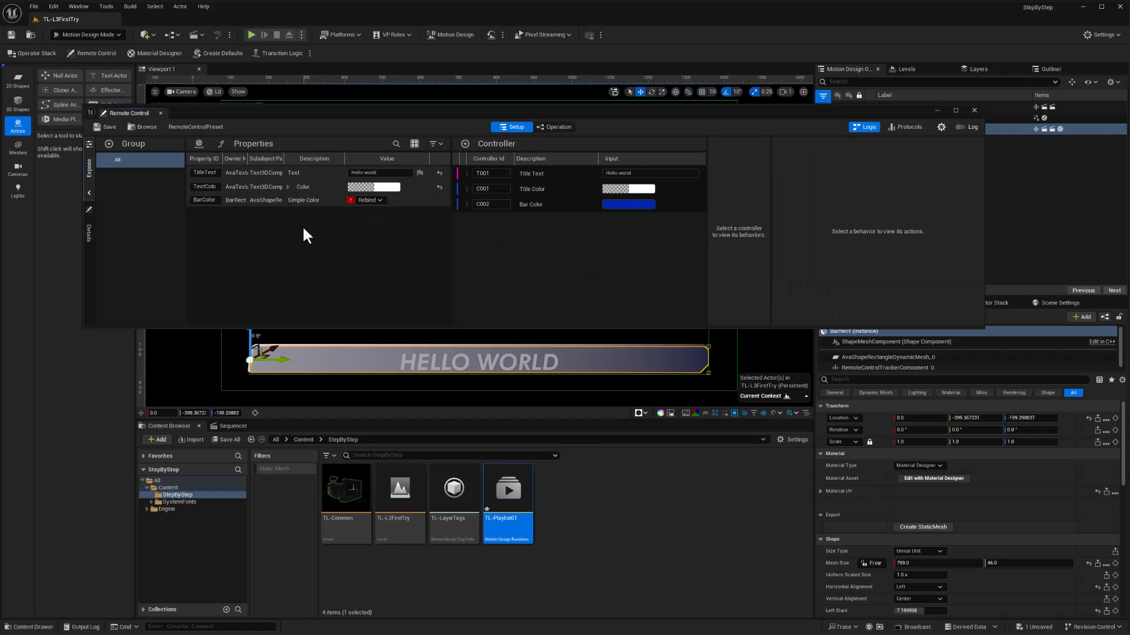
left_click(288, 200)
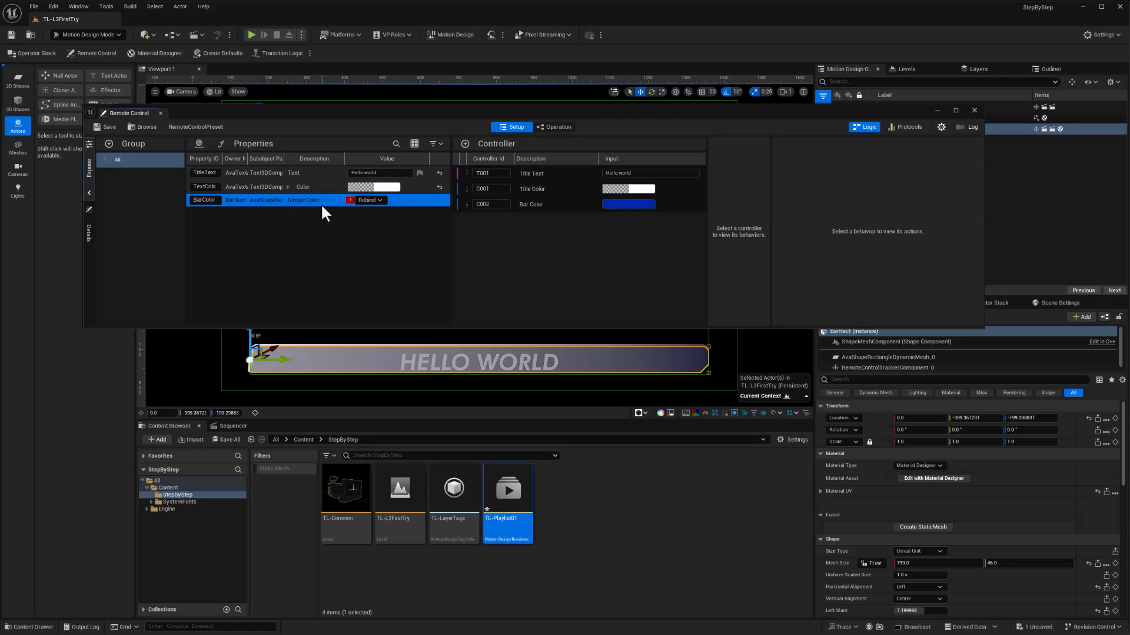
right_click(321, 210)
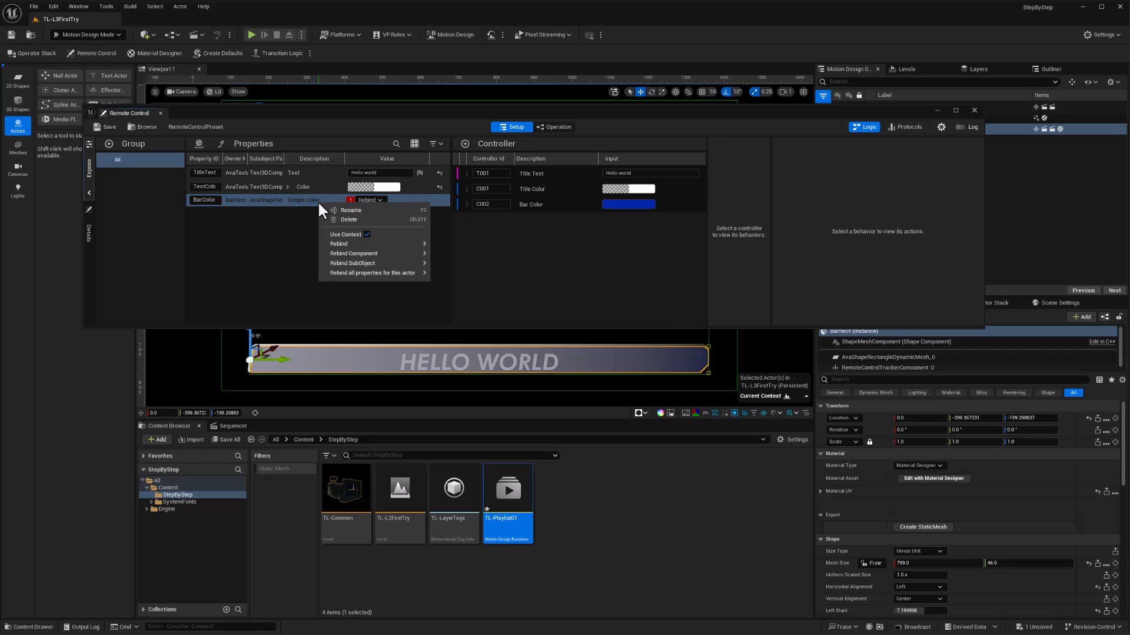
left_click(334, 220)
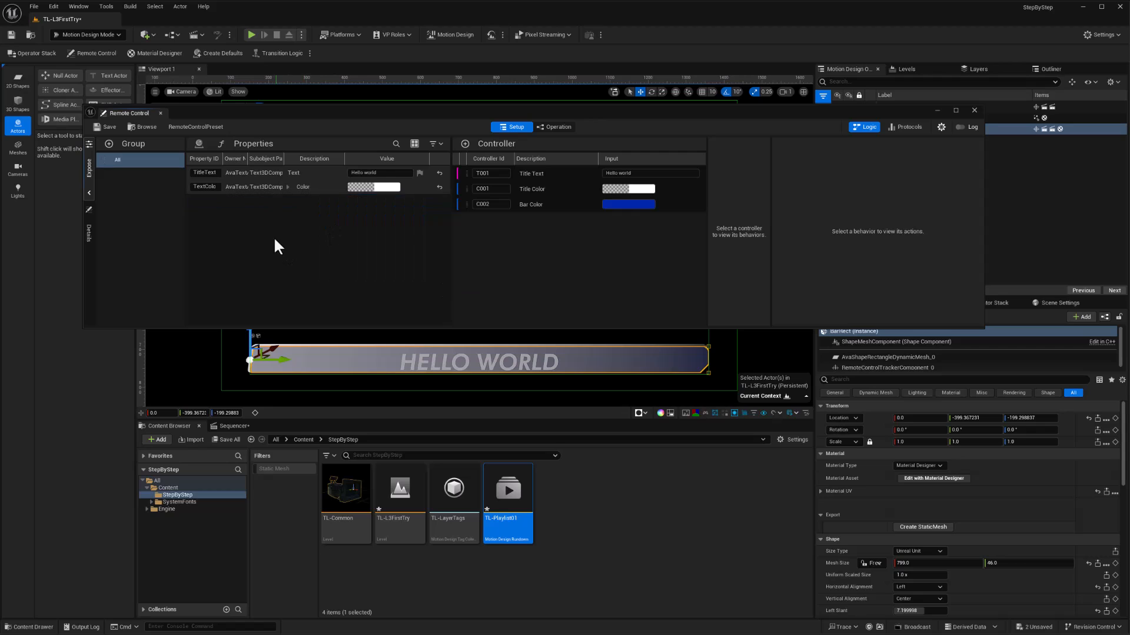
Expose BarRect's Material Designer layer color to Remote Control and bind it to the Bar Color controller C002.
left_click(913, 476)
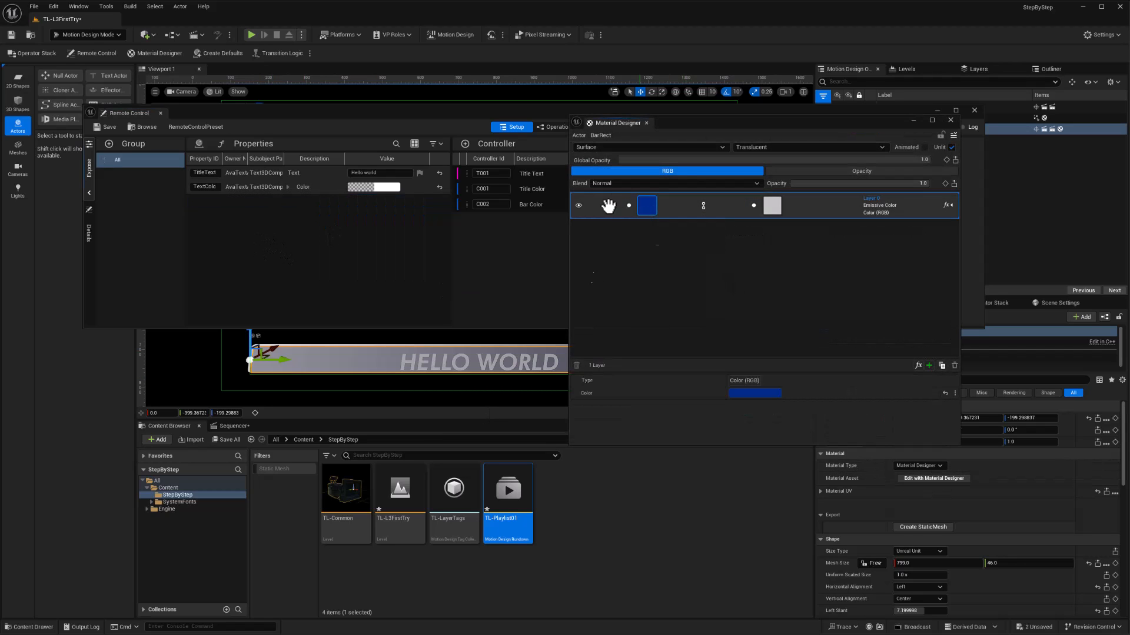
left_click(954, 393)
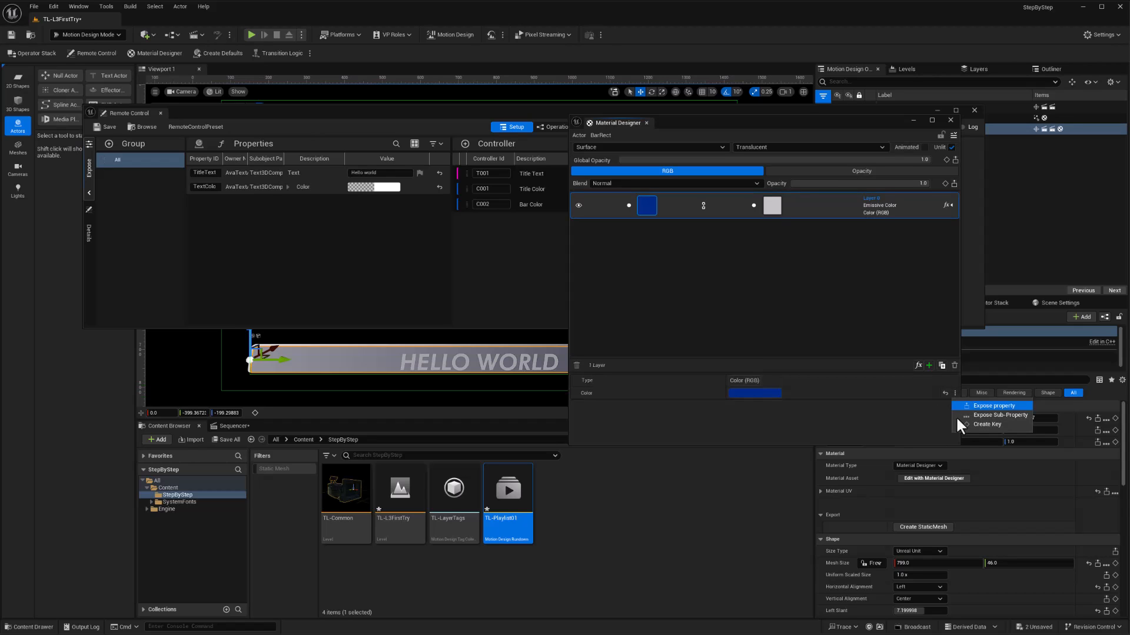
left_click(988, 406)
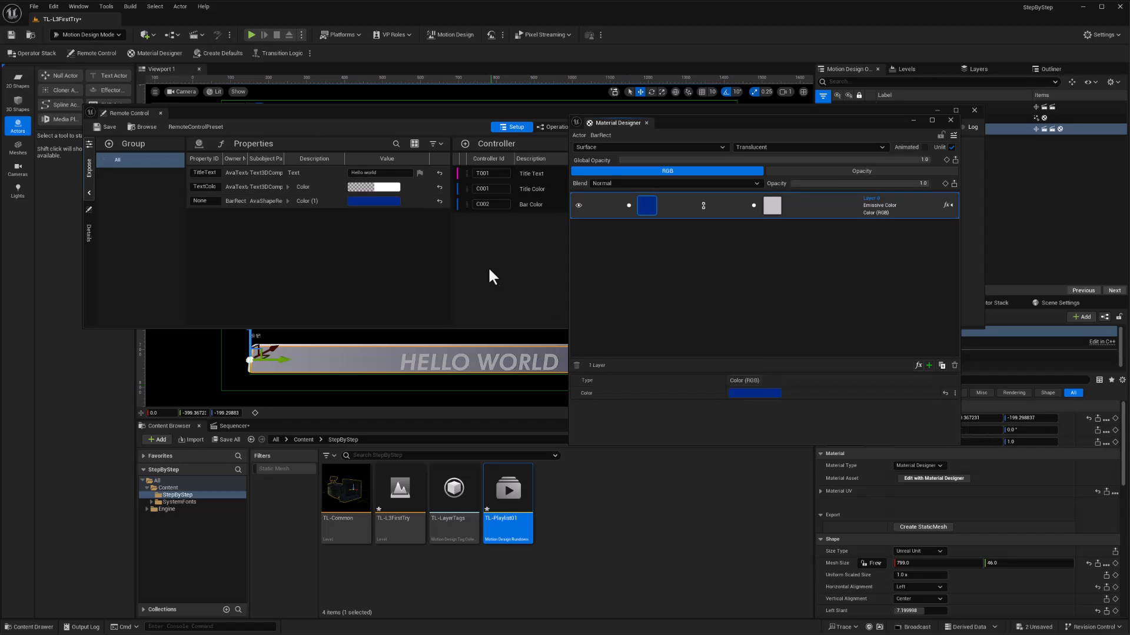
left_click(394, 268)
left_click_drag(245, 201, 543, 204)
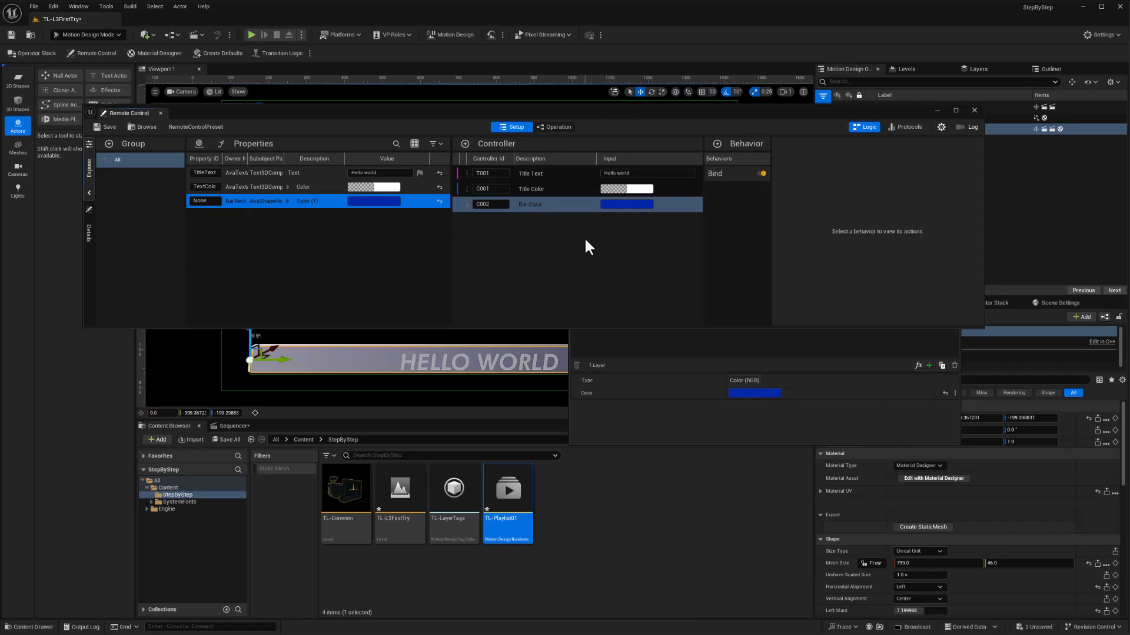
left_click(736, 176)
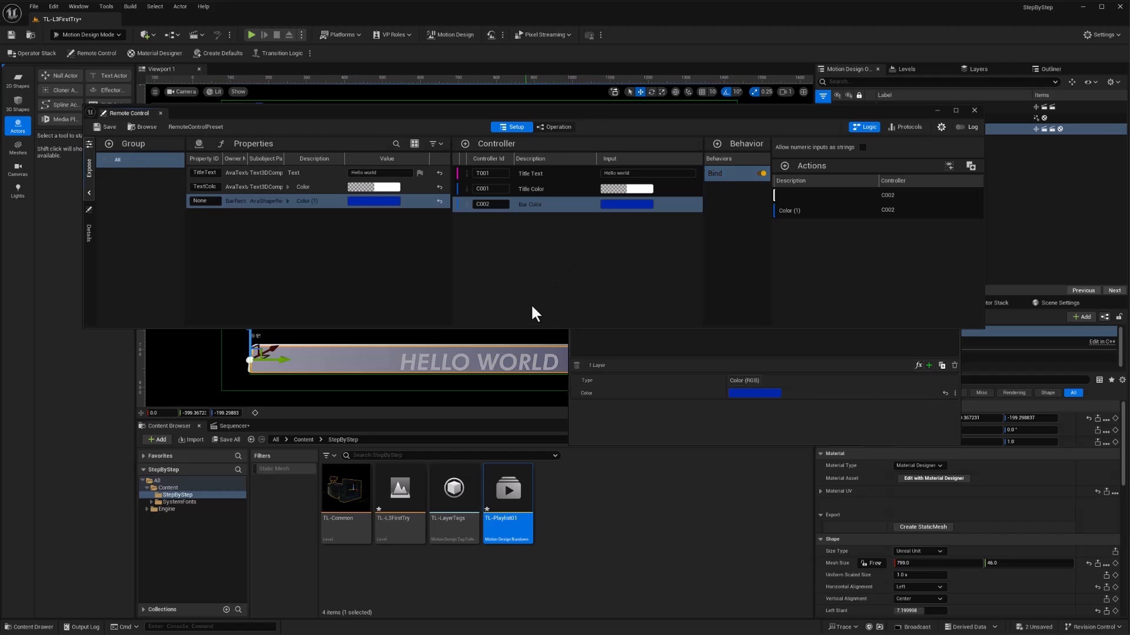
Save the level and close the Remote Control and Material Designer windows.
left_click(974, 110)
key("ctrl+s")
left_click(950, 120)
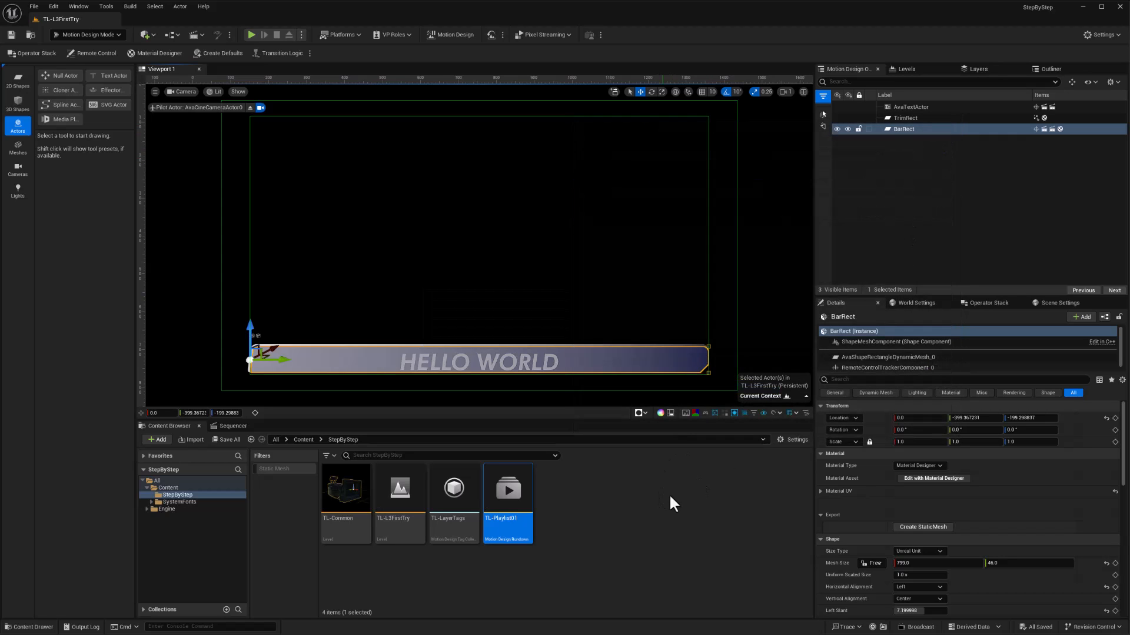
Reopen the TL-Playlist01 rundown and preview page 0001 in to check the bar color.
double_click(510, 490)
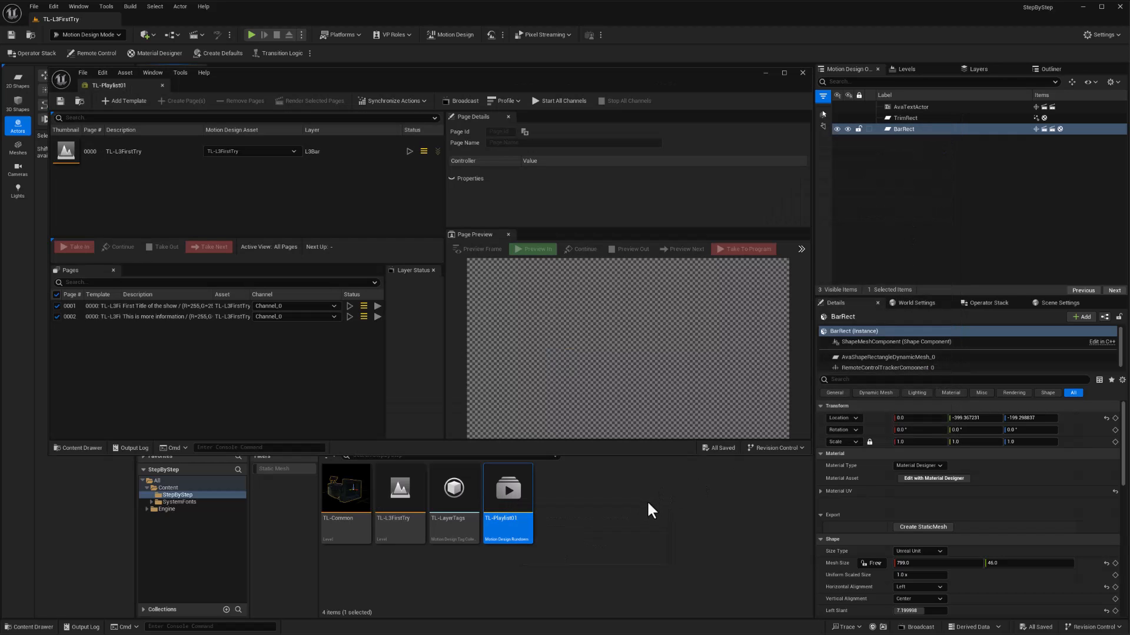
left_click(167, 307)
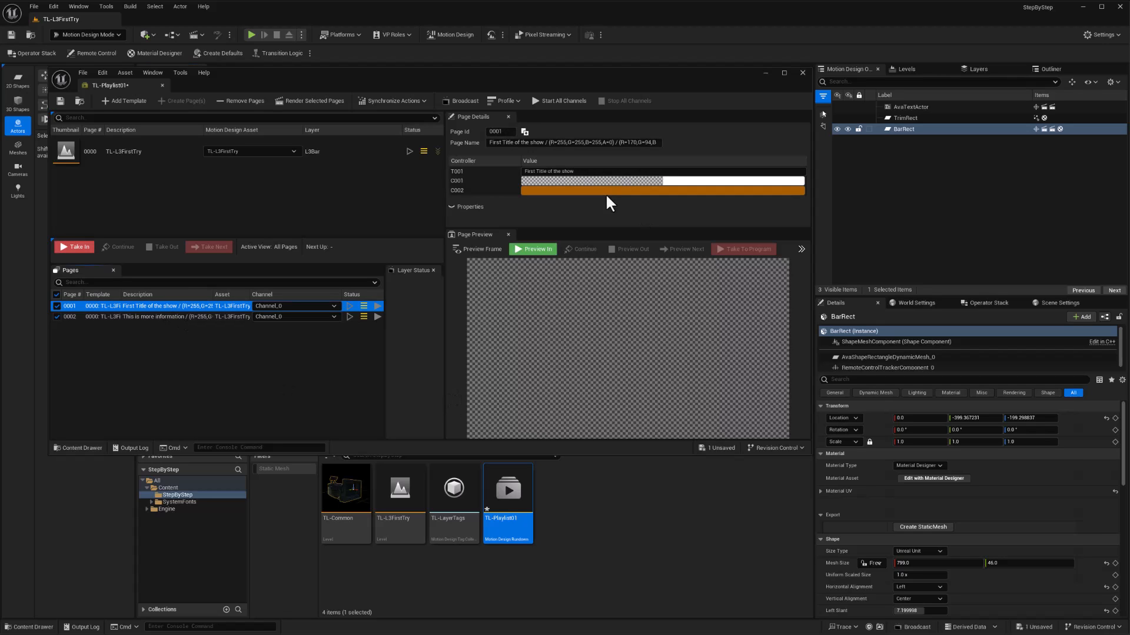
left_click(522, 251)
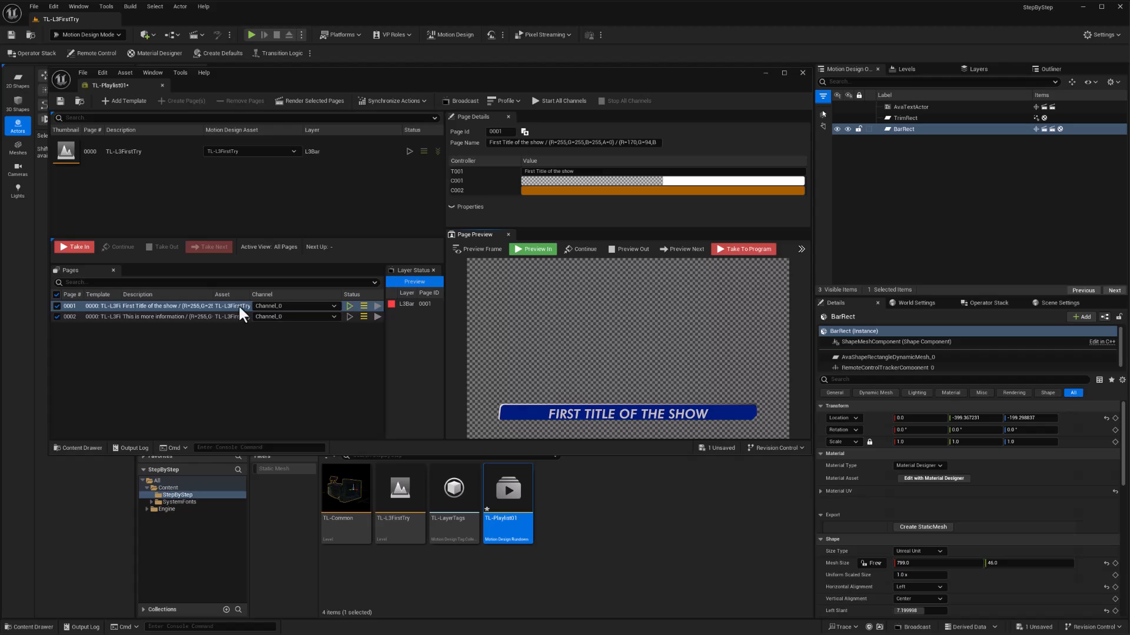
Preview out the current page, and delete pages 0001 and 0002 along with the TL-L3FirstTry template from the rundown.
left_click(157, 316, "shift")
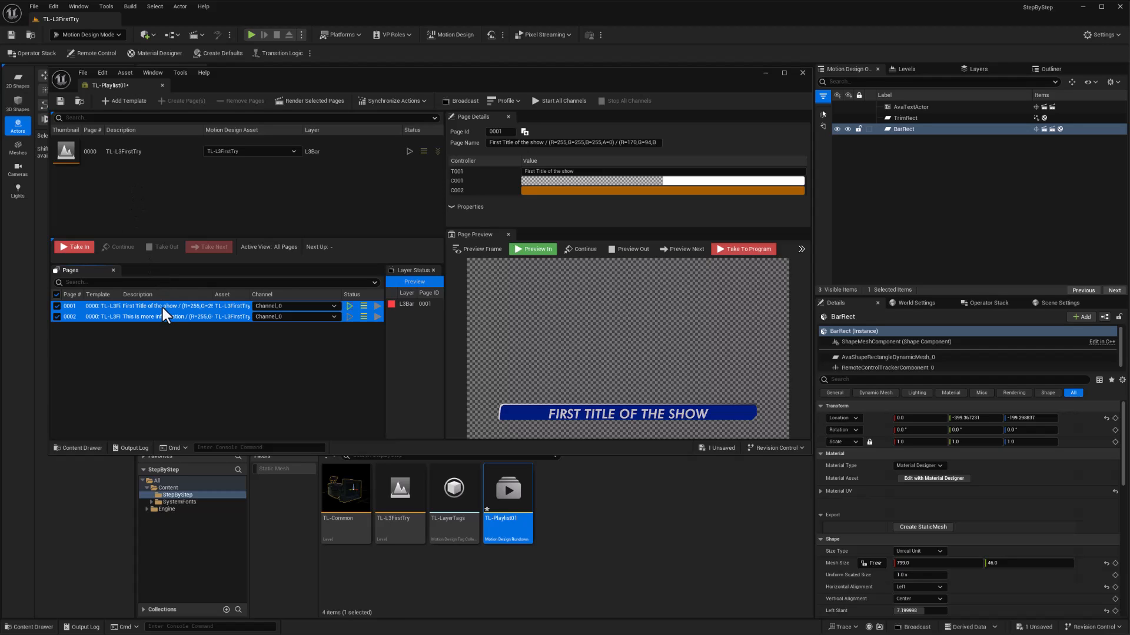
left_click(202, 363)
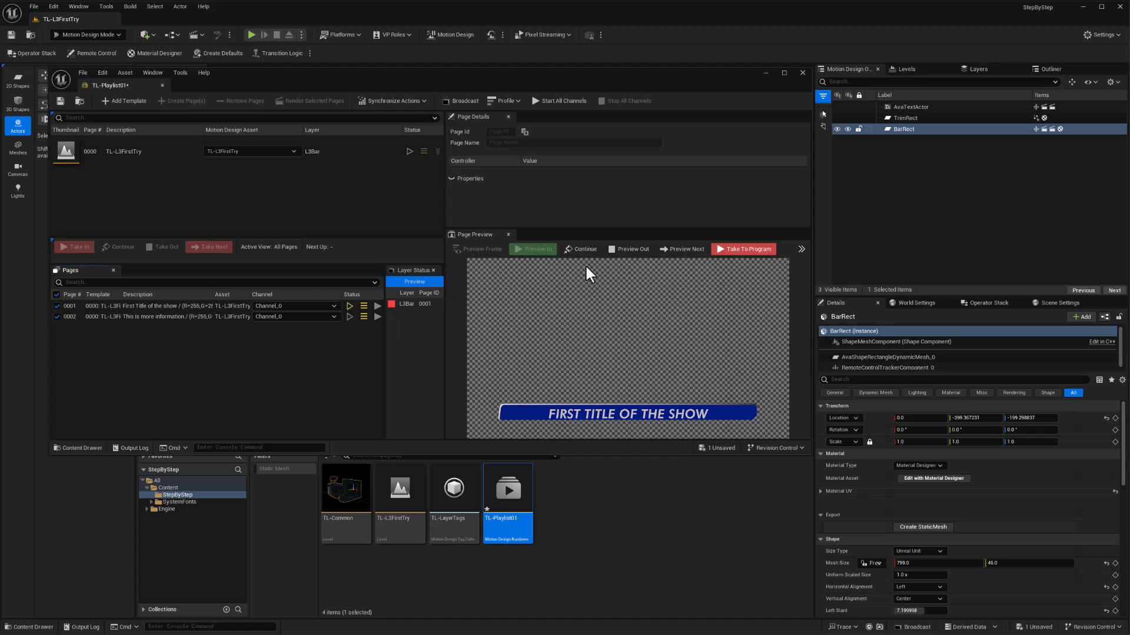
left_click(630, 252)
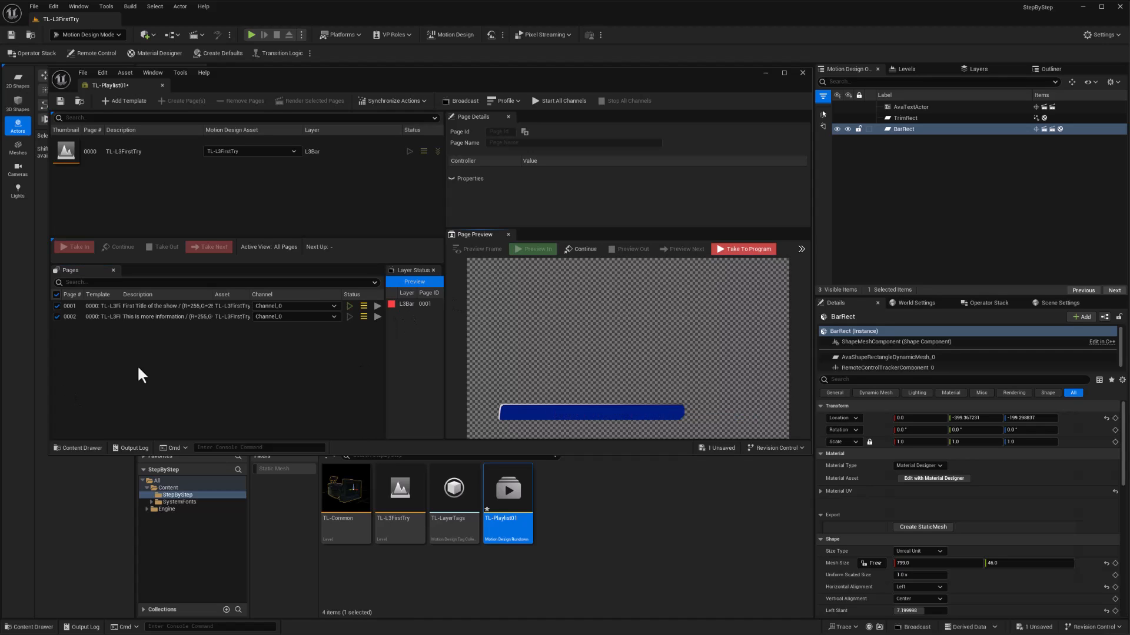
left_click(195, 306)
left_click(191, 316, "shift")
key("Delete")
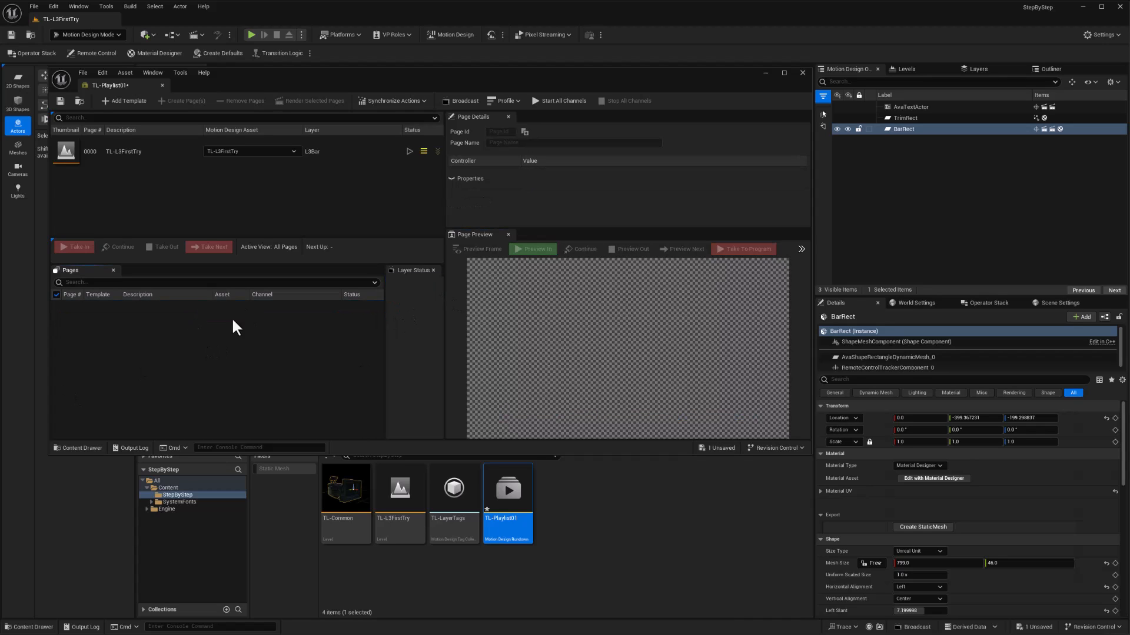
left_click(133, 152)
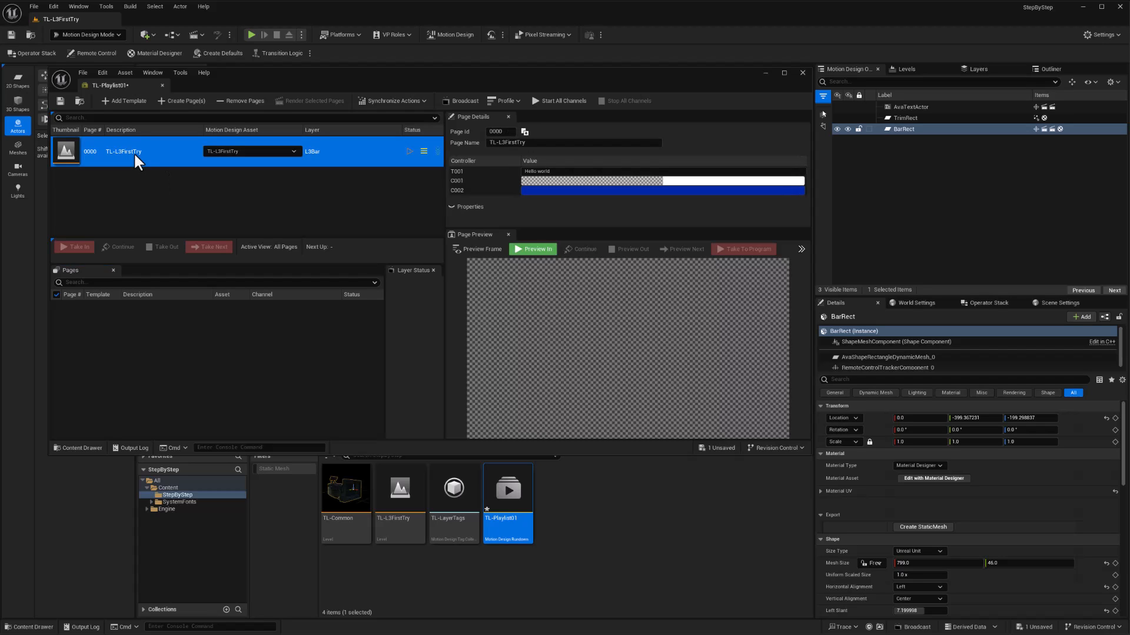
key("Delete")
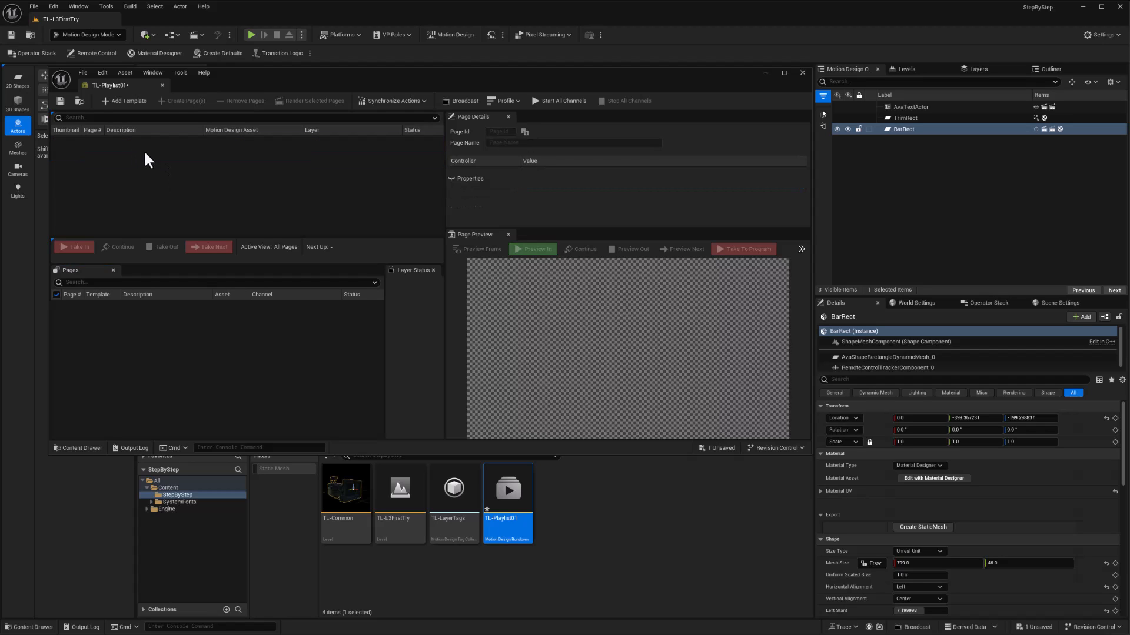
Add the TL-L3FirstTry level to the rundown as a fresh template and create a page from it.
left_click_drag(396, 504, 117, 325)
left_click(145, 162)
left_click(153, 308)
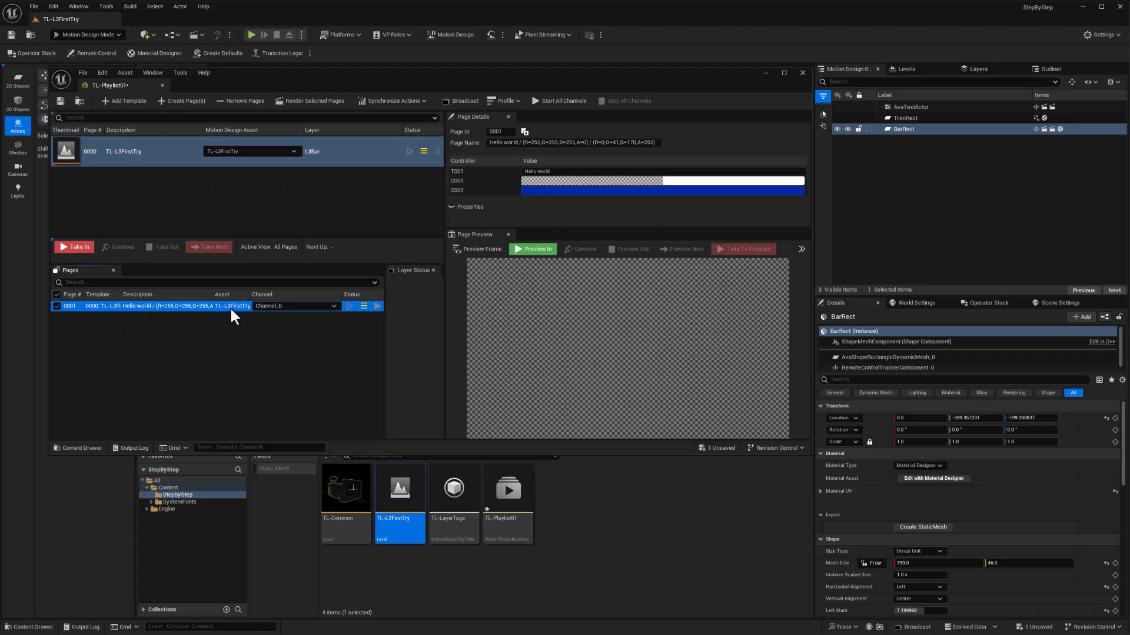
Set page 0001's bar color C002 to orange (sRGB AA6D00FF) and its T001 text to "First Title".
left_click(584, 192)
left_click_drag(661, 292, 690, 294)
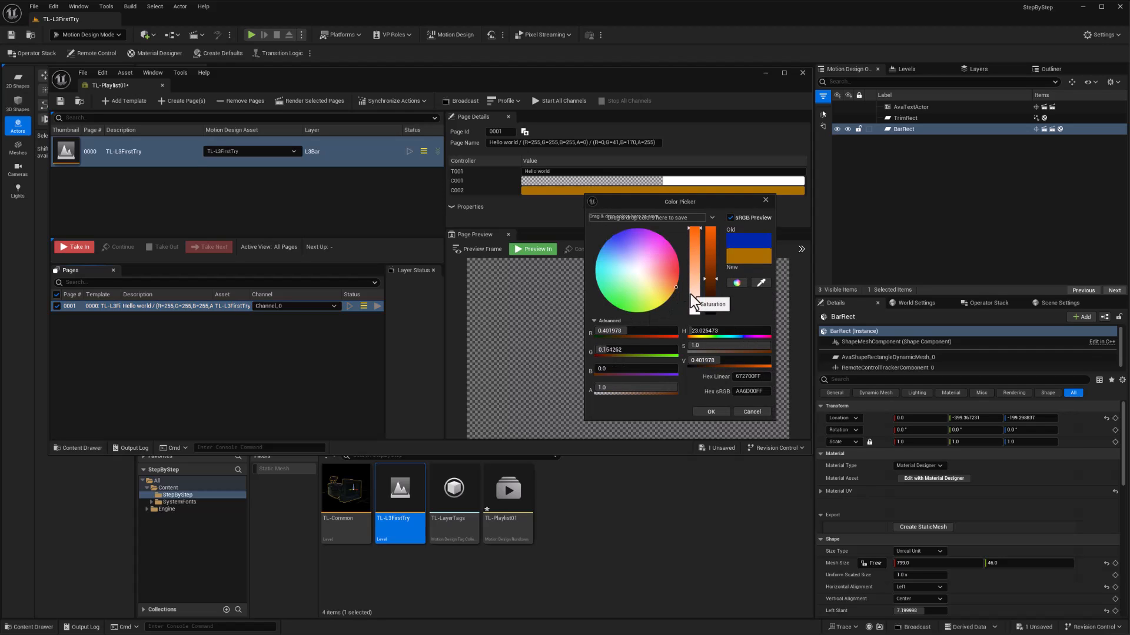
left_click(549, 174)
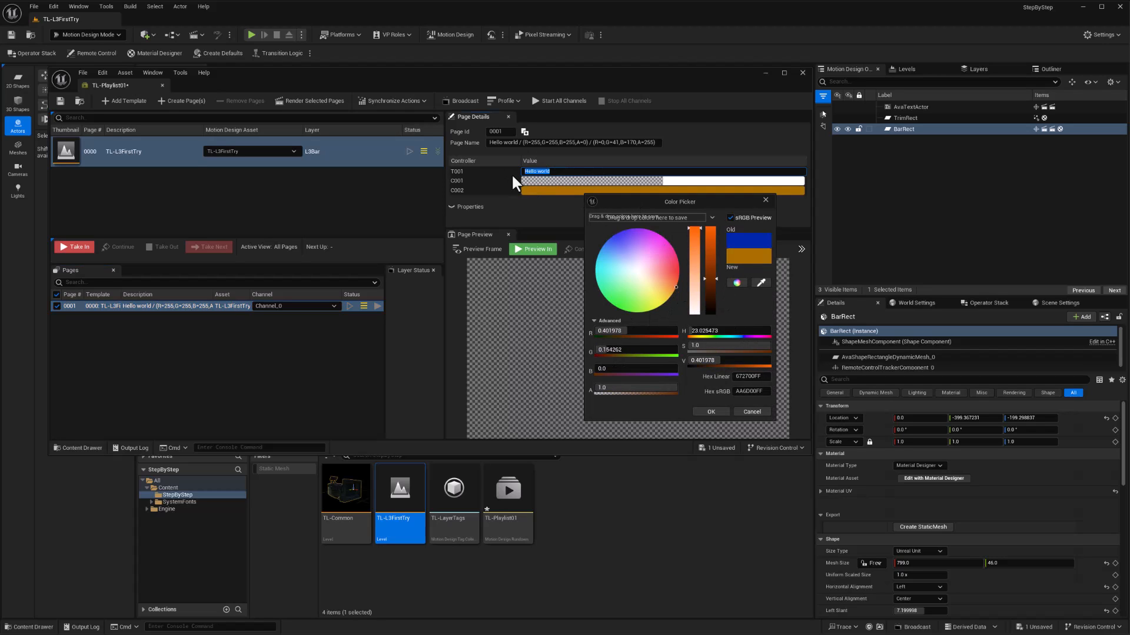
type("First Titl")
type("e")
left_click(710, 411)
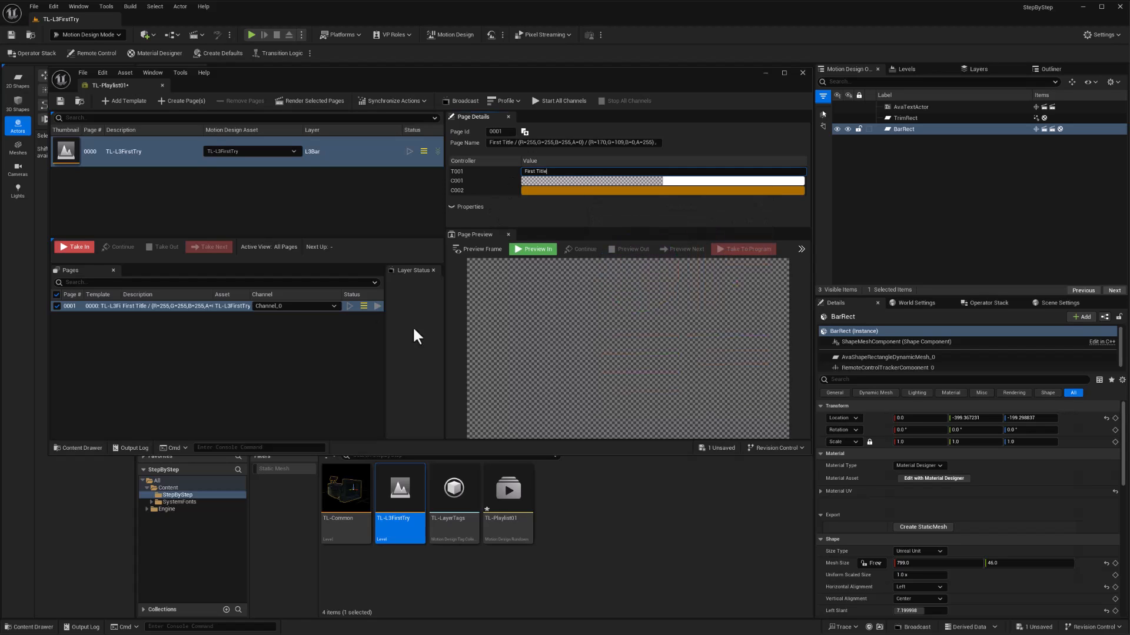
Duplicate page 0001 and set the copy's bar color C002 to blue (sRGB 0054AAFF).
left_click(136, 305)
key("ctrl+d")
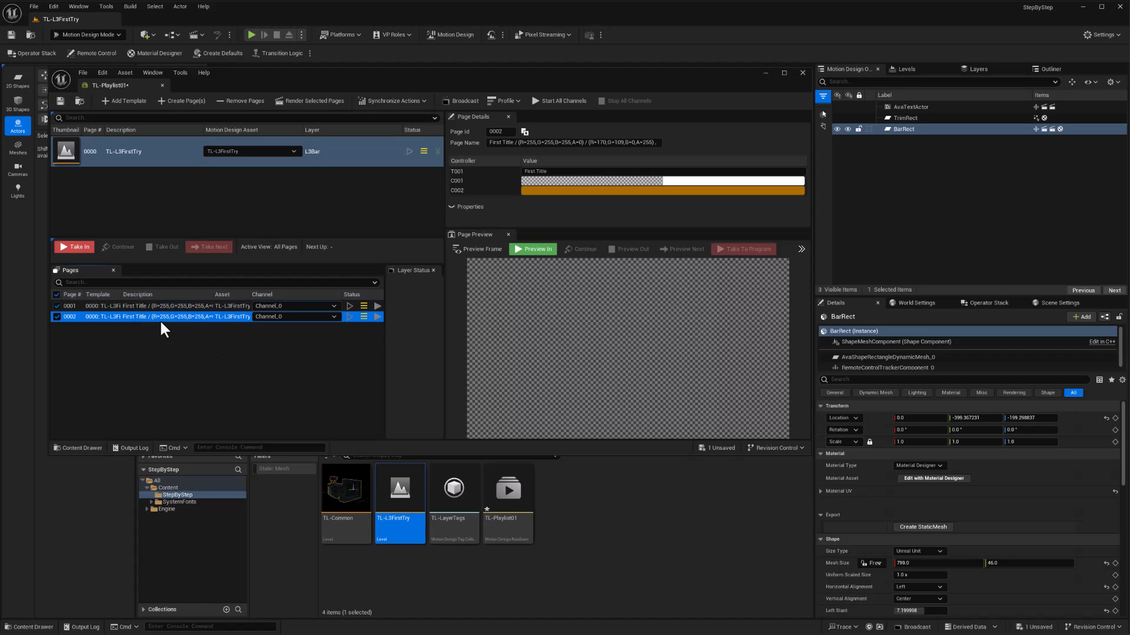
left_click(647, 190)
left_click_drag(696, 259, 654, 225)
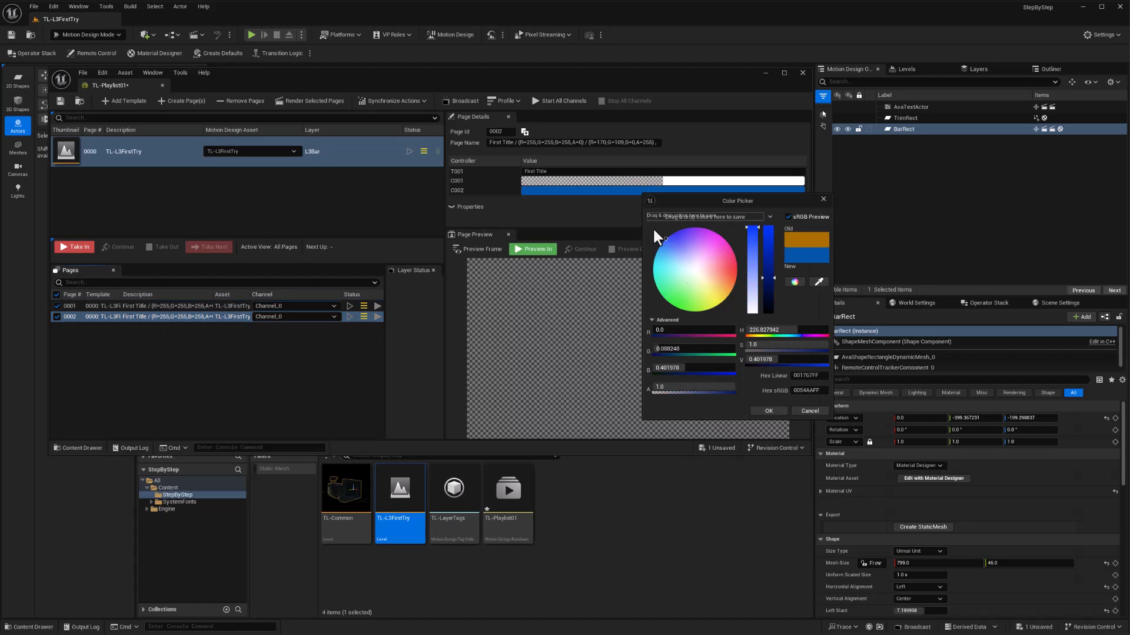
left_click(768, 410)
Set page 0002's T001 text to "Second Title".
double_click(529, 171)
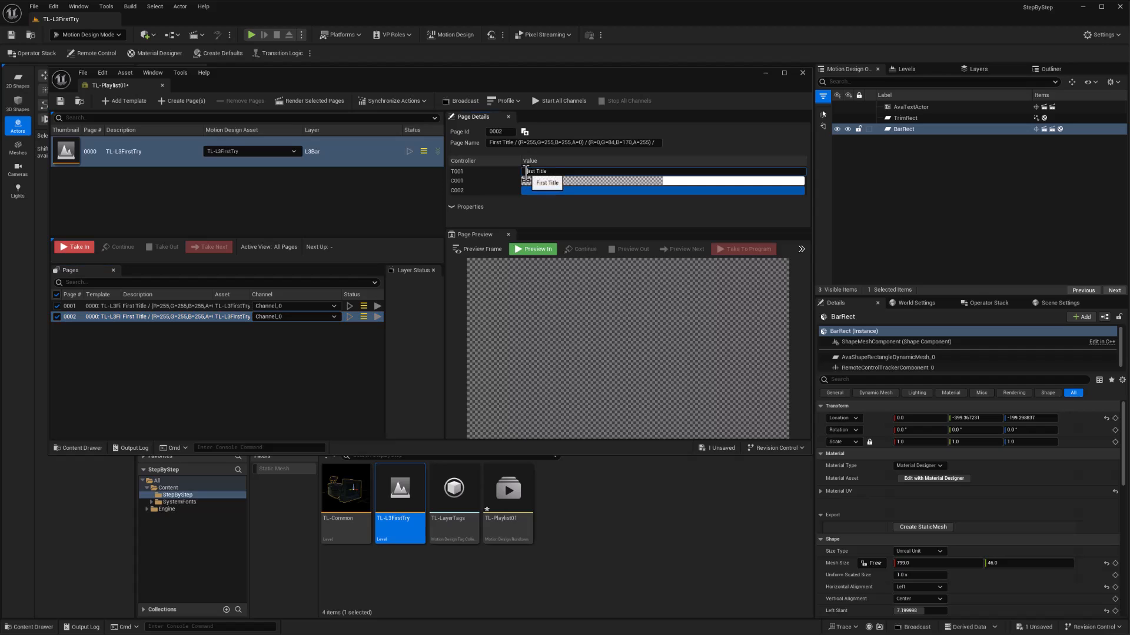
type("Second Title")
key("Delete")
key("Delete")
key("Return")
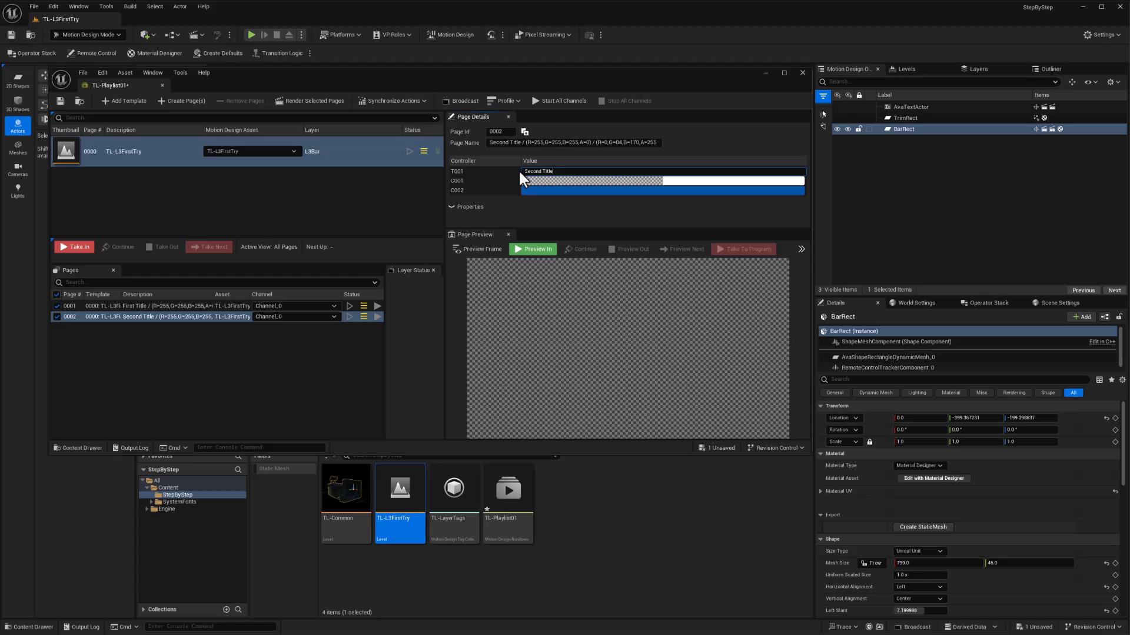
Preview page 0001 in and preview the next page to check the text and bar color transition.
left_click(235, 306)
left_click(533, 249)
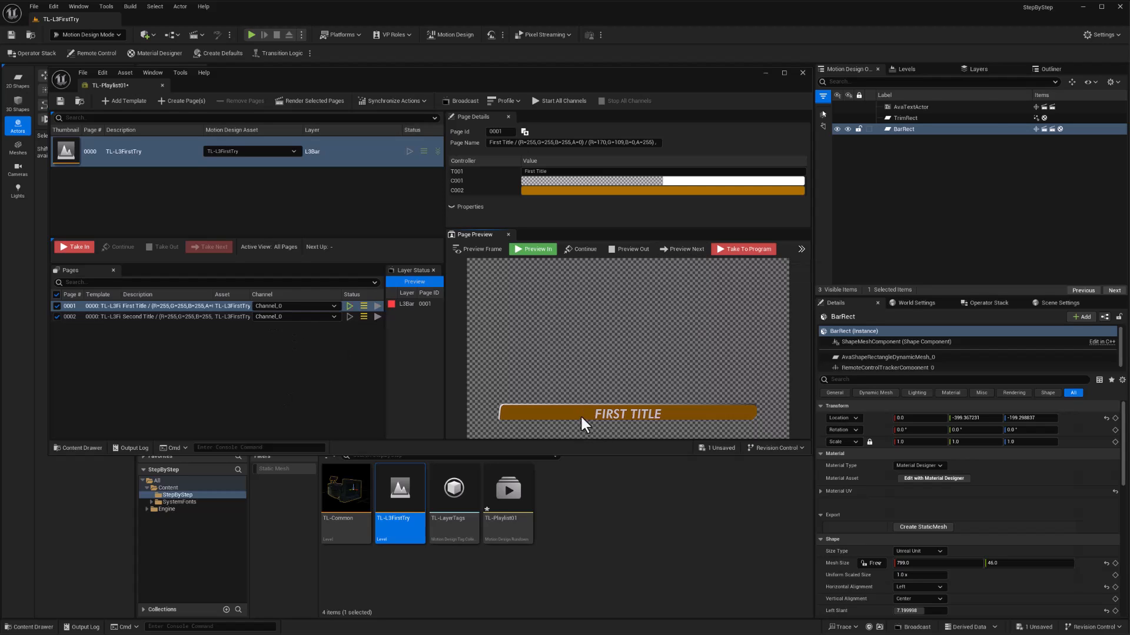
left_click(675, 250)
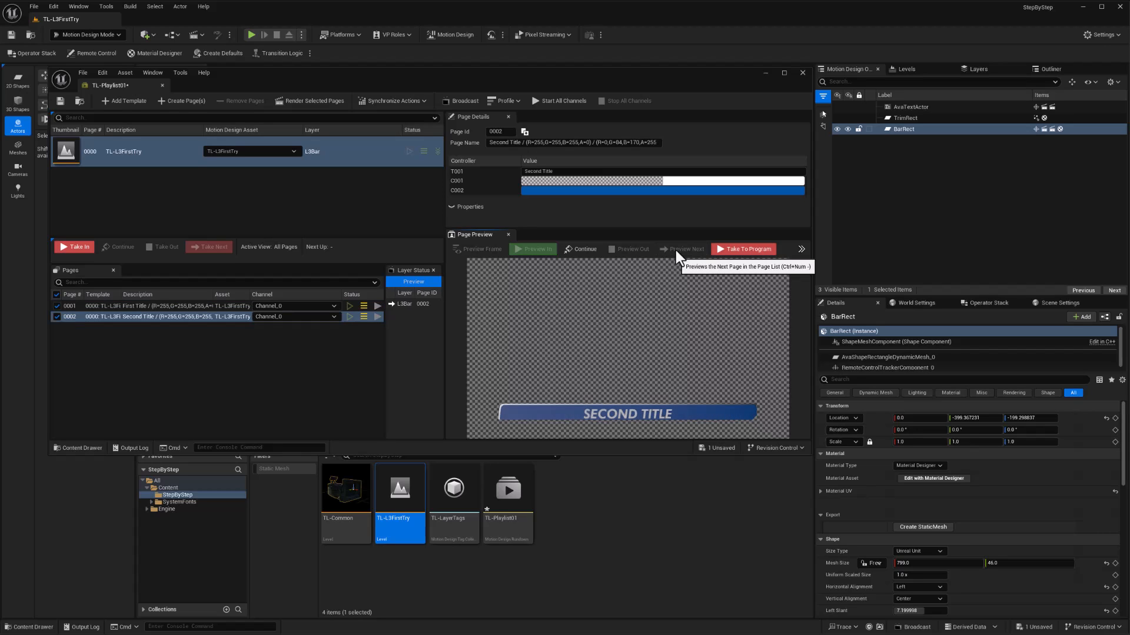